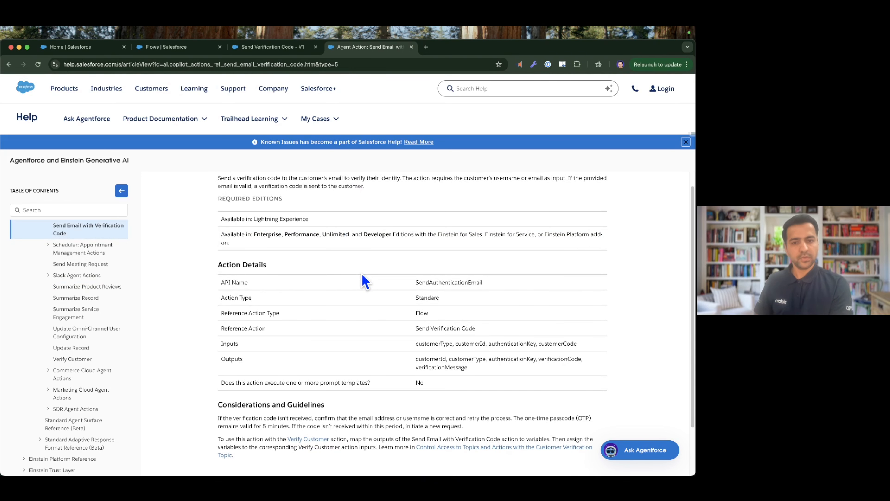
# Review the structure of the Send Verification Code flow, from the Get User lookup through the email address decision to its end points.
pyautogui.scroll(3, 364, 280)
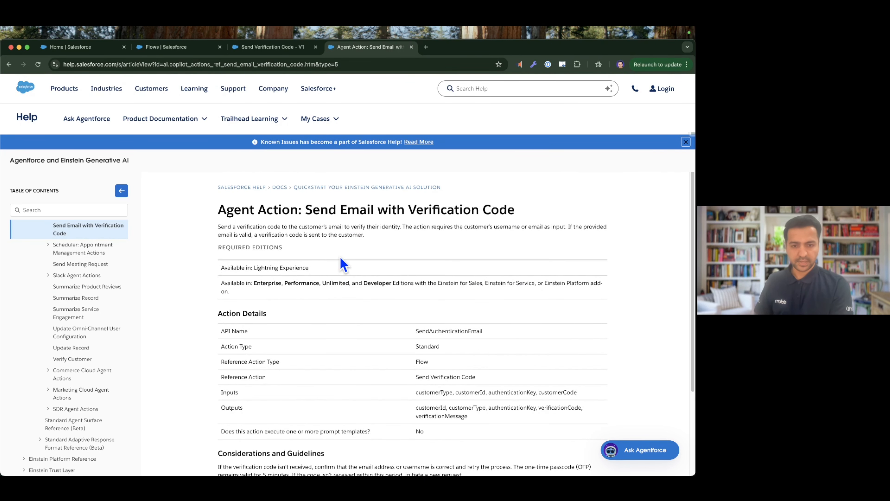
pyautogui.click(257, 50)
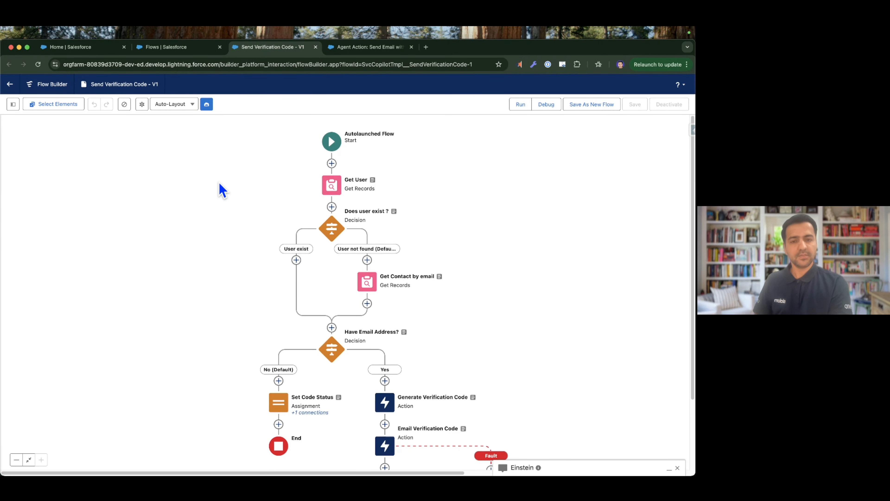
pyautogui.scroll(-2, 226, 272)
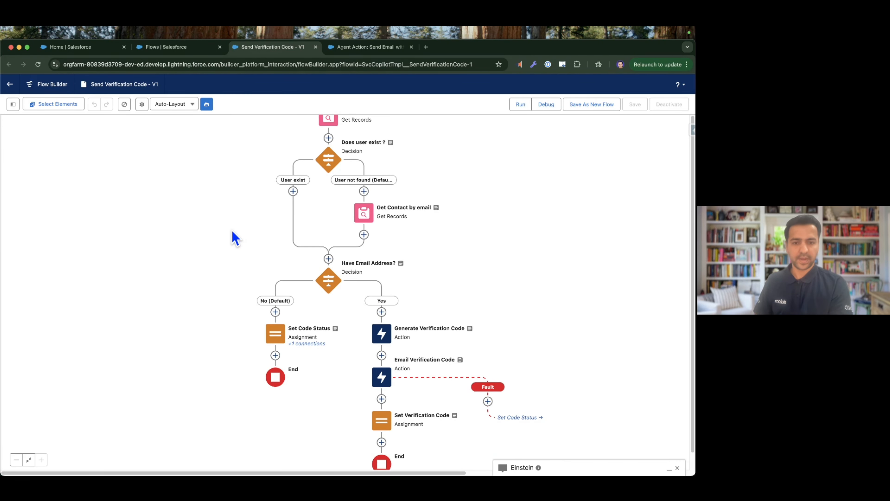
pyautogui.scroll(3, 232, 178)
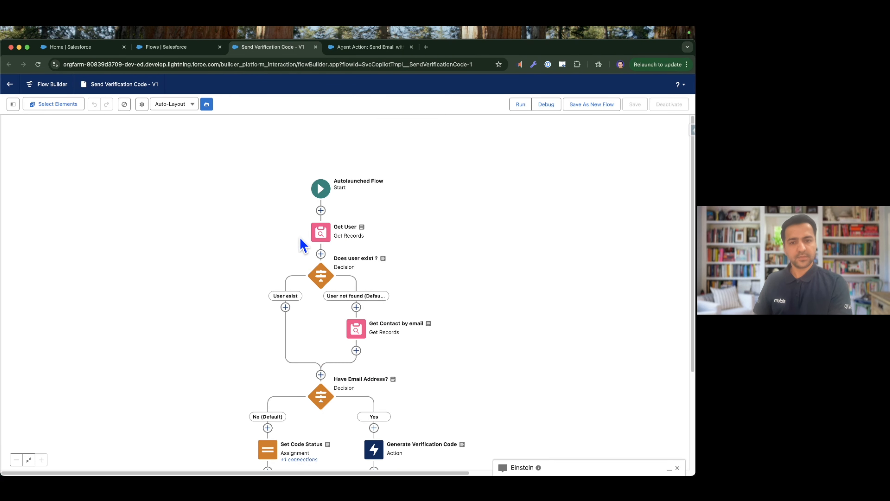
pyautogui.scroll(-1, 280, 242)
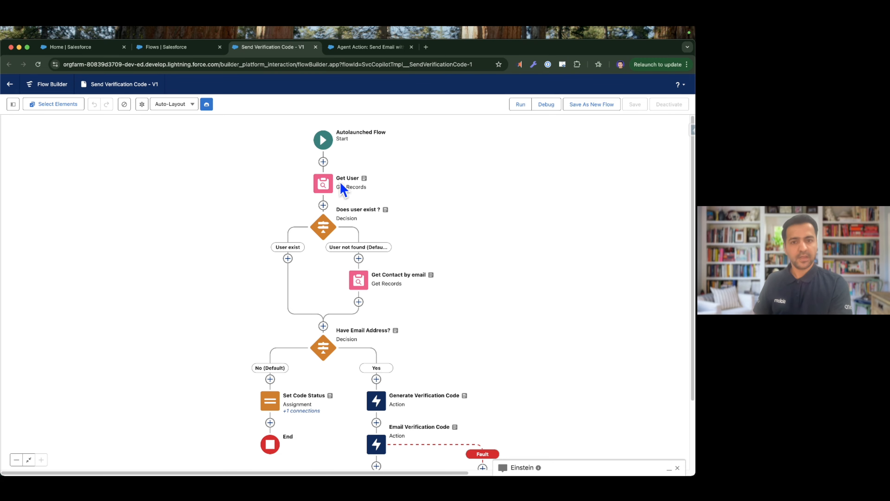
# Examine the Get User element's record filters and the contact lookup and email verification branches of the flow, then close the element's details.
pyautogui.click(322, 190)
pyautogui.click(288, 217)
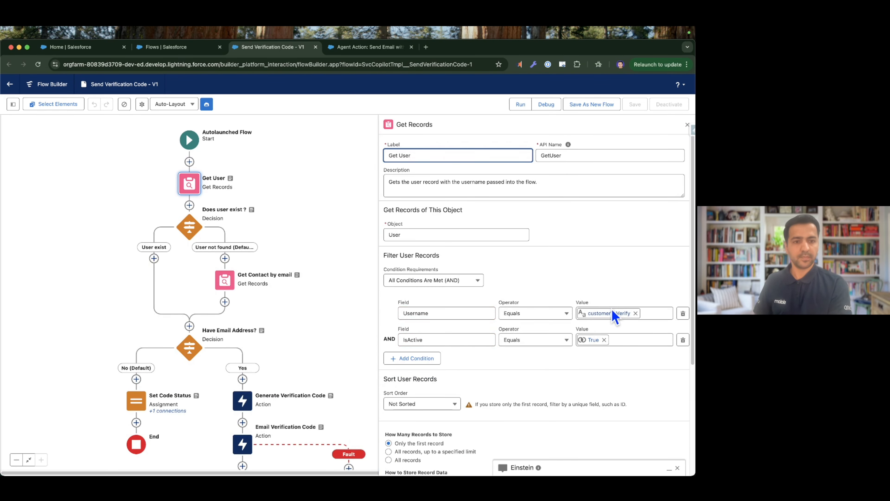
pyautogui.moveTo(328, 305); pyautogui.dragTo(337, 264)
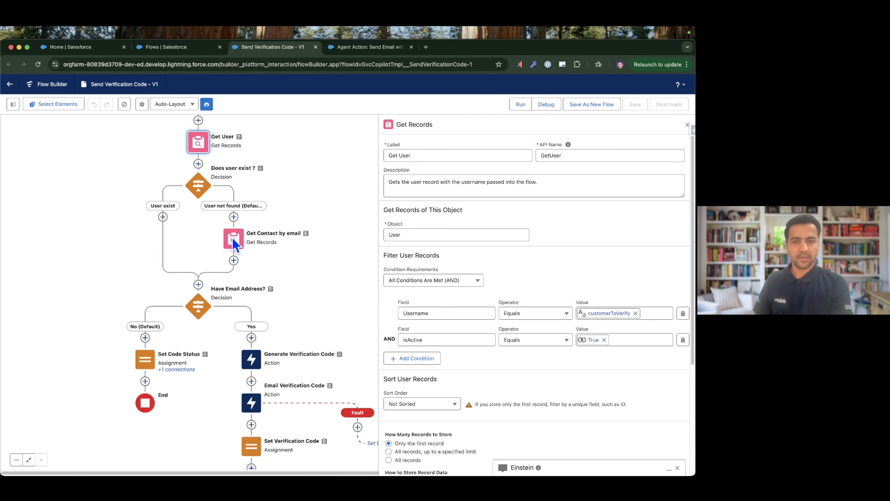
pyautogui.moveTo(310, 276); pyautogui.dragTo(327, 258)
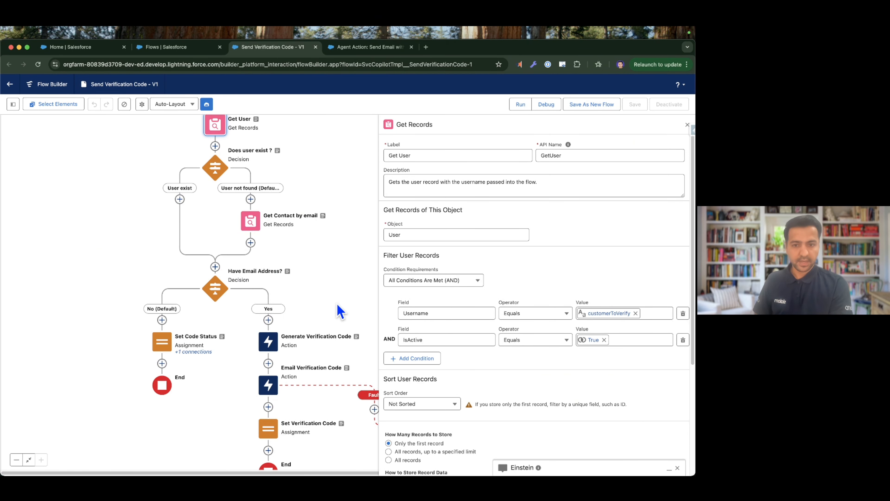
pyautogui.scroll(-3, 340, 311)
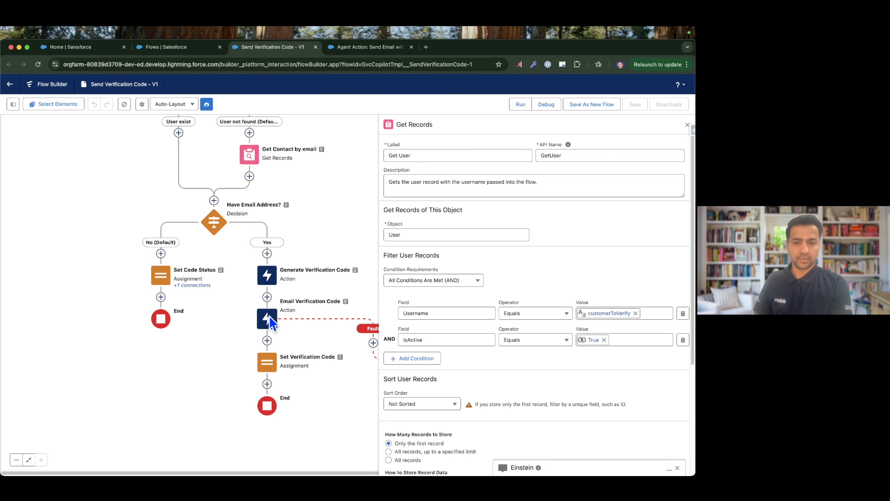
pyautogui.scroll(5, 333, 275)
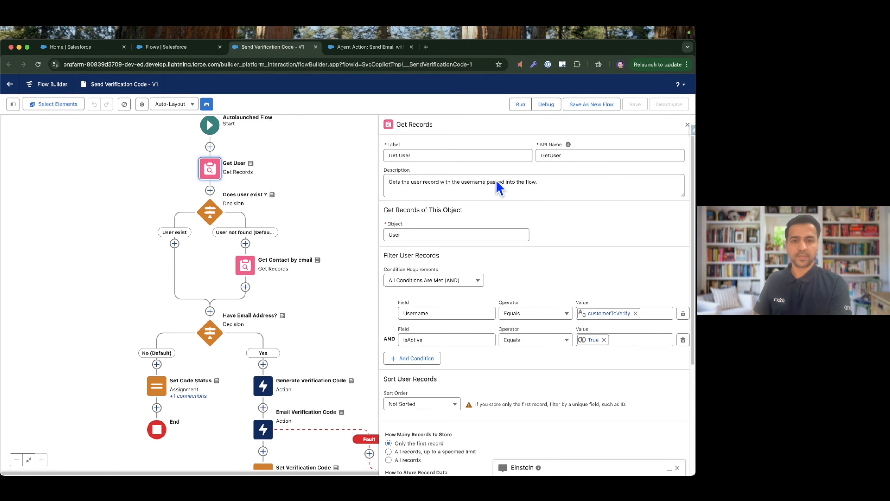
pyautogui.click(687, 124)
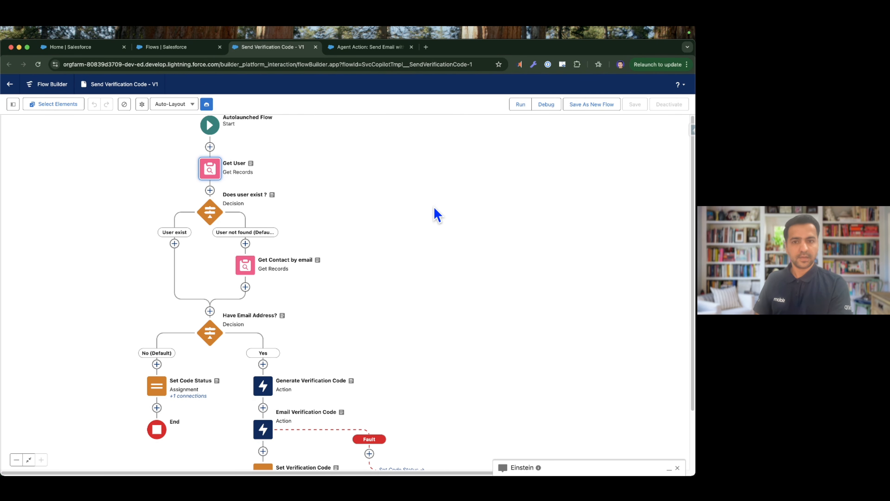
pyautogui.moveTo(386, 214); pyautogui.dragTo(462, 239)
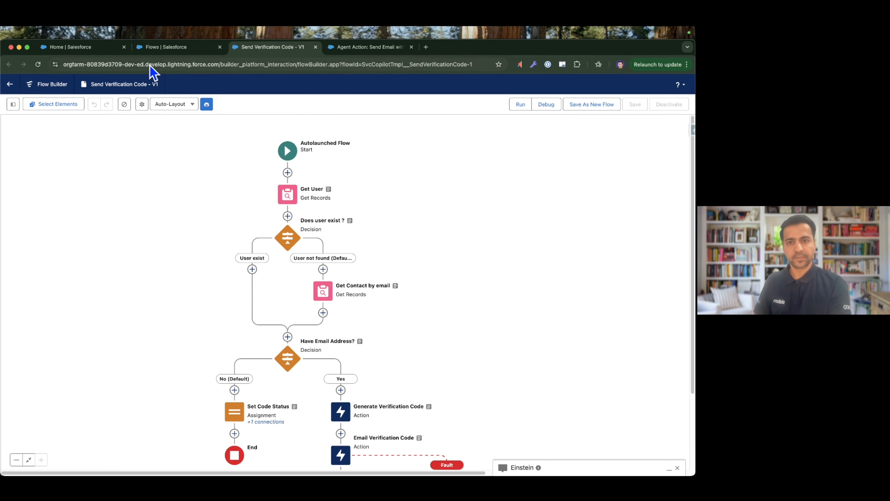
# Check the OTP outline slide, return to Salesforce, and find the Agentforce Agents page in Setup by searching for "agent".
pyautogui.hotkey('ctrl', 'Right')
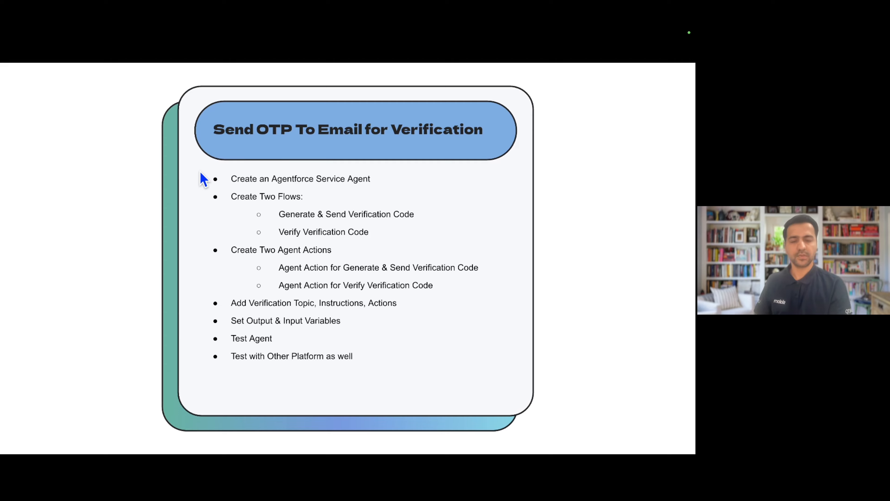
pyautogui.hotkey('ctrl', 'Left')
pyautogui.click(58, 49)
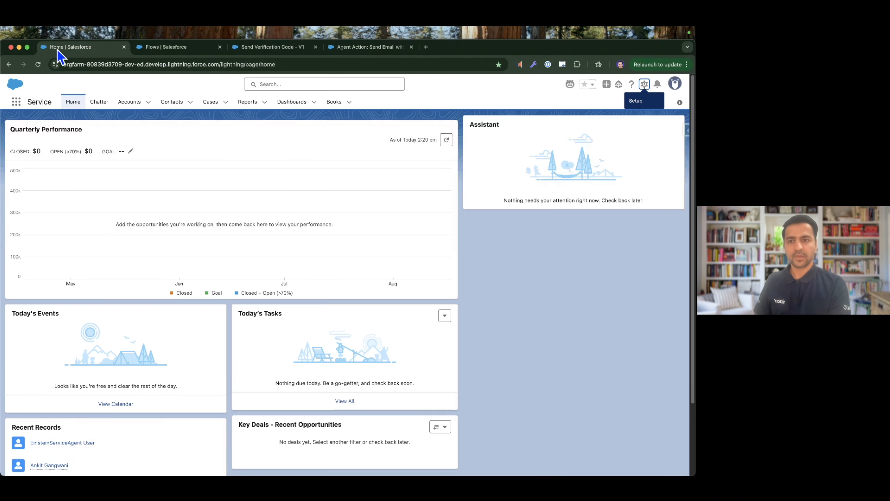
pyautogui.click(646, 89)
pyautogui.click(644, 117)
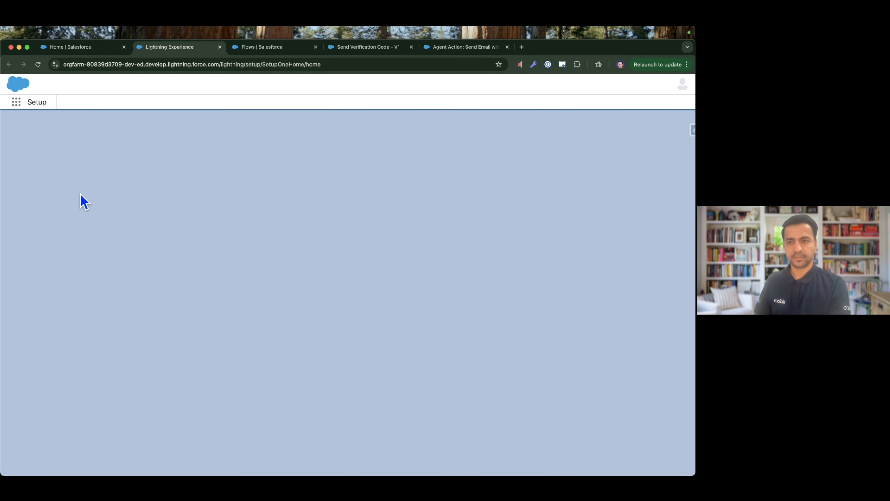
pyautogui.click(50, 127)
pyautogui.write('a')
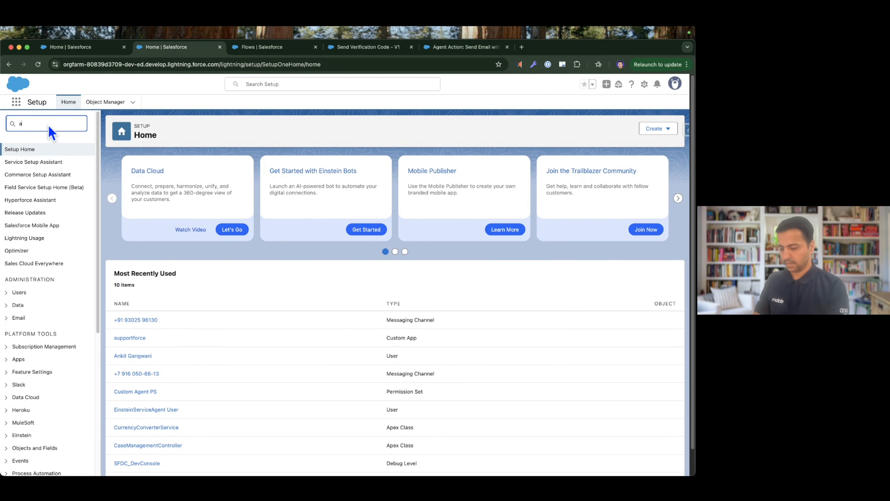
pyautogui.write('gent')
pyautogui.click(65, 246)
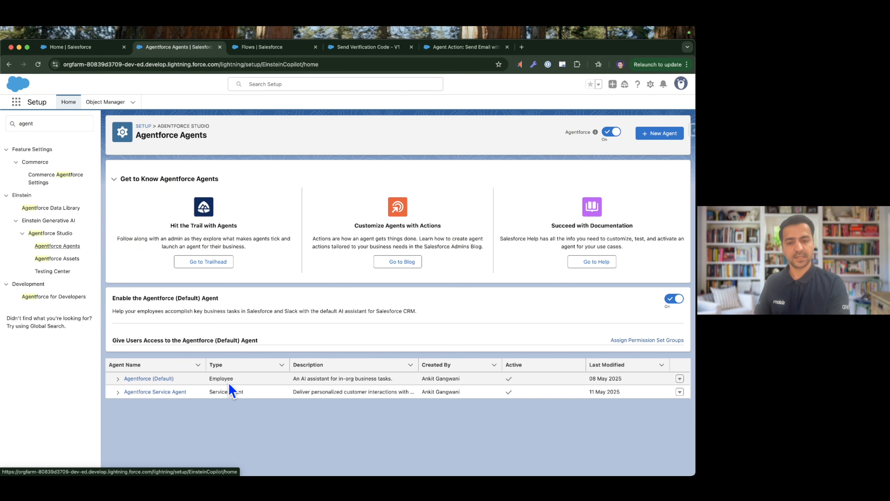
# Open the Agentforce Service Agent in Agentforce Builder and refresh its conversation preview.
pyautogui.click(150, 393)
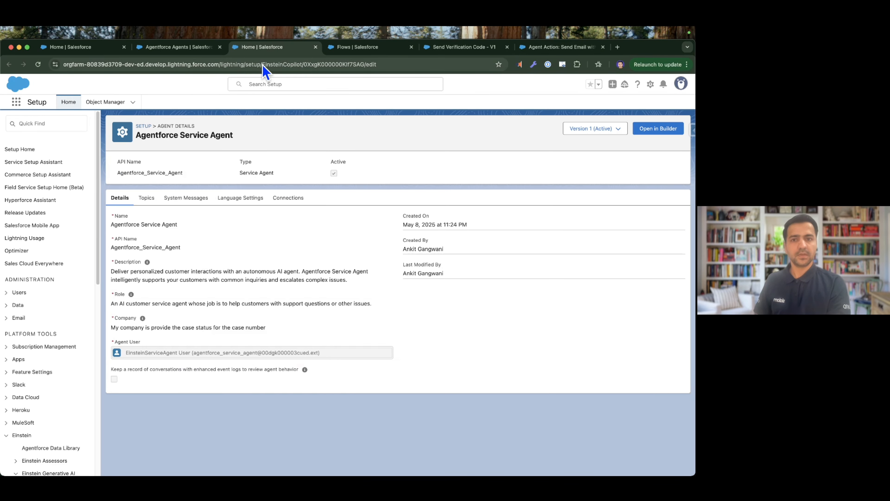
pyautogui.click(659, 129)
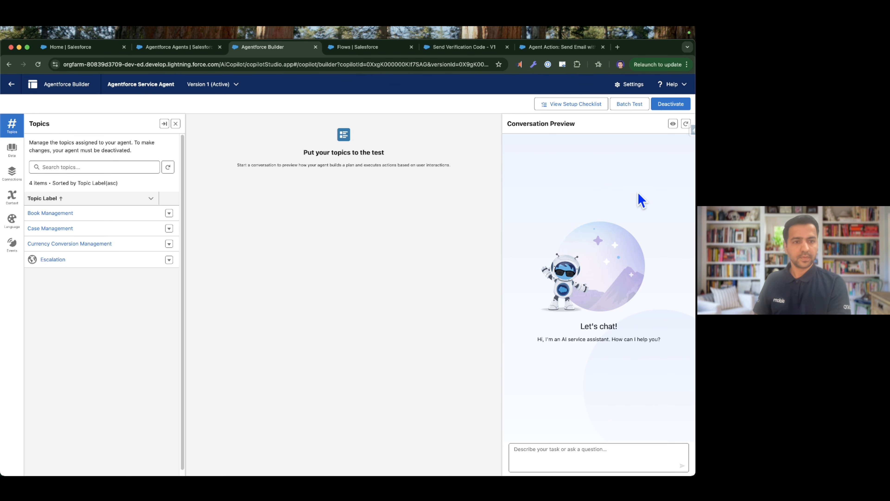
pyautogui.click(686, 124)
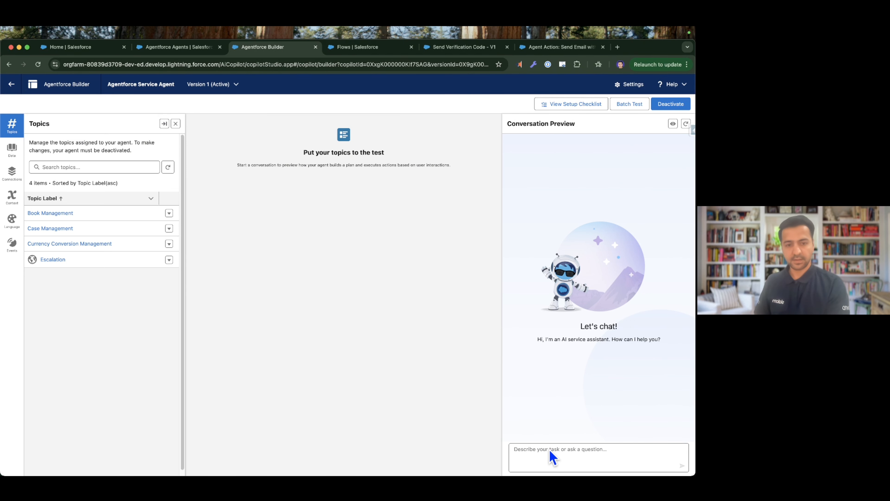
# Ask the agent in the conversation preview "Could you please convert 100 GBP to INR?".
pyautogui.press('super+Tab')
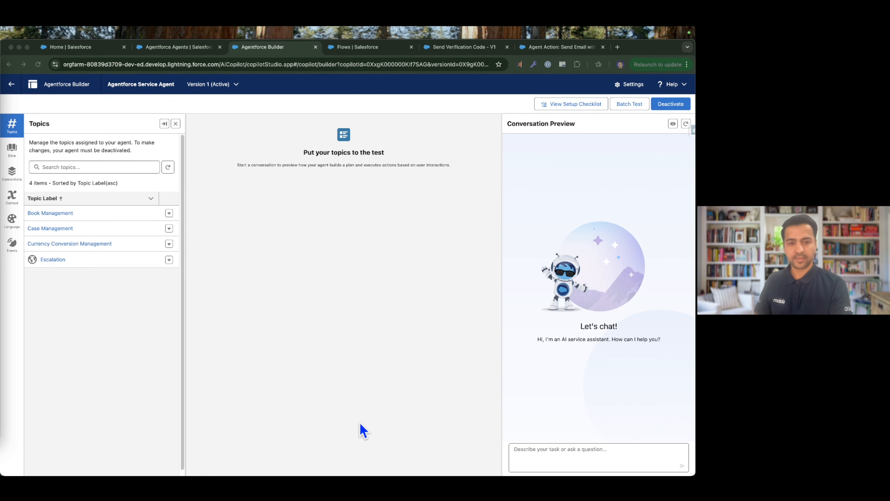
pyautogui.click(539, 458)
pyautogui.write('Could you please convert 100 GBP to INR?')
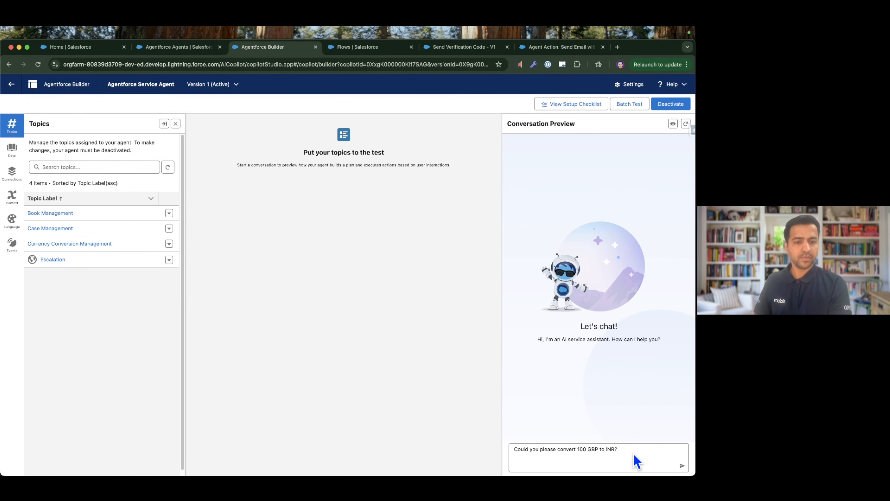
pyautogui.press('Return')
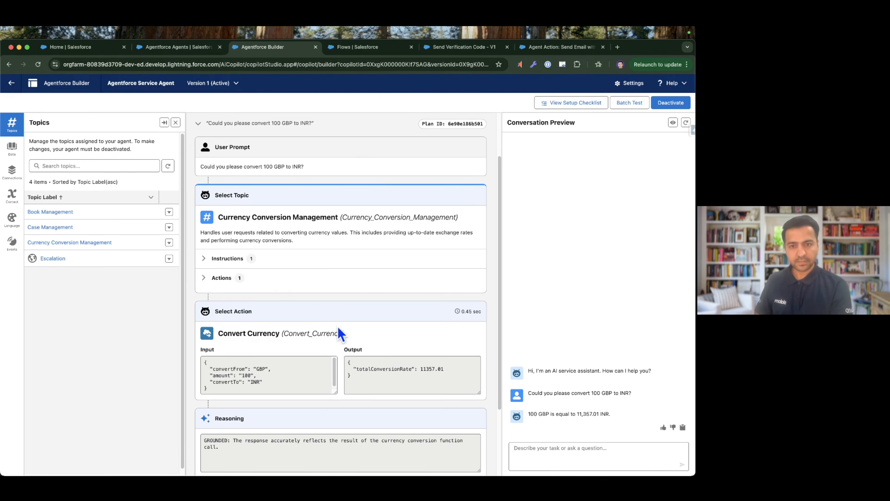
# Open the Currency Conversion Management topic to examine its classification description, scope and instructions.
pyautogui.scroll(1, 308, 284)
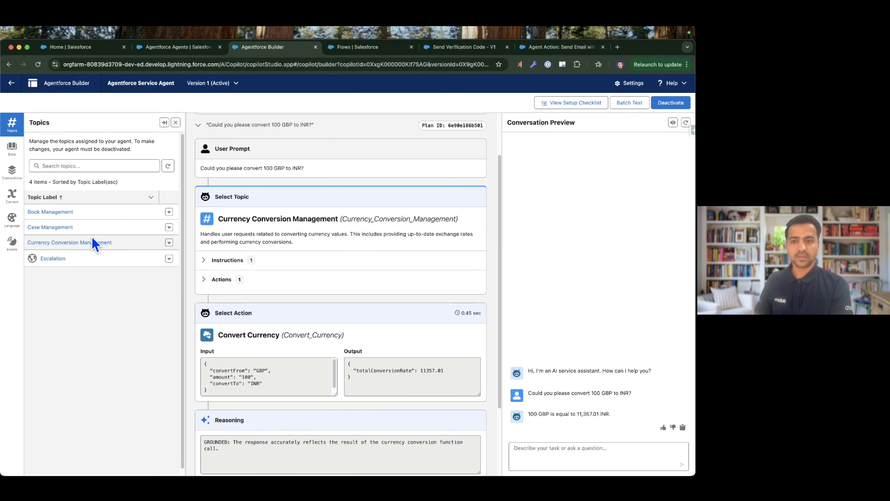
pyautogui.click(102, 242)
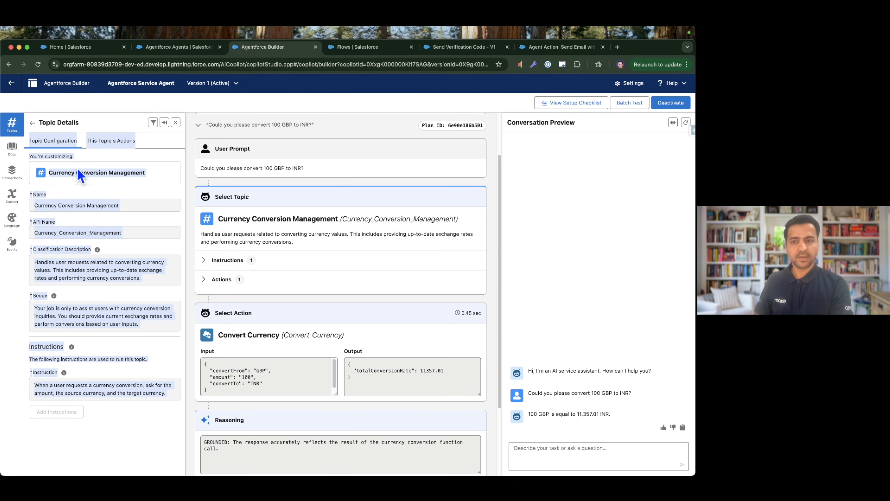
pyautogui.click(153, 192)
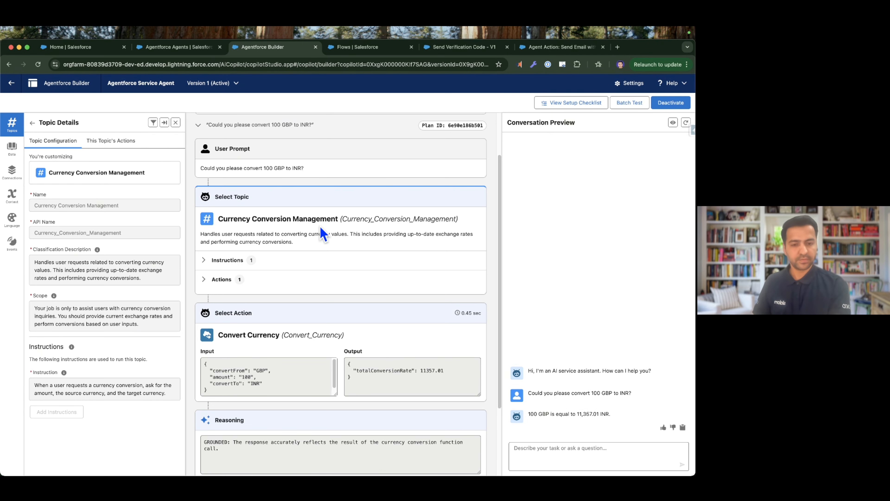
# Switch to the OTP outline slide, reveal the check mark for creating the service agent, and return to Agentforce Builder.
pyautogui.hotkey('ctrl', 'Right')
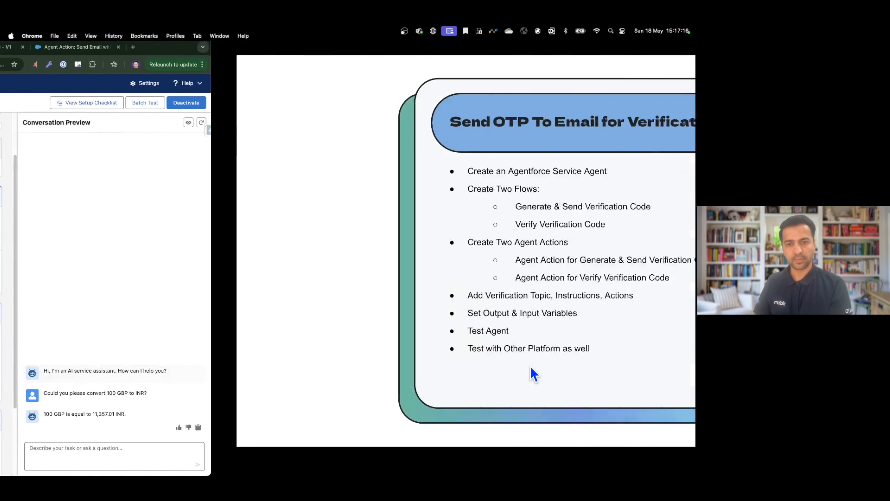
pyautogui.click(281, 221)
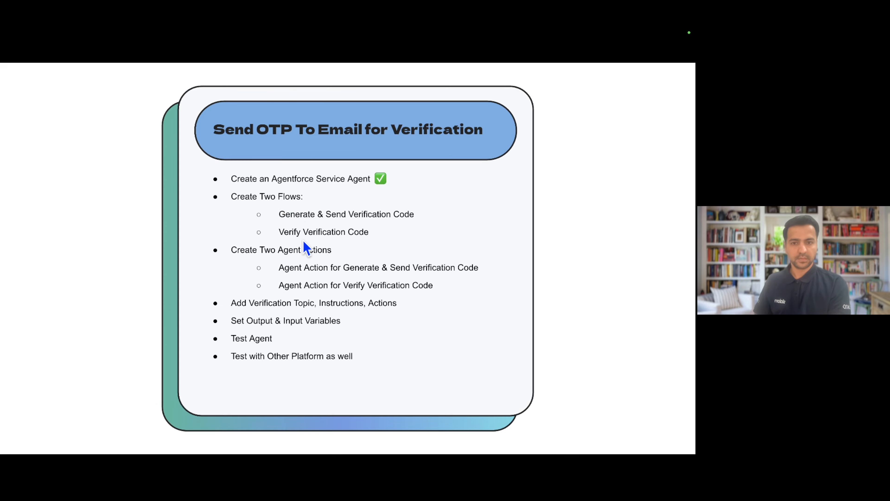
pyautogui.hotkey('ctrl', 'Left')
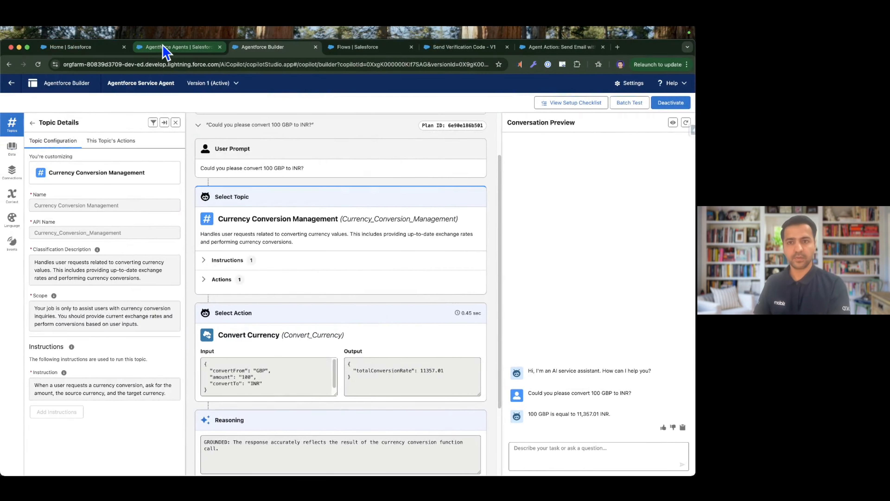
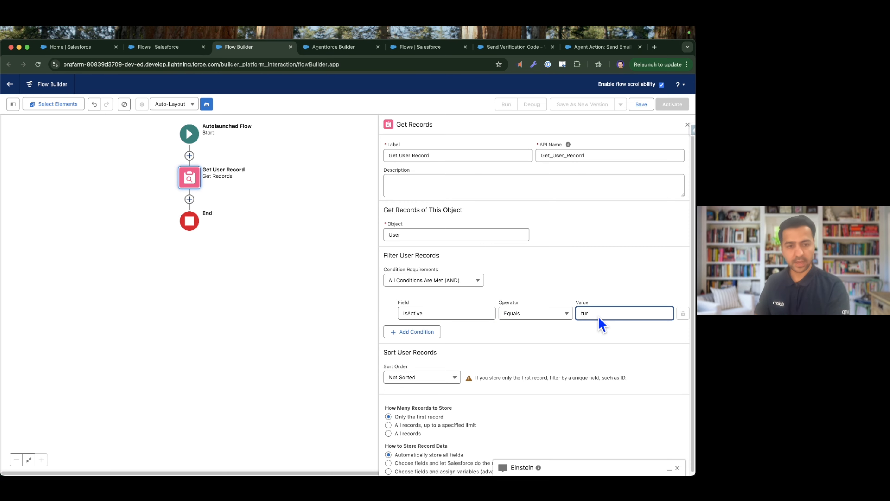
# Set the value of the IsActive filter condition in Get User Record to the global constant True.
pyautogui.press('BackSpace')
pyautogui.press('BackSpace')
pyautogui.write('r')
pyautogui.click(610, 296)
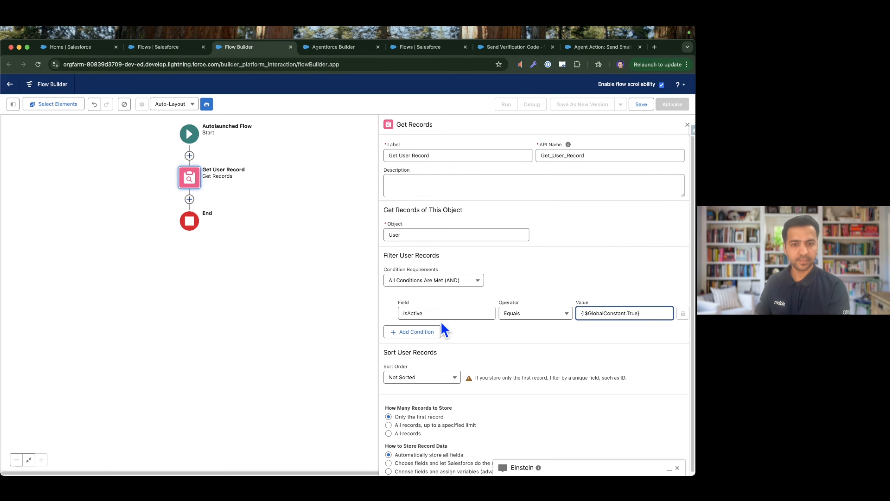
# Add a second filter condition on the Username field to the Get User Record element.
pyautogui.click(423, 332)
pyautogui.click(428, 339)
pyautogui.write('user')
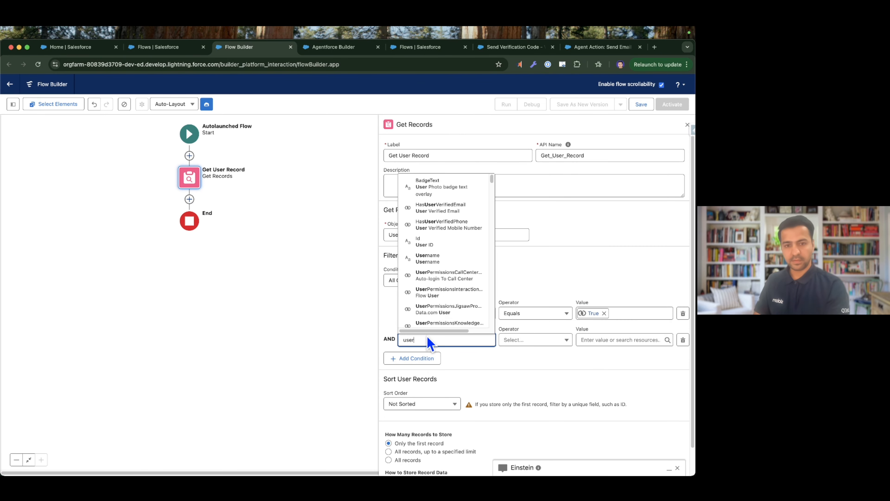
pyautogui.write('name')
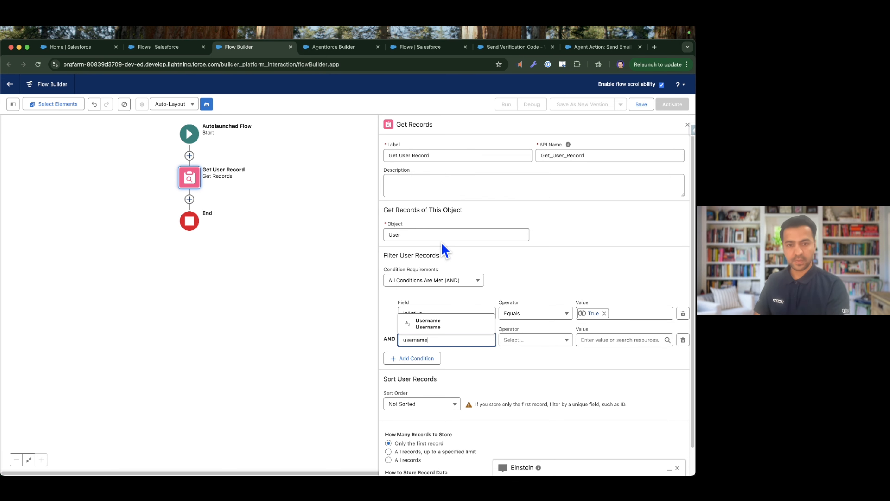
pyautogui.click(448, 317)
# Create a text variable userName, available for input, as the Username condition's value, and close the Get Records settings.
pyautogui.click(602, 340)
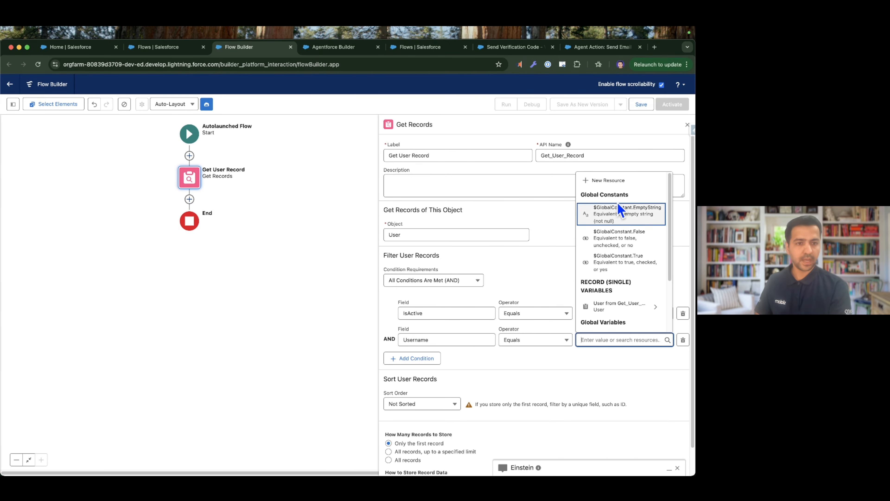
pyautogui.click(610, 181)
pyautogui.click(248, 245)
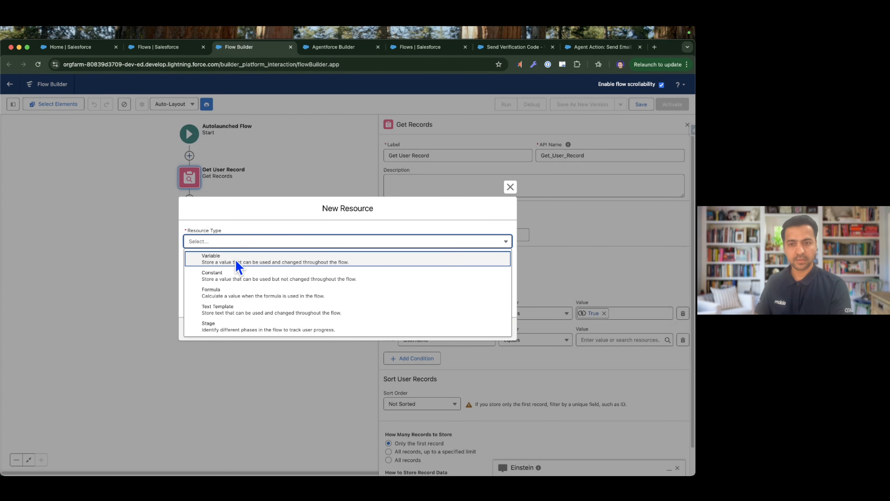
pyautogui.click(237, 260)
pyautogui.click(229, 259)
pyautogui.write('userName')
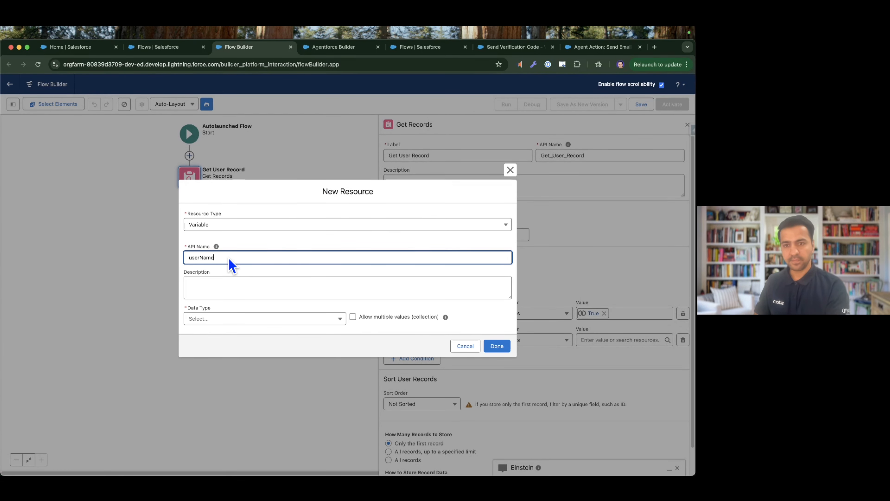
pyautogui.click(215, 319)
pyautogui.click(212, 335)
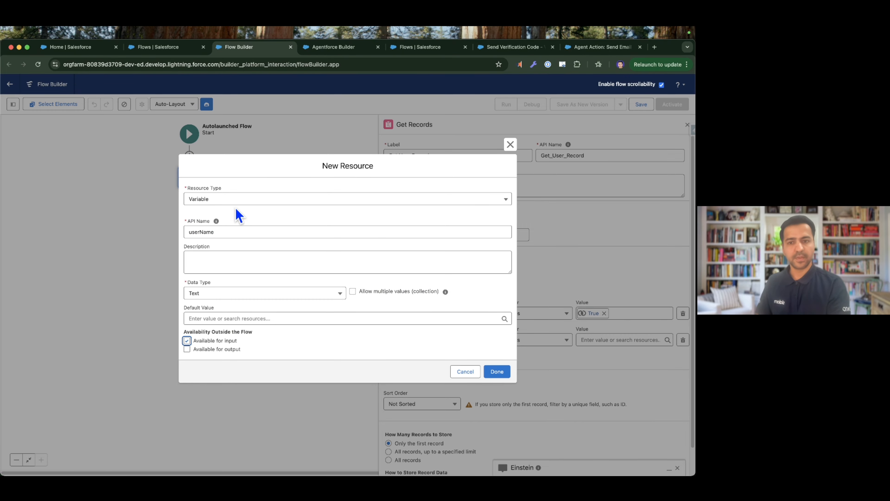
pyautogui.click(498, 372)
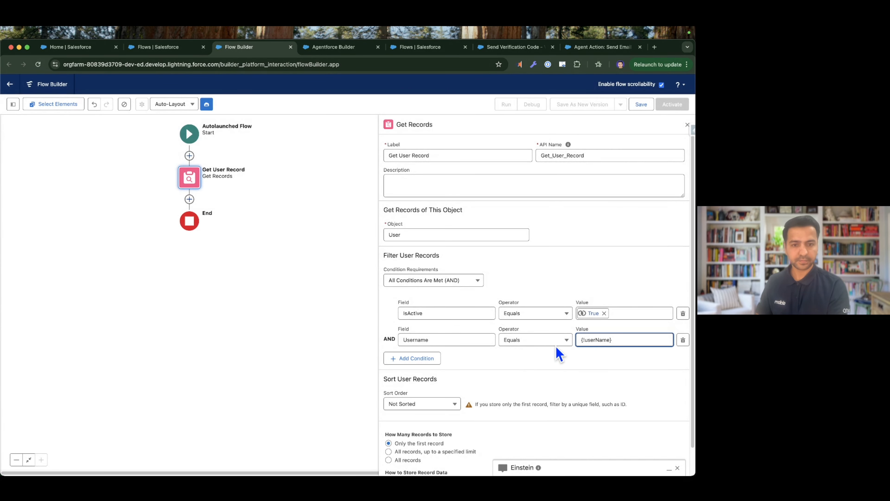
pyautogui.scroll(-2, 540, 364)
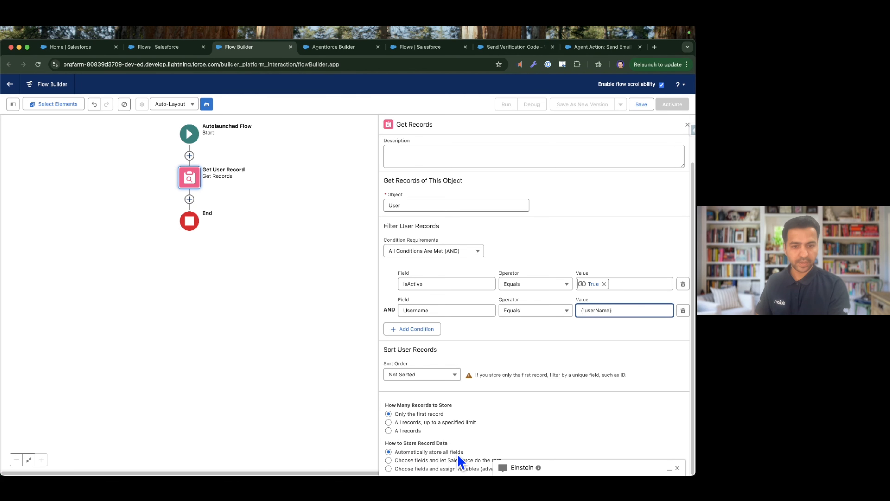
pyautogui.click(685, 125)
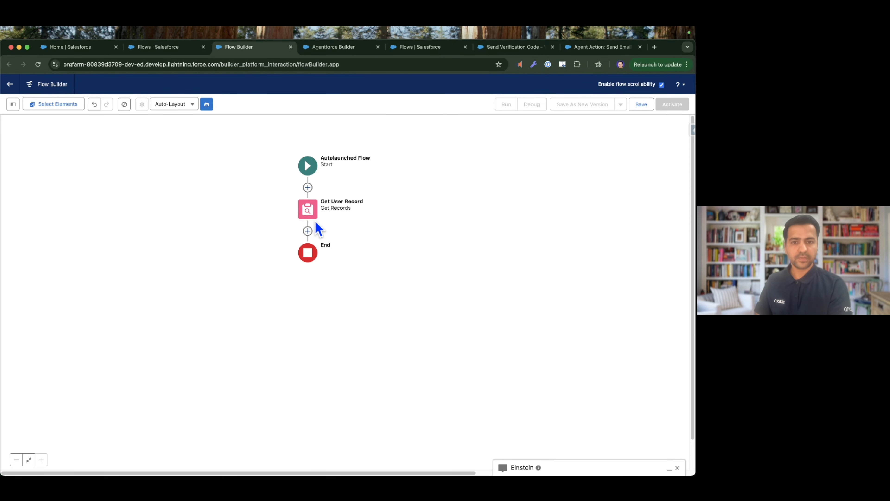
# Add a Decision element labelled "User Exist?" after Get User Record.
pyautogui.click(308, 231)
pyautogui.write('dec')
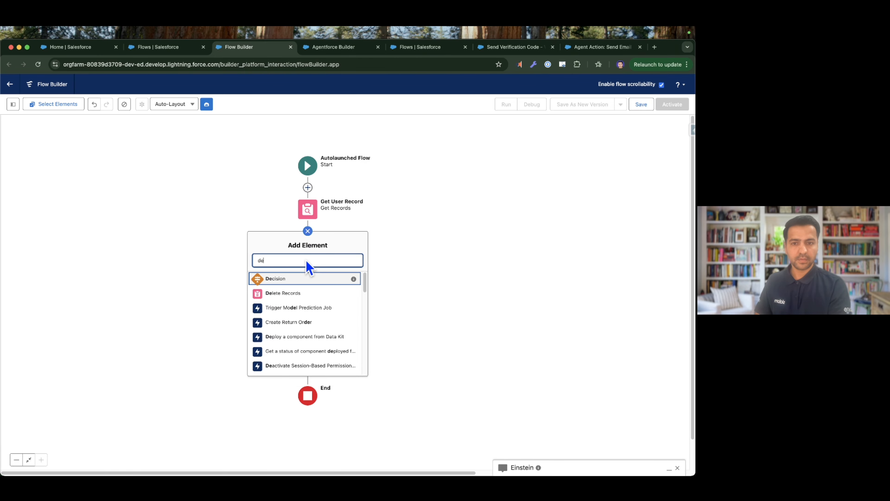
pyautogui.click(303, 280)
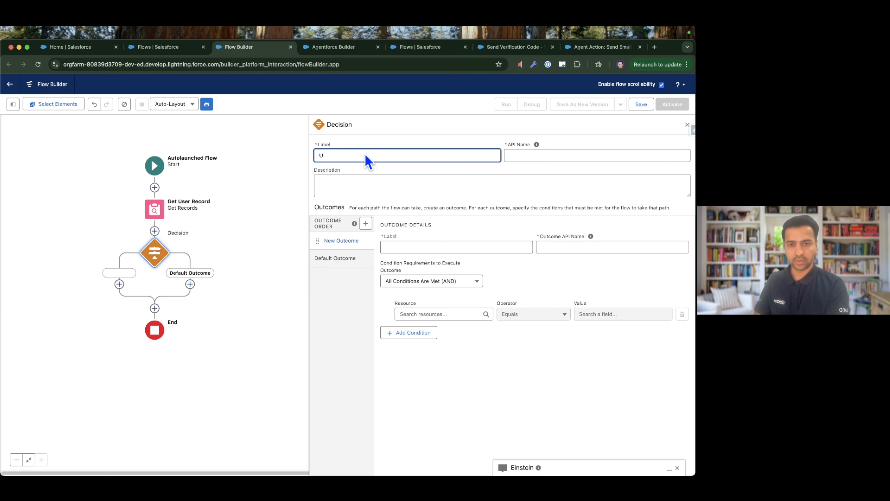
pyautogui.write('User Exist?')
pyautogui.press('Tab')
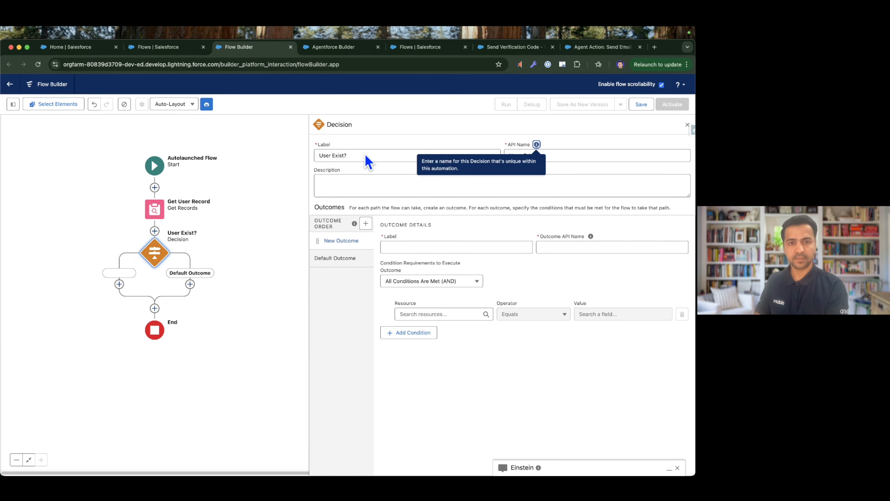
# Define the decision's first outcome as "Exist" with the condition User from Get User Record Is Null False.
pyautogui.click(407, 251)
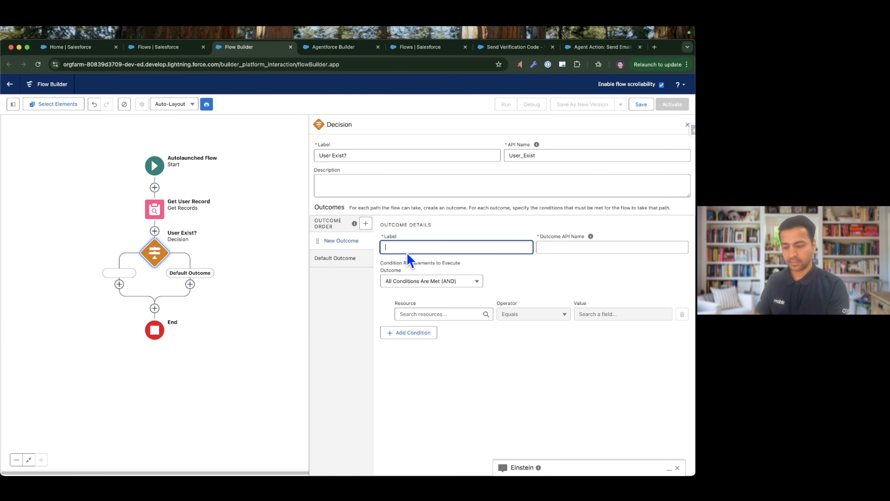
pyautogui.write('Exist')
pyautogui.press('Tab')
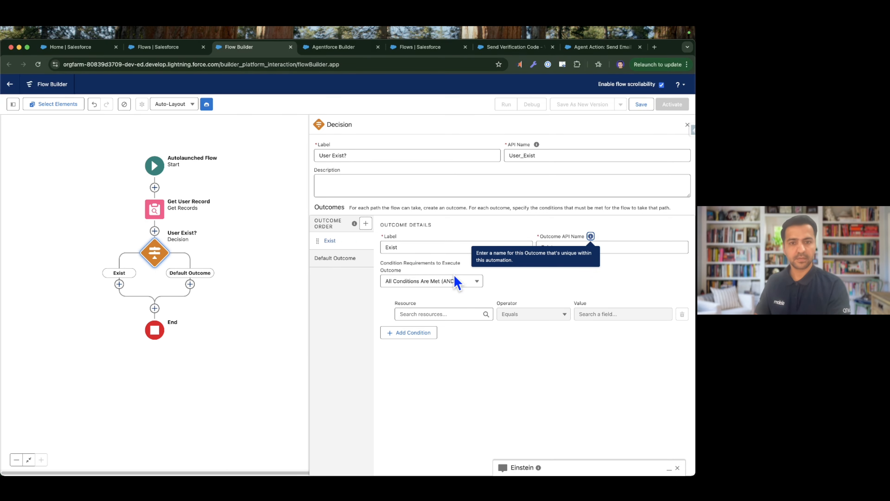
pyautogui.click(434, 315)
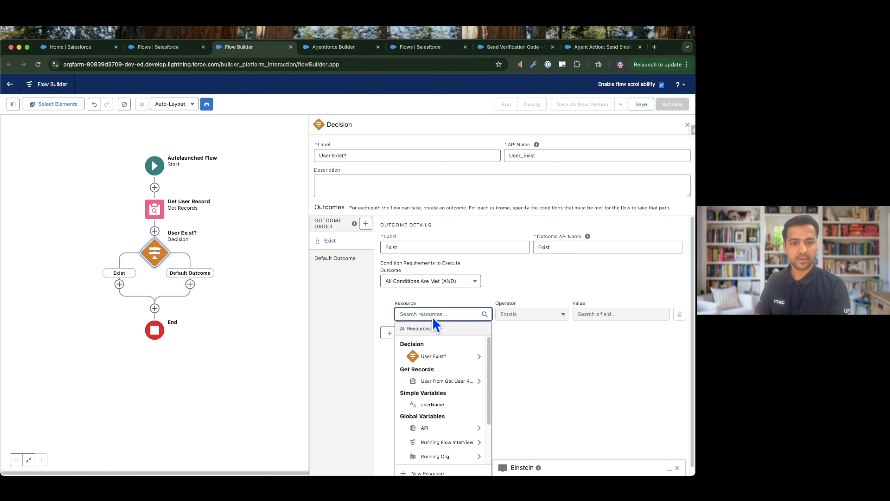
pyautogui.click(445, 382)
pyautogui.click(529, 315)
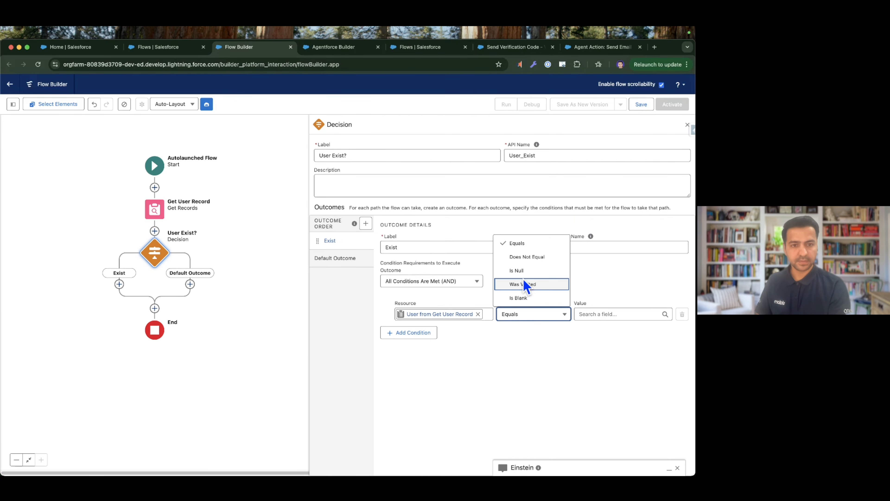
pyautogui.click(522, 270)
# Rename the decision's default outcome "User Not Exist" and close the decision settings.
pyautogui.click(335, 258)
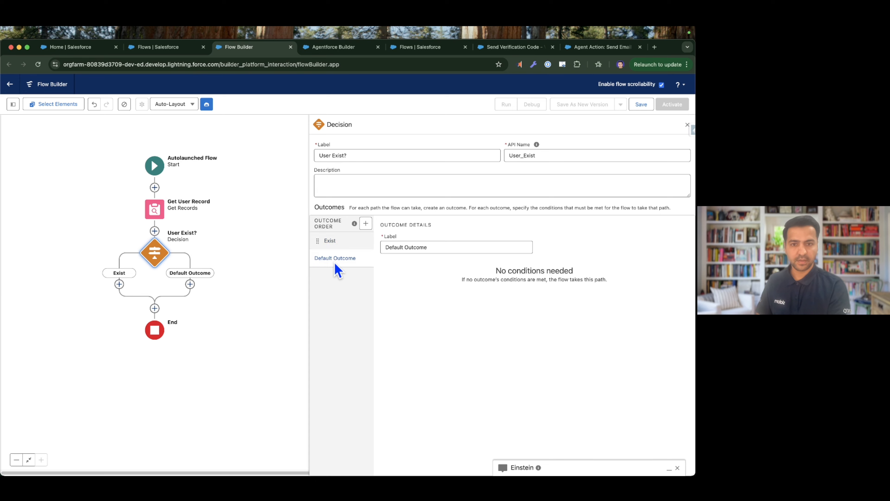
pyautogui.tripleClick(428, 250)
pyautogui.press('BackSpace')
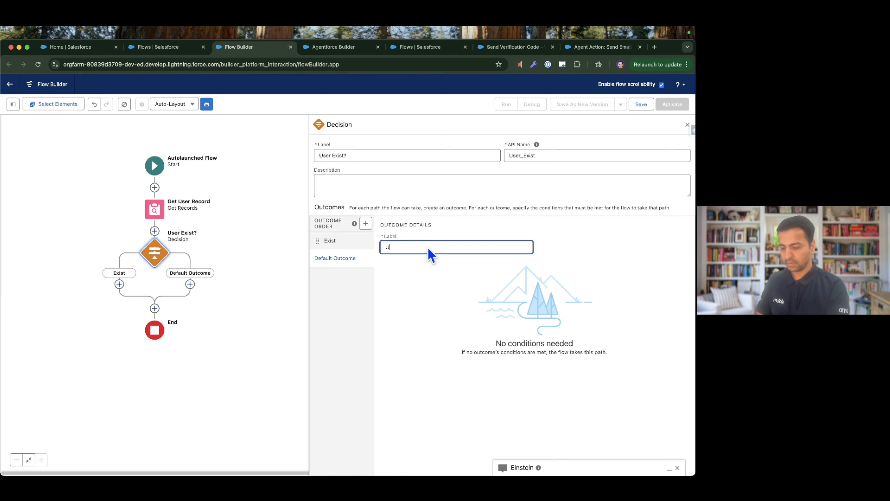
pyautogui.write('User Not Exist')
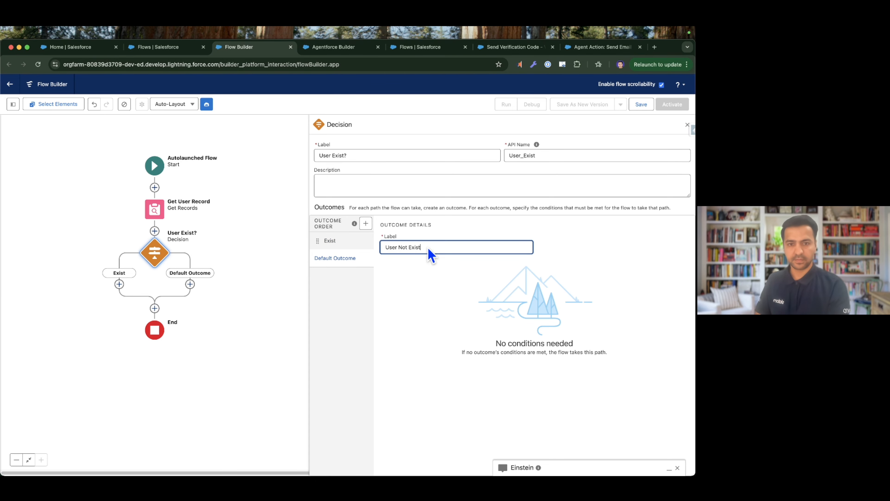
pyautogui.click(455, 302)
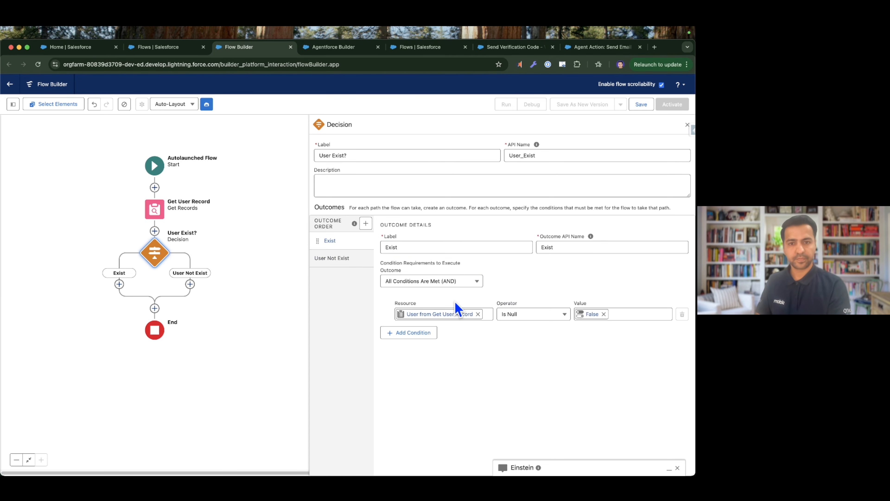
pyautogui.click(687, 125)
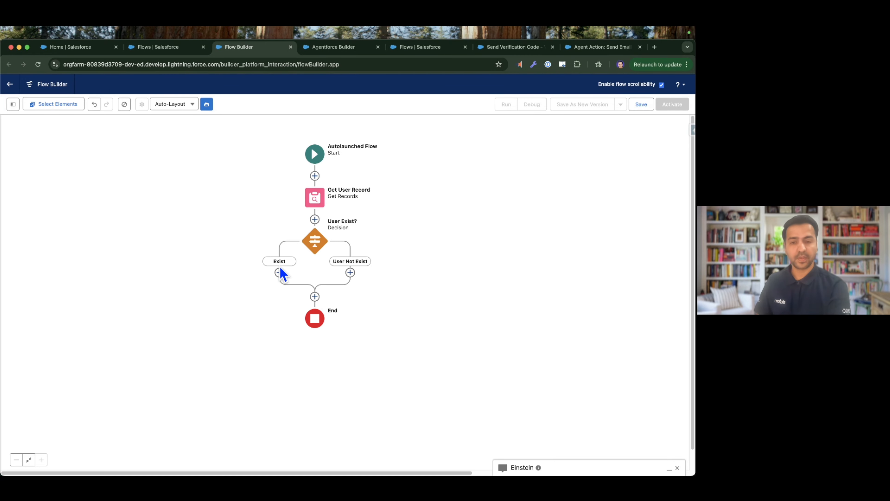
# Add an Assignment element labelled "User Does Not Exist Message" on the User Not Exist path.
pyautogui.click(350, 272)
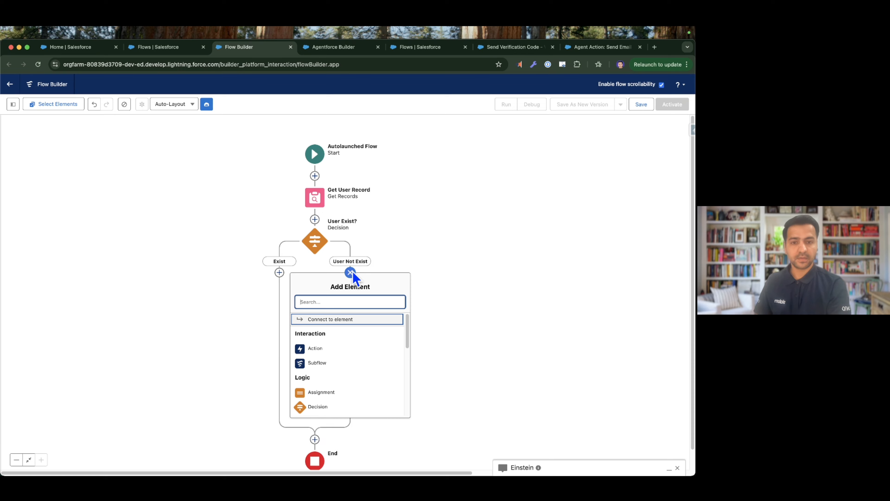
pyautogui.write('assign')
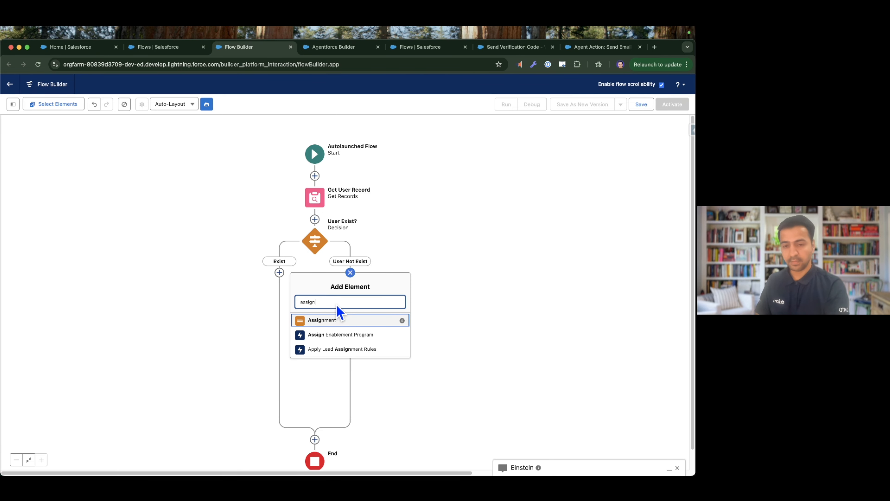
pyautogui.click(338, 322)
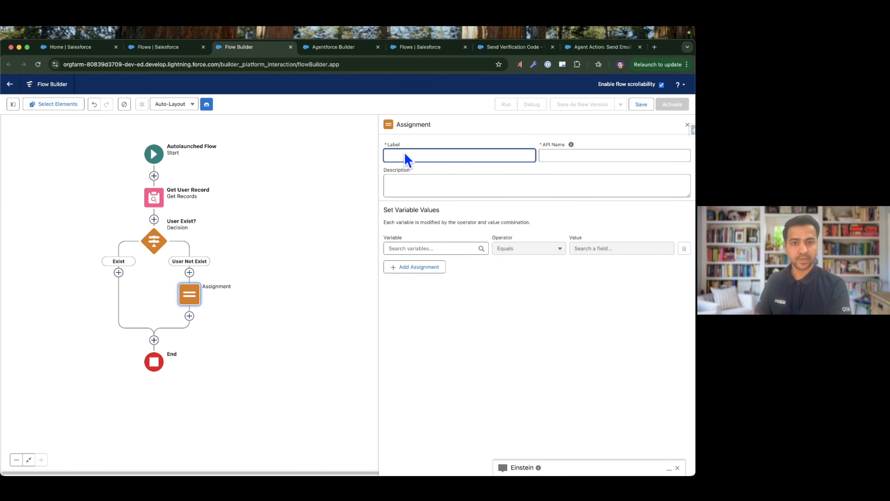
pyautogui.write('User Does Not Exist Message')
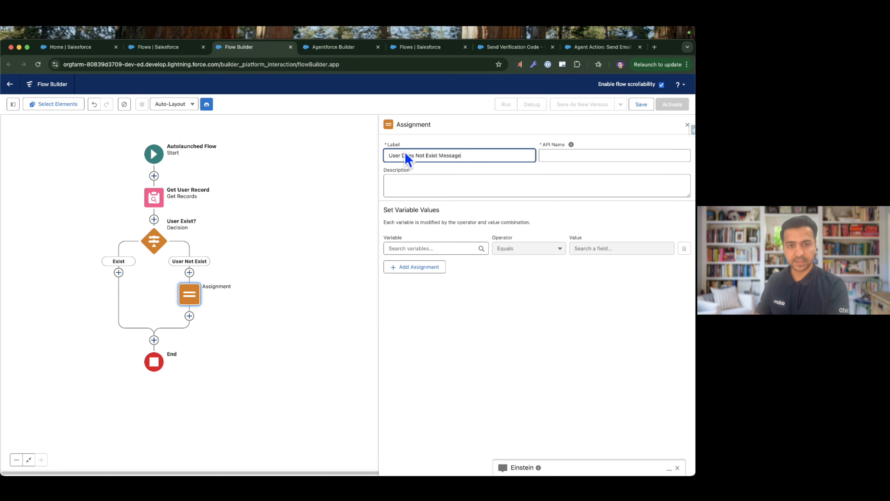
pyautogui.press('Tab')
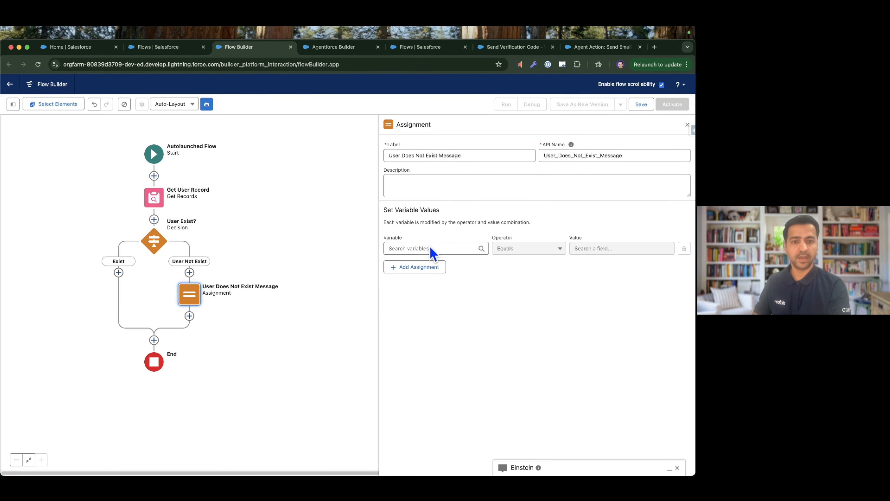
# Create a text variable verificationMessage, available for output, as the variable that the assignment sets.
pyautogui.click(435, 248)
pyautogui.click(417, 353)
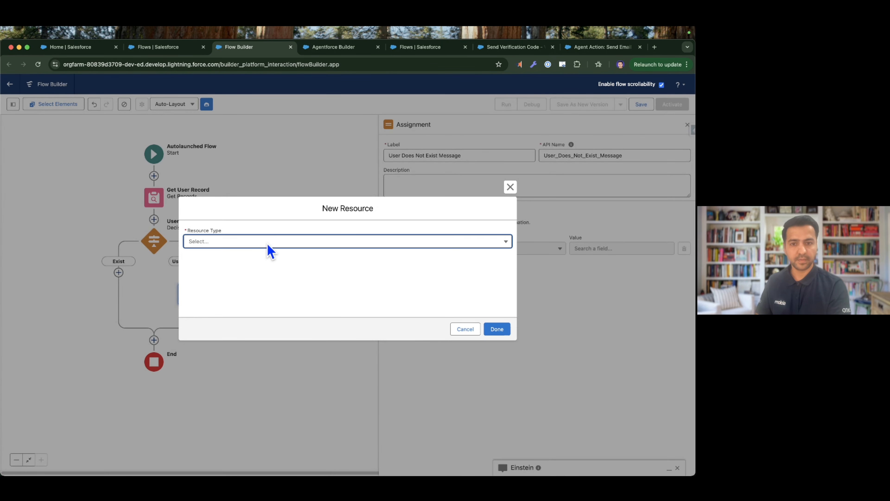
pyautogui.click(267, 242)
pyautogui.click(240, 260)
pyautogui.click(216, 259)
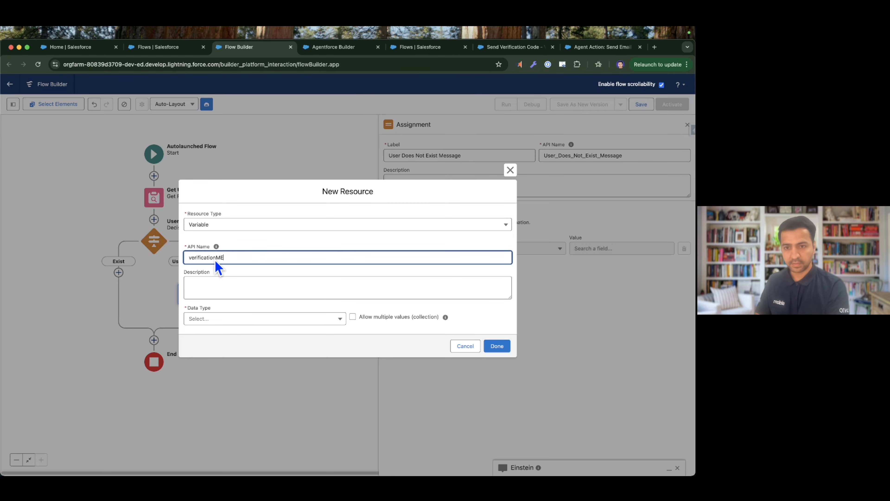
pyautogui.write('verificationMEssa')
pyautogui.press('BackSpace')
pyautogui.press('BackSpace')
pyautogui.press('BackSpace')
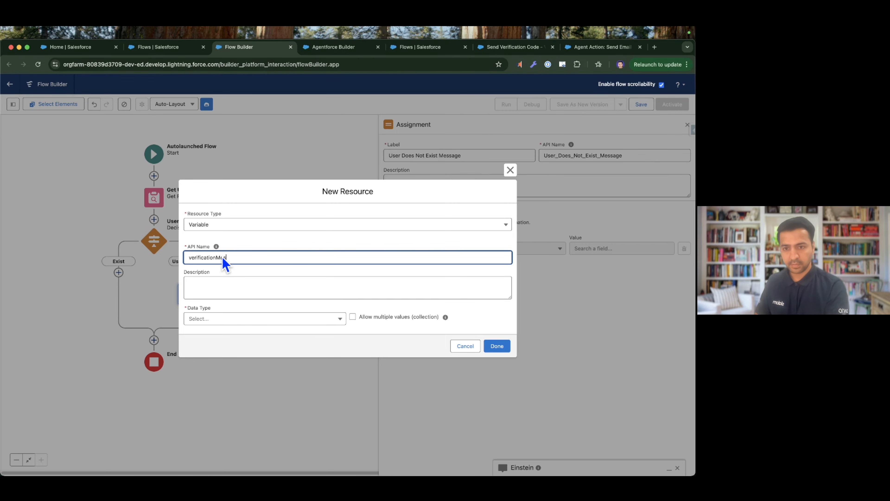
pyautogui.click(221, 323)
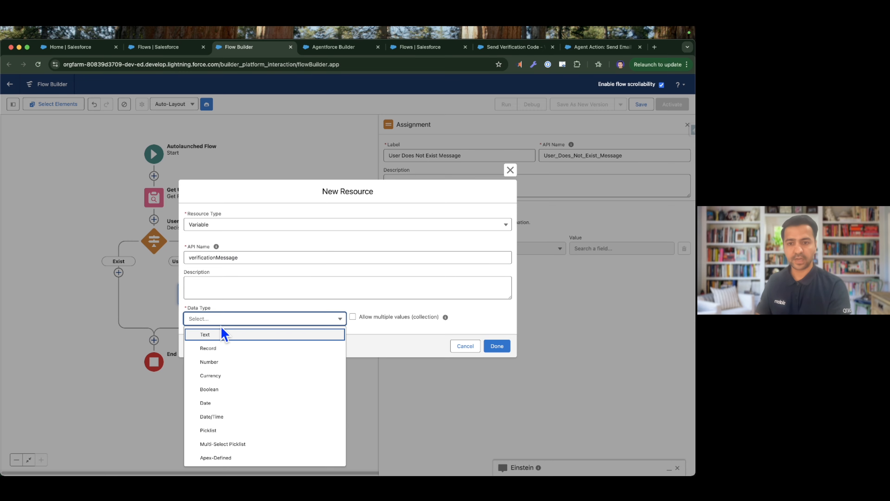
pyautogui.click(225, 336)
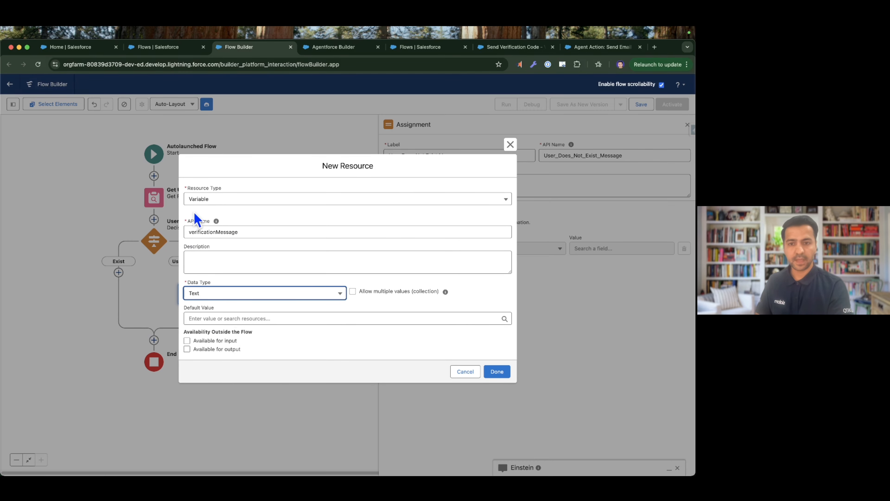
pyautogui.click(219, 350)
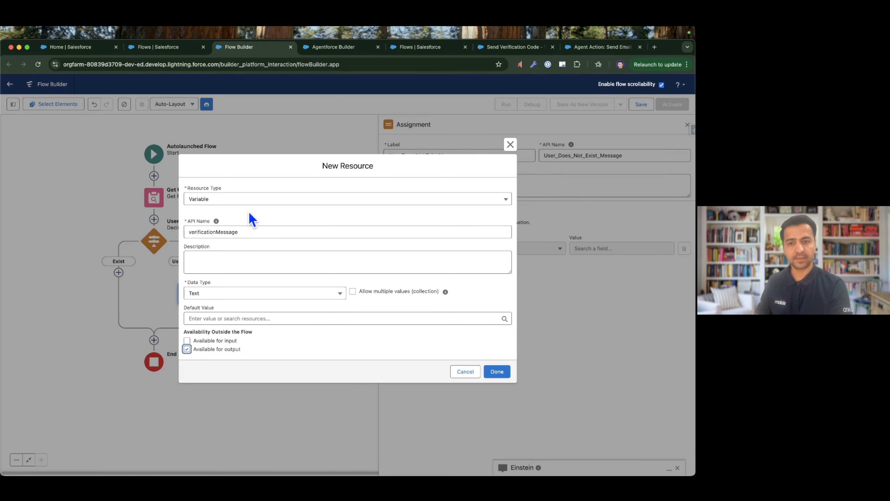
pyautogui.click(497, 372)
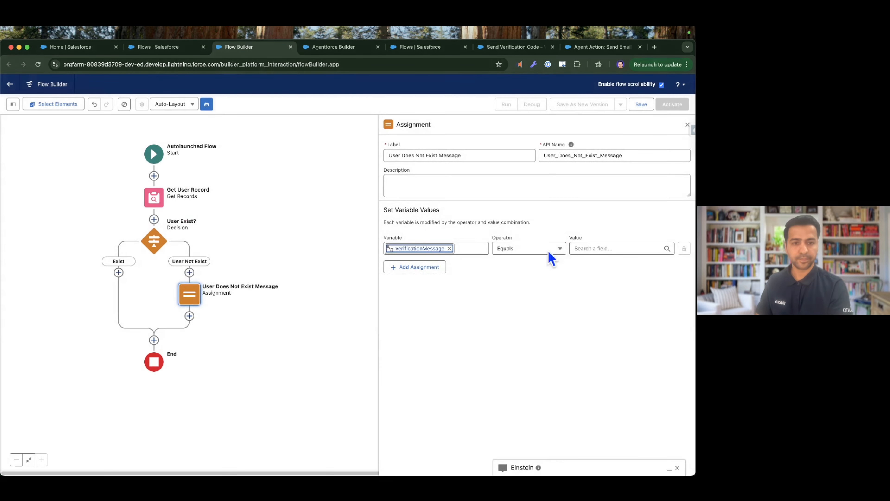
# Set verificationMessage to equal "The username you provided does not belong to any active user. Please try again.".
pyautogui.click(597, 249)
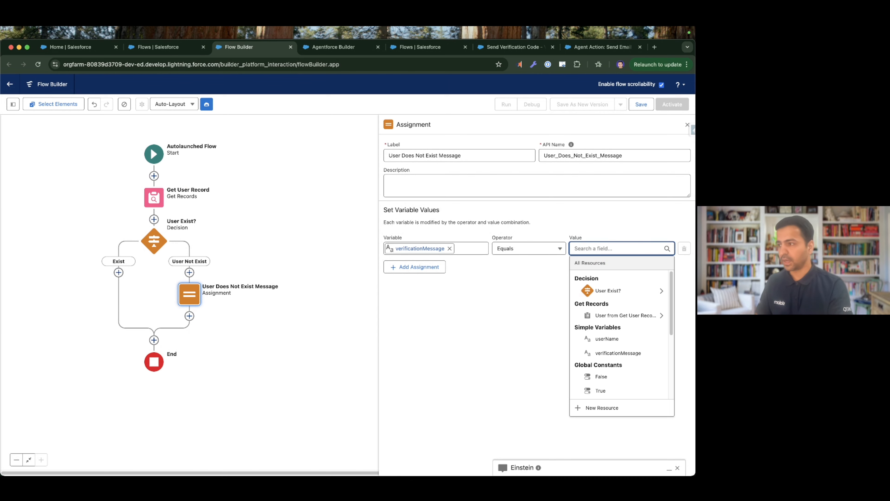
pyautogui.press('super+Tab')
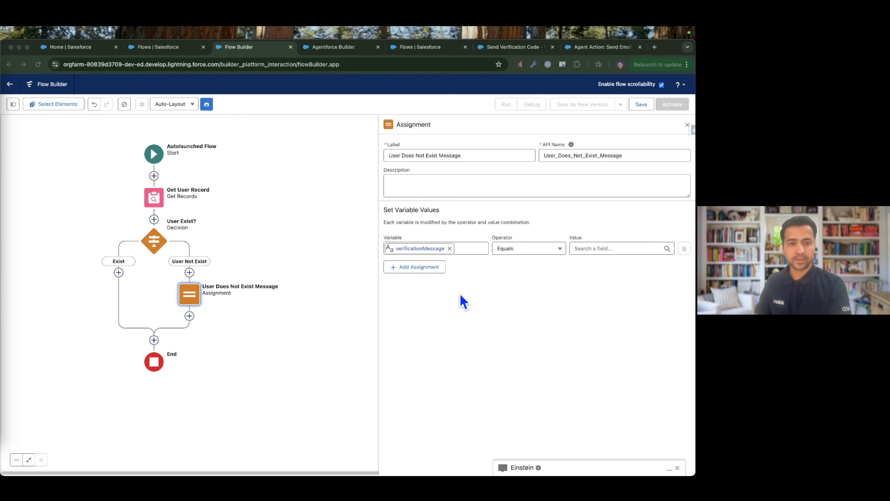
pyautogui.click(617, 248)
pyautogui.press('super+v')
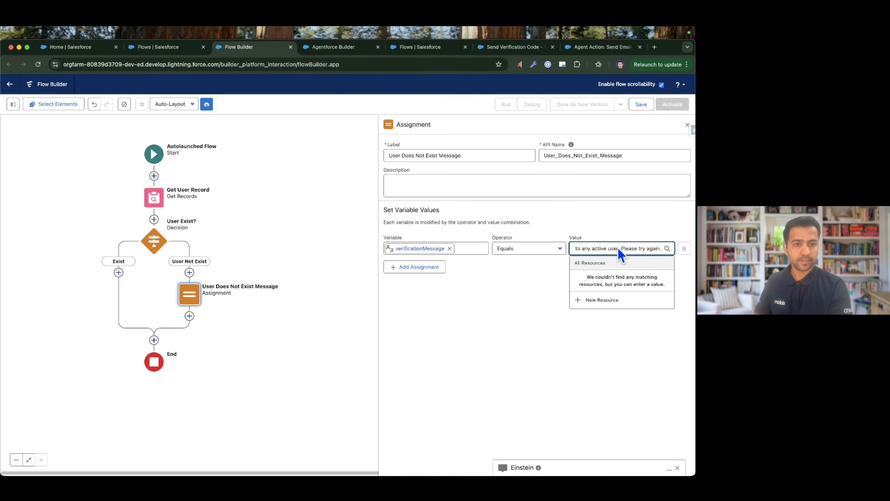
# Read through the full message text assigned to verificationMessage from beginning to end.
pyautogui.press('super+Left')
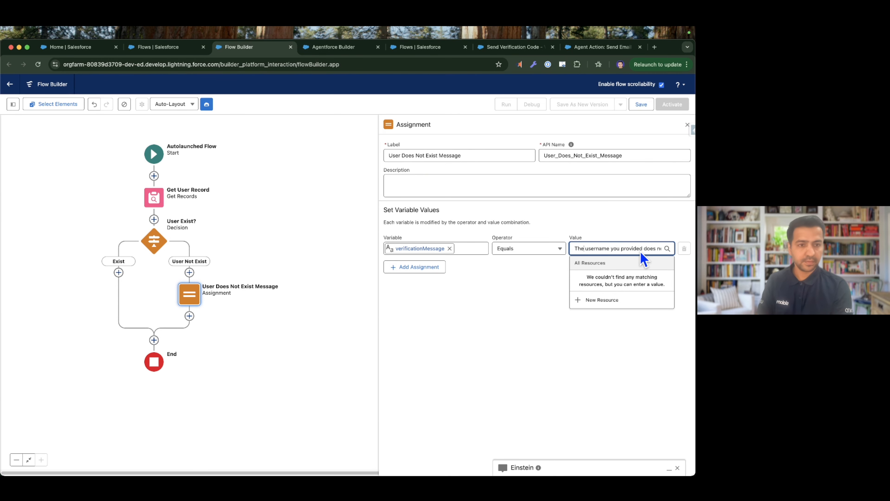
pyautogui.press('Right')
pyautogui.press('Right')
pyautogui.press('Right')
pyautogui.press('Right')
pyautogui.press('Right')
pyautogui.press('Right')
pyautogui.press('Right')
pyautogui.press('Right')
pyautogui.press('Right')
pyautogui.press('Right')
pyautogui.press('Right')
pyautogui.press('Right')
pyautogui.press('Right')
pyautogui.press('Right')
pyautogui.press('Right')
pyautogui.press('Right')
pyautogui.press('Right')
pyautogui.press('Right')
pyautogui.press('Right')
pyautogui.press('Right')
pyautogui.press('Right')
pyautogui.press('Right')
pyautogui.press('Right')
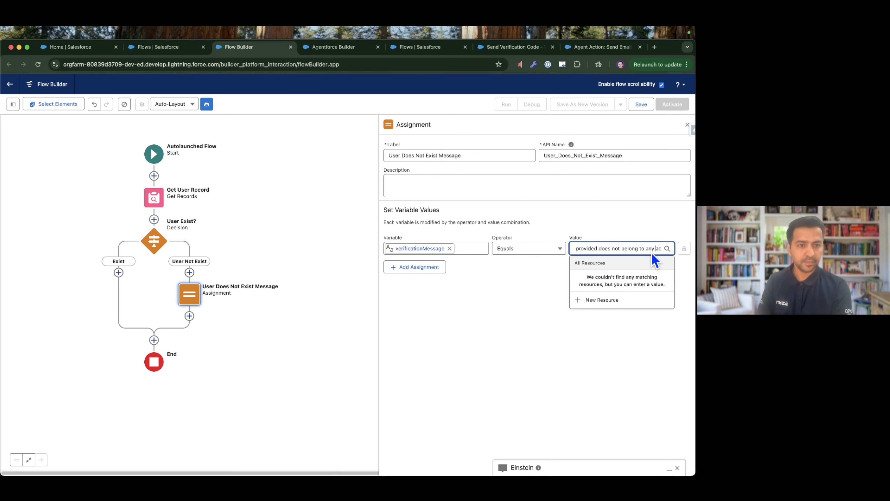
pyautogui.press('Right')
pyautogui.press('Right')
pyautogui.press('Right')
pyautogui.press('Right')
pyautogui.press('Right')
pyautogui.press('Right')
pyautogui.press('Right')
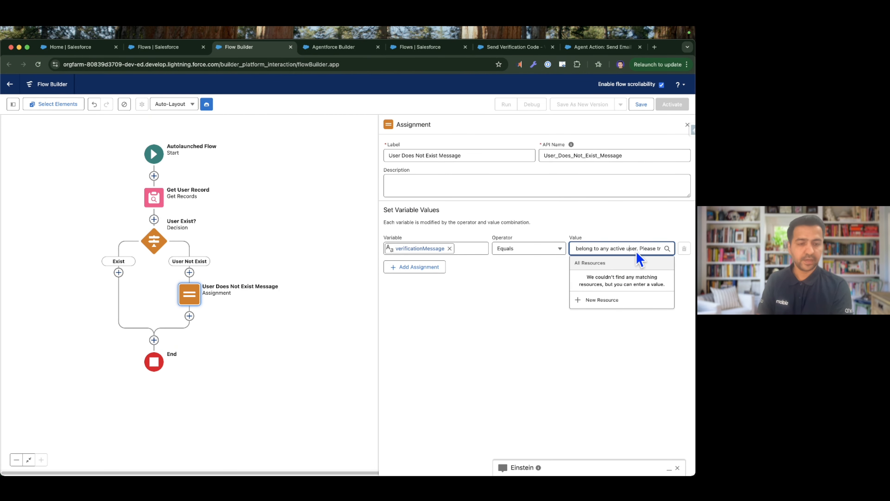
pyautogui.press('super+Right')
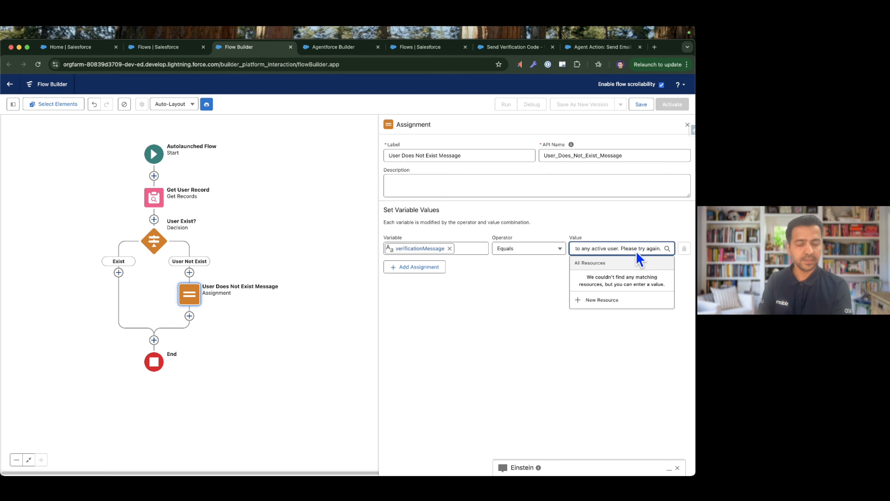
pyautogui.click(539, 334)
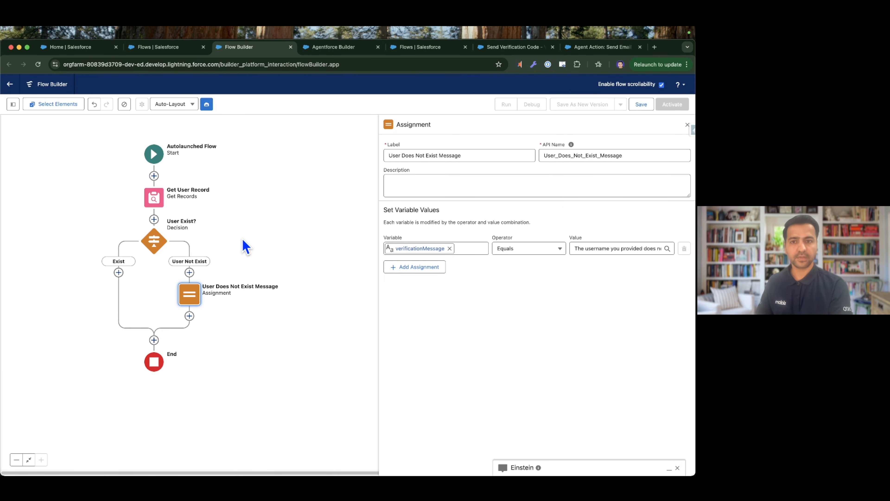
# Add the "Generate verification code" core action on the decision's Exist path.
pyautogui.moveTo(243, 246); pyautogui.dragTo(333, 226)
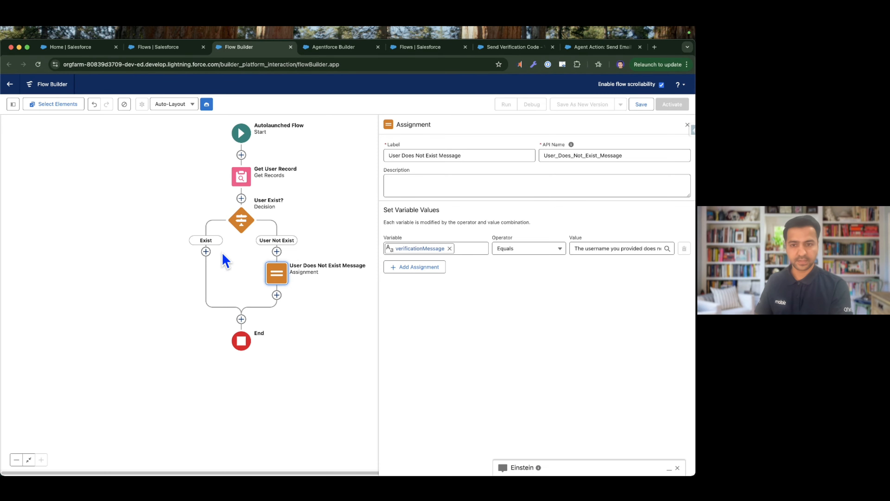
pyautogui.click(205, 252)
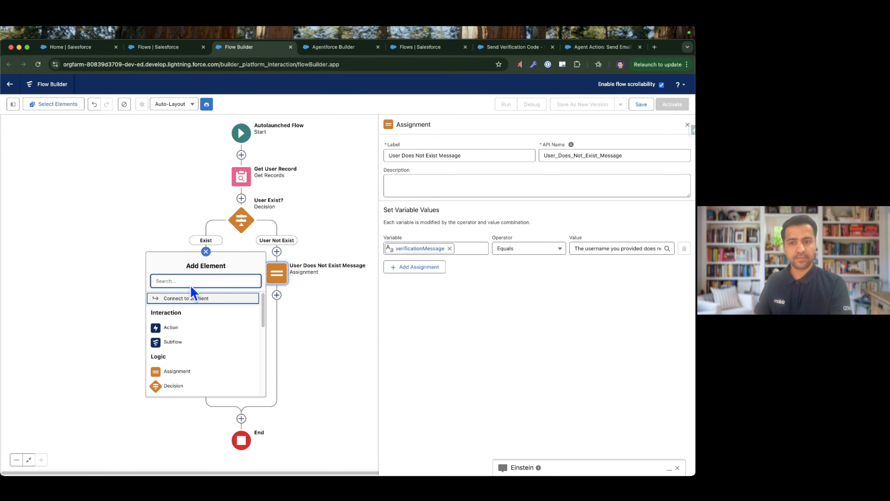
pyautogui.click(184, 327)
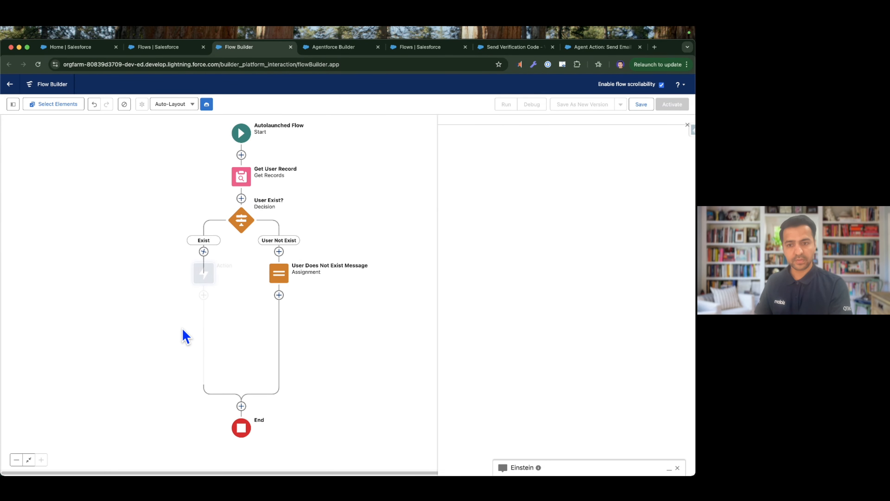
pyautogui.click(578, 165)
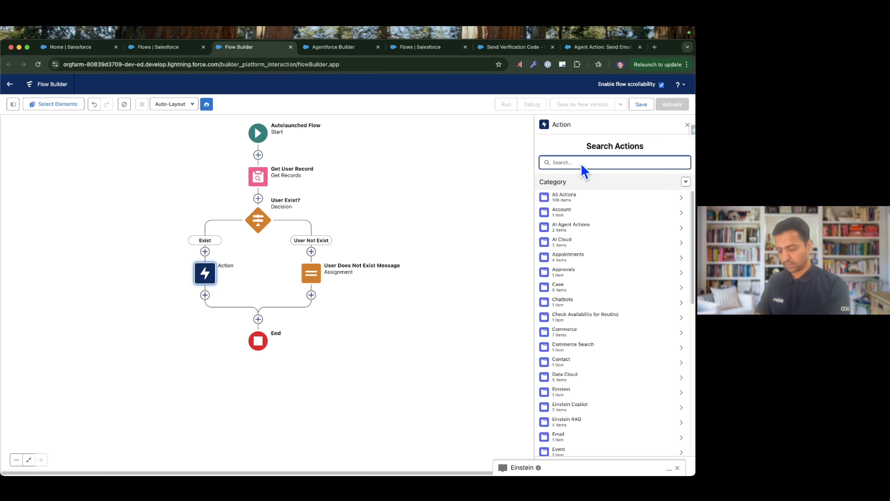
pyautogui.write('gene')
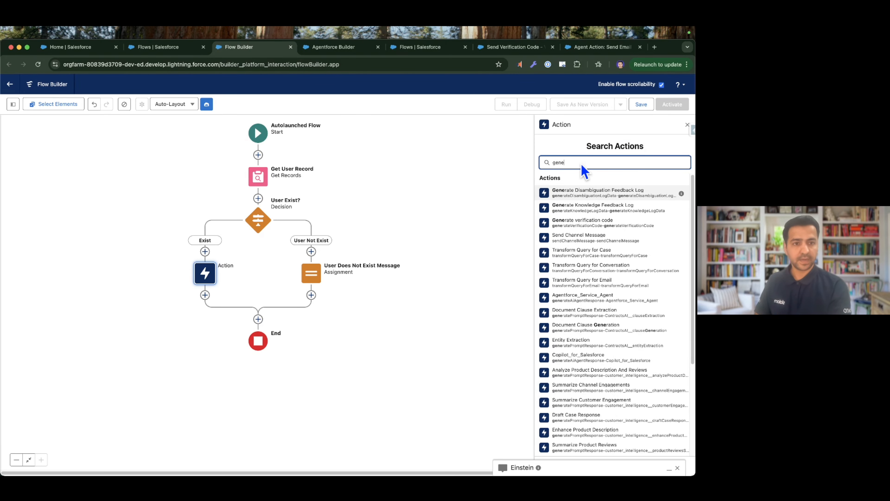
pyautogui.write('rate')
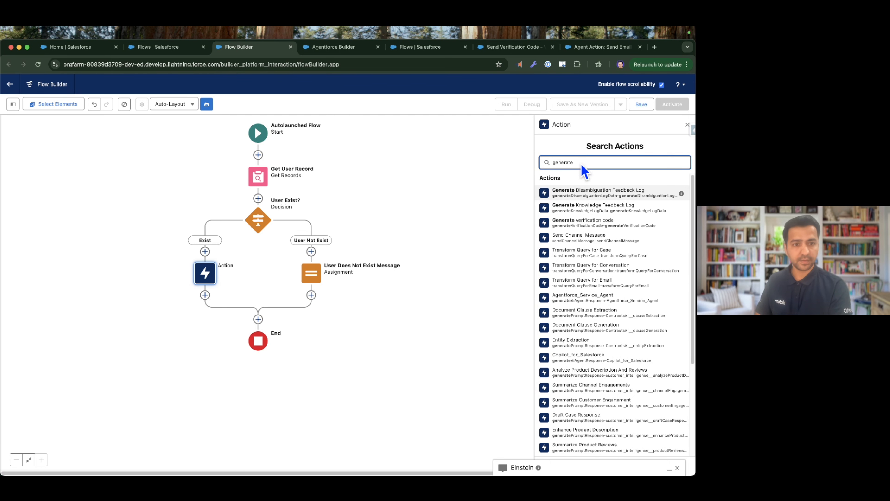
pyautogui.write(' ver')
pyautogui.click(592, 192)
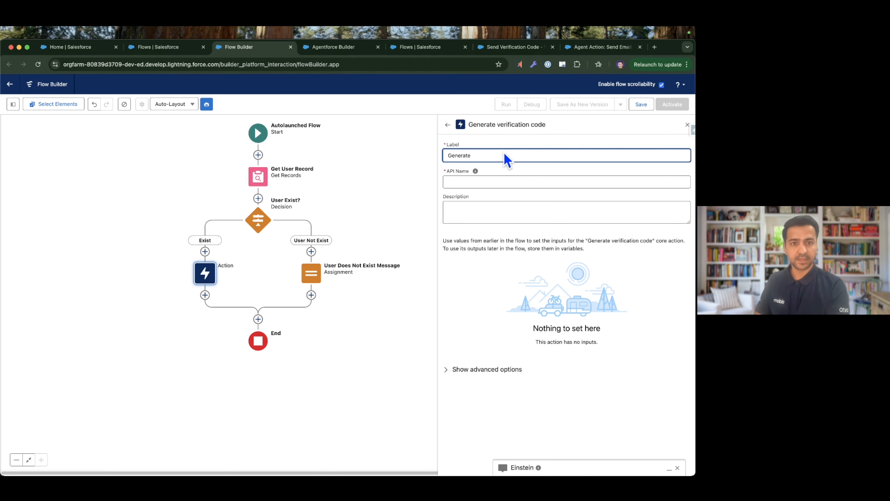
# Label the new action "Generate Verification Code" and close its settings.
pyautogui.write('Generate Verification Cod')
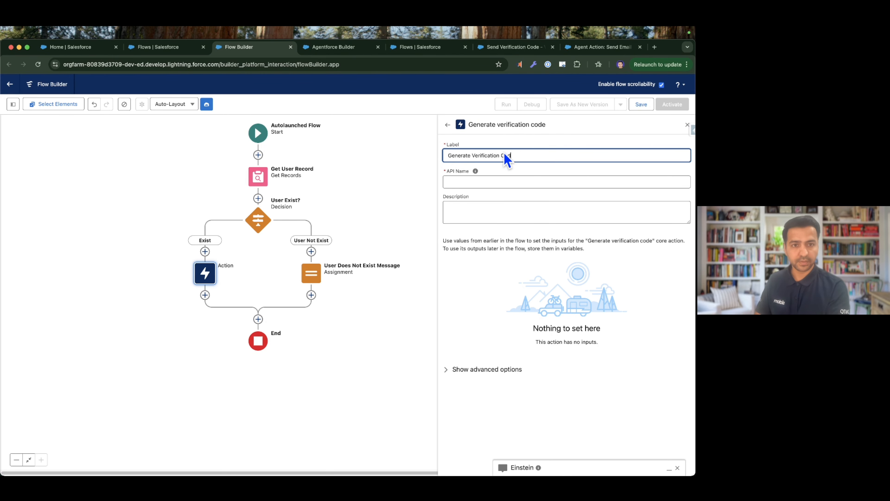
pyautogui.write('e')
pyautogui.press('Tab')
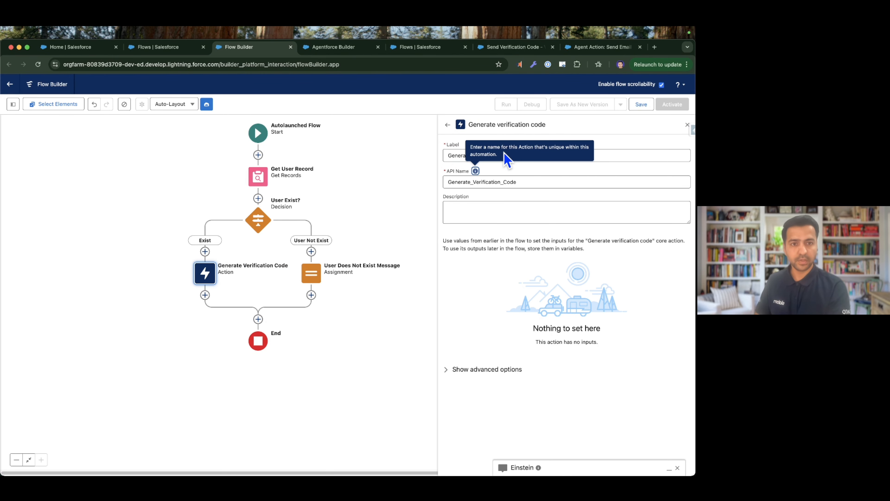
pyautogui.click(688, 126)
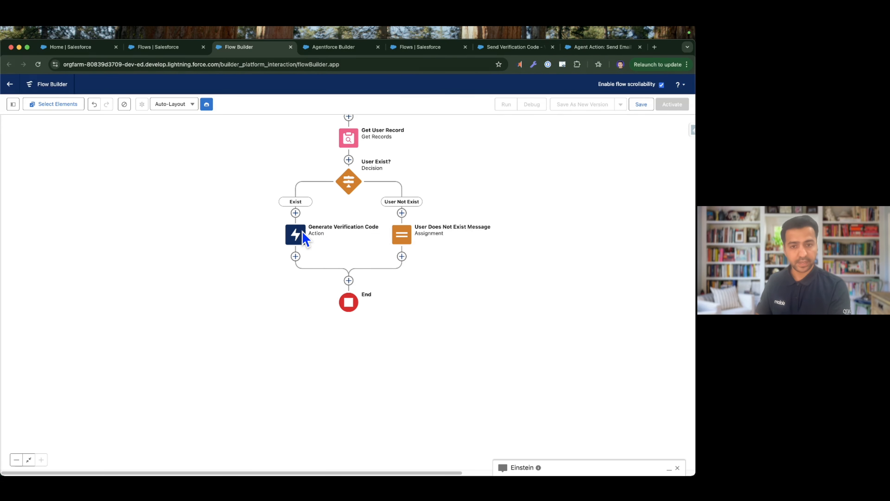
# Add a Send Email action labelled "Send Verification Code" directly after the Generate Verification Code action.
pyautogui.click(295, 257)
pyautogui.click(305, 326)
pyautogui.click(578, 163)
pyautogui.write('send em')
pyautogui.click(582, 190)
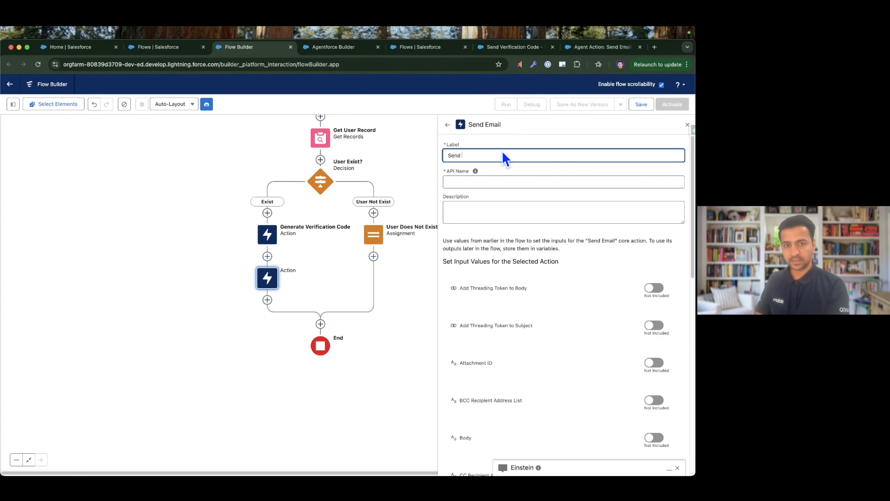
pyautogui.write('Send Verification Code')
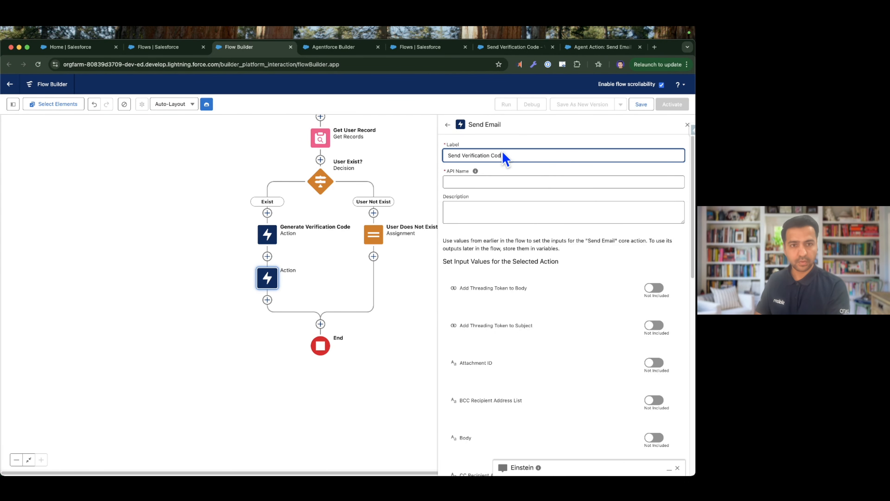
pyautogui.press('Tab')
# Include the email's Body input and start a new text template resource for it named emailBody, viewed as plain text.
pyautogui.scroll(-1, 514, 193)
pyautogui.scroll(-4, 509, 200)
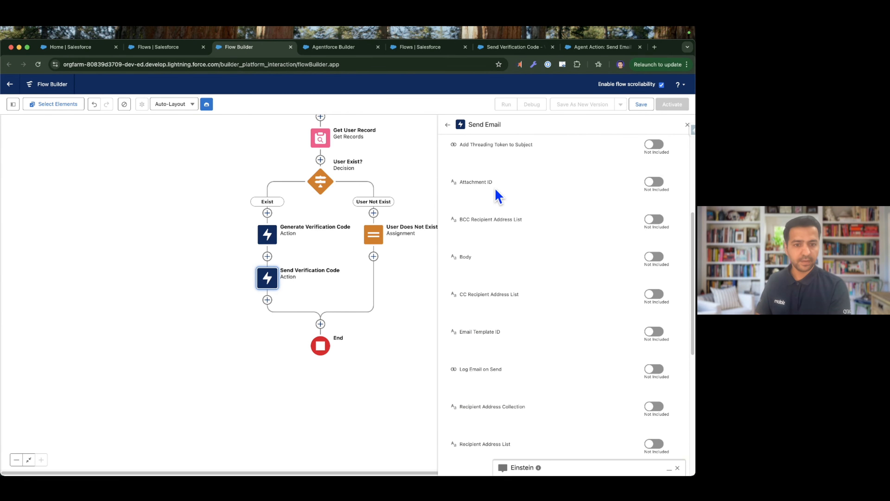
pyautogui.click(654, 257)
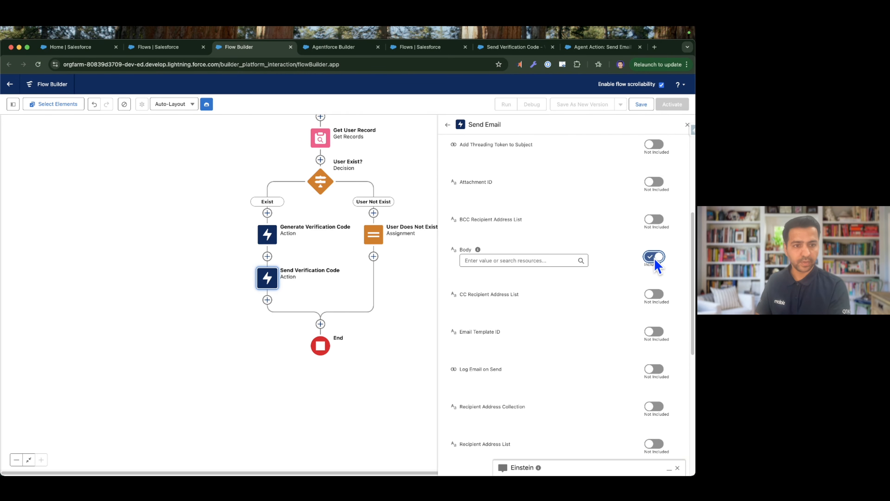
pyautogui.click(532, 262)
pyautogui.click(495, 422)
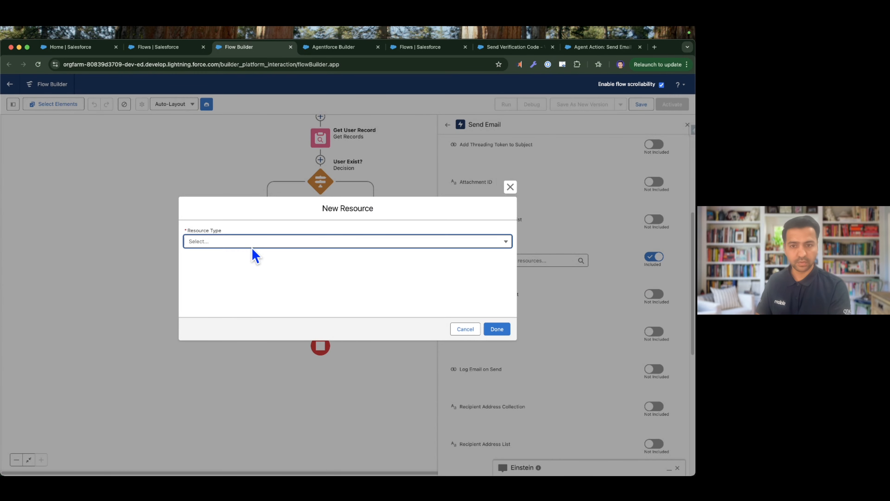
pyautogui.click(250, 241)
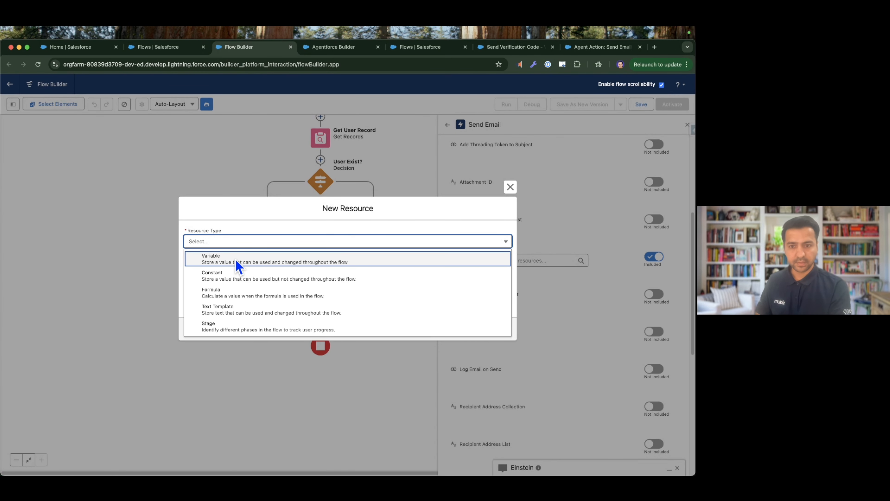
pyautogui.click(232, 308)
pyautogui.click(230, 225)
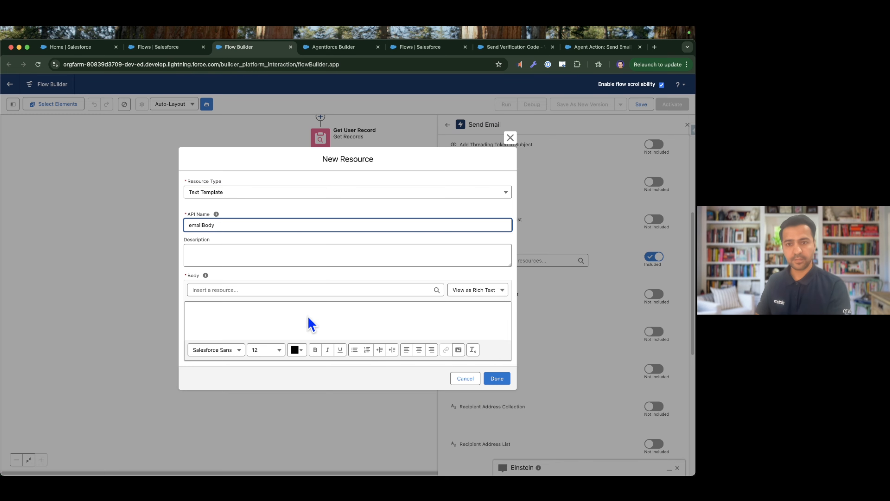
pyautogui.click(456, 291)
pyautogui.click(464, 320)
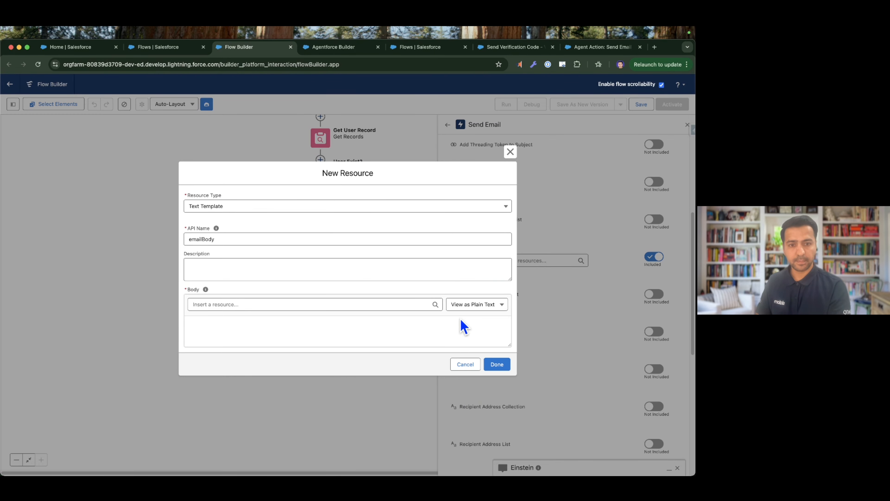
# Begin the template body with the greeting "Dear" followed by the First Name field of the User from Get User Record.
pyautogui.click(316, 330)
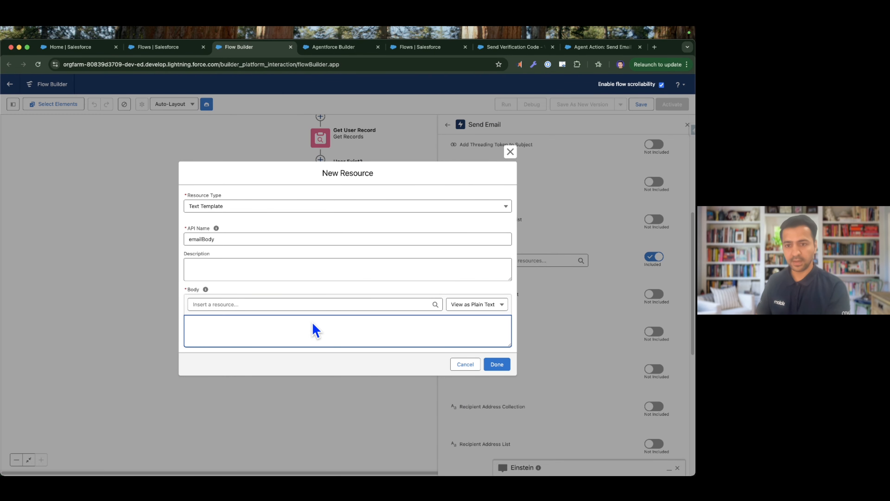
pyautogui.press('super+Tab')
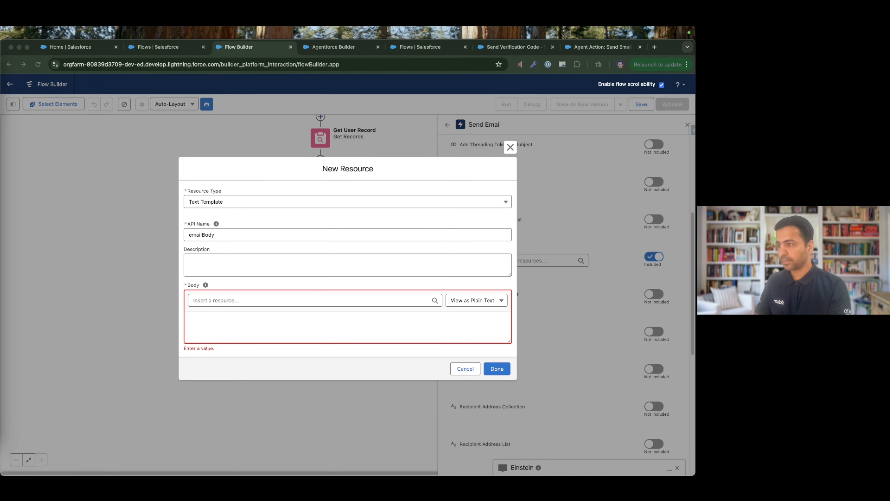
pyautogui.click(222, 320)
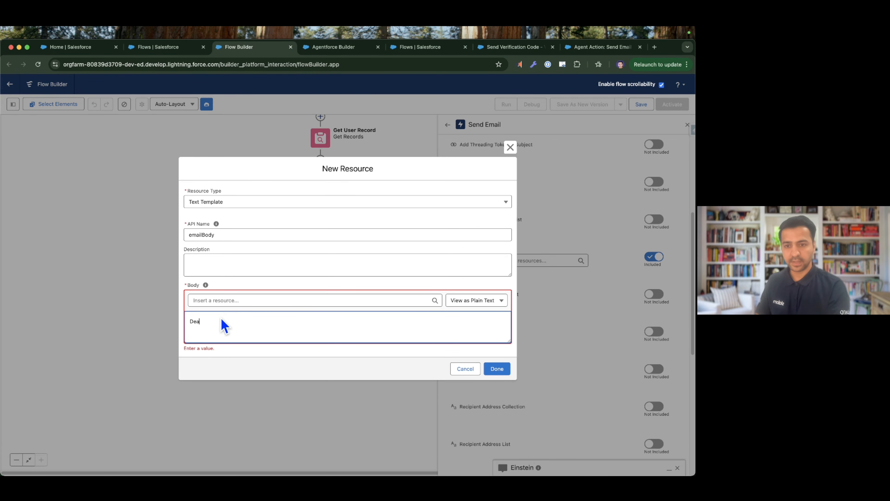
pyautogui.click(232, 303)
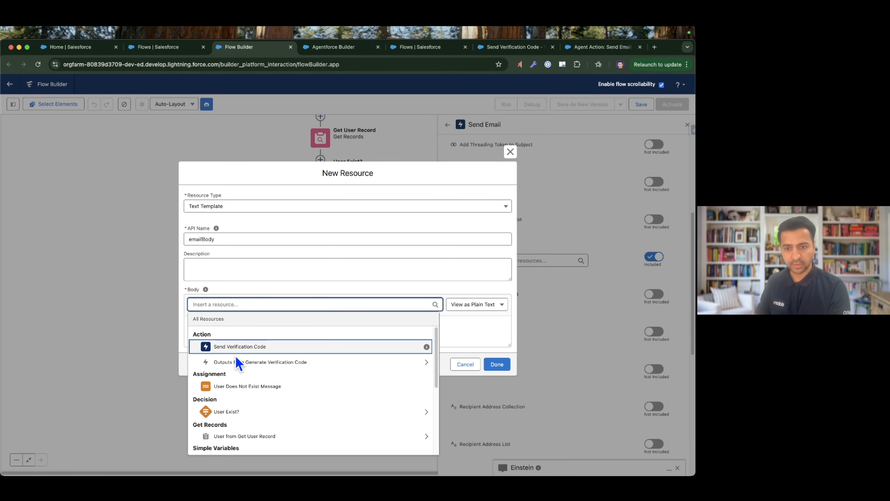
pyautogui.click(240, 437)
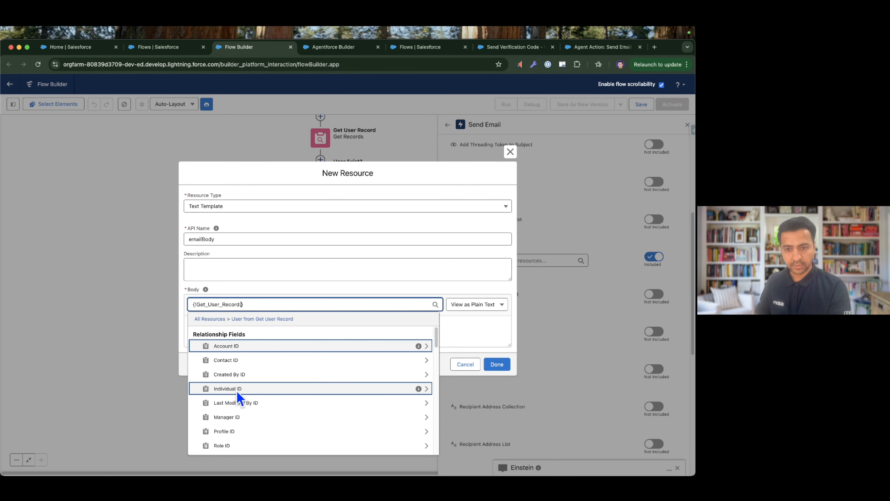
pyautogui.scroll(-5, 235, 383)
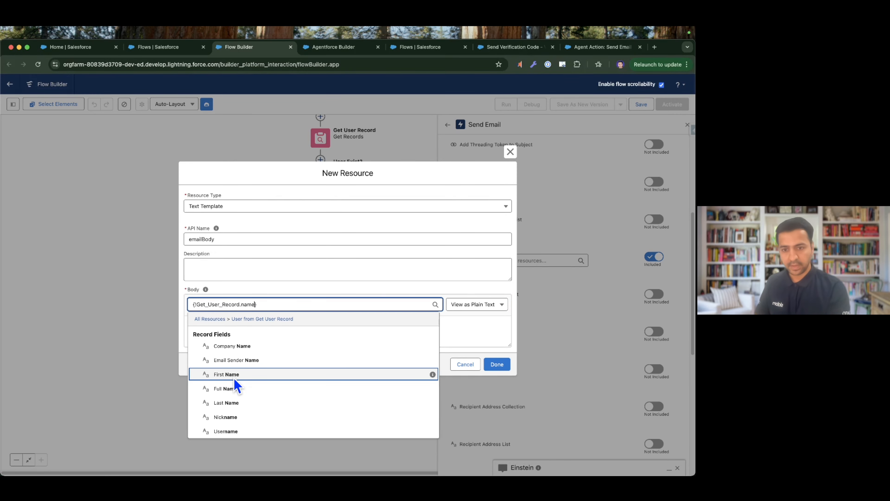
pyautogui.click(259, 378)
pyautogui.click(281, 326)
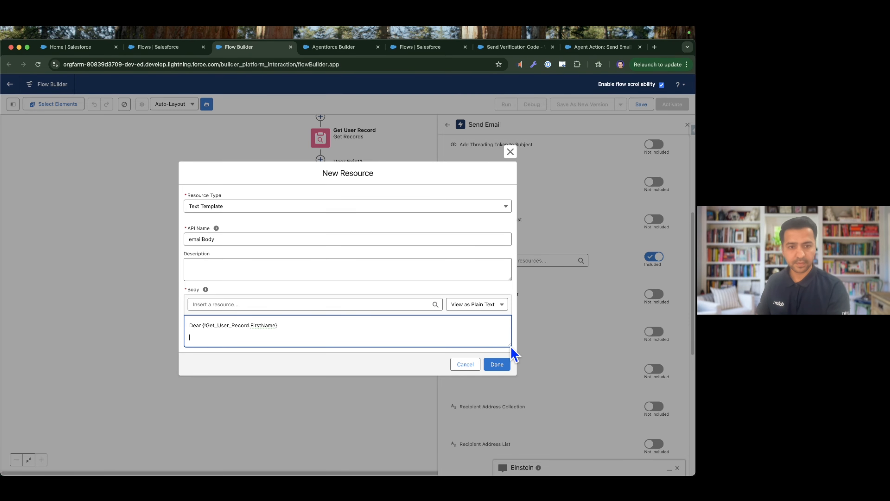
# Enlarge the template body and add the line "Your One-Time Password (OTP) is:" below the greeting.
pyautogui.moveTo(511, 348); pyautogui.dragTo(513, 393)
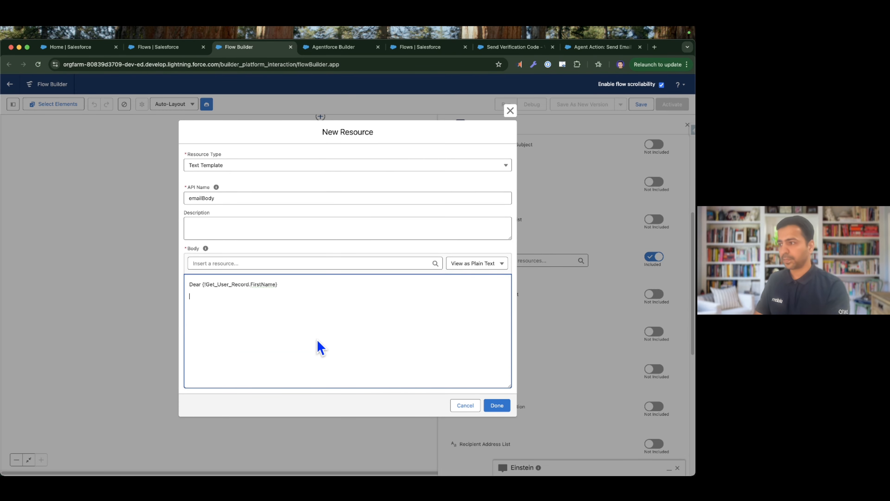
pyautogui.write('Your One-Time Passw')
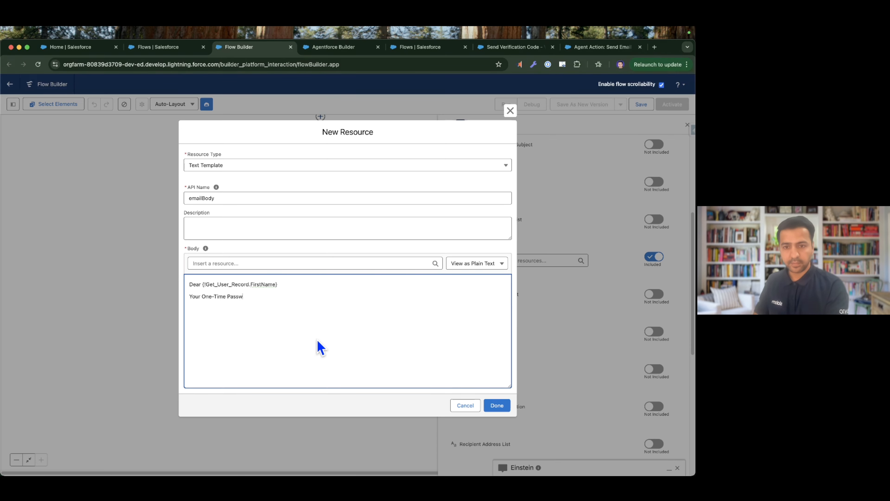
pyautogui.write('ord is:')
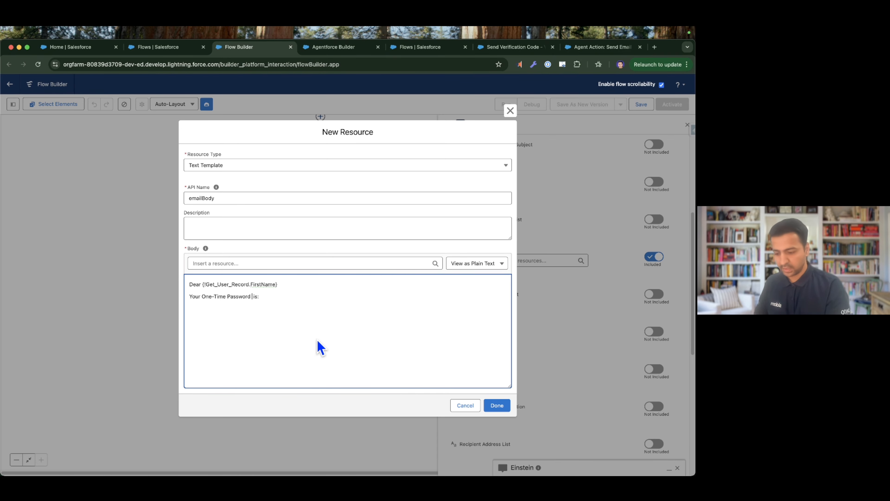
pyautogui.write('{OTP)')
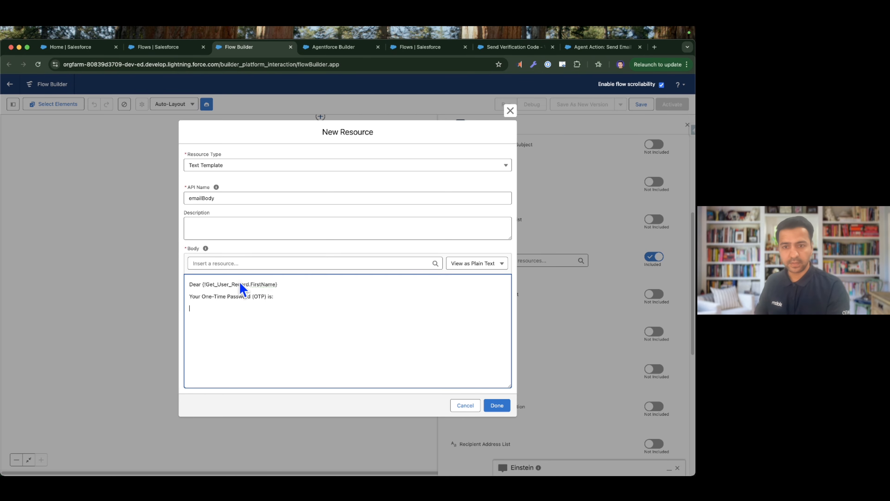
# Append Generate Verification Code's six-digit code output to the OTP line, close with "Please do not share this code with anyone. Thank you, Salesforce" and save.
pyautogui.click(242, 263)
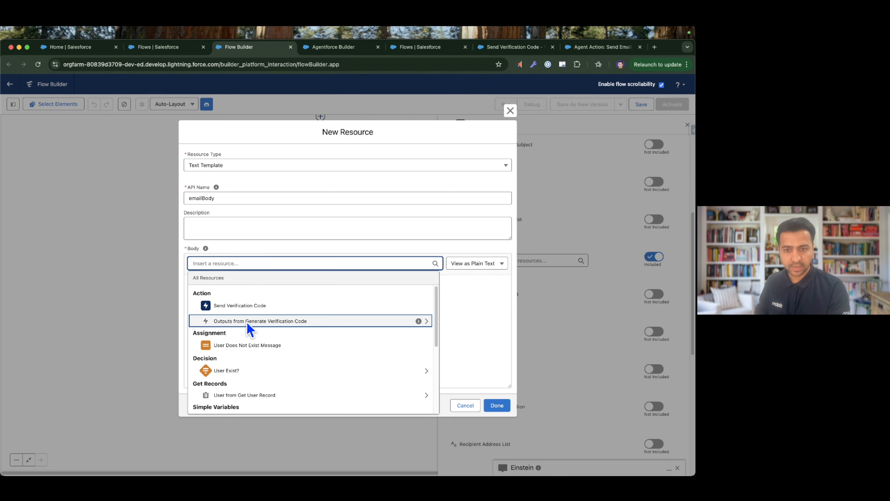
pyautogui.click(308, 320)
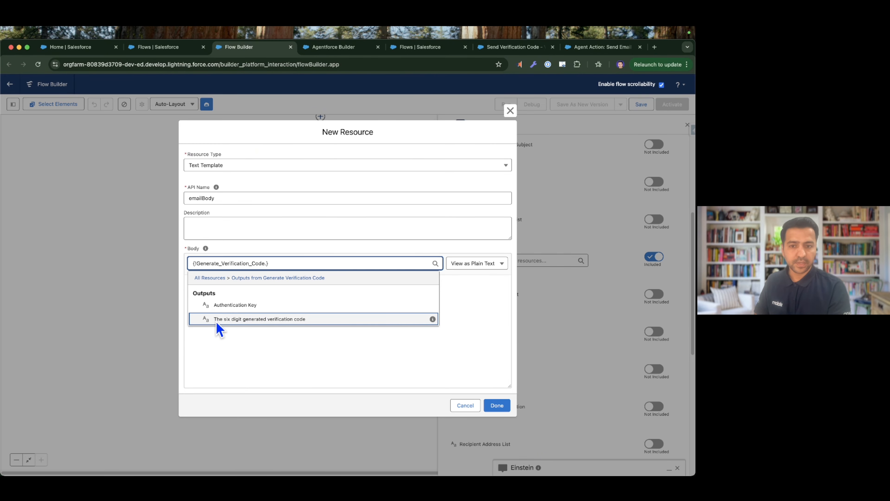
pyautogui.click(309, 320)
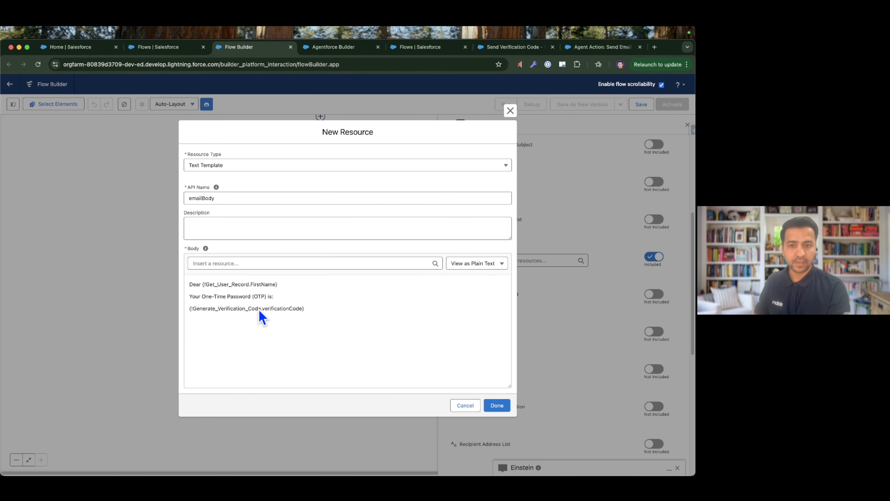
pyautogui.click(285, 298)
pyautogui.press('Delete')
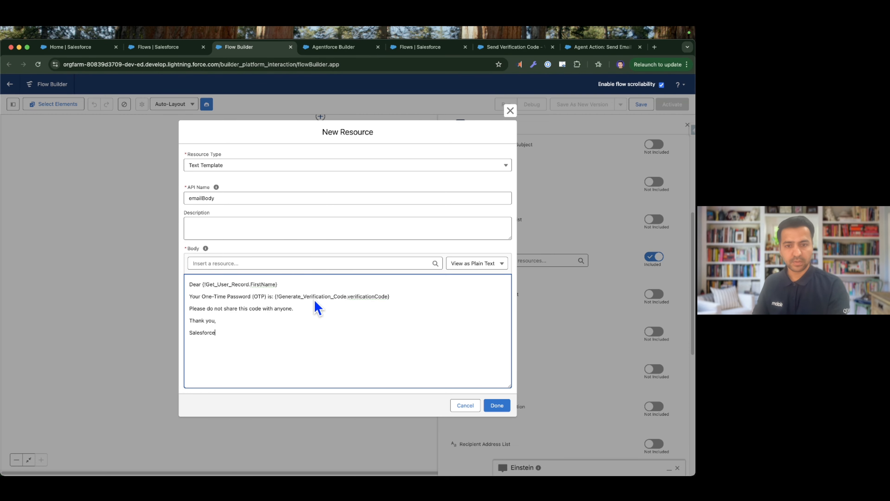
pyautogui.click(491, 406)
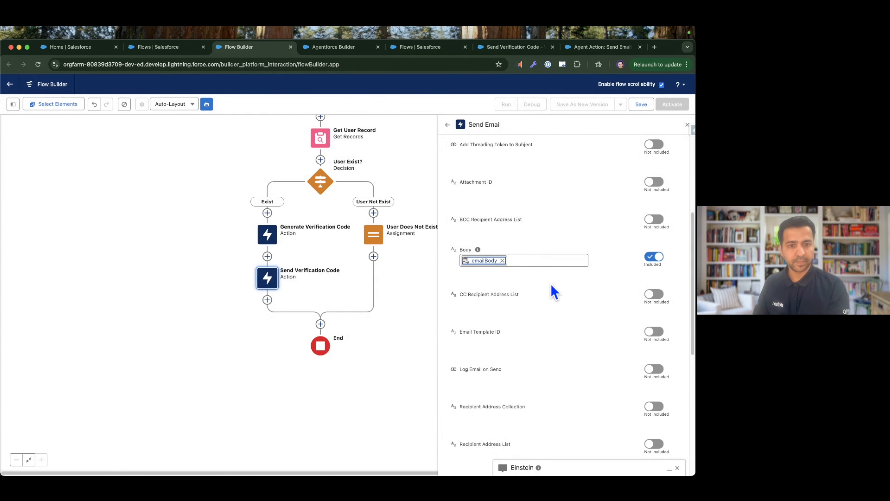
# Include the email's Recipient Address List and set it to the Email field of the User from Get User Record.
pyautogui.scroll(-5, 553, 293)
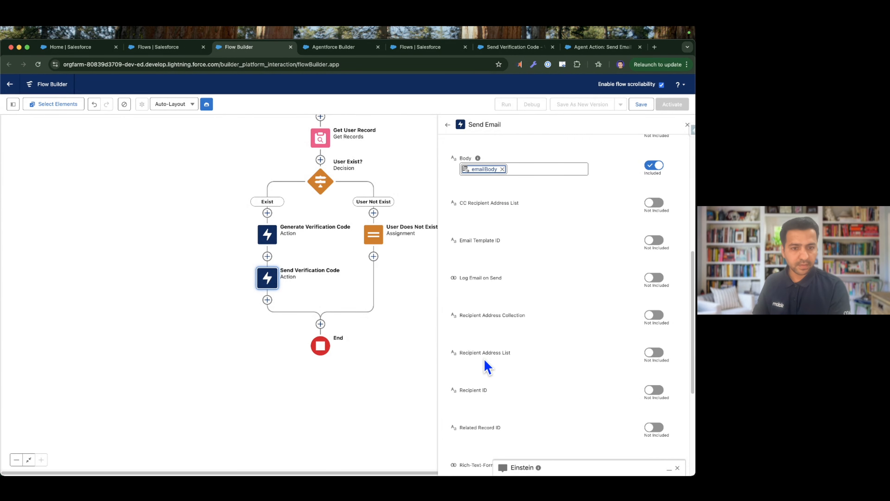
pyautogui.click(654, 352)
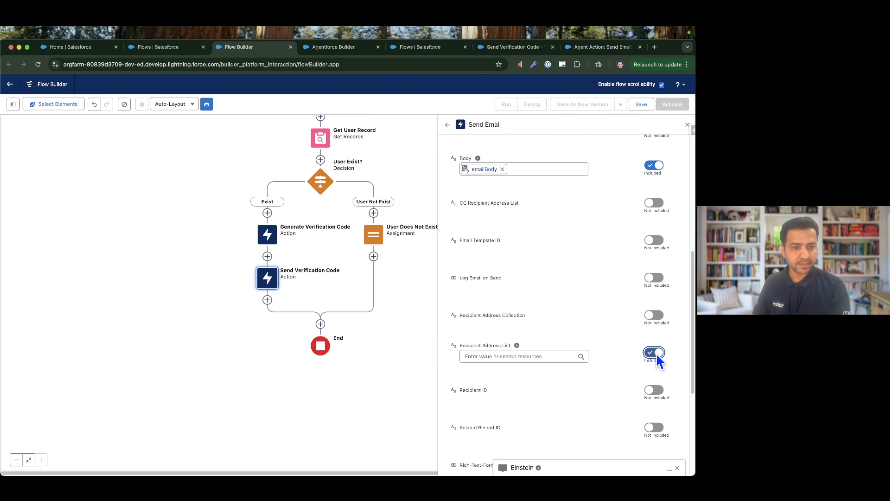
pyautogui.click(532, 361)
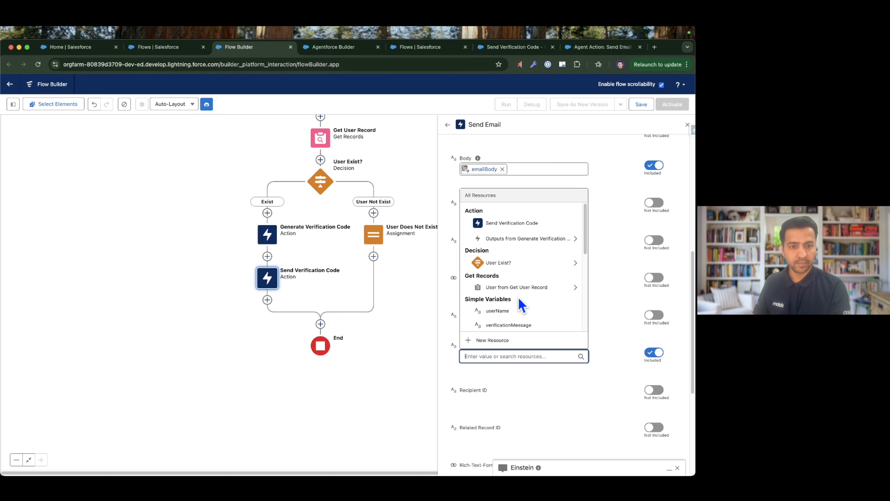
pyautogui.click(529, 288)
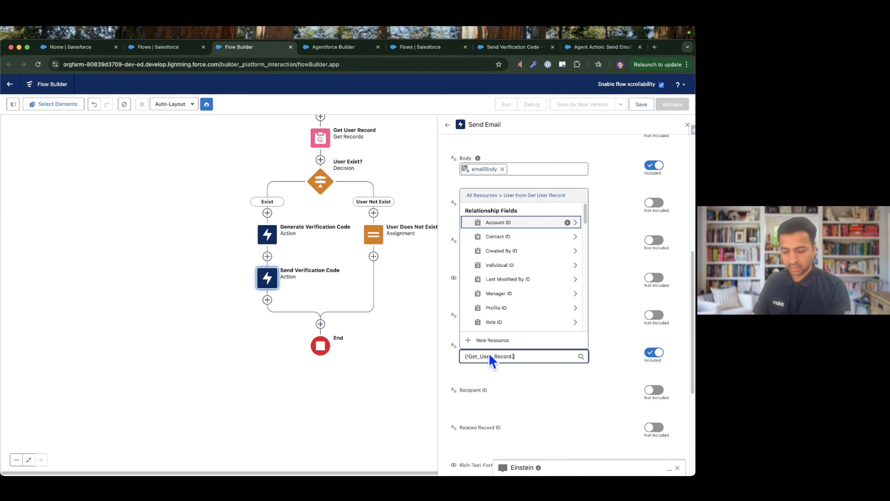
pyautogui.write('email')
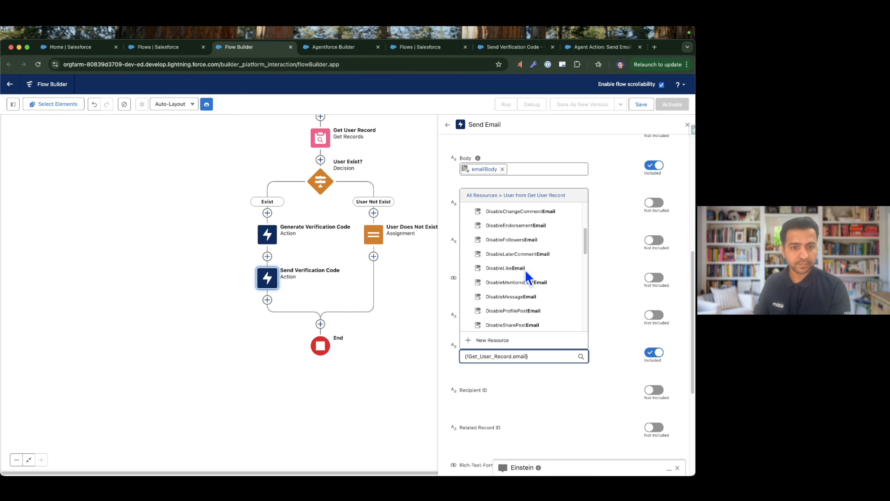
pyautogui.scroll(-10, 528, 277)
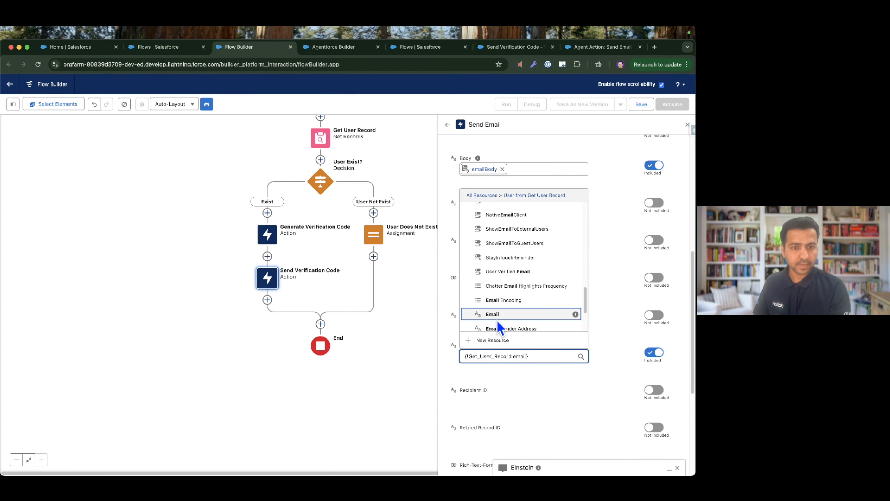
pyautogui.click(497, 315)
# Include the email's Subject input and set it to "Your Agent OTP".
pyautogui.scroll(-3, 566, 360)
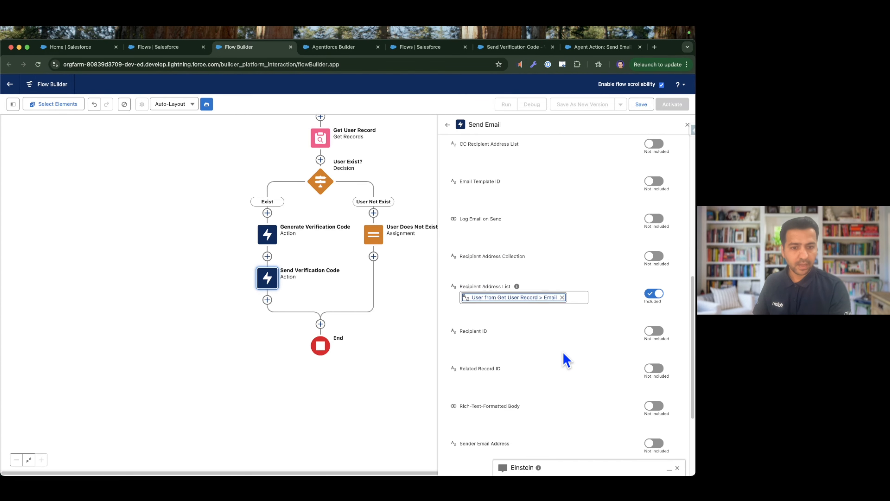
pyautogui.scroll(-4, 565, 360)
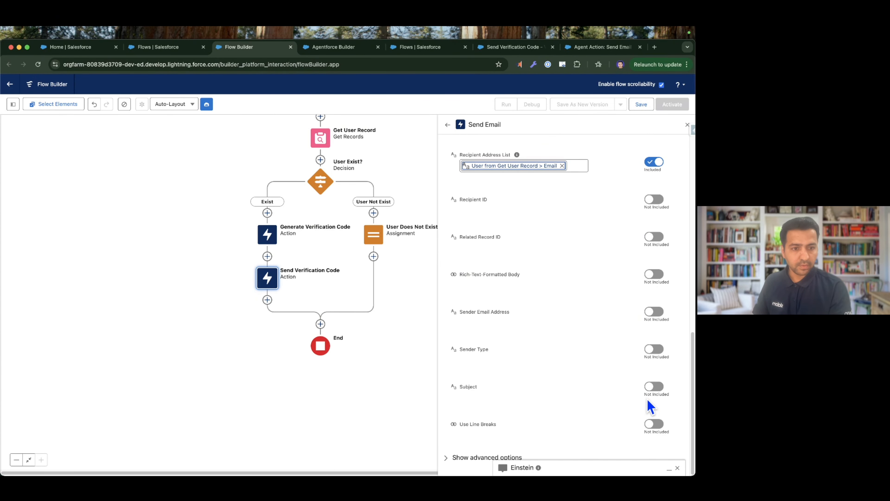
pyautogui.click(654, 387)
pyautogui.click(499, 392)
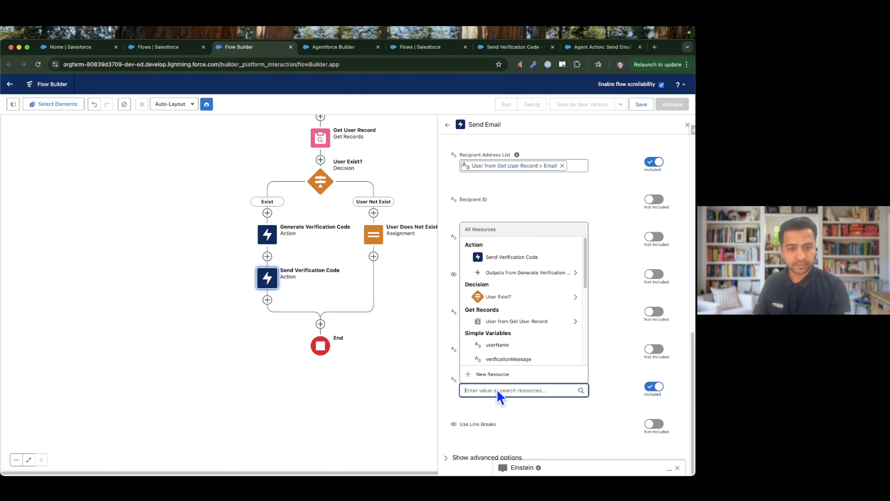
pyautogui.write('Yo')
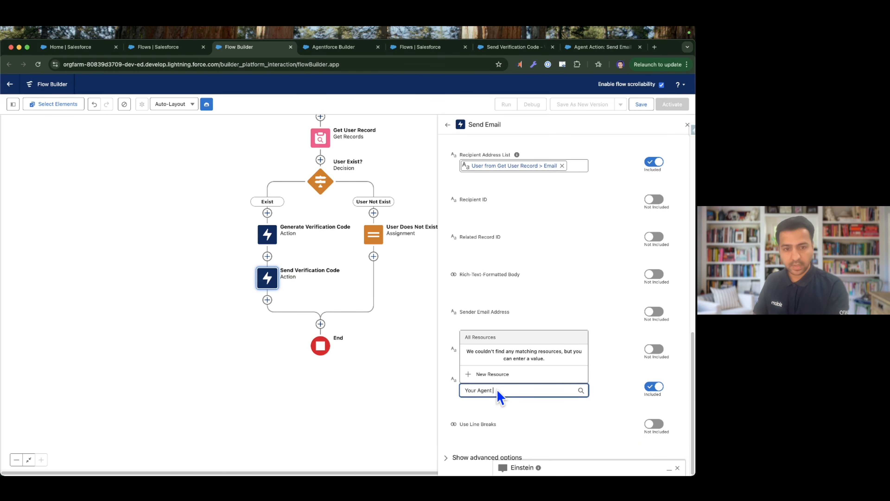
pyautogui.write('ur Agent OTP')
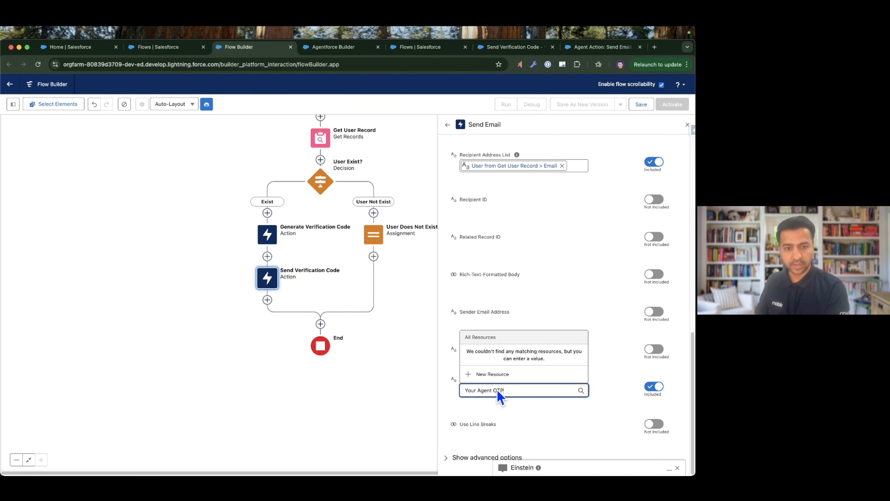
pyautogui.click(413, 388)
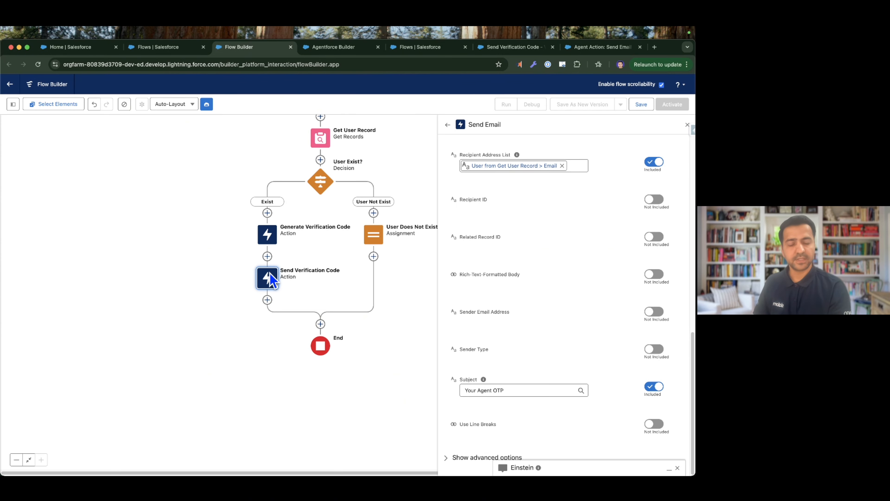
# Add an Assignment element directly after the Send Verification Code action and label it "Set Verification Code".
pyautogui.click(268, 300)
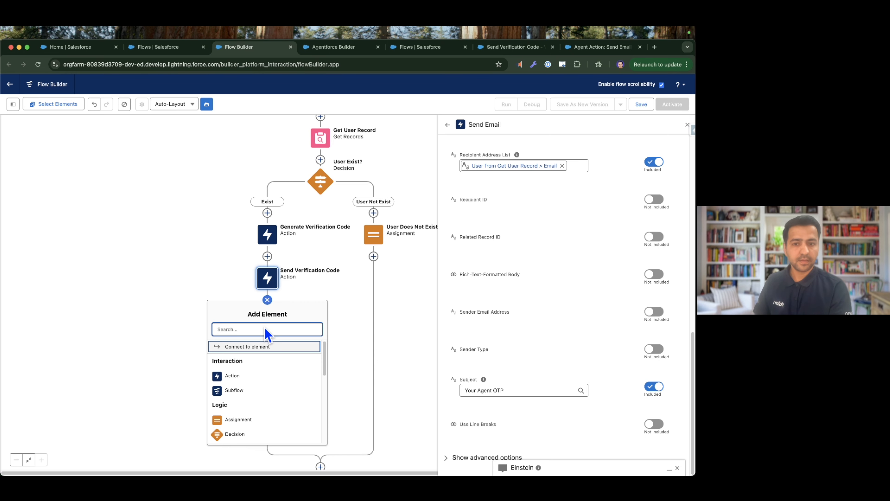
pyautogui.write('assign')
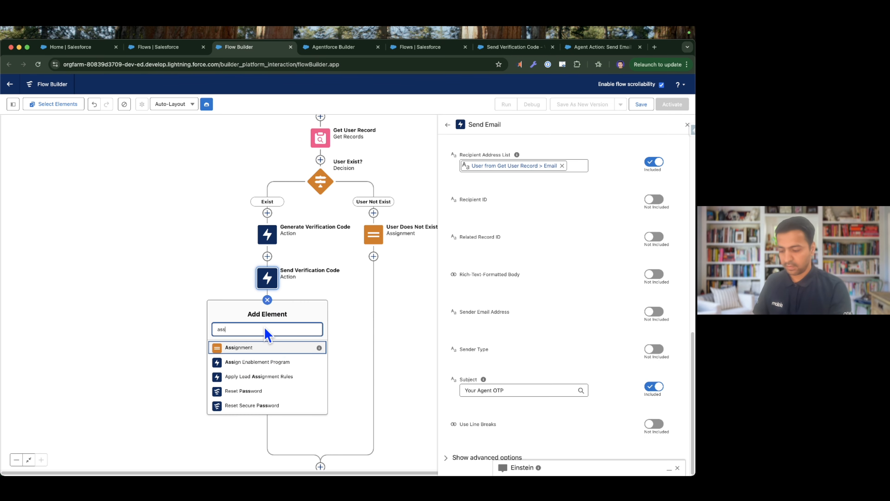
pyautogui.click(265, 347)
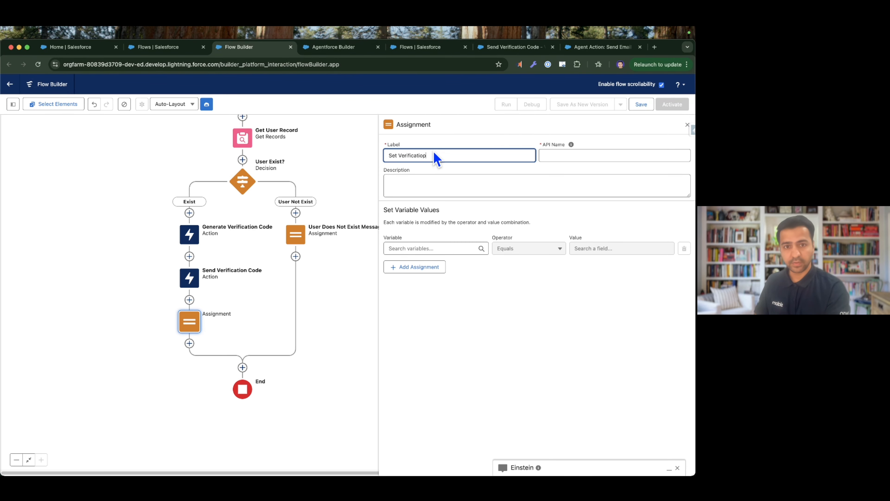
pyautogui.write('Set Verification CO')
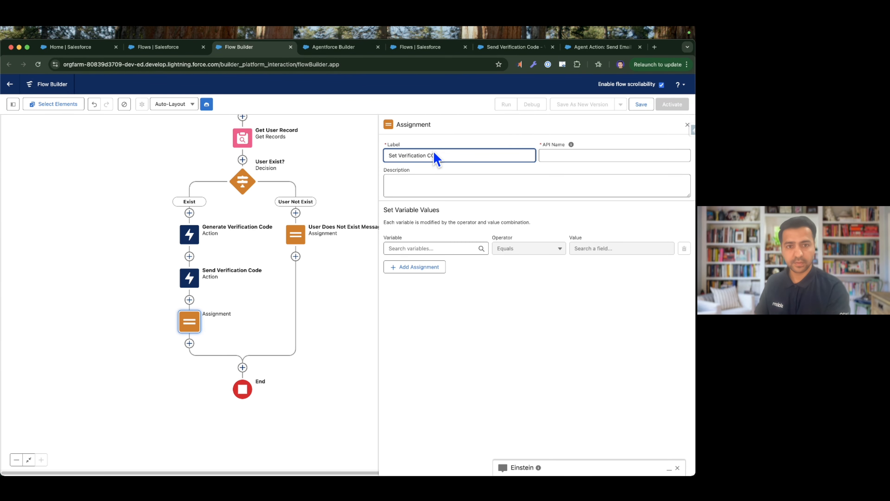
pyautogui.write('de')
pyautogui.press('Tab')
pyautogui.hotkey('shift', 'Tab')
pyautogui.press('Right')
pyautogui.press('BackSpace')
pyautogui.press('BackSpace')
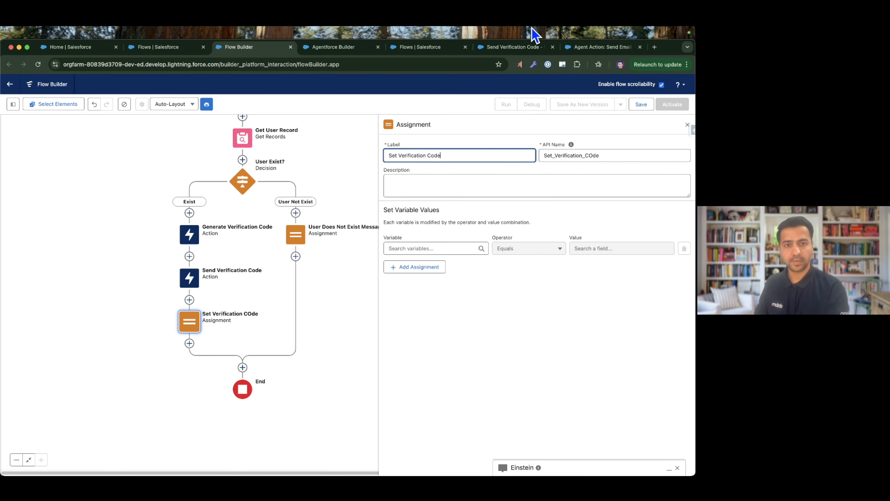
# Clear the assignment's miscapitalised API name and regenerate it from the label as Set_Verification_Code.
pyautogui.press('Tab')
pyautogui.doubleClick(597, 156)
pyautogui.press('BackSpace')
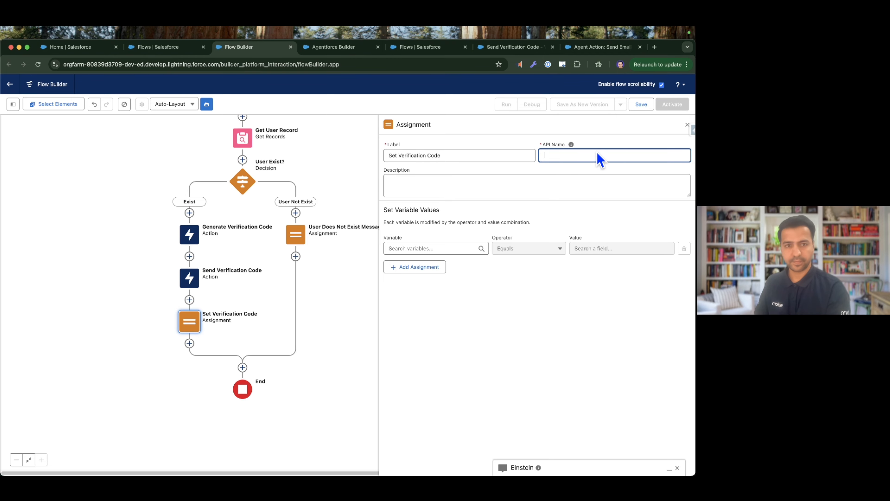
pyautogui.click(512, 155)
pyautogui.press('Tab')
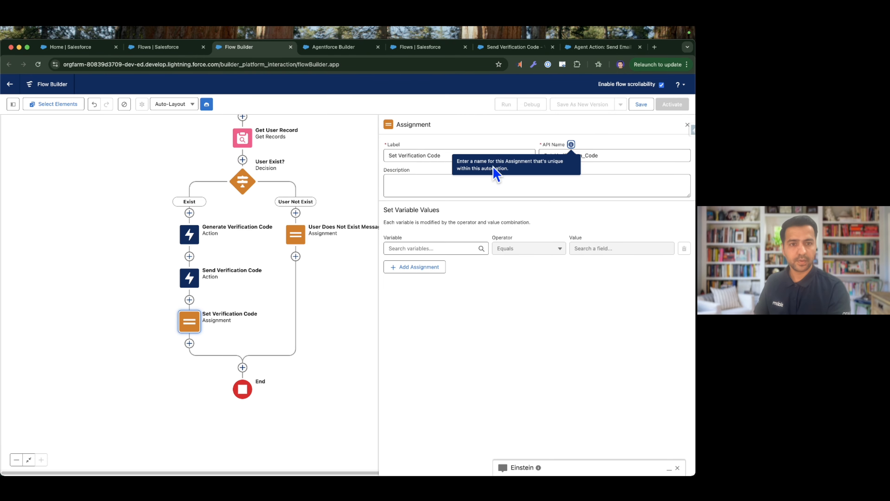
# Create a Text variable named verificationCode, available for output, as the variable the assignment sets.
pyautogui.click(438, 249)
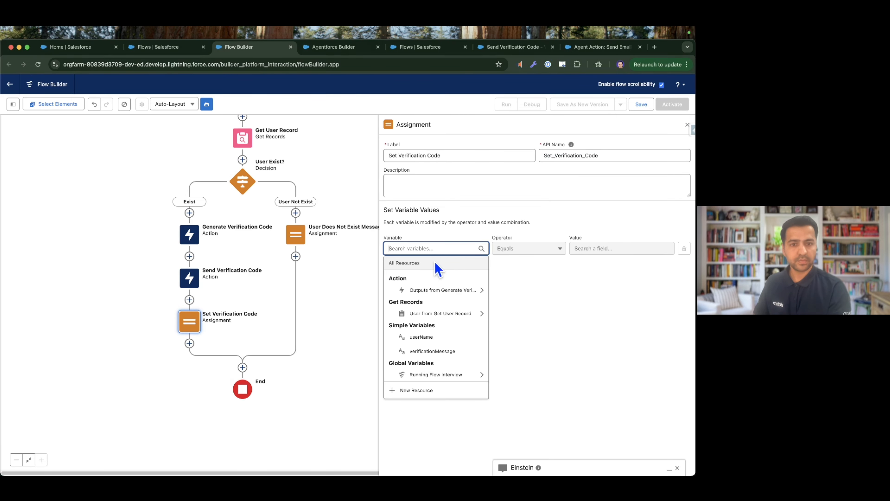
pyautogui.click(421, 391)
pyautogui.click(309, 242)
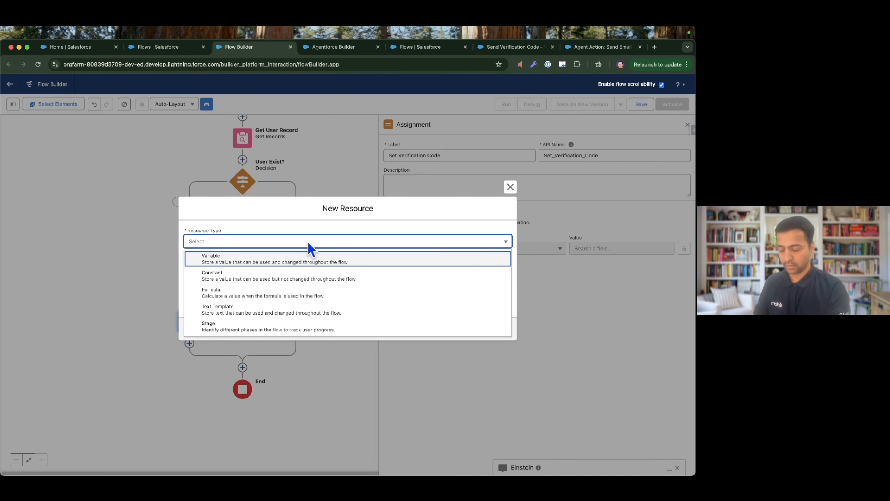
pyautogui.click(246, 260)
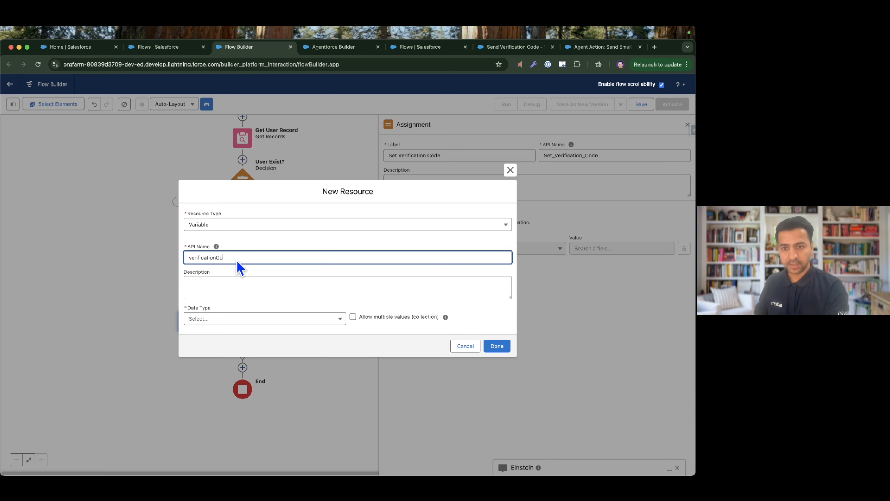
pyautogui.press('Tab')
pyautogui.click(229, 320)
pyautogui.click(230, 333)
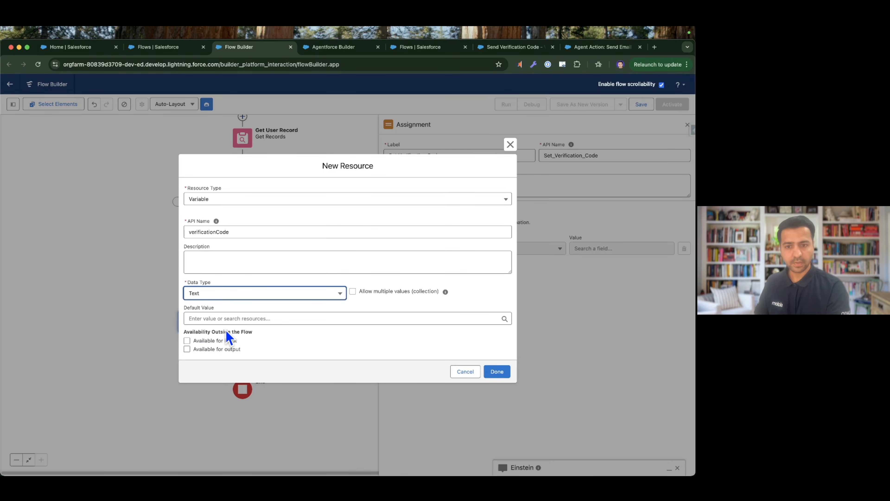
pyautogui.click(215, 349)
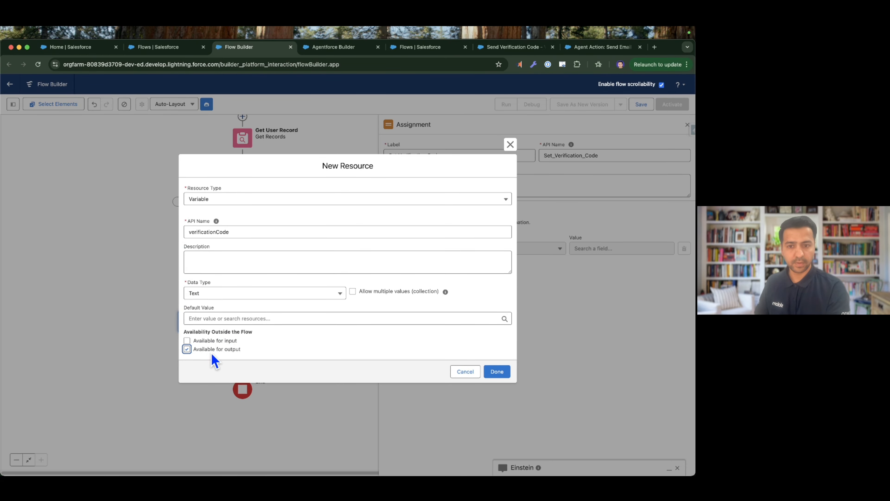
pyautogui.click(497, 372)
# Set verificationCode equal to the six digit generated verification code output from Generate Verification Code.
pyautogui.click(601, 249)
pyautogui.click(607, 291)
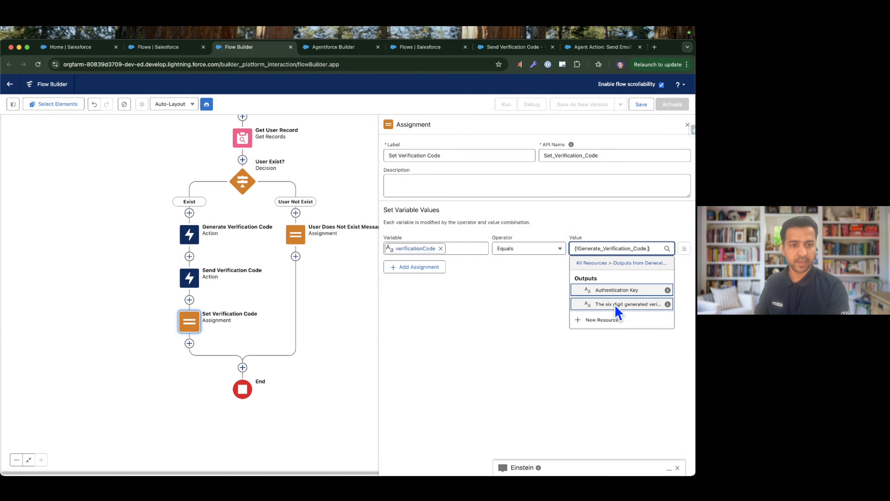
pyautogui.click(609, 306)
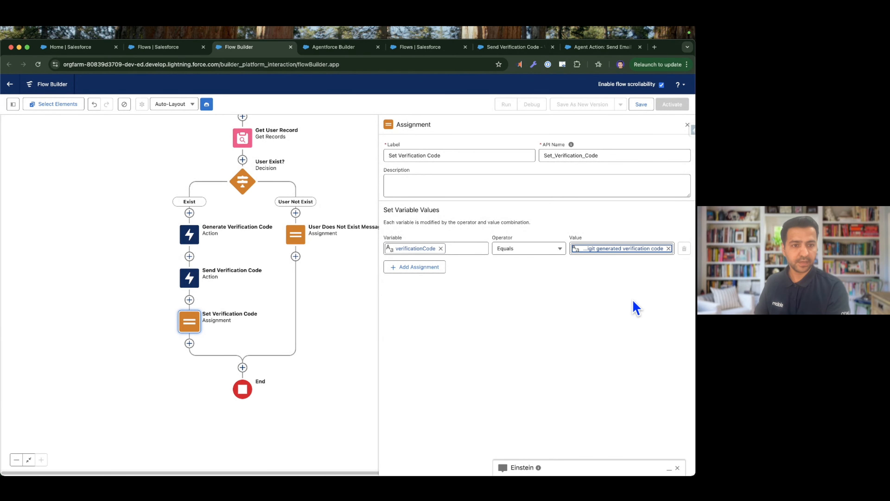
# Add a second assignment row and create a Text variable named authenticationKey, available for output, as its variable.
pyautogui.click(423, 266)
pyautogui.click(427, 276)
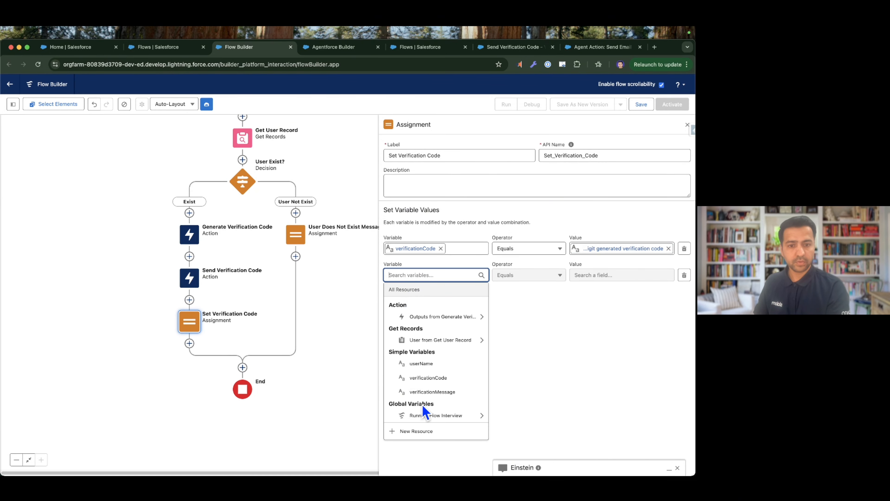
pyautogui.click(426, 430)
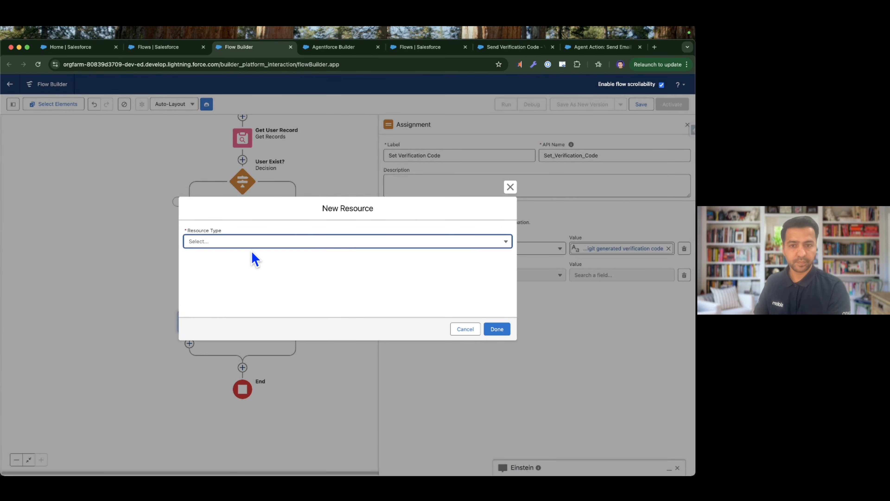
pyautogui.click(252, 245)
pyautogui.click(232, 257)
pyautogui.click(226, 261)
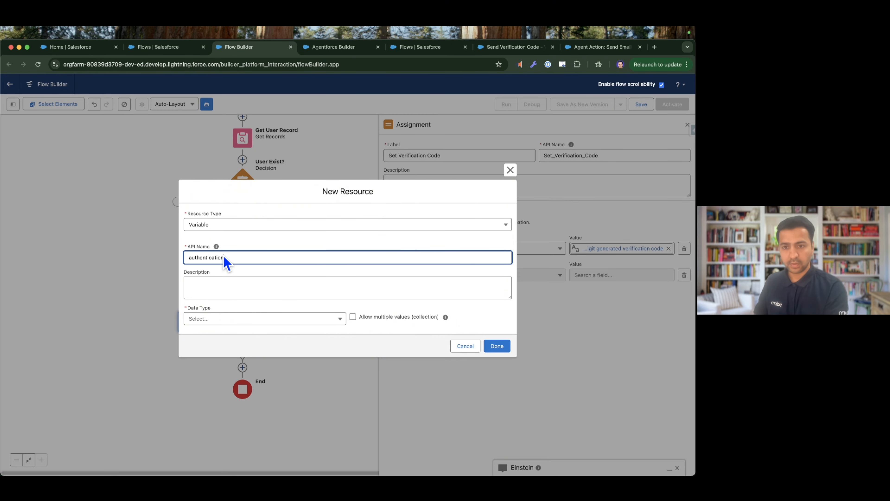
pyautogui.press('Tab')
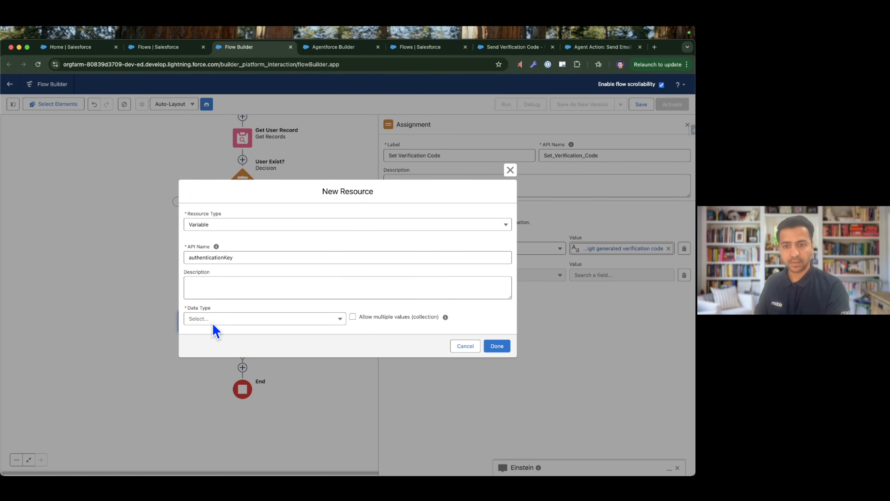
pyautogui.click(212, 321)
pyautogui.click(213, 334)
pyautogui.click(216, 349)
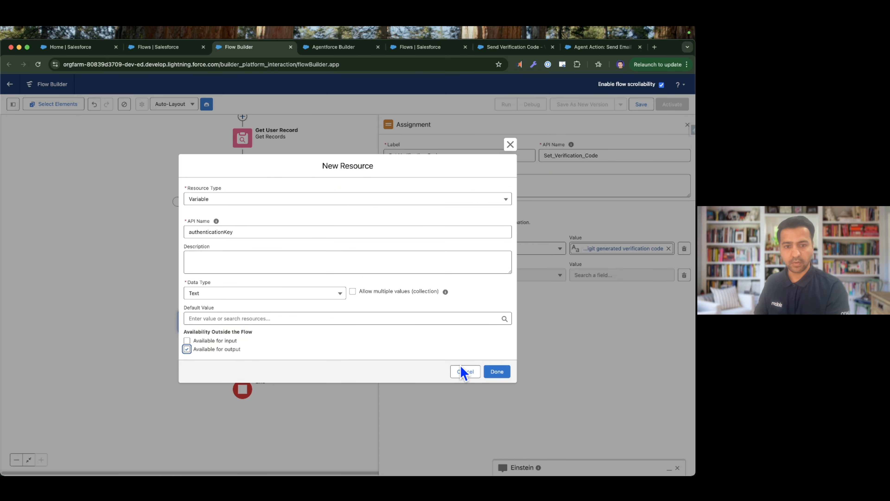
pyautogui.click(501, 372)
# Set authenticationKey equal to the Authentication Key output from Generate Verification Code.
pyautogui.click(598, 278)
pyautogui.click(593, 317)
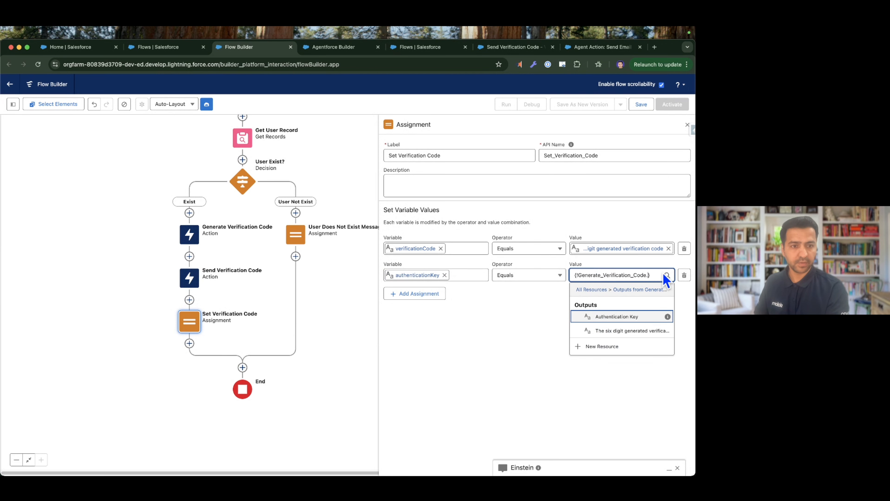
pyautogui.click(617, 317)
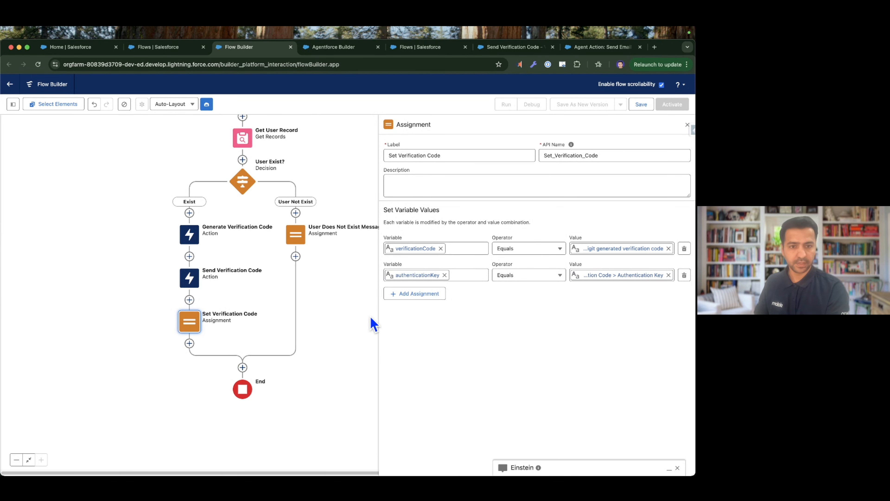
# Add a third assignment row setting verificationMessage to a text starting "We've sent a One-Time Password (OTP) to your email" that asks for the code.
pyautogui.click(391, 294)
pyautogui.click(418, 302)
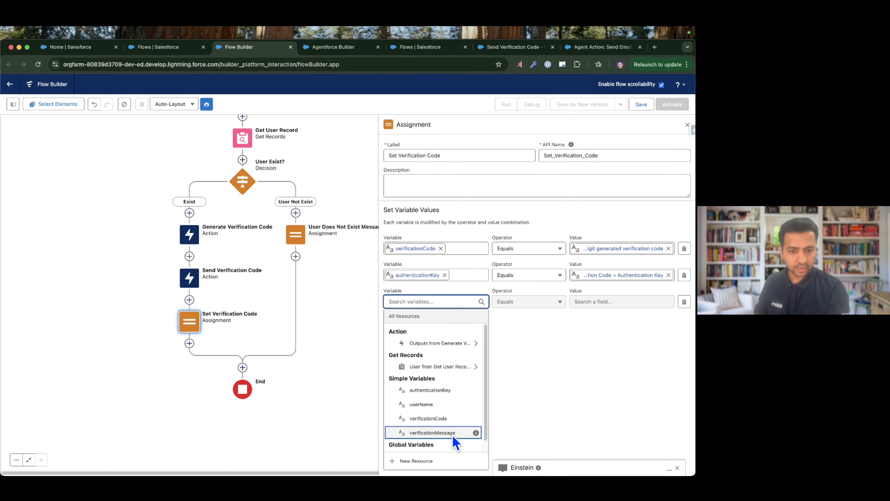
pyautogui.click(440, 435)
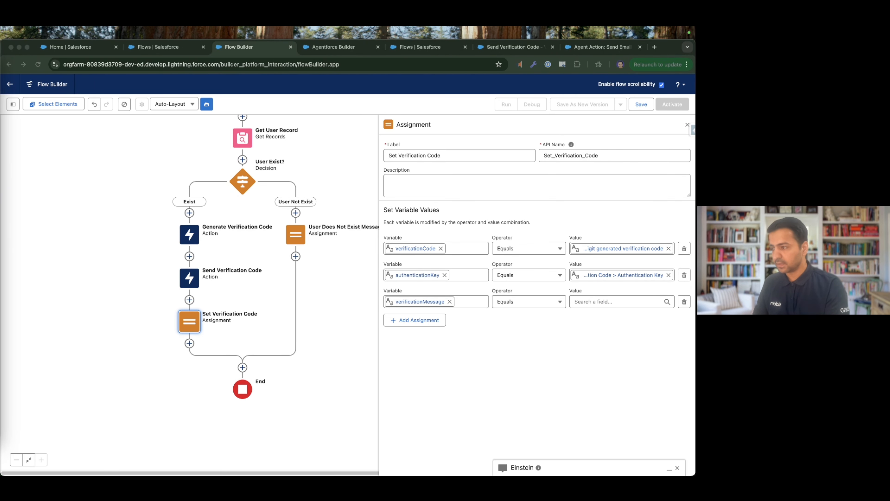
pyautogui.click(609, 306)
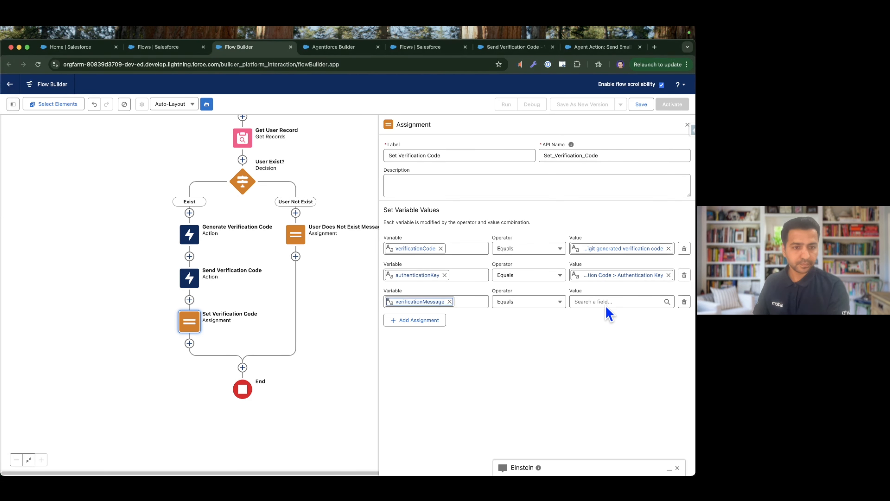
pyautogui.press('super+v')
pyautogui.press('super+Left')
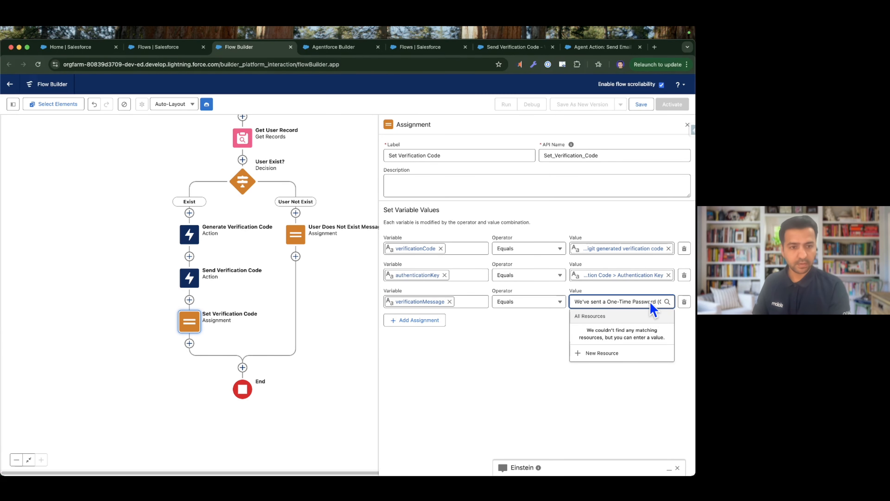
# Read the verificationMessage text through to its end to check the wording, and close the assignment's settings.
pyautogui.hotkey('alt', 'Right')
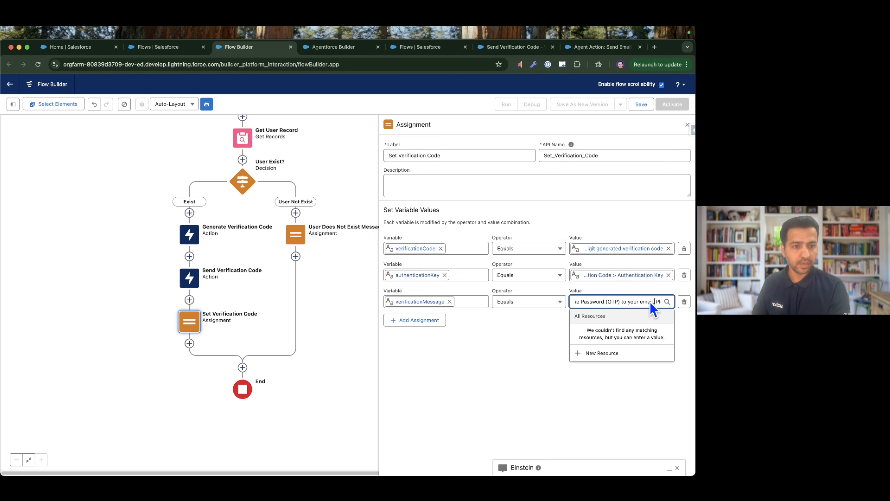
pyautogui.hotkey('alt', 'Right')
pyautogui.hotkey('alt', 'Right')
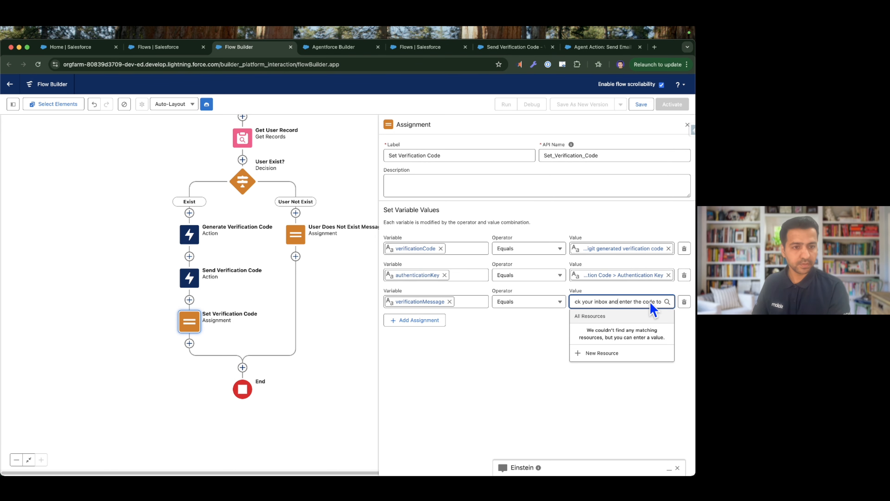
pyautogui.hotkey('alt', 'Right')
pyautogui.hotkey('alt', 'Right')
pyautogui.hotkey('alt', 'Right')
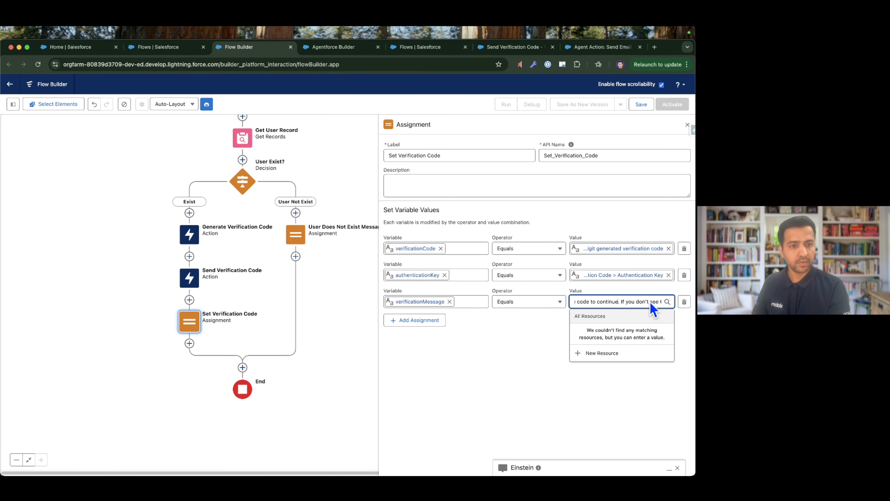
pyautogui.hotkey('alt', 'Right')
pyautogui.hotkey('alt', 'Right')
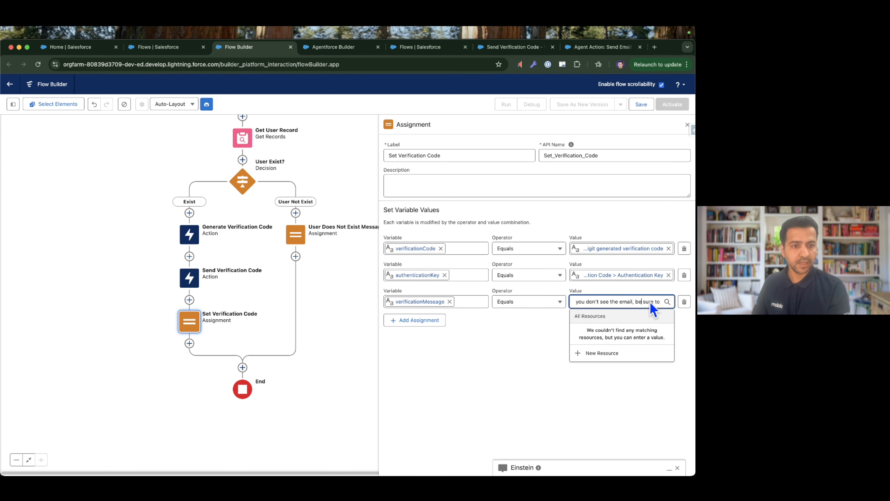
pyautogui.hotkey('alt', 'Right')
pyautogui.hotkey('alt', 'Right')
pyautogui.hotkey('alt', 'Right')
pyautogui.hotkey('alt', 'Right')
pyautogui.hotkey('alt', 'Right')
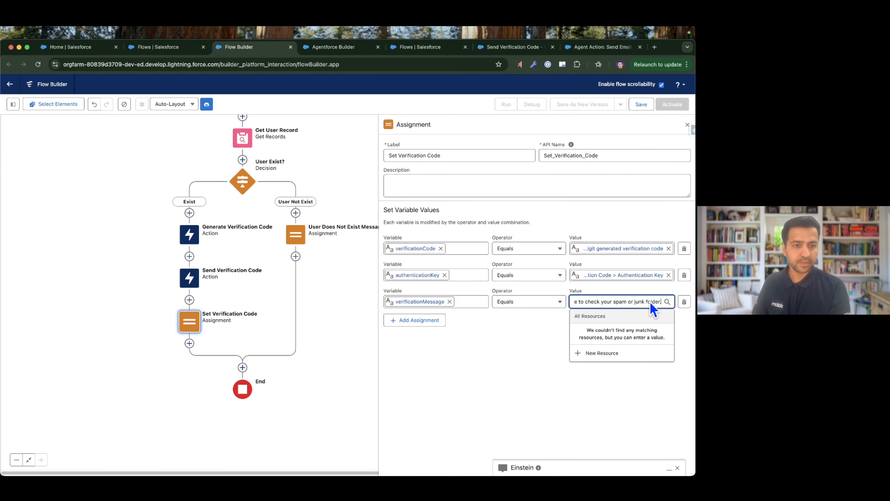
pyautogui.click(552, 342)
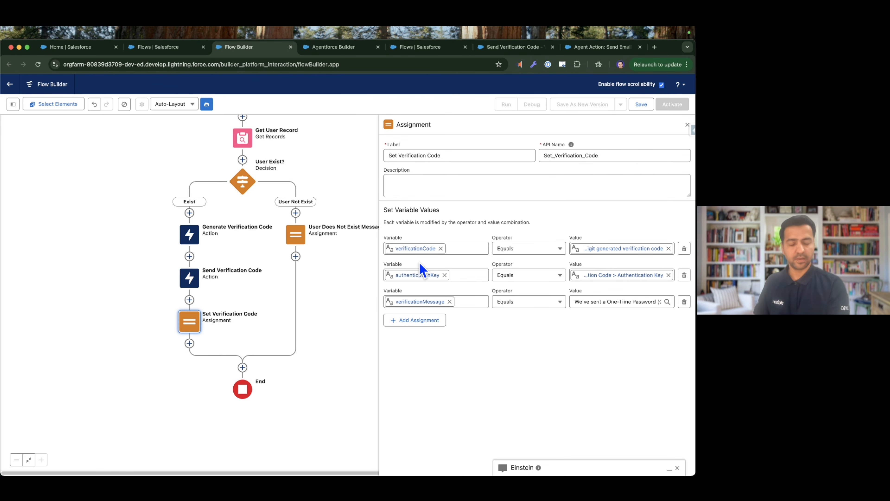
pyautogui.click(688, 125)
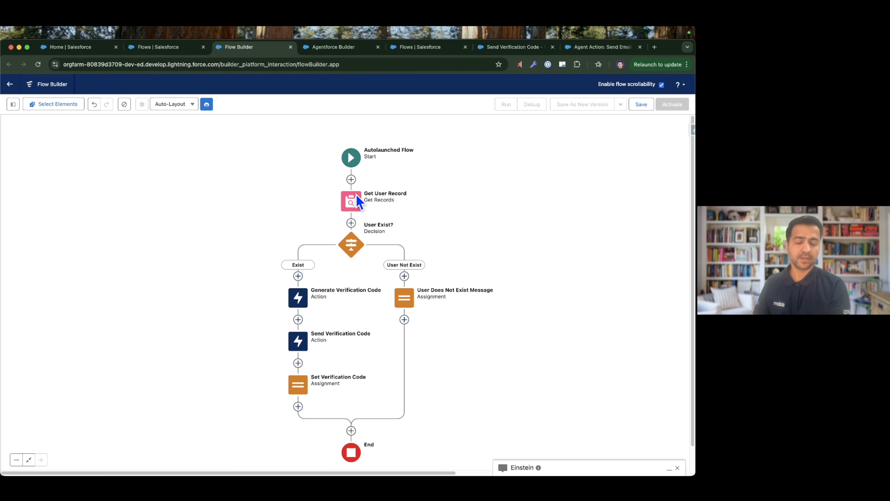
# Save the flow with the label "Flow: Send Verification Code" and activate it.
pyautogui.moveTo(446, 202); pyautogui.dragTo(477, 155)
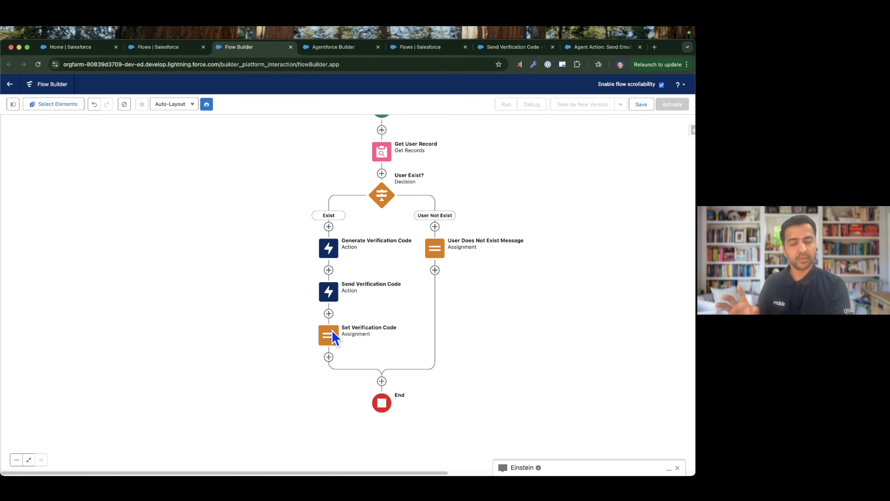
pyautogui.moveTo(496, 289); pyautogui.dragTo(445, 334)
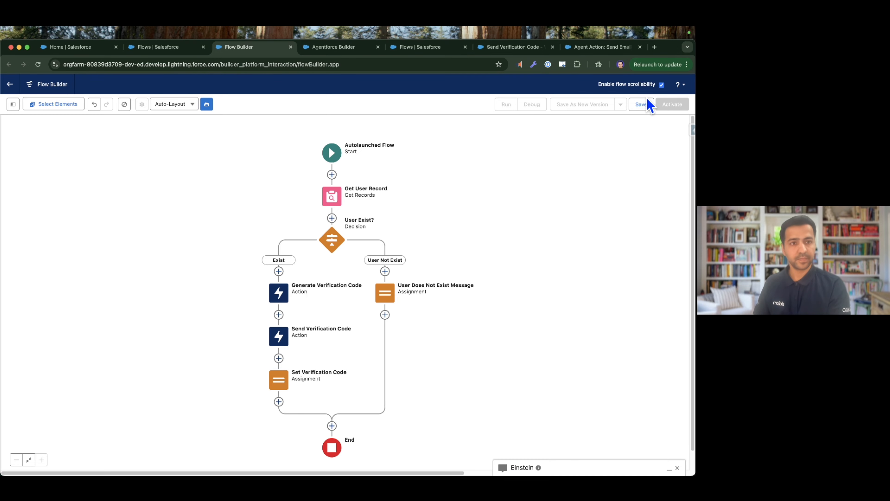
pyautogui.click(642, 104)
pyautogui.click(323, 246)
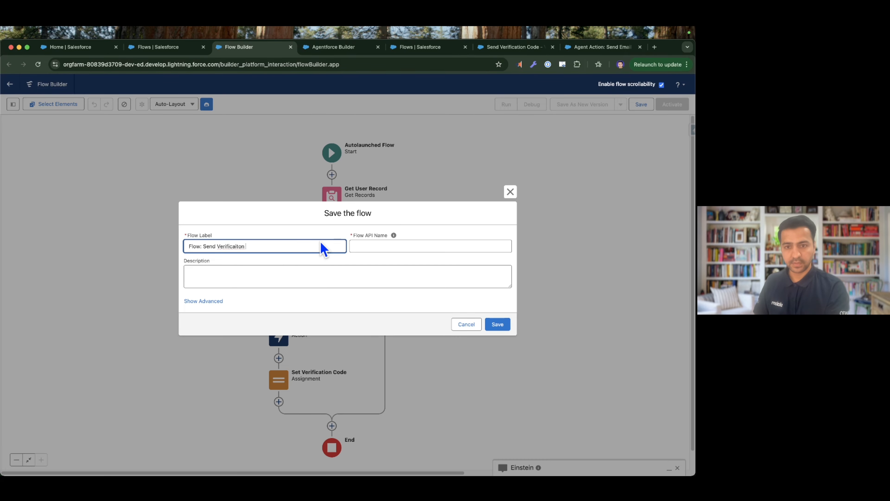
pyautogui.rightClick(229, 245)
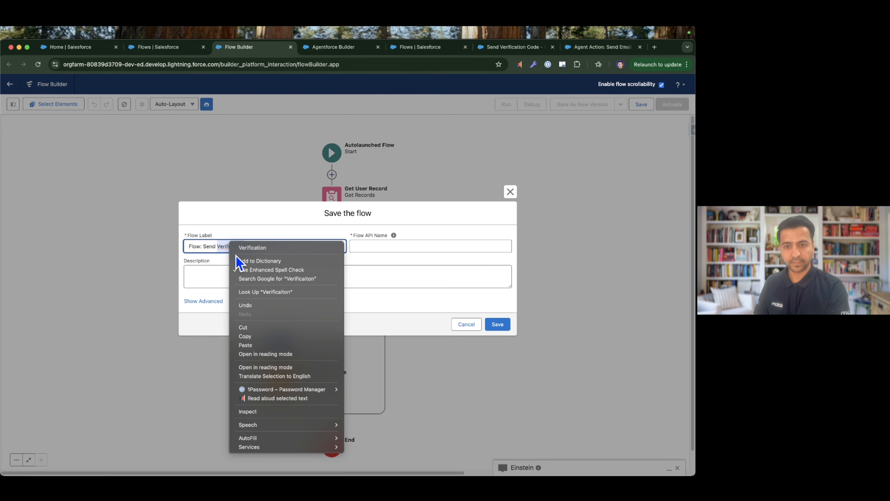
pyautogui.click(261, 248)
pyautogui.press('Tab')
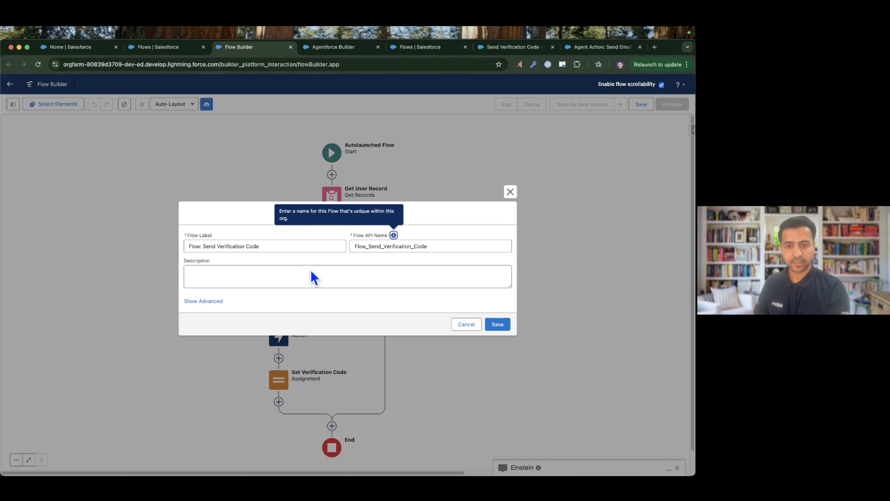
pyautogui.click(251, 277)
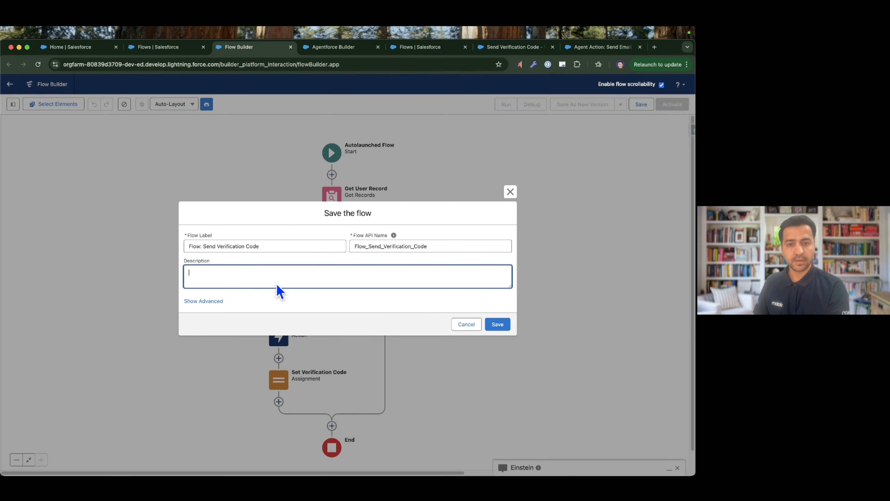
pyautogui.click(498, 324)
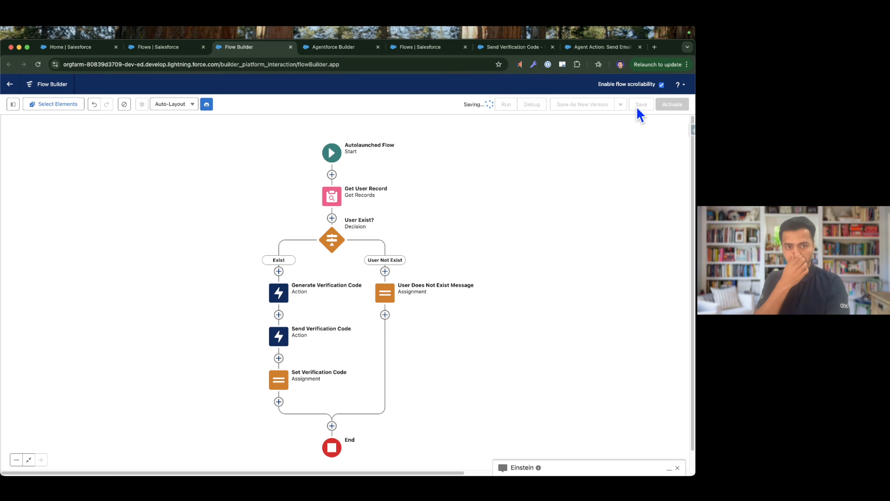
pyautogui.click(678, 104)
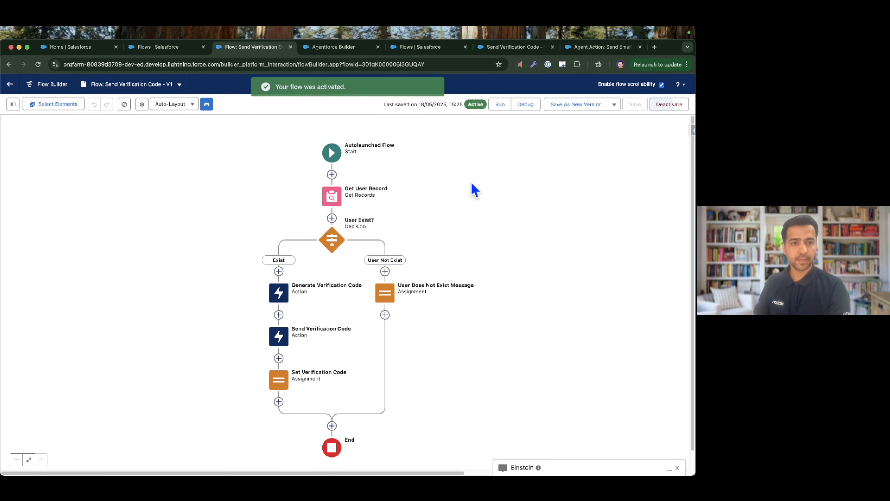
pyautogui.hotkey('ctrl', 'Right')
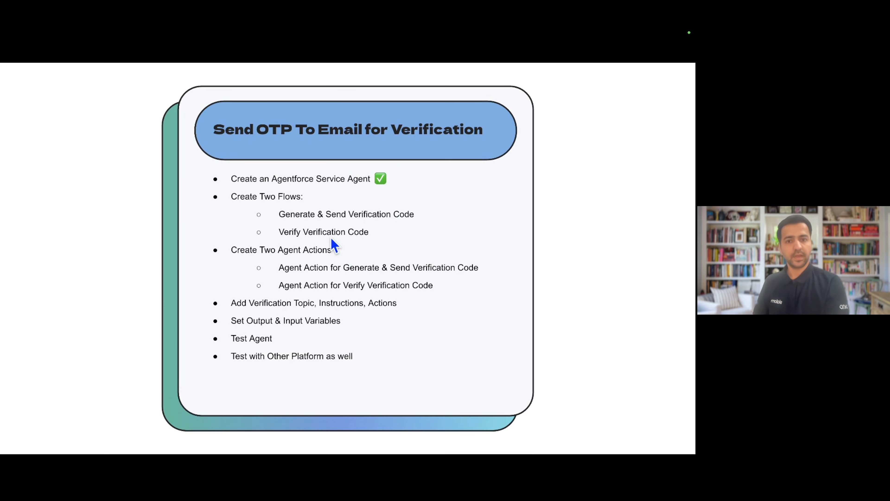
pyautogui.click(312, 230)
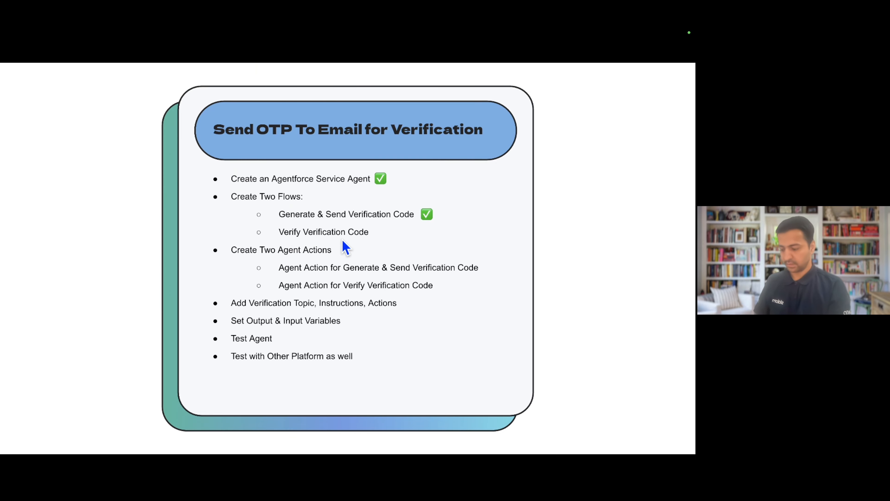
pyautogui.hotkey('ctrl', 'Left')
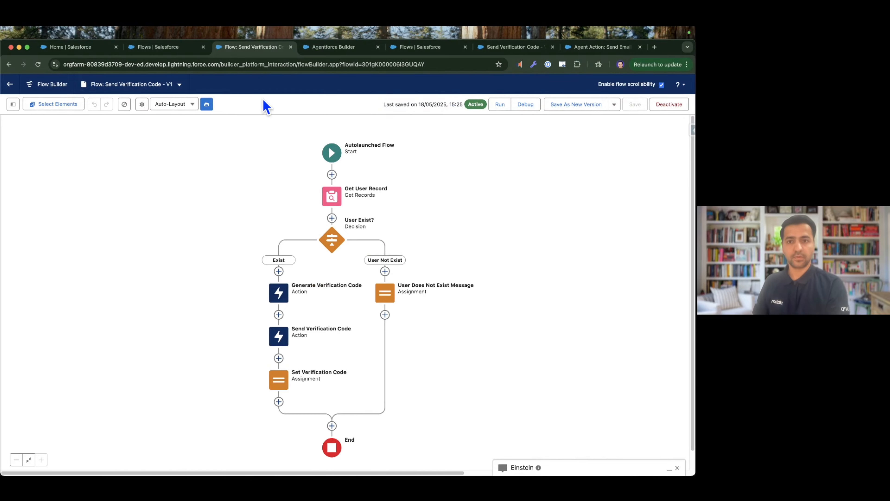
# Create another flow from scratch, choosing the Autolaunched Flow (No Trigger) type.
pyautogui.click(182, 48)
pyautogui.click(648, 130)
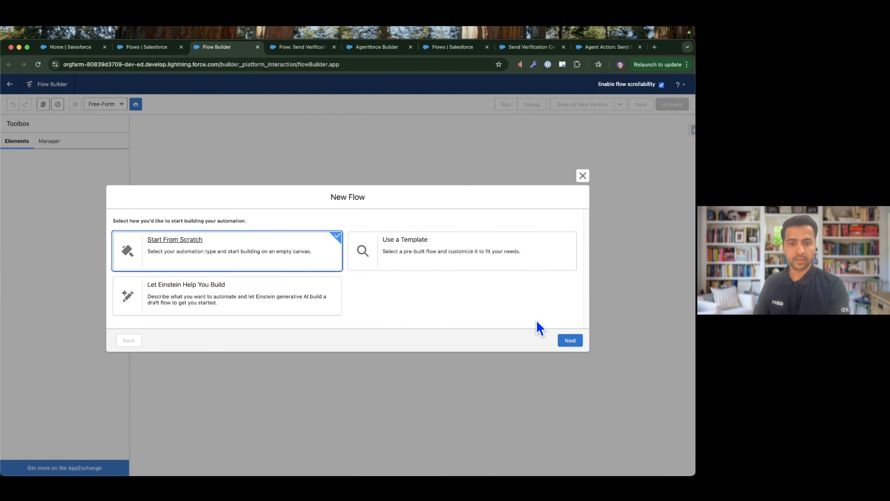
pyautogui.click(576, 343)
pyautogui.click(255, 252)
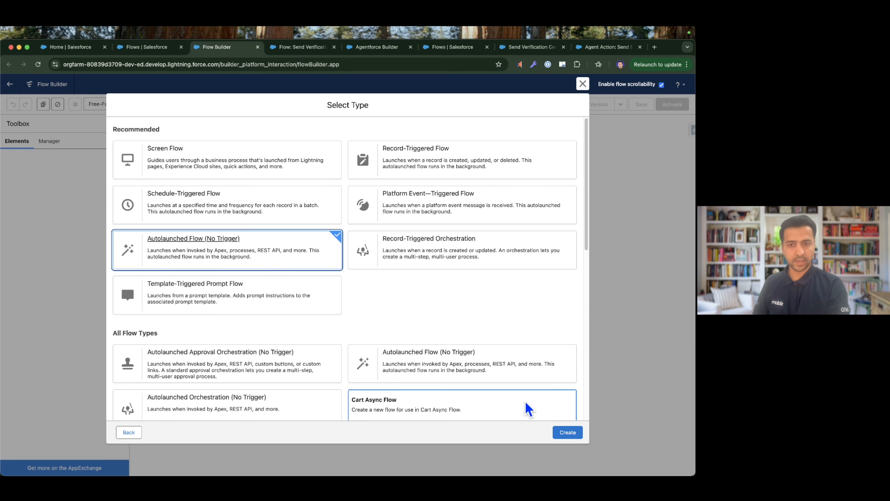
pyautogui.click(572, 431)
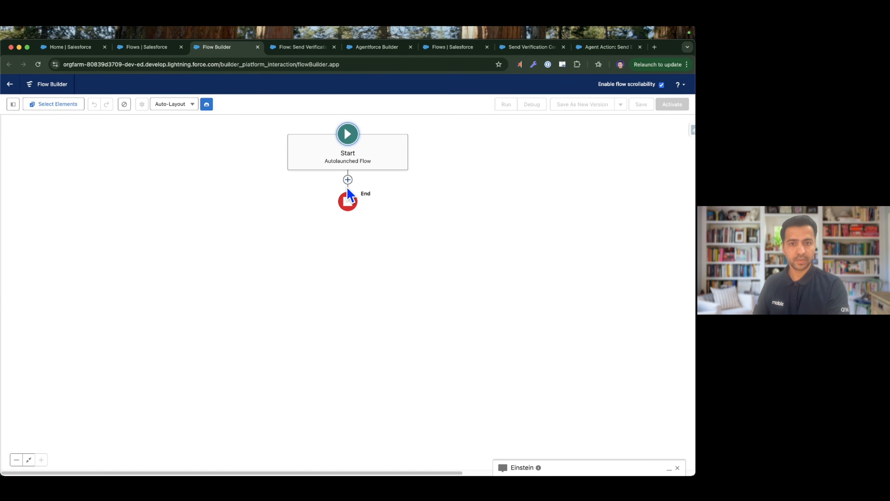
# Add the Verify Customer Code action after the start of the flow and label it "Verify Customer Code".
pyautogui.click(348, 180)
pyautogui.click(329, 221)
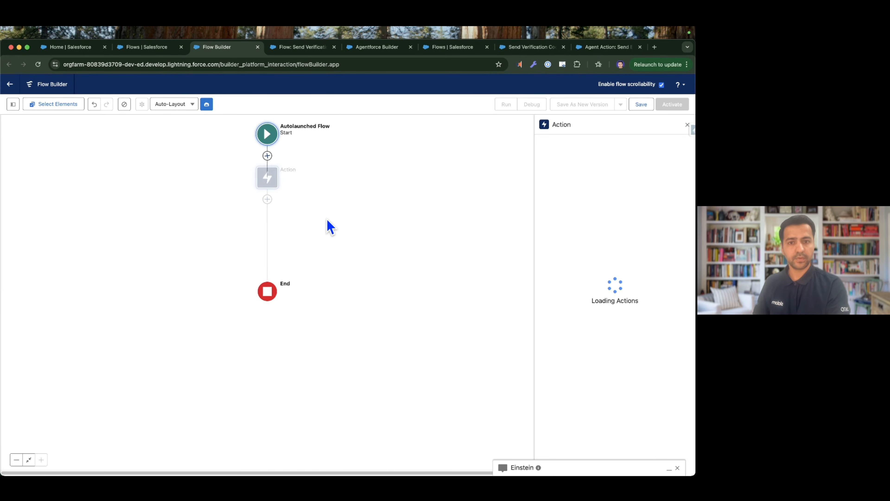
pyautogui.click(578, 165)
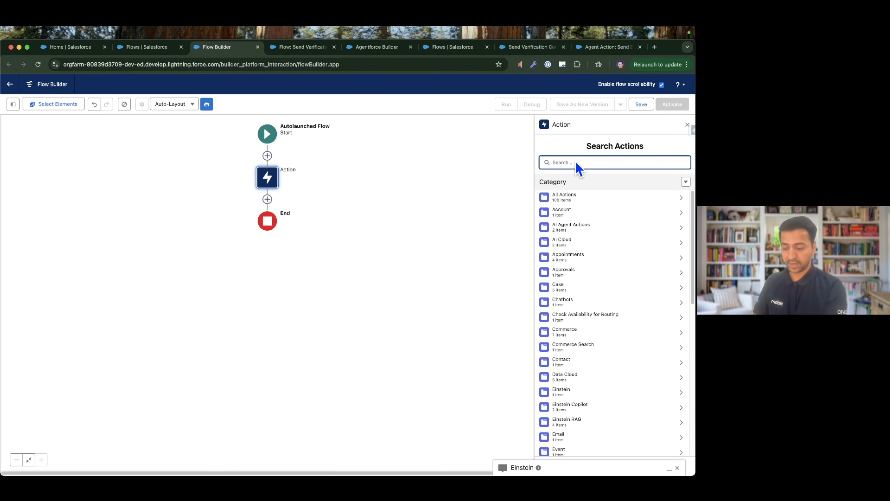
pyautogui.write('veri')
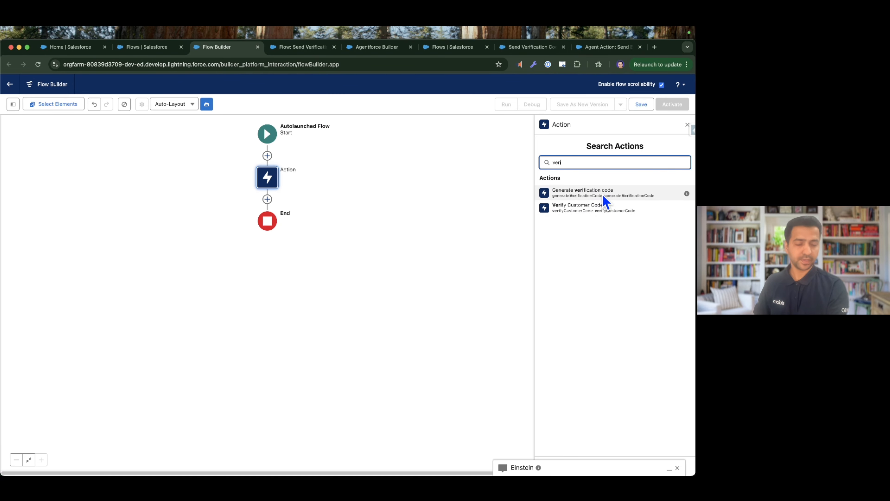
pyautogui.click(597, 210)
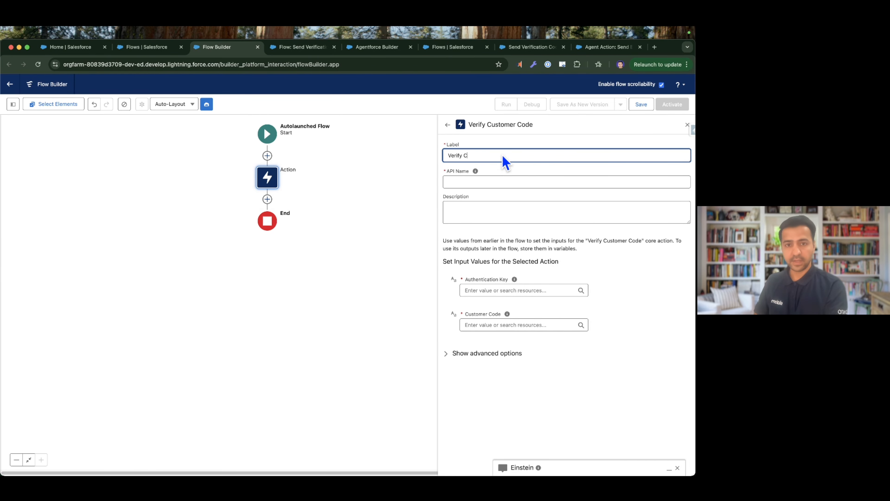
pyautogui.write('Verify Customer Code')
pyautogui.press('Tab')
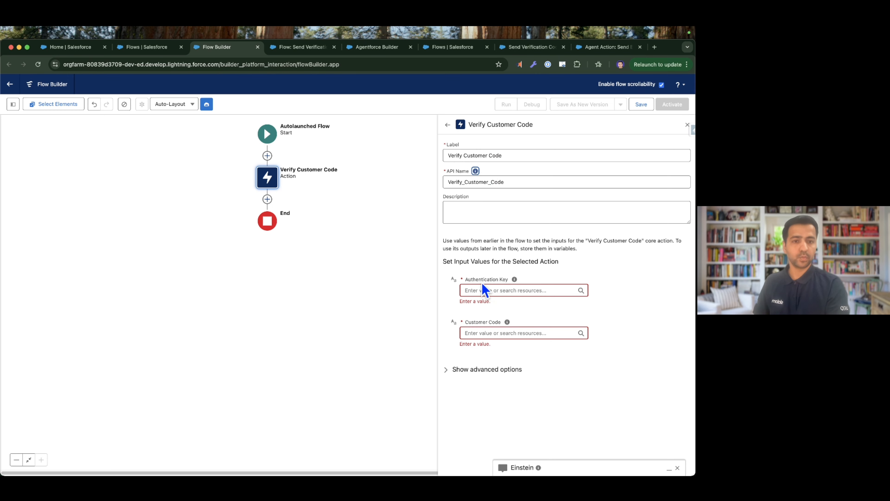
pyautogui.moveTo(515, 281)
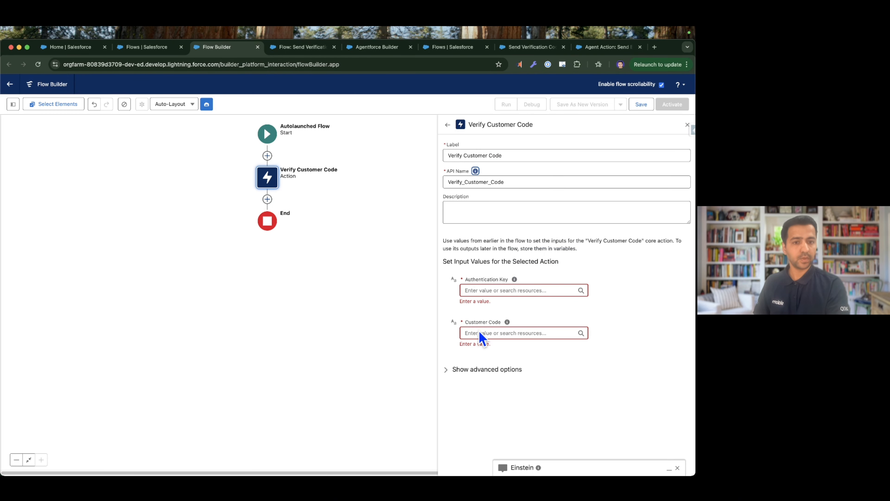
pyautogui.moveTo(510, 327)
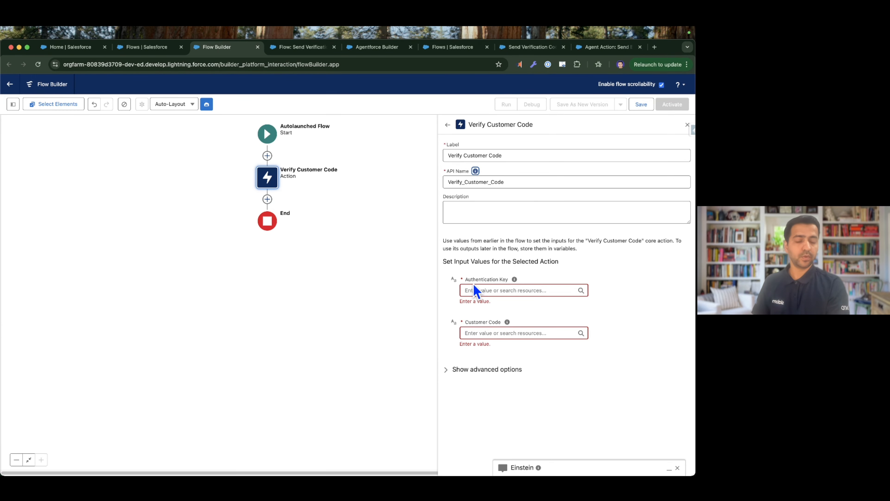
pyautogui.moveTo(468, 279); pyautogui.dragTo(510, 290)
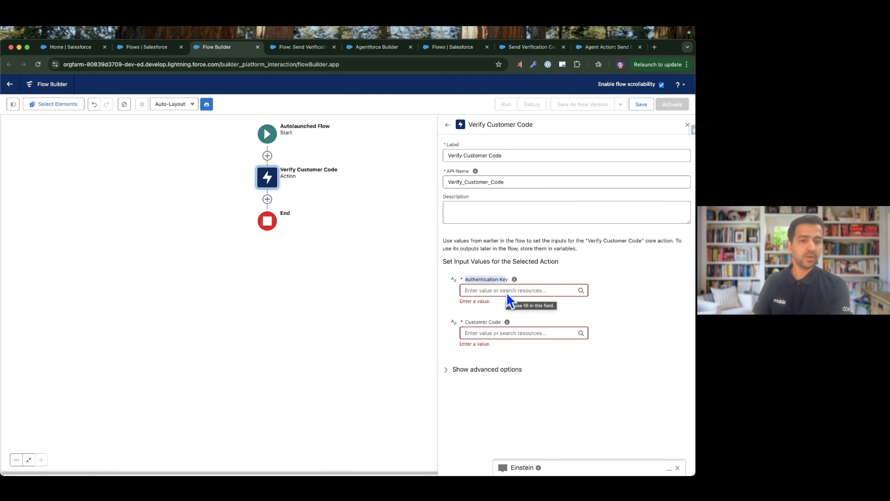
pyautogui.click(508, 291)
pyautogui.moveTo(479, 126); pyautogui.dragTo(537, 136)
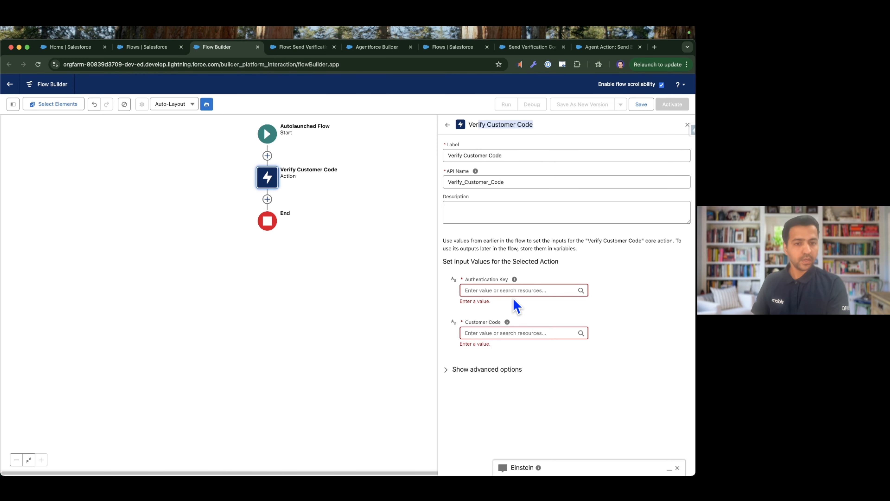
# Create a text variable authenticationKey, available for input, as the value of the action's Authentication Key.
pyautogui.click(500, 292)
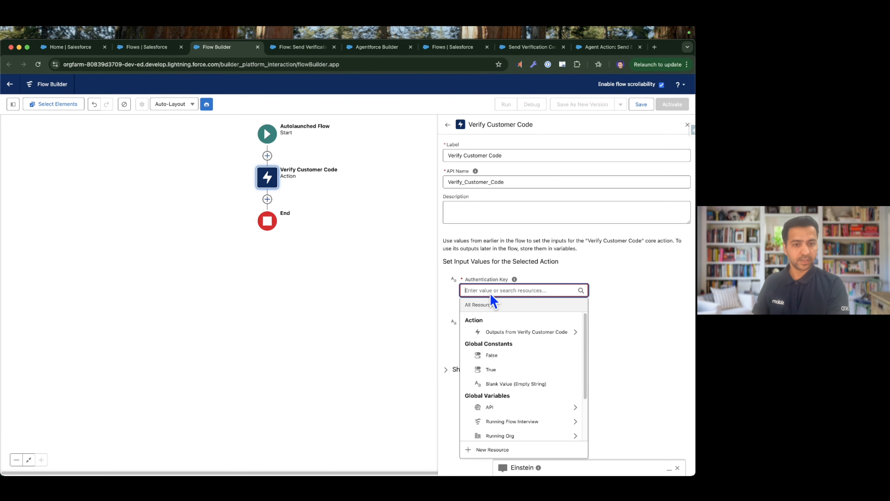
pyautogui.click(493, 449)
pyautogui.write('authenticationKey')
pyautogui.press('Tab')
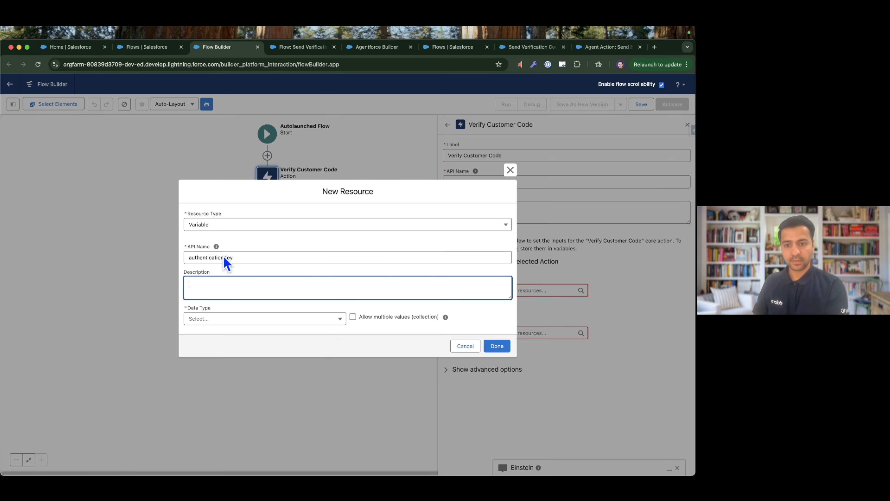
pyautogui.click(229, 319)
pyautogui.click(203, 335)
pyautogui.click(207, 340)
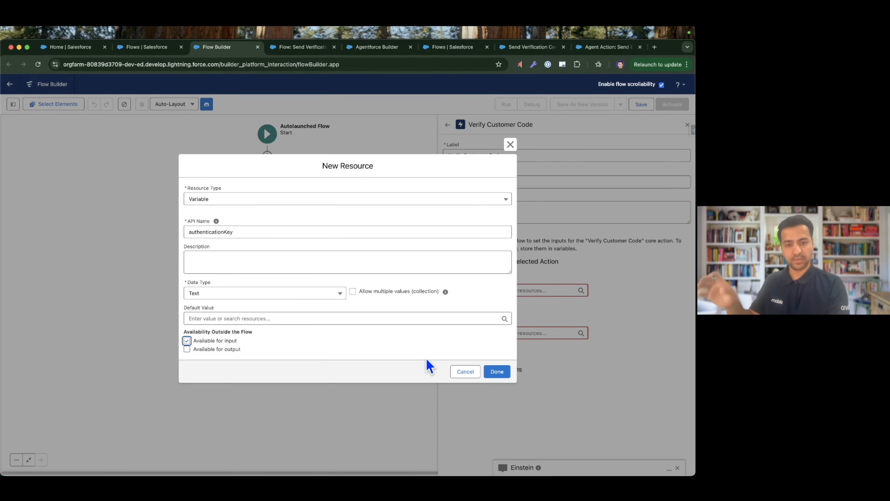
pyautogui.click(496, 372)
# Create a text variable customerCode, available for input, as the action's Customer Code value, and close the action's settings.
pyautogui.click(498, 327)
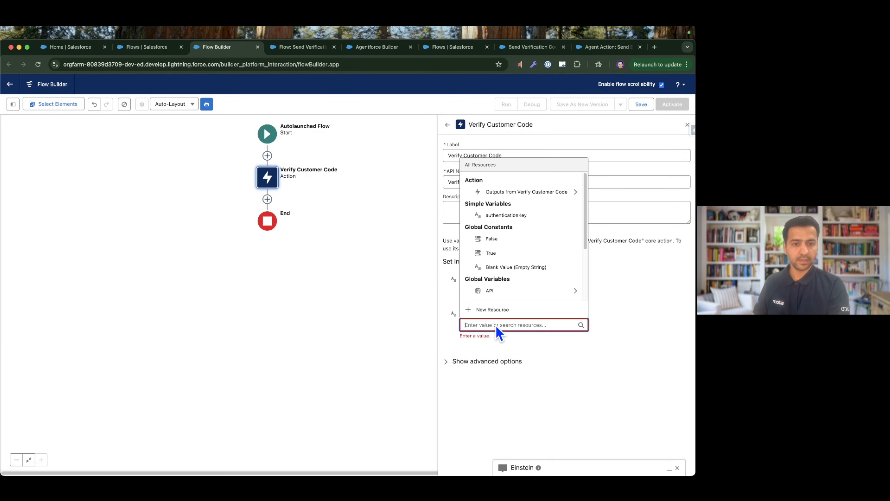
pyautogui.click(498, 309)
pyautogui.click(296, 244)
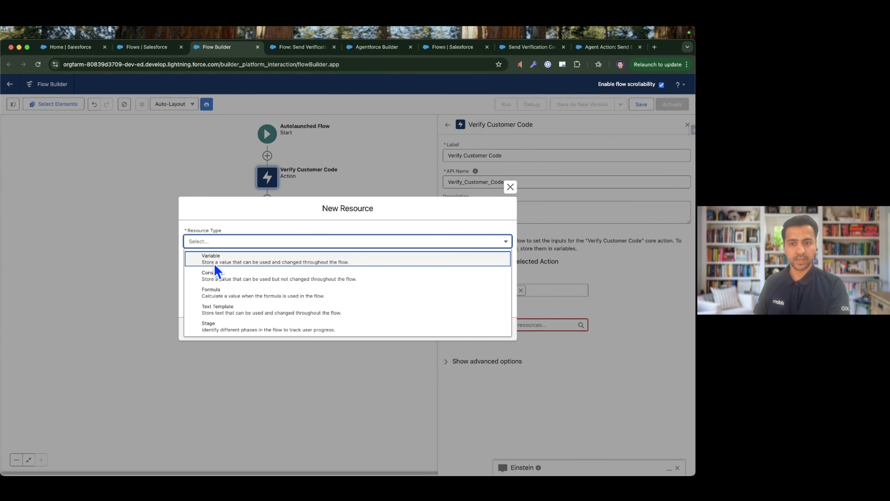
pyautogui.click(214, 263)
pyautogui.click(216, 261)
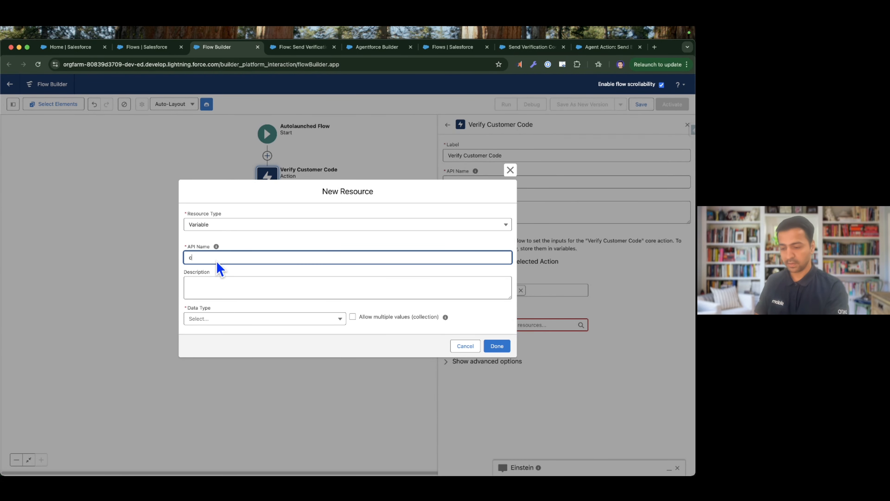
pyautogui.write('customerCode')
pyautogui.press('Tab')
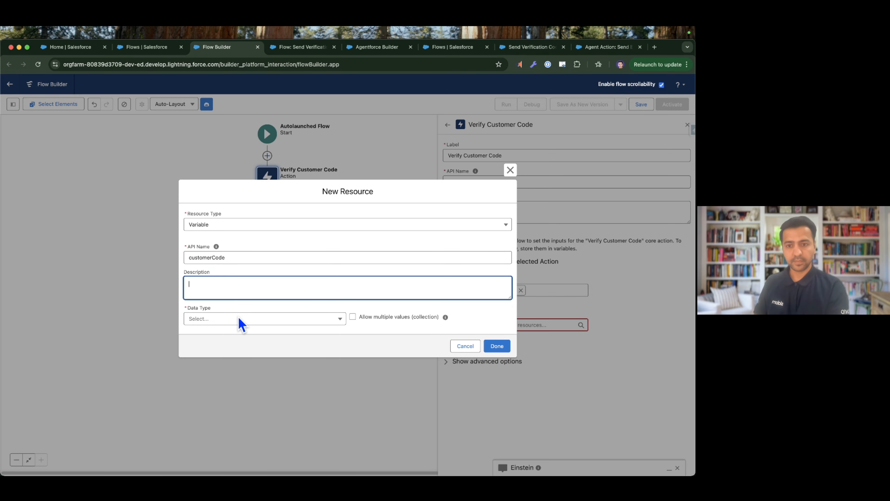
pyautogui.click(242, 319)
pyautogui.click(212, 348)
pyautogui.click(215, 298)
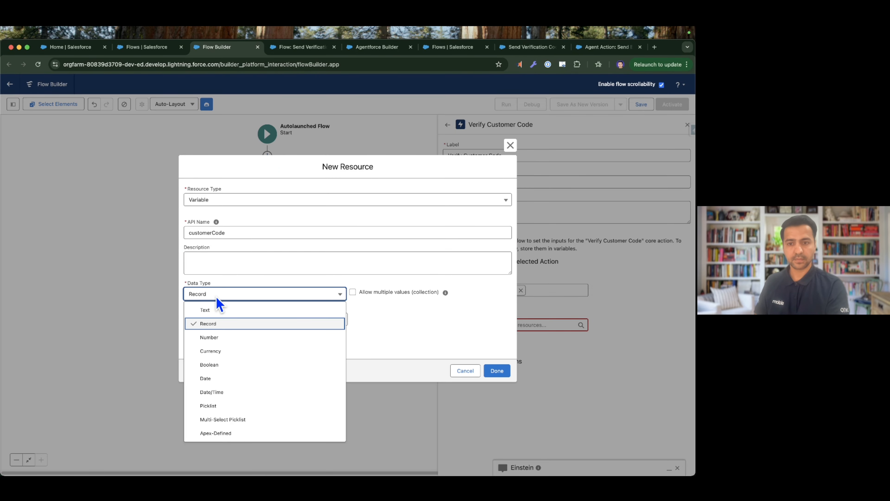
pyautogui.click(220, 310)
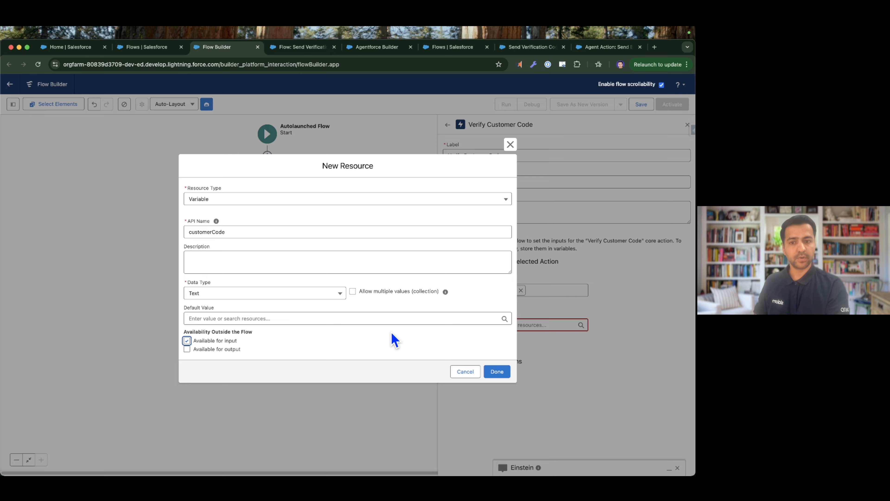
pyautogui.click(498, 371)
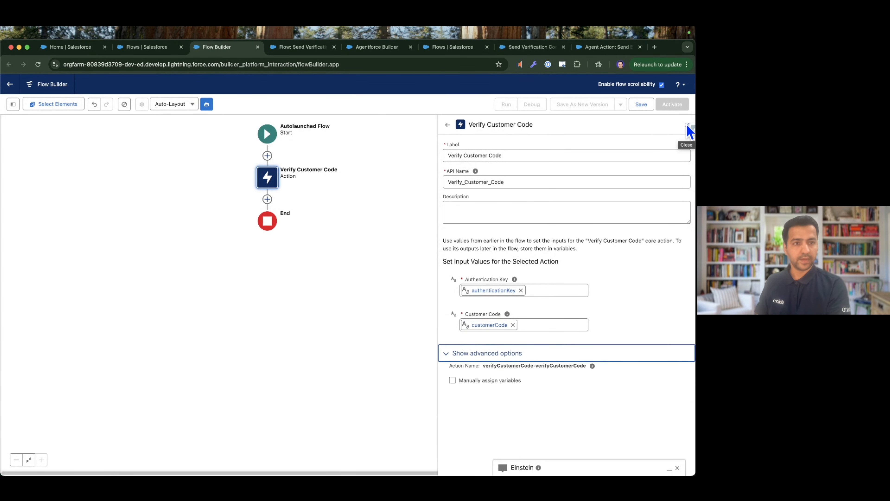
pyautogui.click(688, 126)
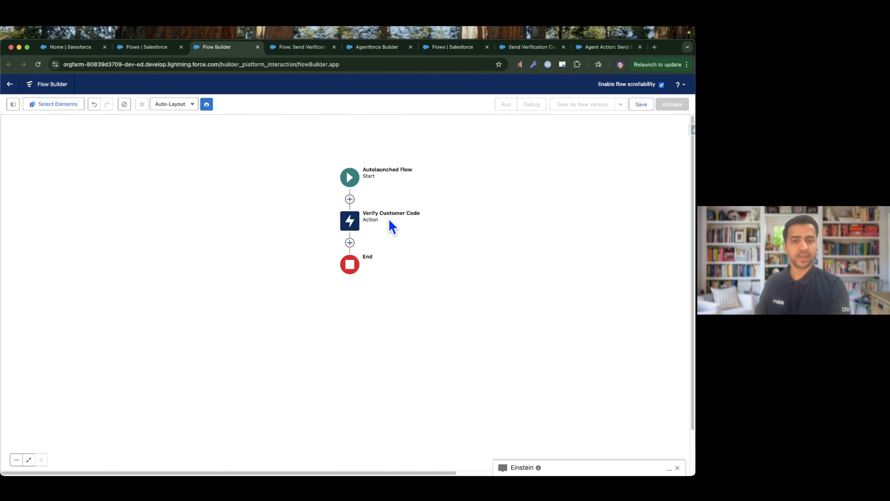
# Add a Decision element between the Verify Customer Code action and the end of the flow.
pyautogui.click(350, 243)
pyautogui.write('d')
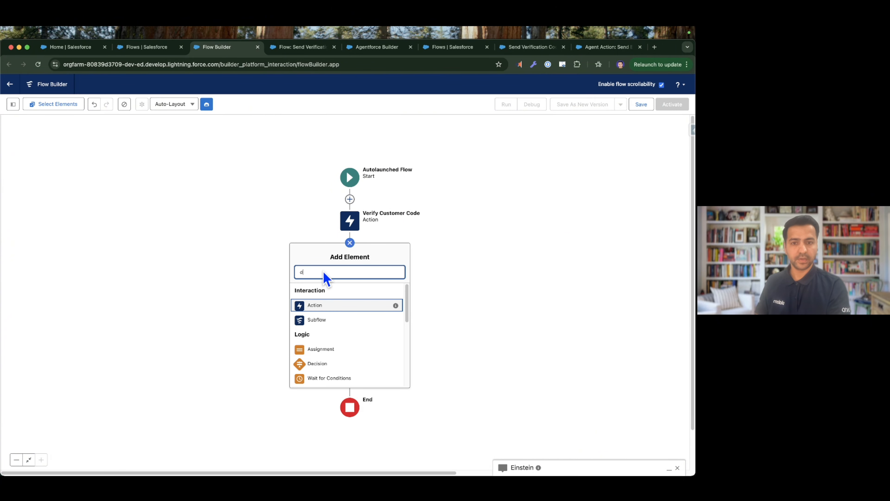
pyautogui.write('ec')
pyautogui.click(323, 293)
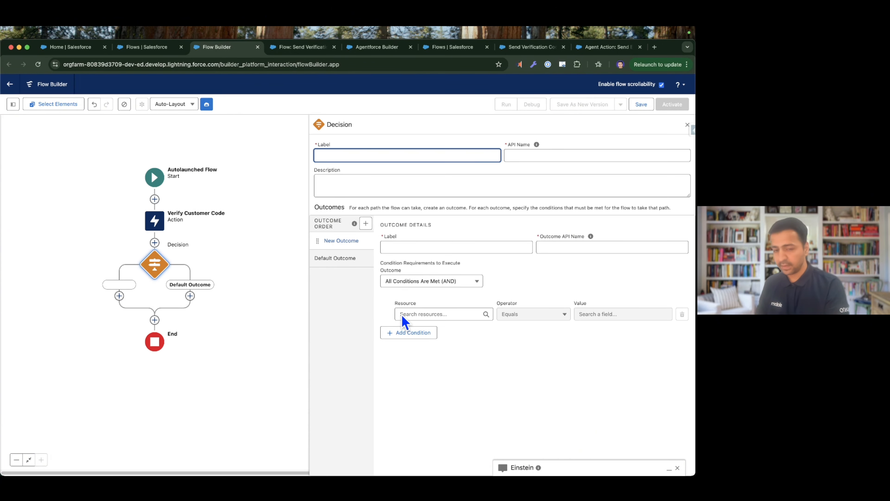
# Set the new outcome's condition to the Verify Customer Code output Is Verified Equals True.
pyautogui.click(432, 314)
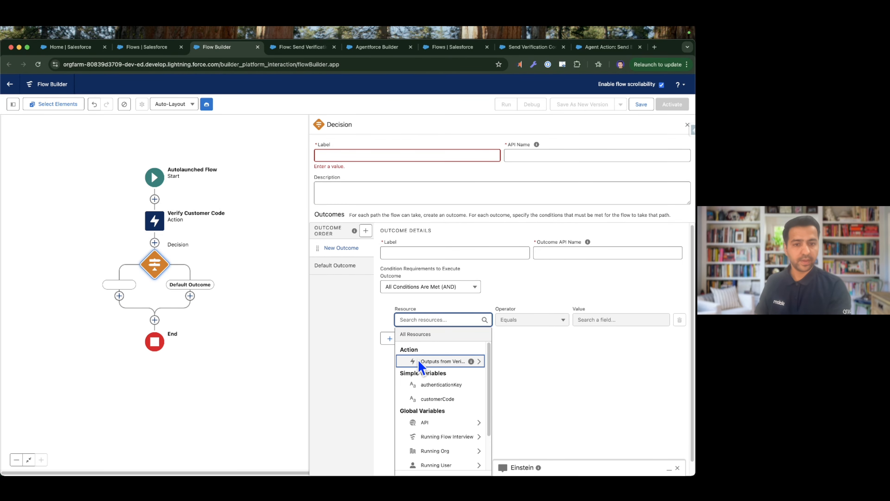
pyautogui.click(453, 362)
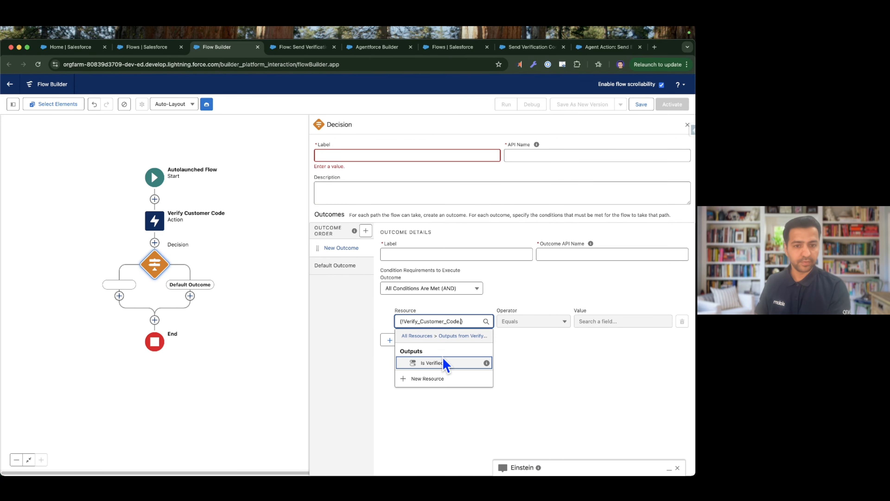
pyautogui.click(464, 365)
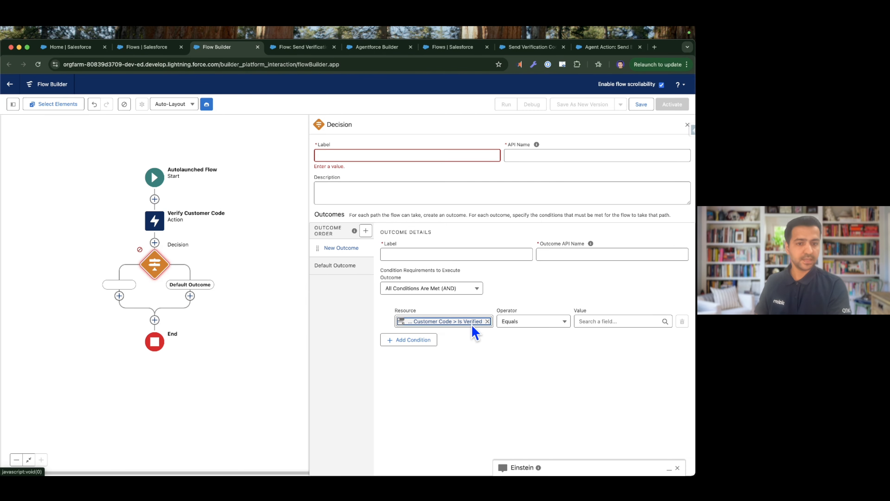
pyautogui.click(619, 322)
pyautogui.write('true')
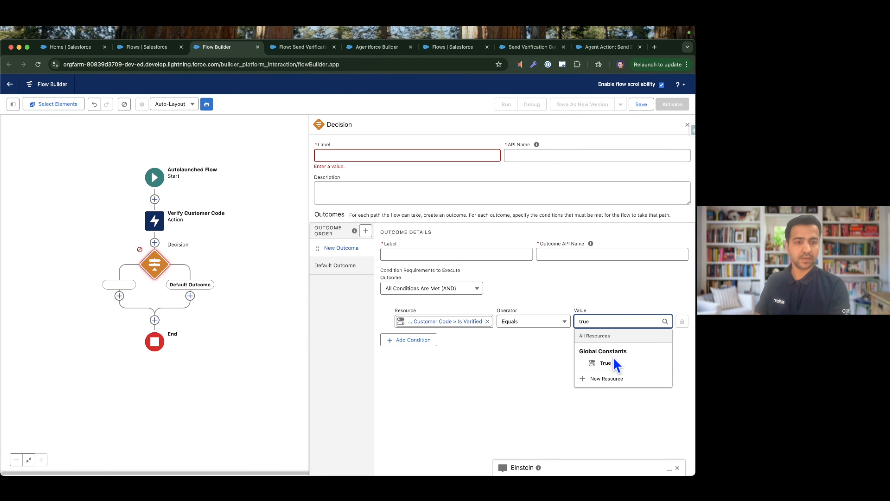
pyautogui.click(613, 363)
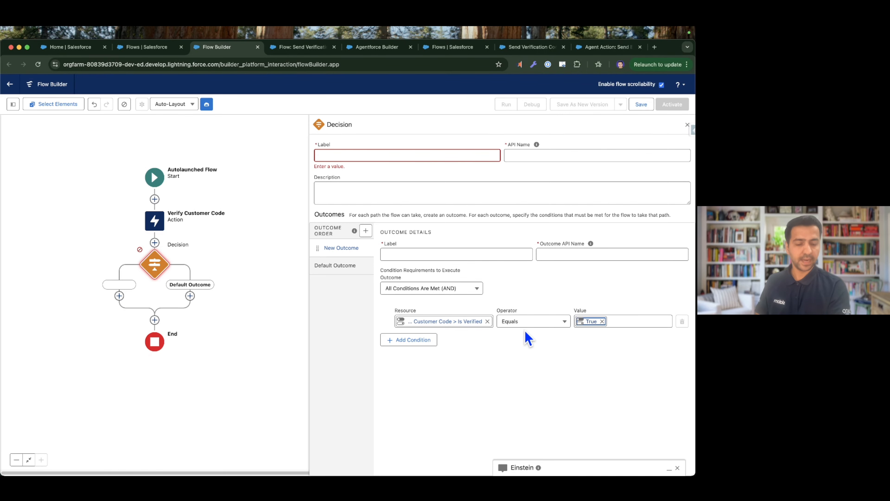
# Label the decision "Customer Verified" and give its conditional outcome the label and API name "Yes".
pyautogui.click(372, 155)
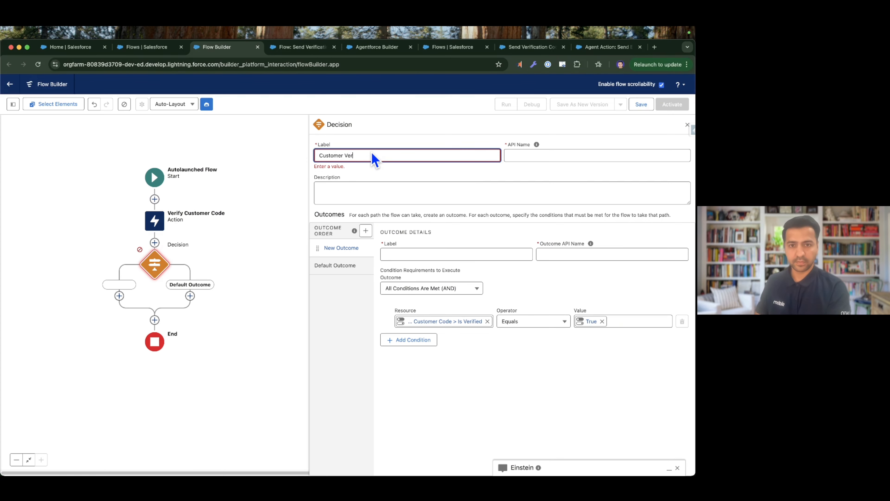
pyautogui.press('Tab')
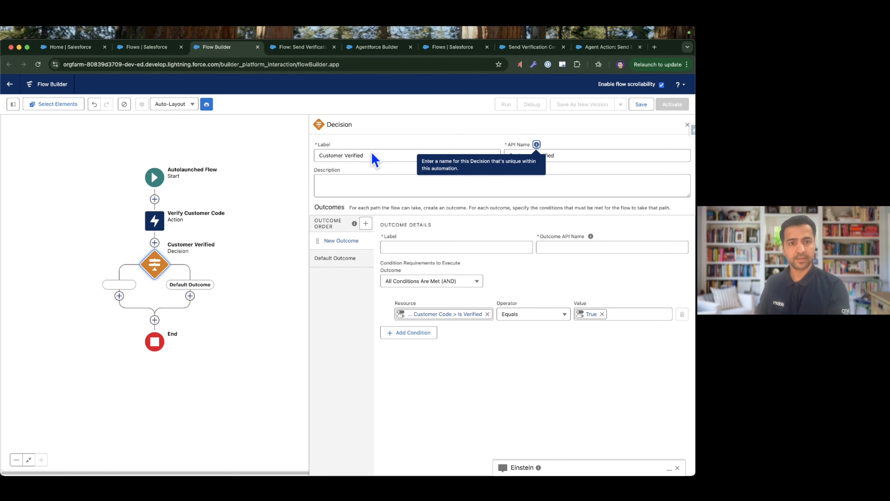
pyautogui.click(419, 247)
pyautogui.press('Tab')
pyautogui.hotkey('shift', 'Tab')
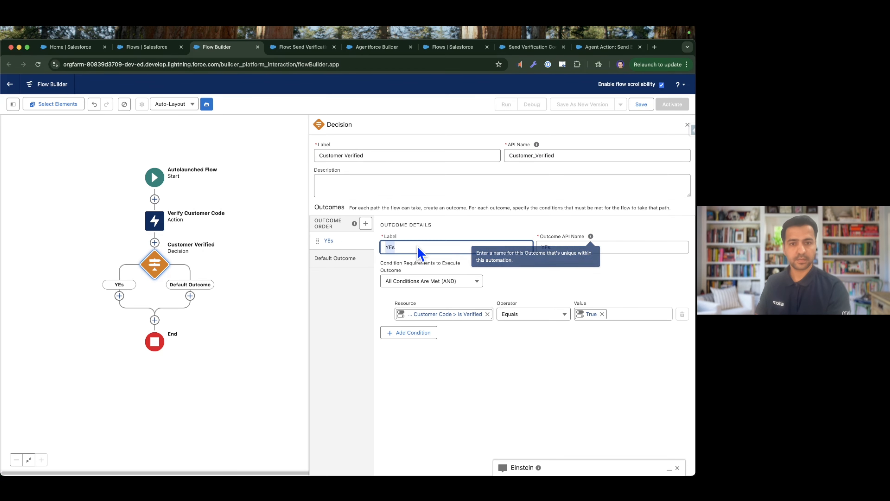
pyautogui.write('Yes')
pyautogui.press('Tab')
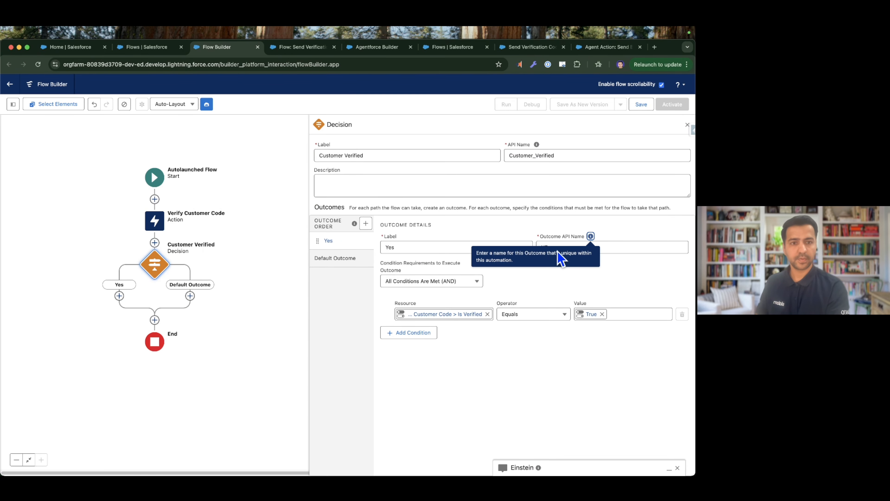
pyautogui.press('Tab')
pyautogui.press('BackSpace')
pyautogui.hotkey('shift', 'Tab')
pyautogui.press('Tab')
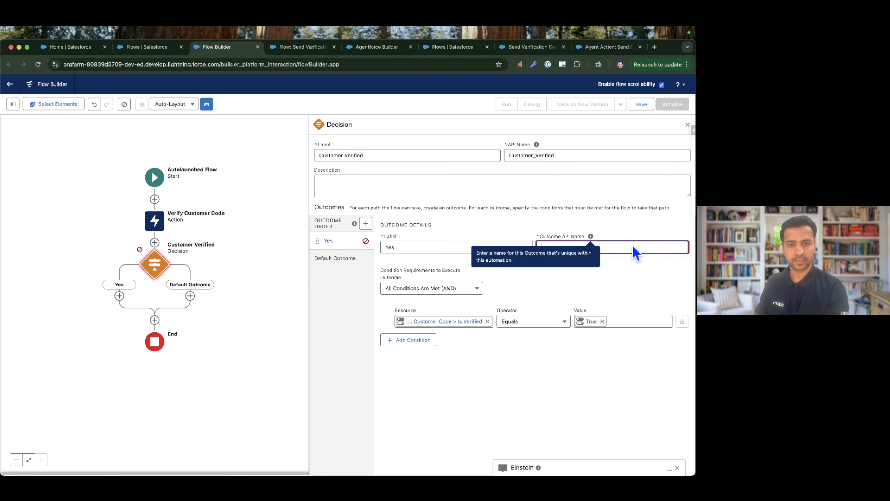
pyautogui.click(461, 248)
pyautogui.press('Tab')
# Rename the decision's default outcome to "No" and close the decision's settings.
pyautogui.click(335, 258)
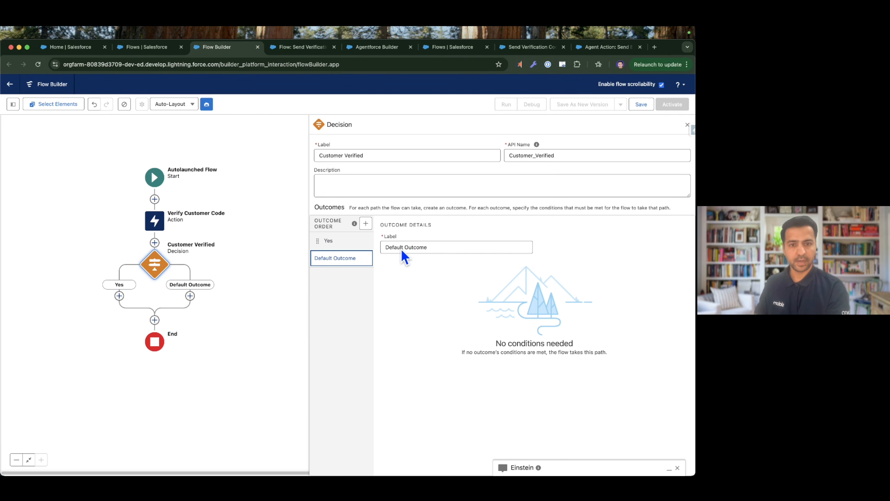
pyautogui.tripleClick(403, 249)
pyautogui.write('No')
pyautogui.press('Tab')
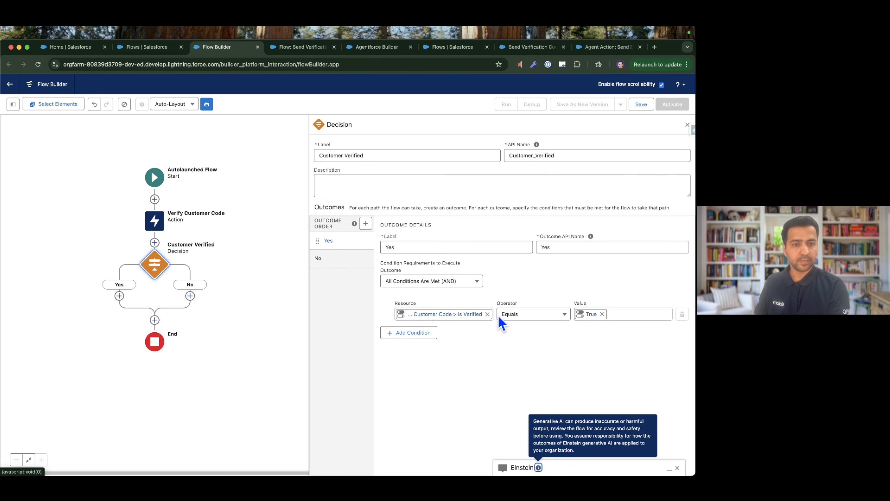
pyautogui.click(687, 125)
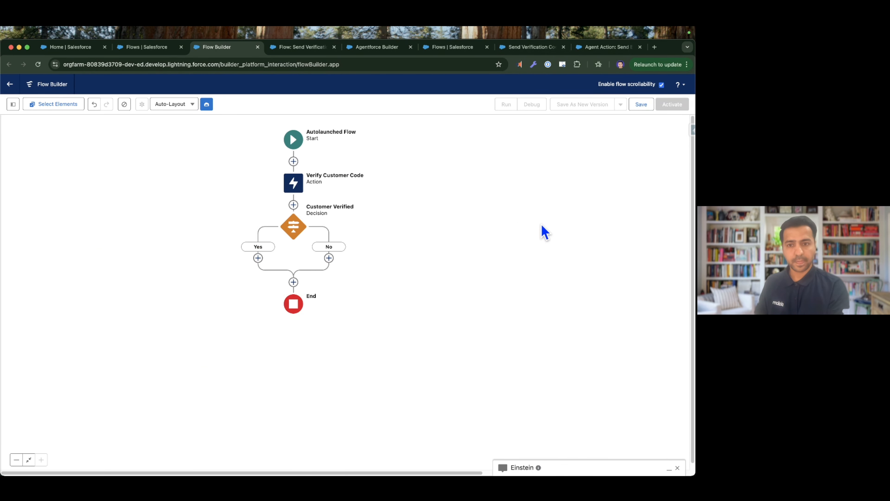
# Add an Assignment element labelled "Set Success" on the decision's Yes branch.
pyautogui.click(258, 258)
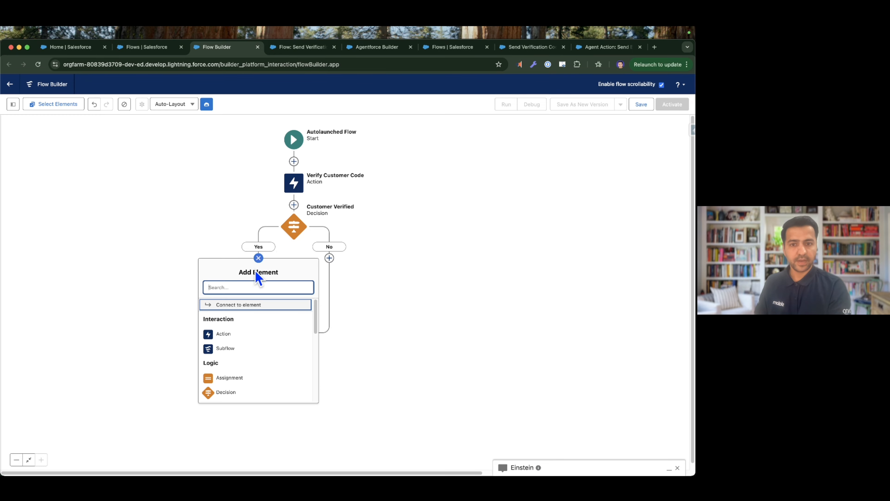
pyautogui.write('assign')
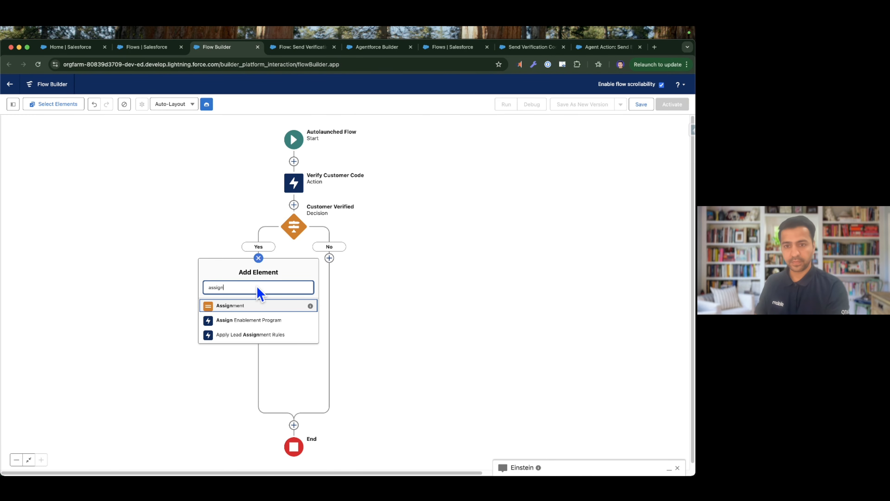
pyautogui.click(257, 306)
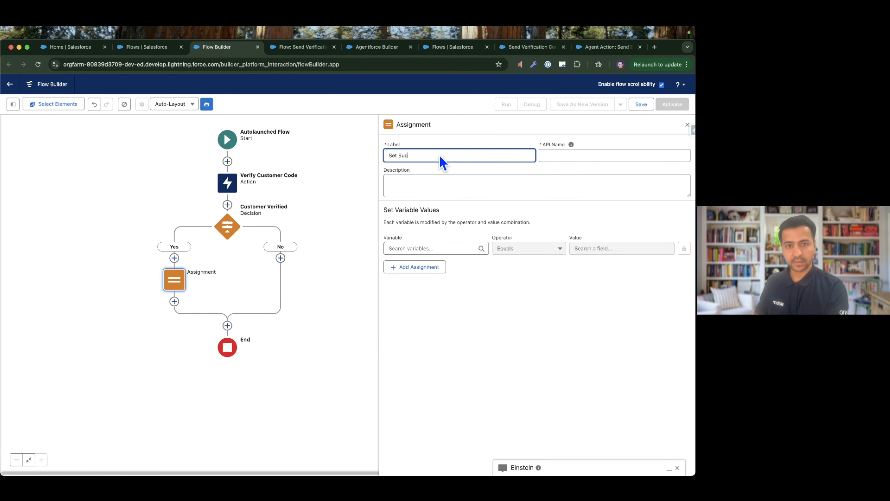
pyautogui.write('Set Success')
pyautogui.press('Tab')
# Create a Boolean variable named isVerified that is available for output as the variable of the Set Success assignment.
pyautogui.click(429, 249)
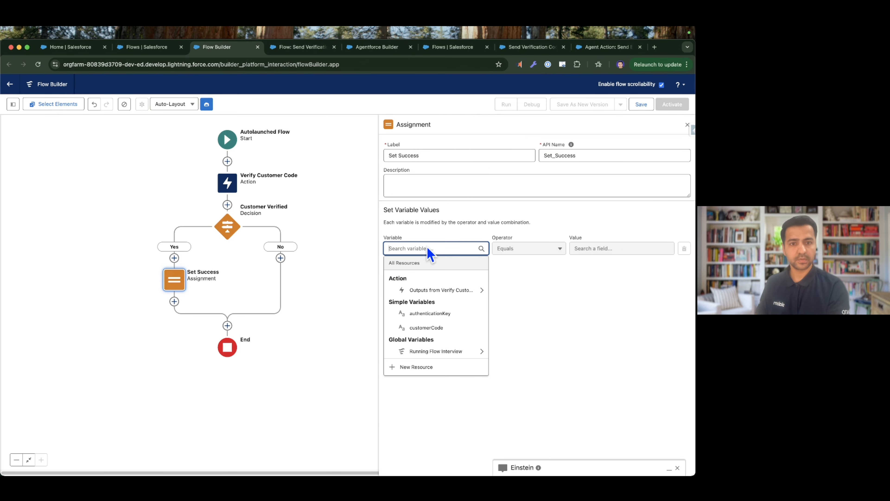
pyautogui.click(419, 372)
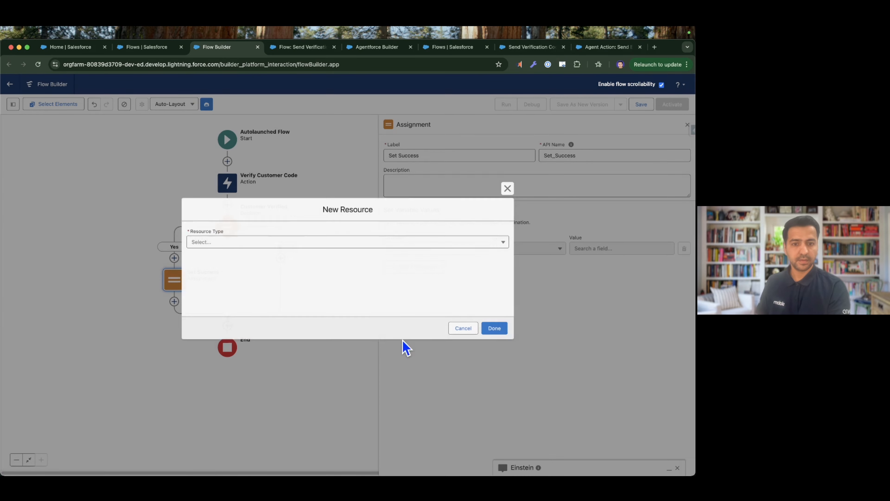
pyautogui.click(359, 244)
pyautogui.click(254, 260)
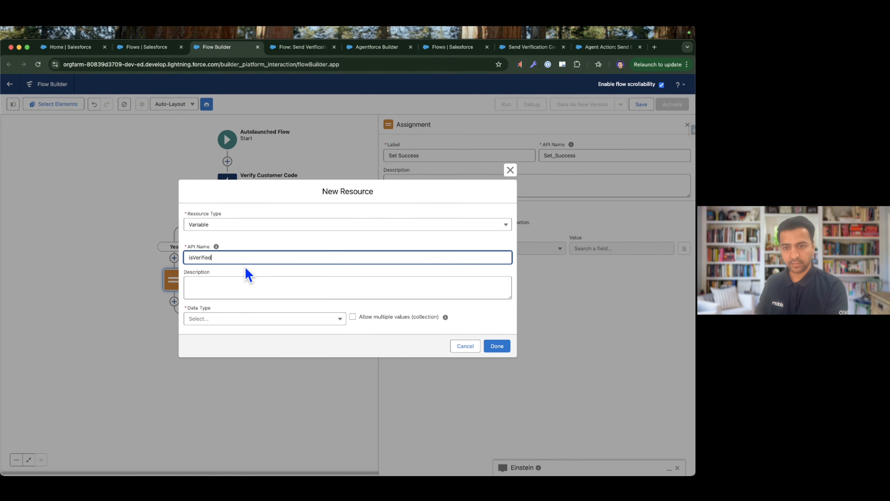
pyautogui.press('Tab')
pyautogui.click(218, 318)
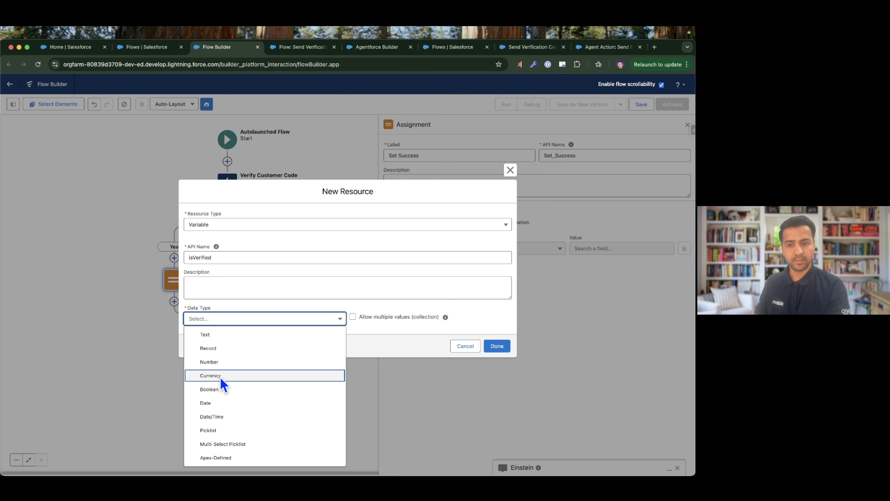
pyautogui.click(219, 389)
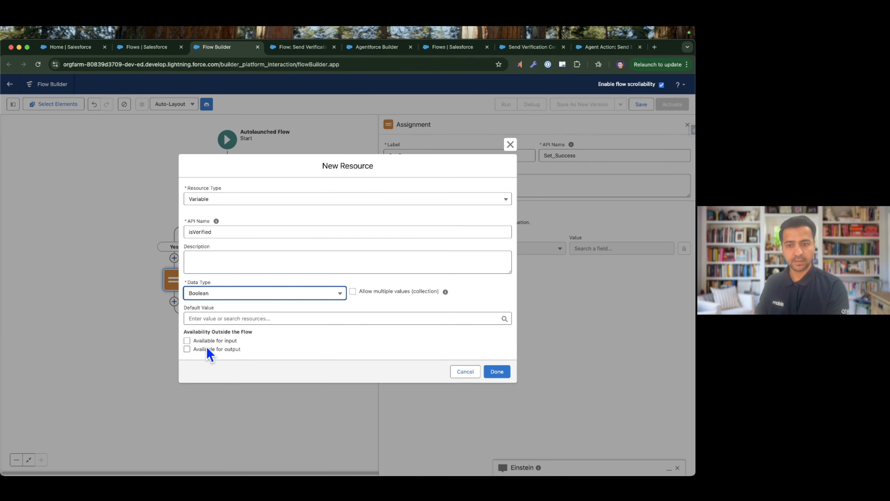
pyautogui.click(187, 349)
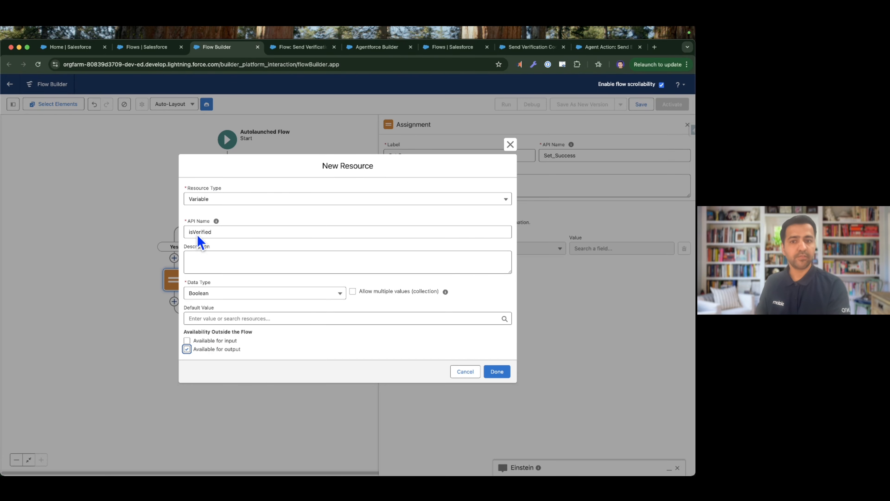
pyautogui.click(498, 372)
# Set the isVerified variable equal to the Is Verified output of the Verify Customer Code action.
pyautogui.click(584, 249)
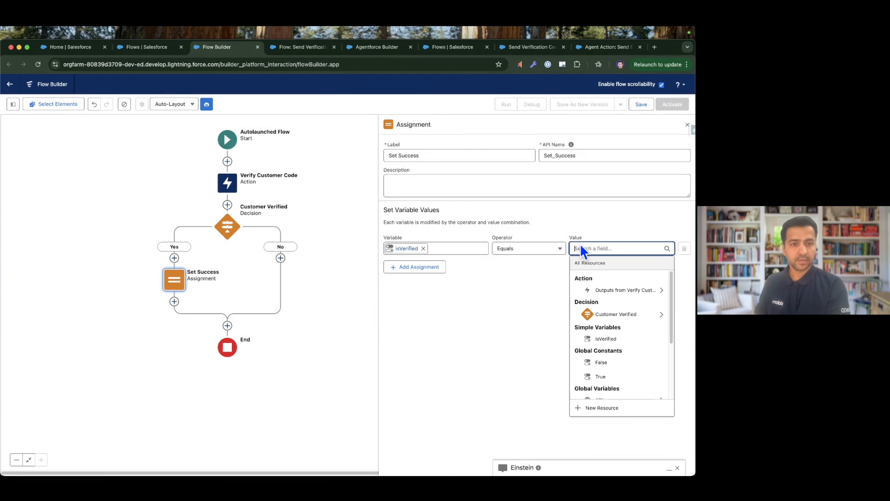
pyautogui.click(602, 288)
pyautogui.click(614, 291)
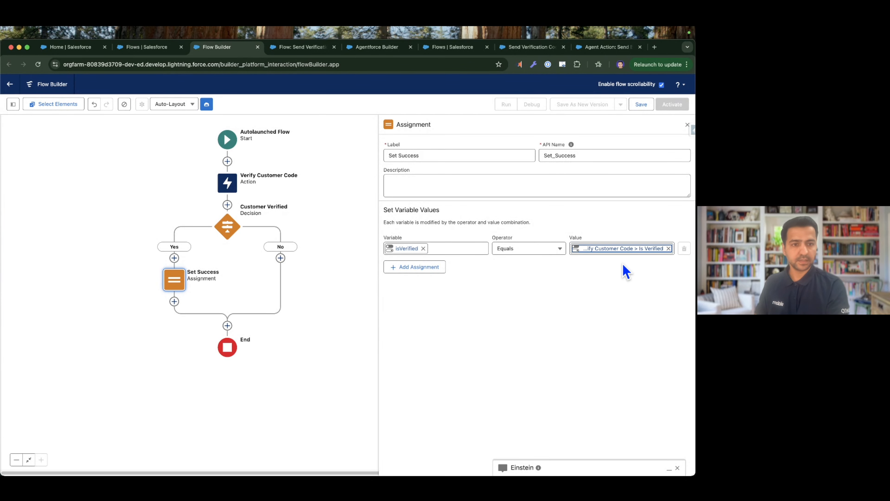
pyautogui.click(623, 251)
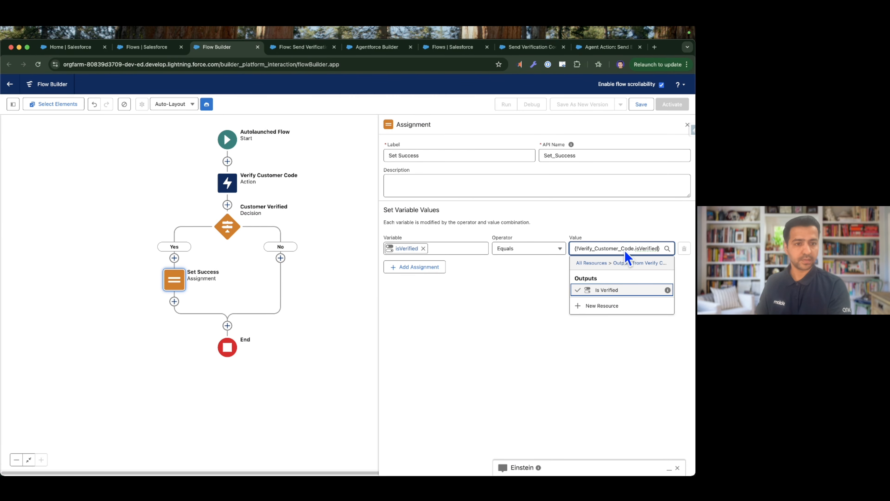
pyautogui.click(609, 290)
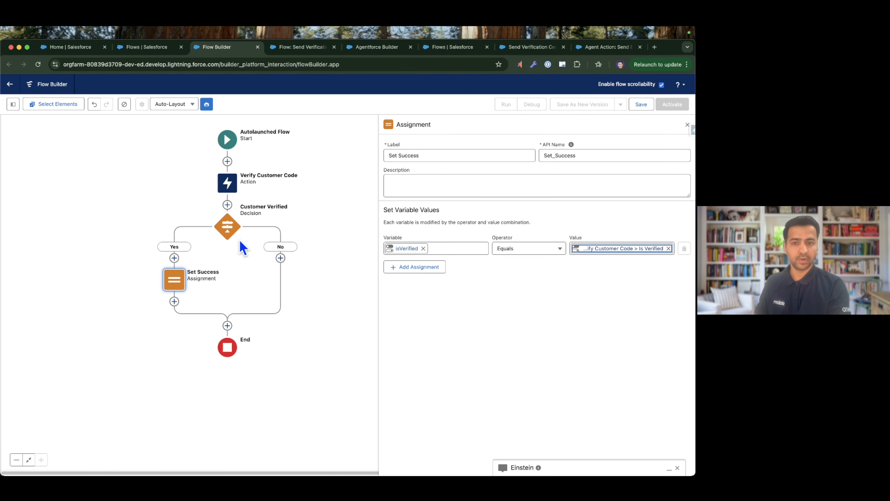
# Add a second assignment row with a new Text variable named messageAfterVerification that is available for output.
pyautogui.click(414, 268)
pyautogui.click(416, 277)
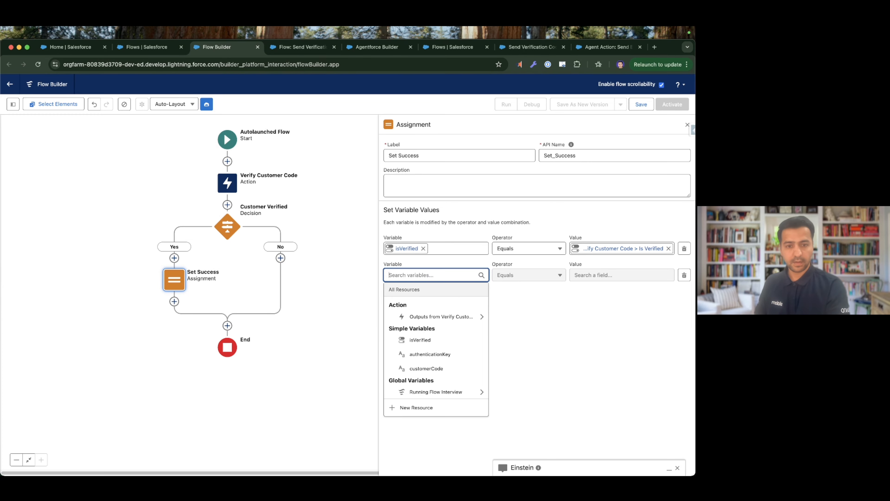
pyautogui.click(413, 408)
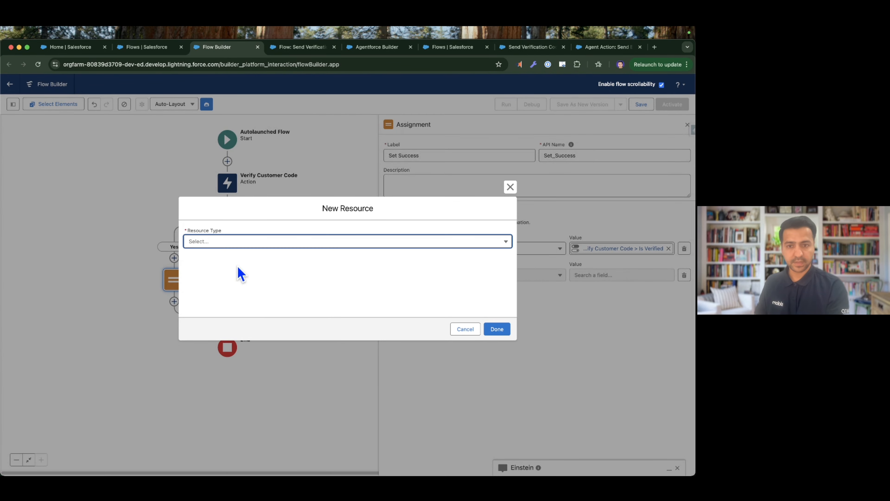
pyautogui.click(235, 245)
pyautogui.click(223, 256)
pyautogui.click(218, 260)
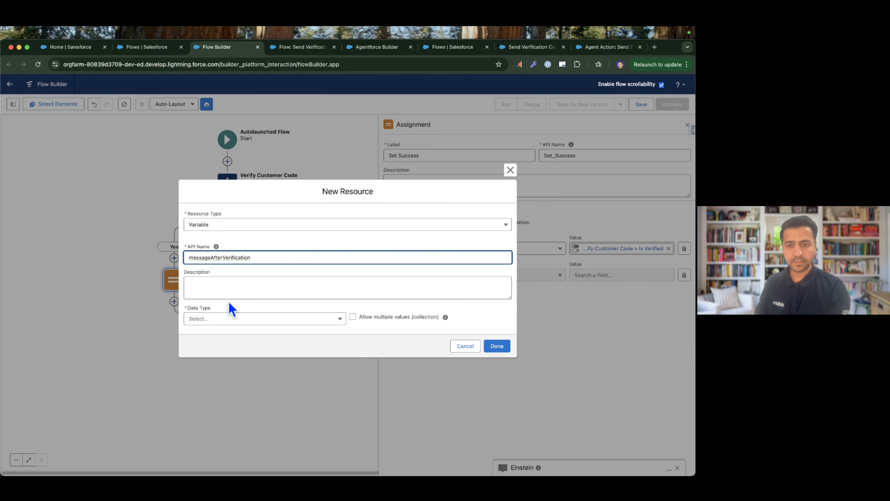
pyautogui.click(226, 319)
pyautogui.click(216, 339)
pyautogui.click(212, 350)
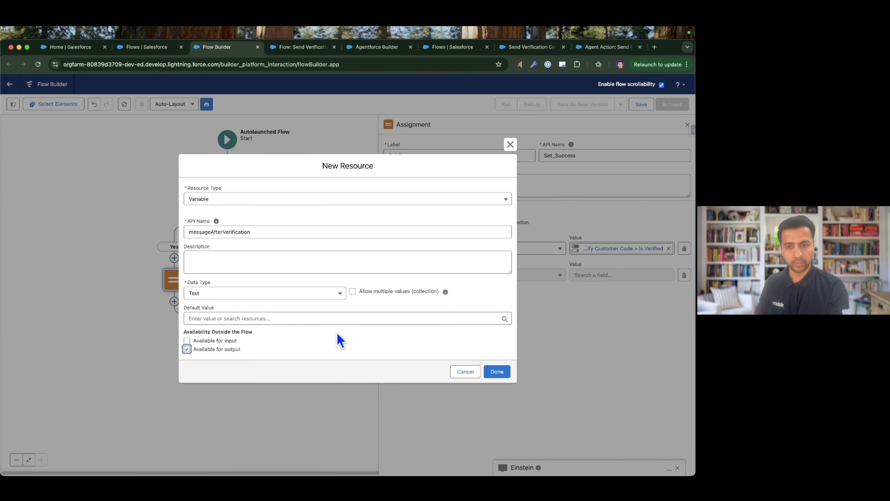
pyautogui.click(505, 373)
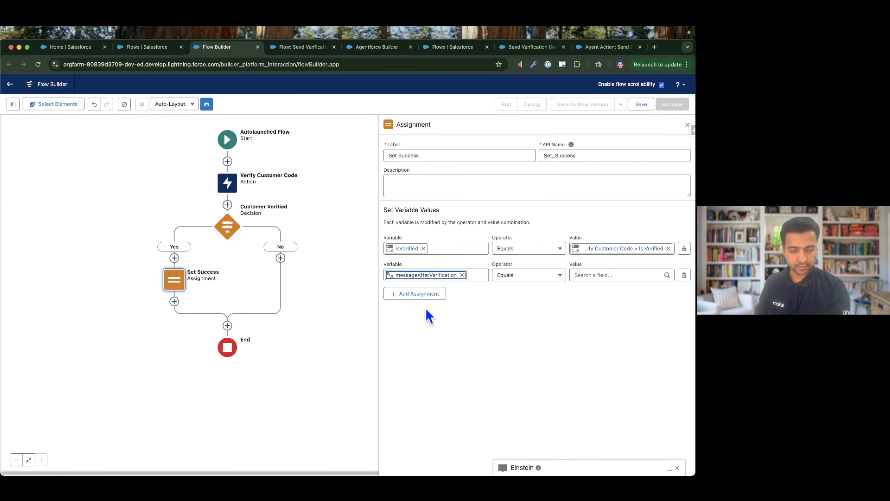
# Set messageAfterVerification to "Your verification was successful! You can now proceed with the next steps." and close the assignment's settings.
pyautogui.click(1, 345)
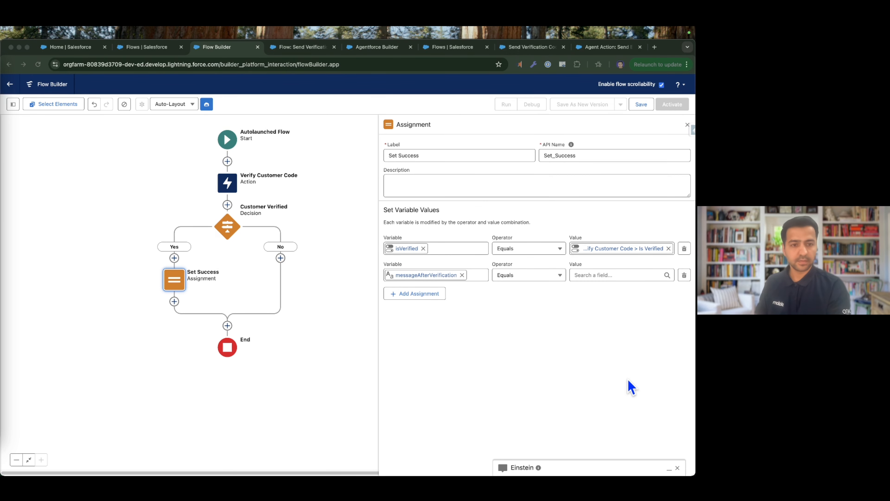
pyautogui.click(615, 276)
pyautogui.press('super+v')
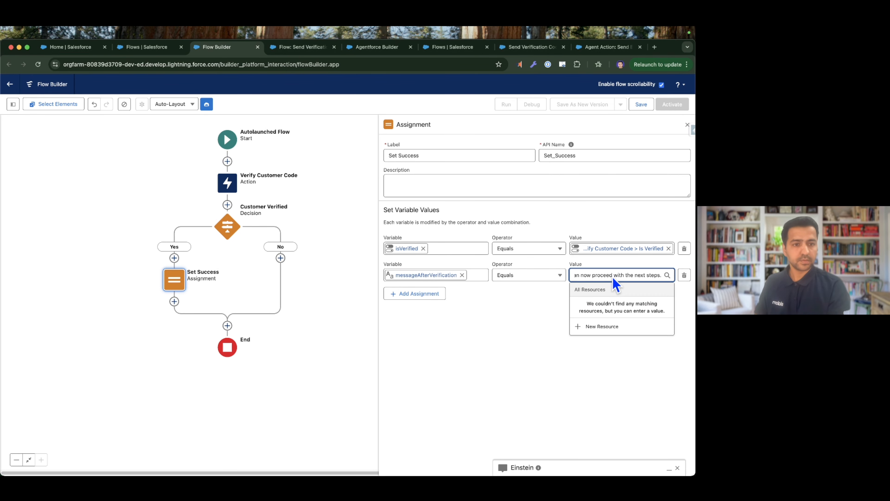
pyautogui.press('super+Left')
pyautogui.press('super+Right')
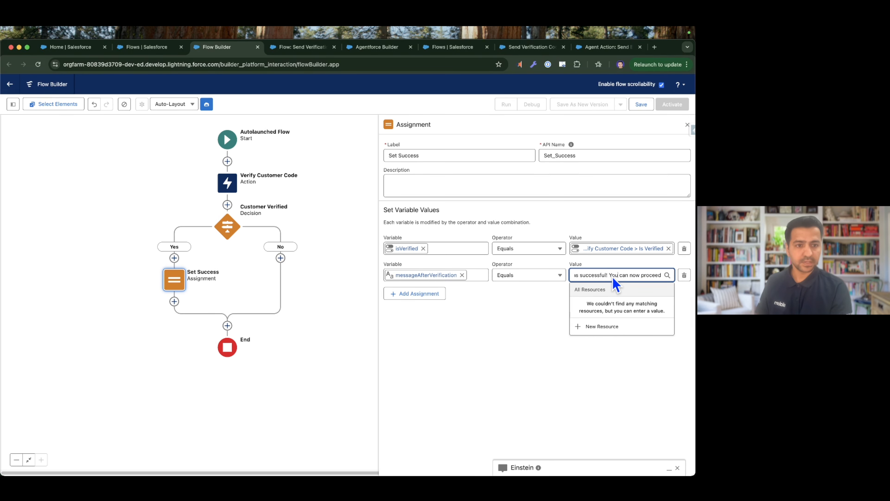
pyautogui.hotkey('alt', 'Right')
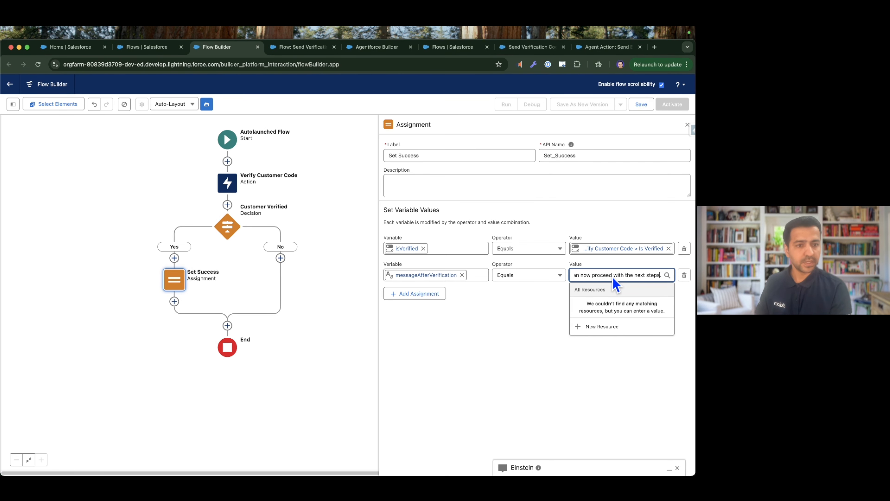
pyautogui.click(532, 322)
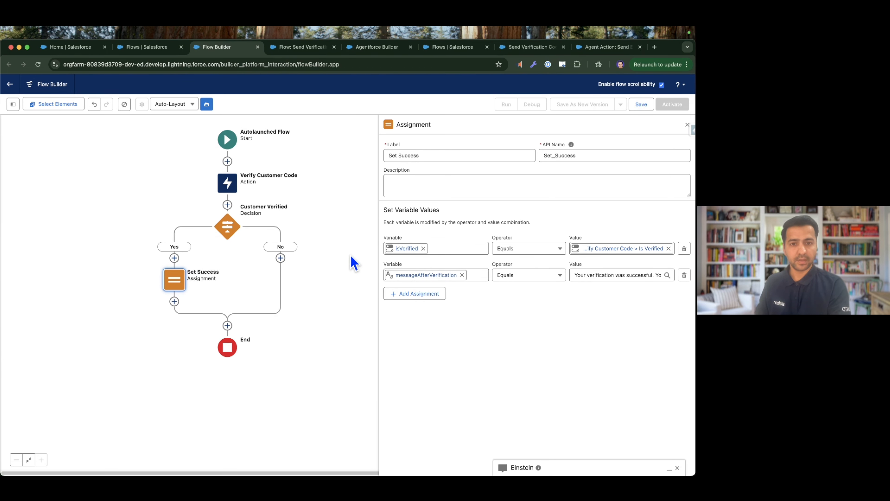
pyautogui.click(688, 126)
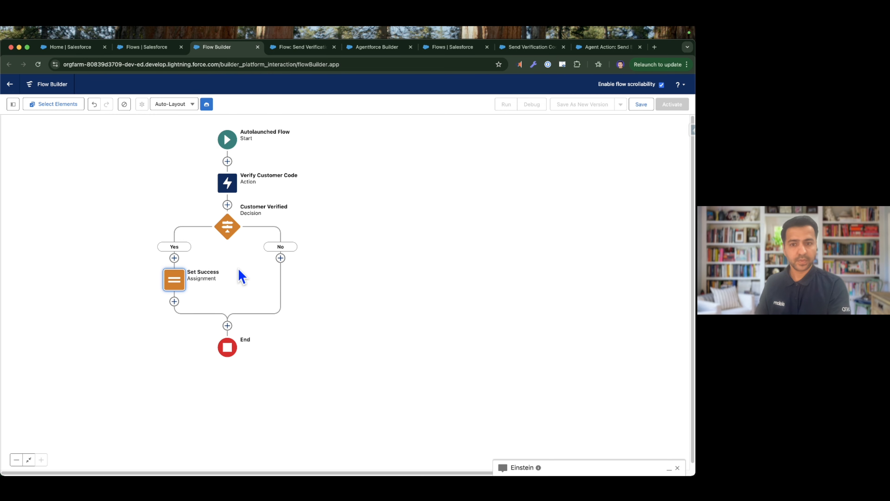
# Copy the Set Success assignment and paste it onto the decision's No branch.
pyautogui.click(174, 280)
pyautogui.click(172, 315)
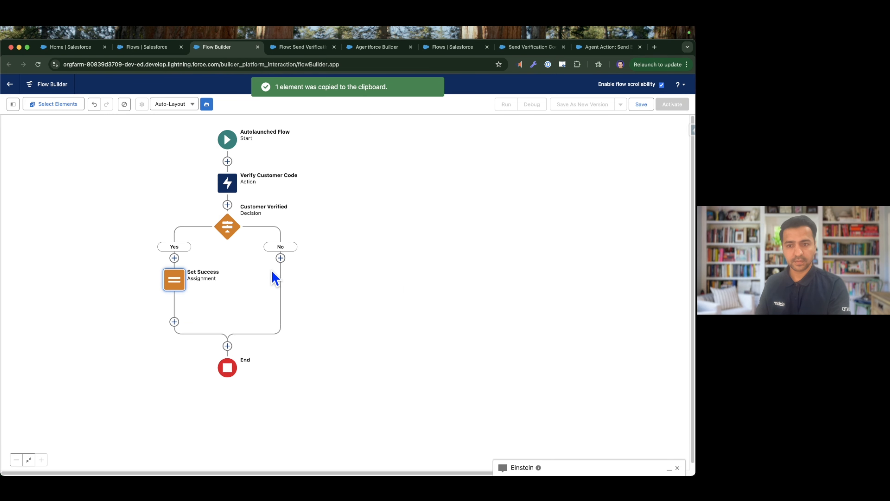
pyautogui.click(280, 259)
pyautogui.click(260, 317)
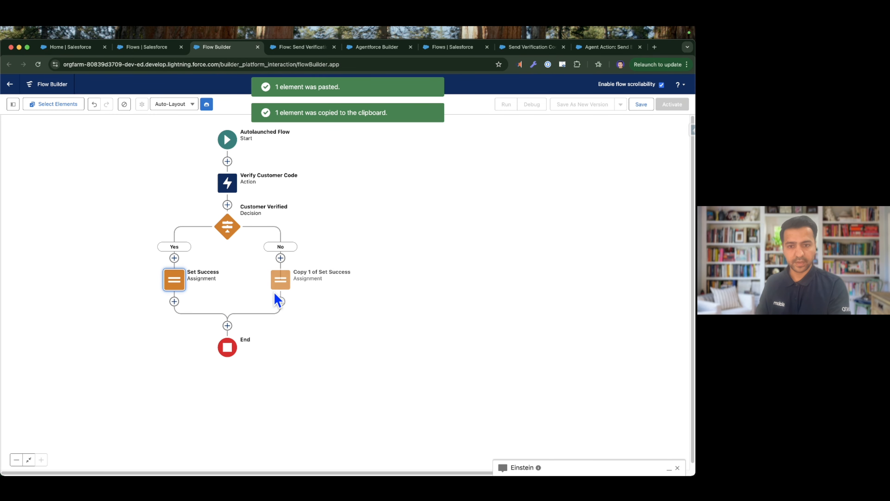
# Rename the pasted assignment to "Set Failure" with the API name Set_Failure.
pyautogui.click(280, 280)
pyautogui.click(280, 360)
pyautogui.tripleClick(421, 158)
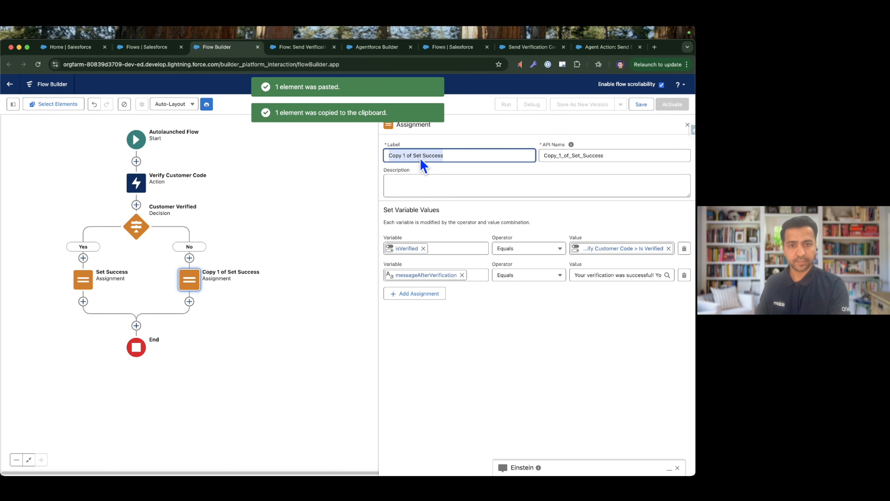
pyautogui.write('Set Fa')
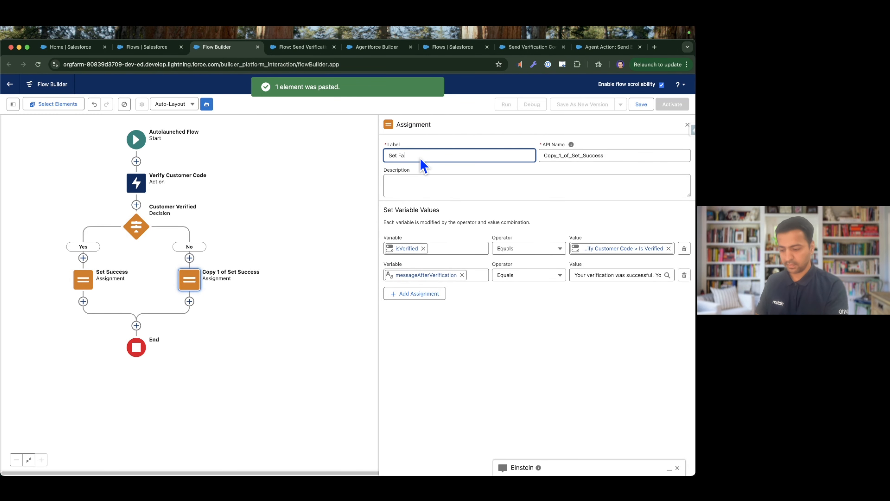
pyautogui.write('ilure')
pyautogui.doubleClick(613, 159)
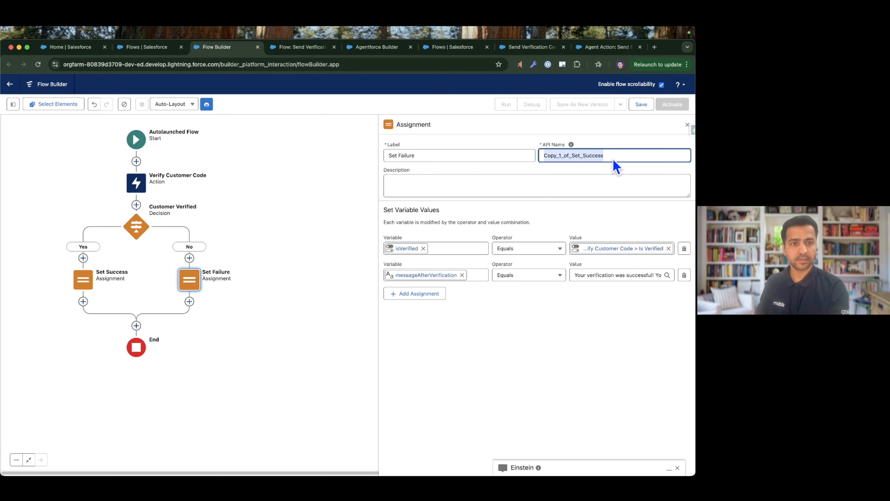
pyautogui.press('BackSpace')
pyautogui.hotkey('shift', 'Tab')
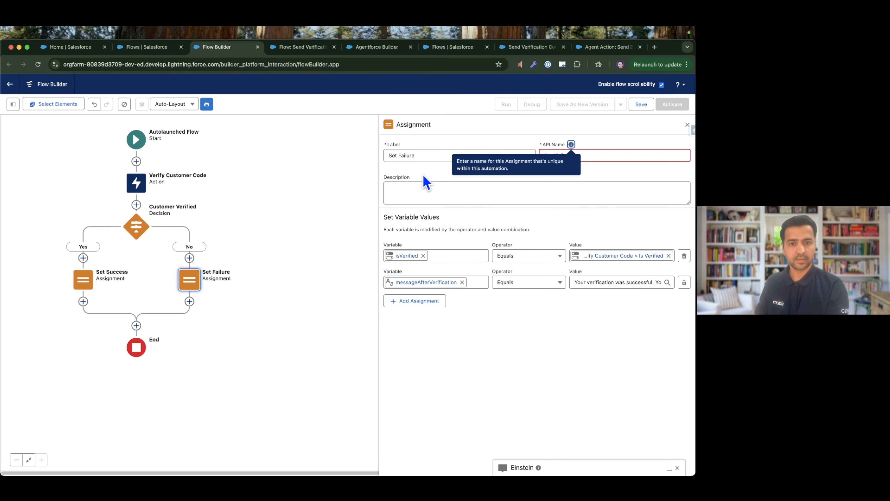
# Keep Is Verified as the isVerified value in Set Failure and replace the messageAfterVerification text with the message starting "Your verification code was incorrect".
pyautogui.click(611, 260)
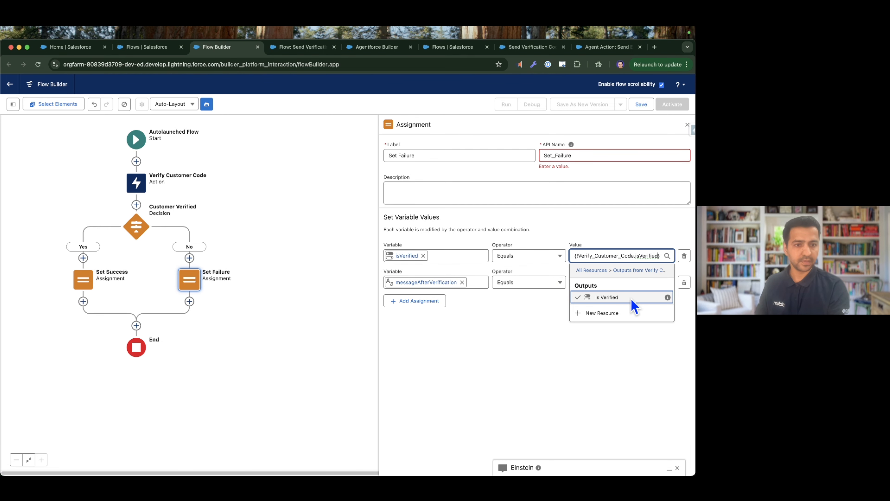
pyautogui.click(612, 298)
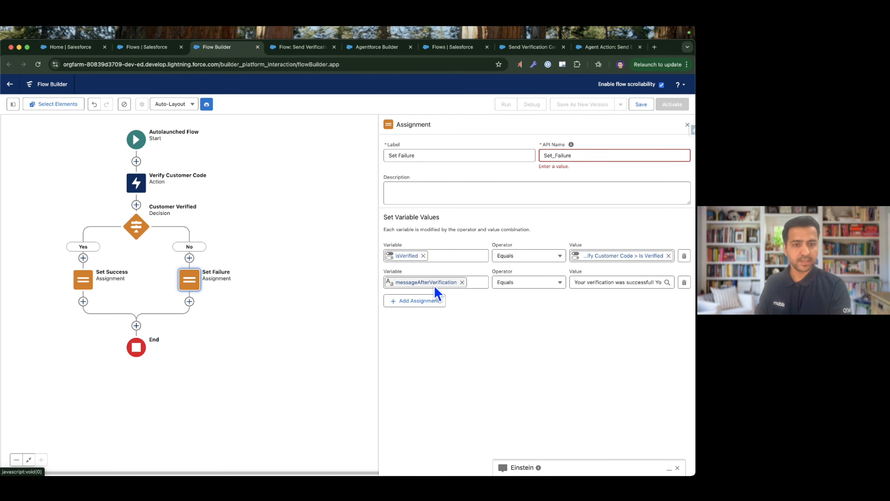
pyautogui.click(603, 282)
pyautogui.press('super+a')
pyautogui.press('BackSpace')
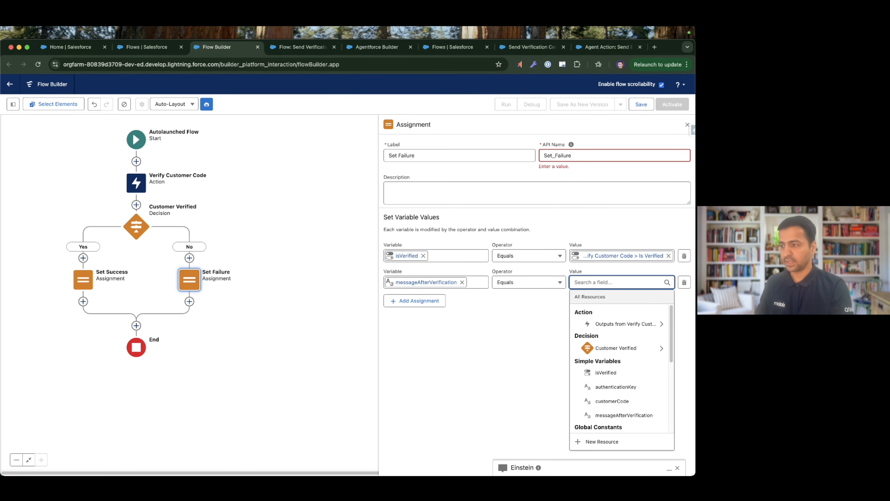
pyautogui.press('super+Tab')
pyautogui.click(618, 283)
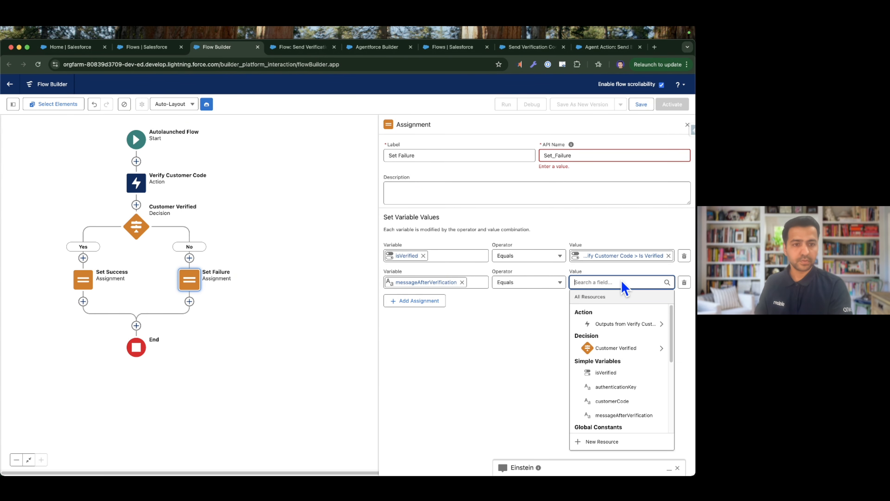
pyautogui.press('super+v')
pyautogui.press('super+Left')
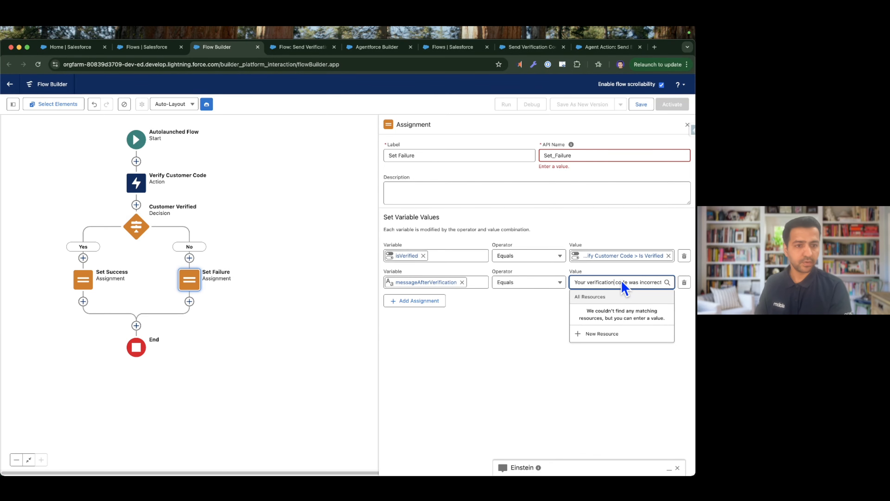
# Read the messageAfterVerification text in Set Failure through to its end and close the assignment's settings.
pyautogui.hotkey('alt', 'Right')
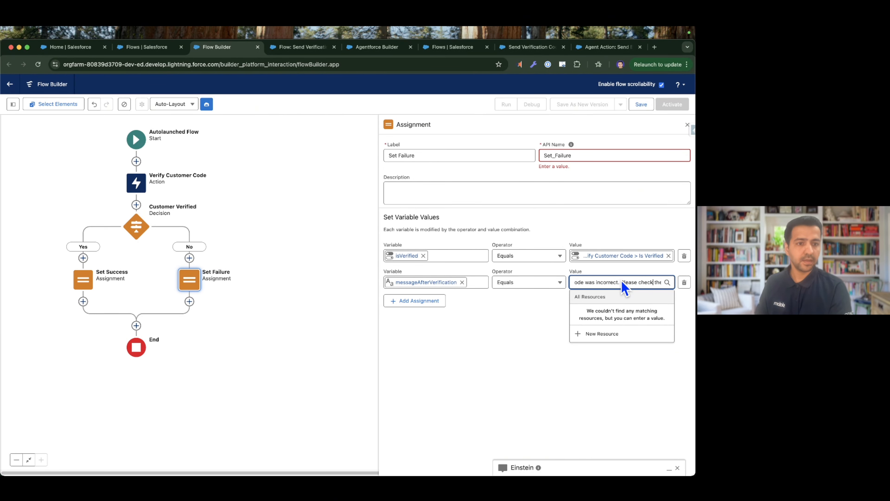
pyautogui.hotkey('alt', 'Right')
pyautogui.hotkey('alt', 'Right')
pyautogui.hotkey('alt', 'Right')
pyautogui.hotkey('alt', 'Right')
pyautogui.hotkey('alt', 'Right')
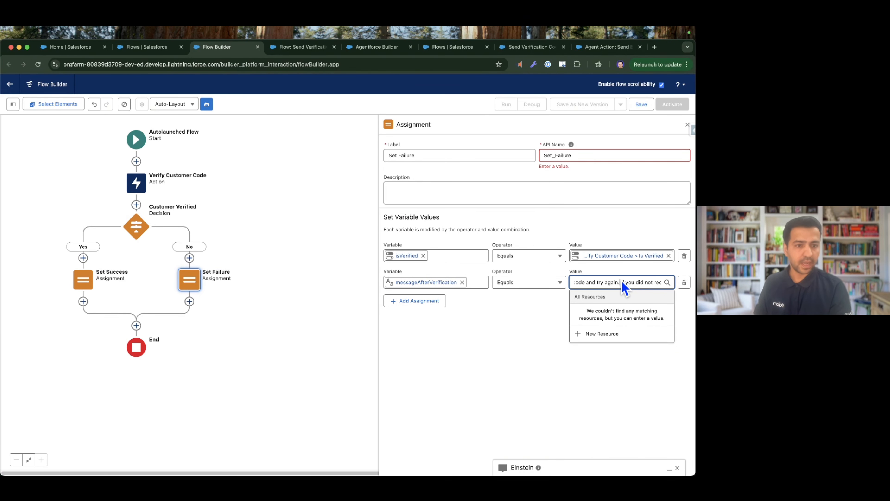
pyautogui.hotkey('alt', 'Right')
pyautogui.hotkey('alt', 'Right')
pyautogui.hotkey('alt', 'Right')
pyautogui.hotkey('alt', 'Right')
pyautogui.hotkey('alt', 'Right')
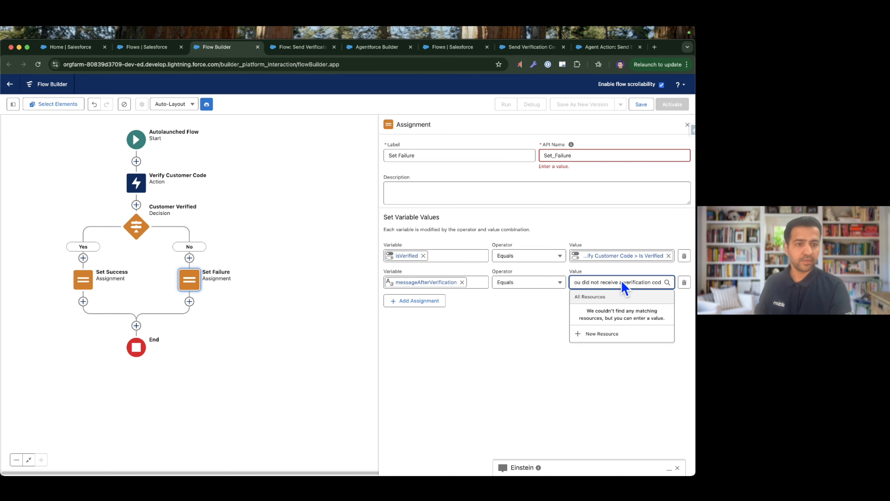
pyautogui.hotkey('alt', 'Right')
pyautogui.hotkey('alt', 'Right')
pyautogui.hotkey('alt', 'Right')
pyautogui.hotkey('alt', 'Right')
pyautogui.hotkey('alt', 'Right')
pyautogui.hotkey('alt', 'Right')
pyautogui.hotkey('alt', 'Right')
pyautogui.hotkey('alt', 'Right')
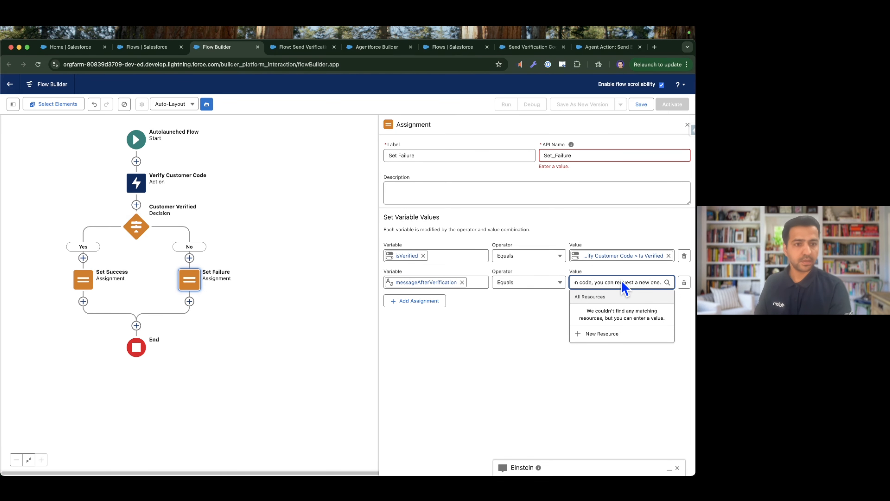
pyautogui.click(498, 342)
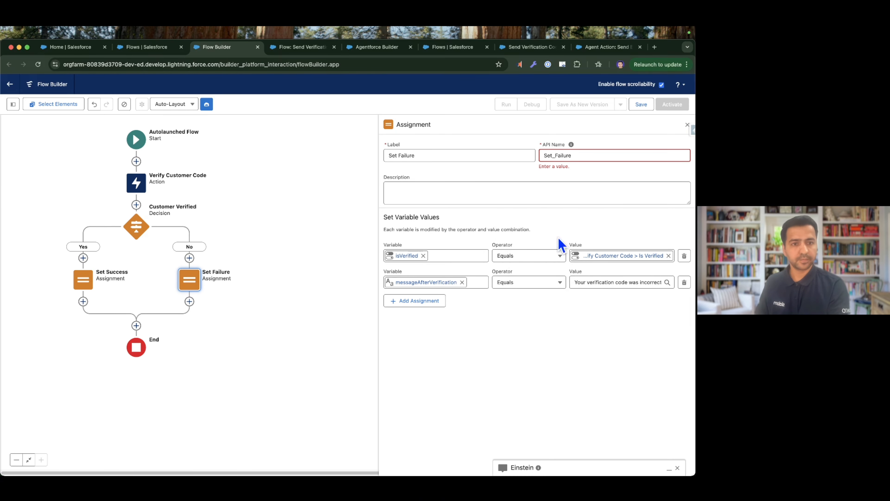
pyautogui.click(687, 125)
# Save the flow with the label "Flow: Verify Customer Code" and API name Flow_Verify_Customer_Code, and activate it.
pyautogui.moveTo(425, 230); pyautogui.dragTo(521, 221)
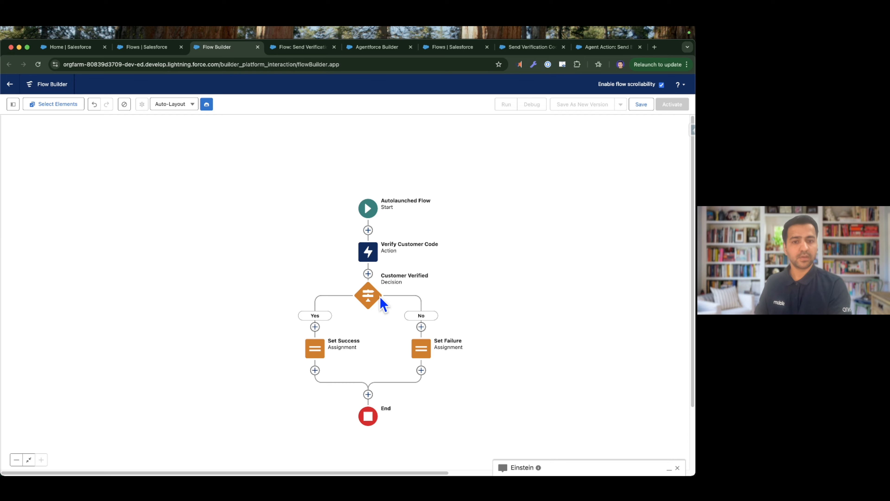
pyautogui.moveTo(381, 315); pyautogui.dragTo(391, 305)
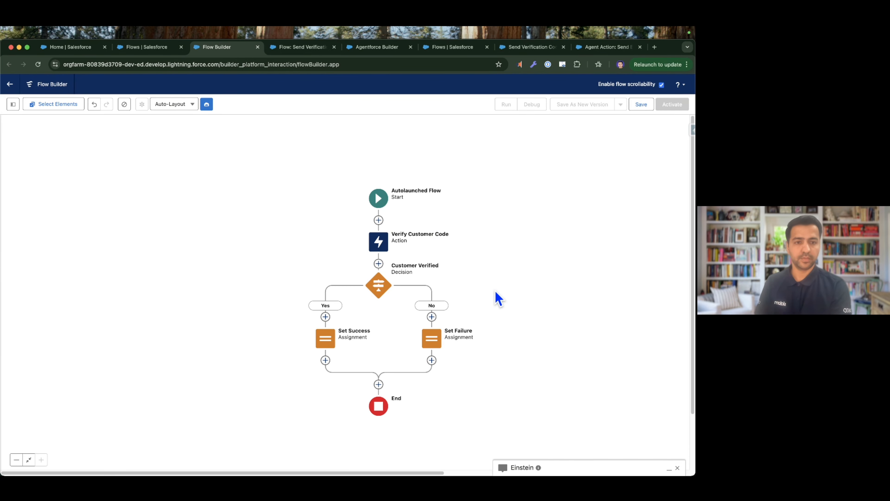
pyautogui.click(641, 104)
pyautogui.click(294, 248)
pyautogui.write('Flow: Verify Customer Code')
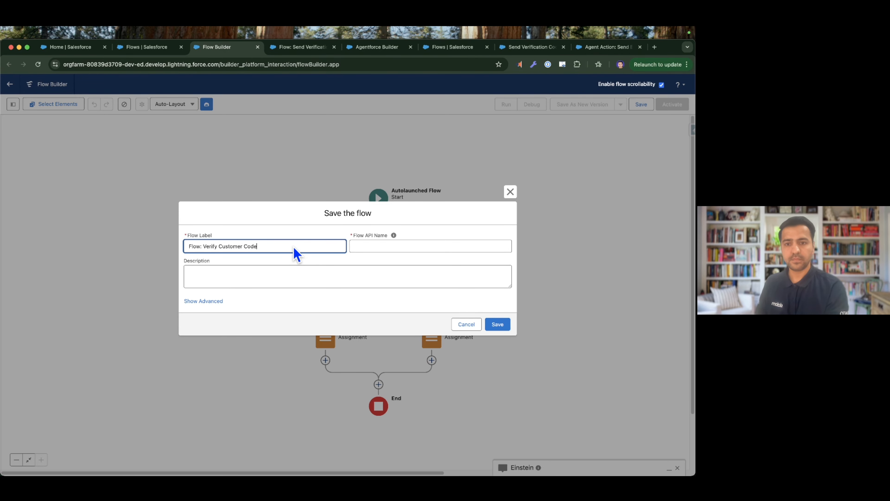
pyautogui.click(358, 251)
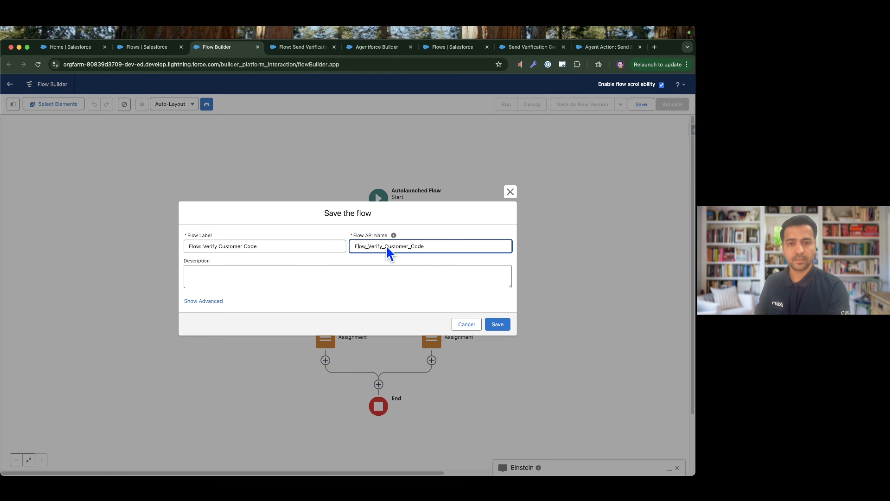
pyautogui.click(494, 324)
pyautogui.click(683, 106)
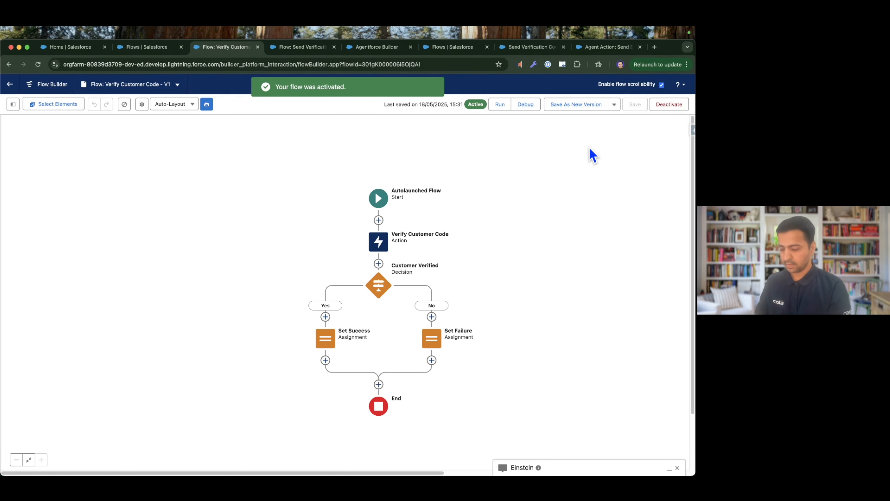
pyautogui.hotkey('ctrl', 'Right')
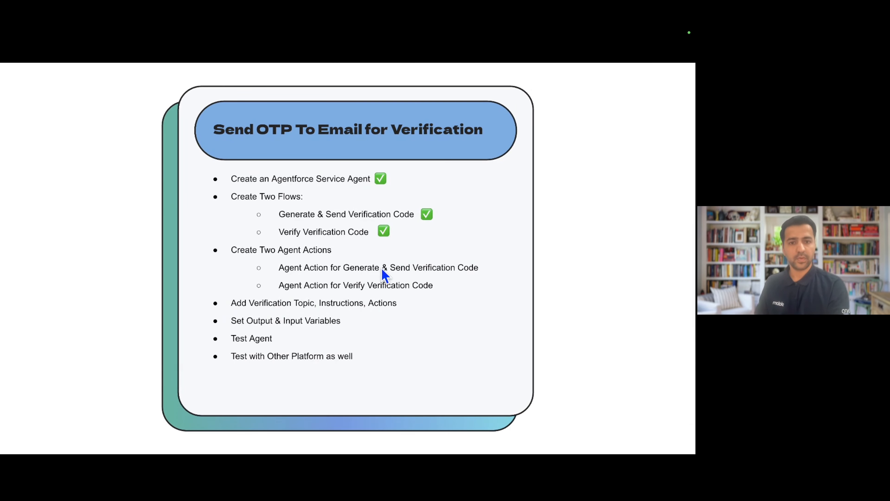
pyautogui.click(364, 241)
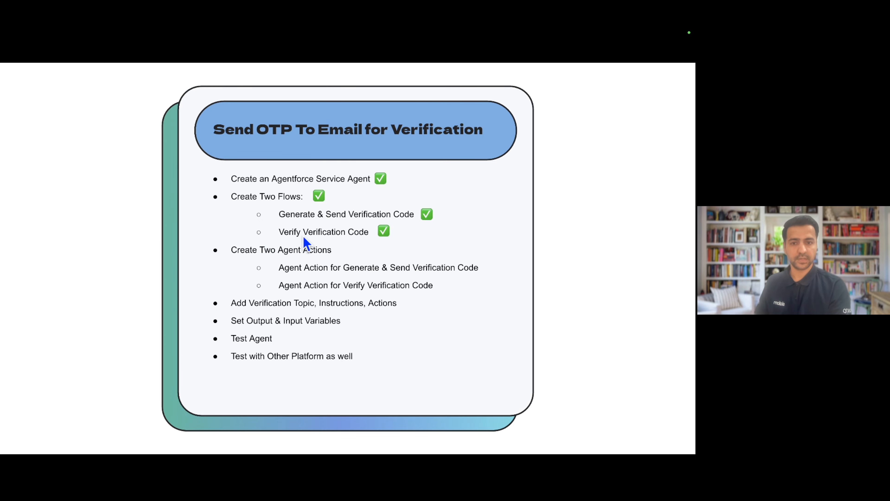
pyautogui.hotkey('ctrl', 'Left')
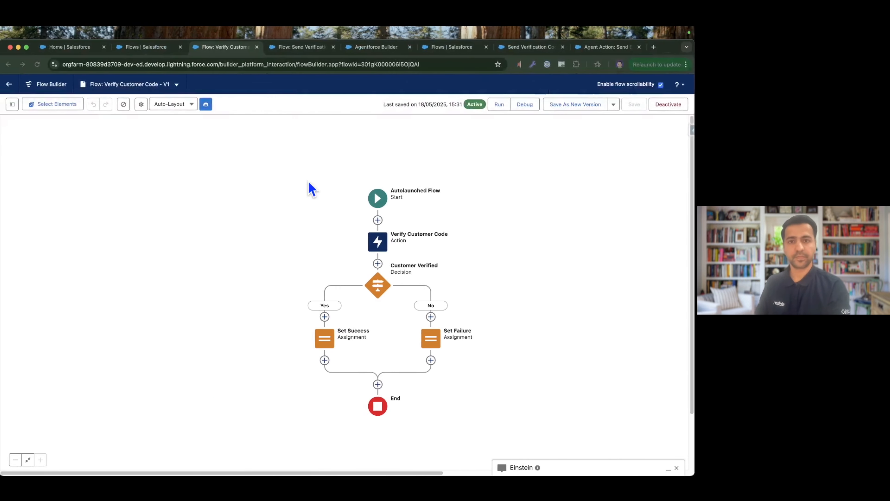
# Search Setup for "agent" and open the list of actions in the Agentforce Asset Library.
pyautogui.click(89, 47)
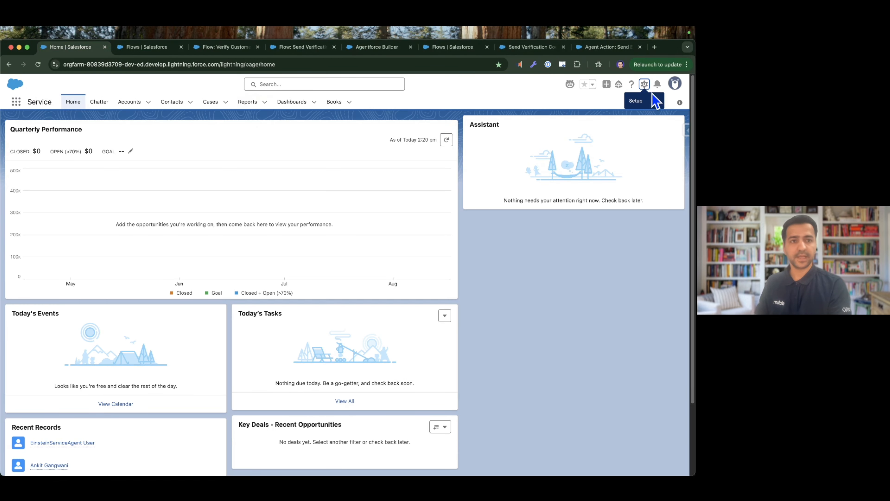
pyautogui.click(151, 46)
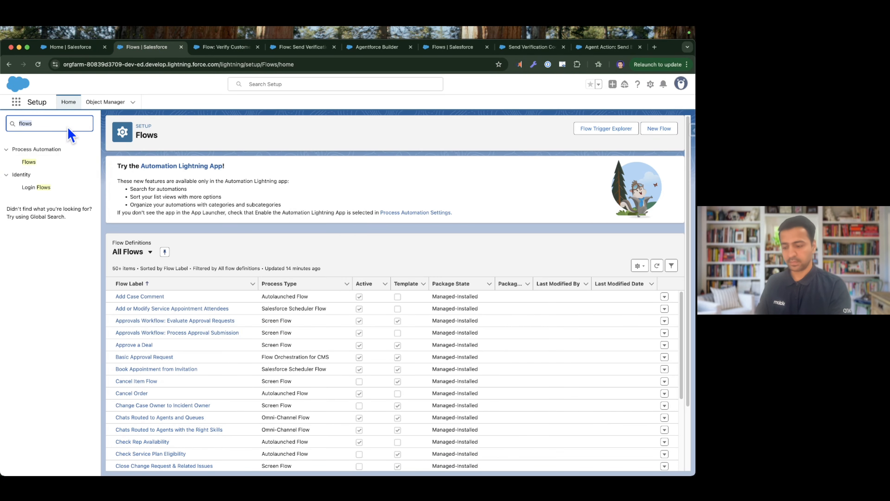
pyautogui.write('agent')
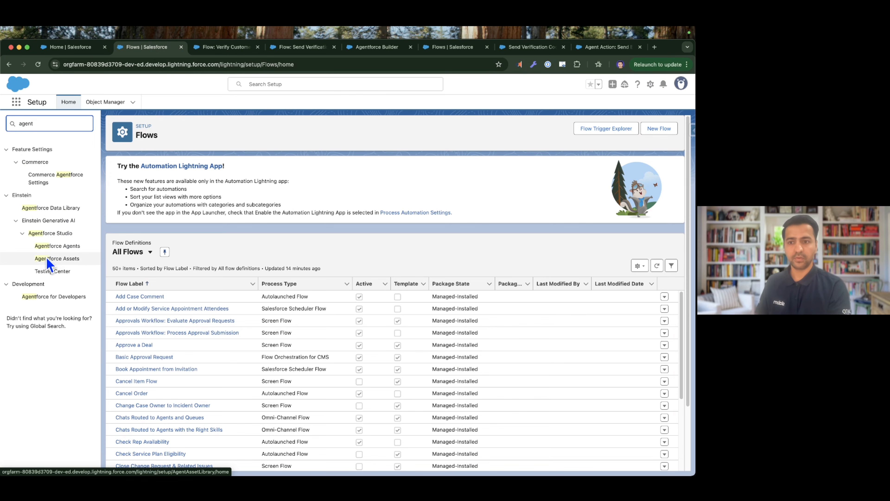
pyautogui.click(62, 259)
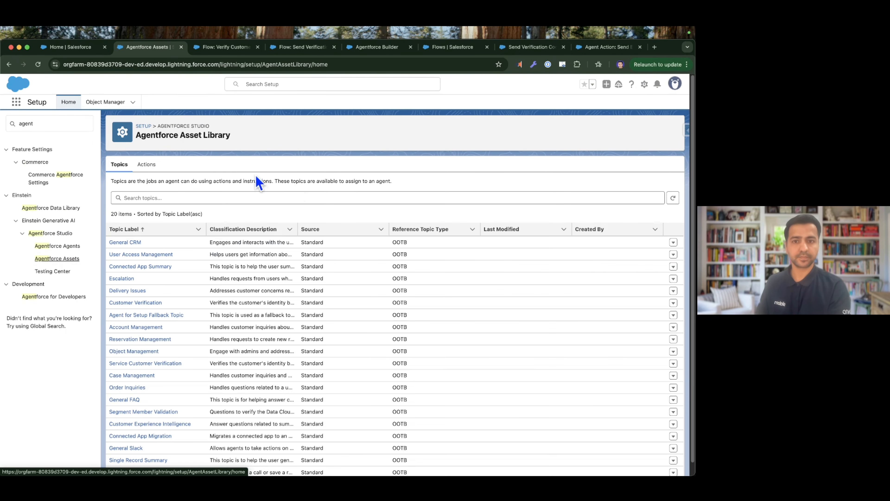
pyautogui.click(146, 164)
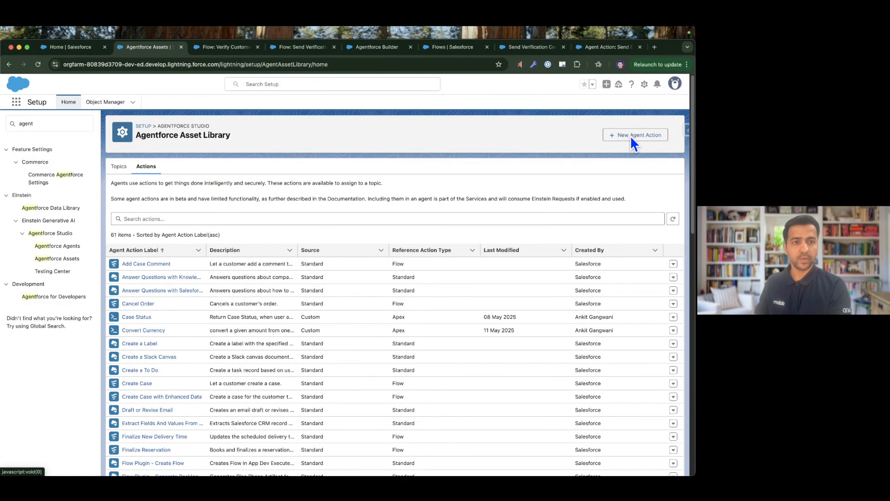
# Start a new agent action of type Flow that references "Flow: Send Verification Code" and proceed to its configuration.
pyautogui.click(634, 137)
pyautogui.click(270, 241)
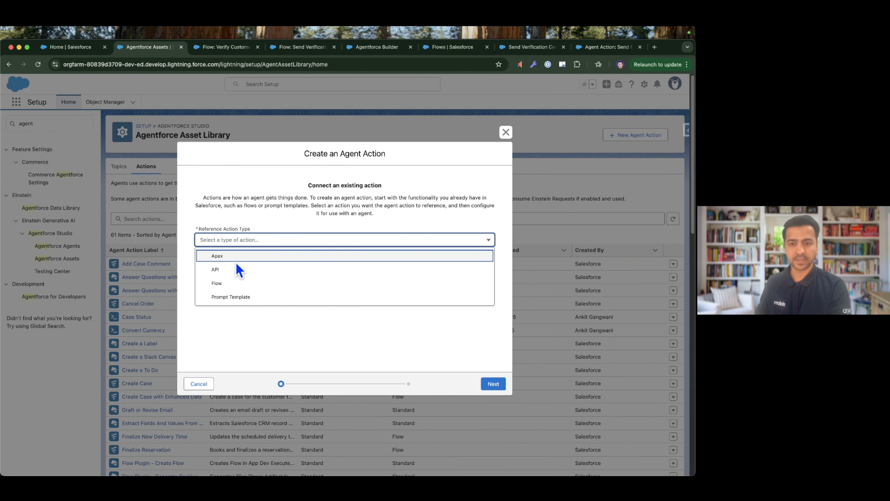
pyautogui.click(225, 283)
pyautogui.click(233, 267)
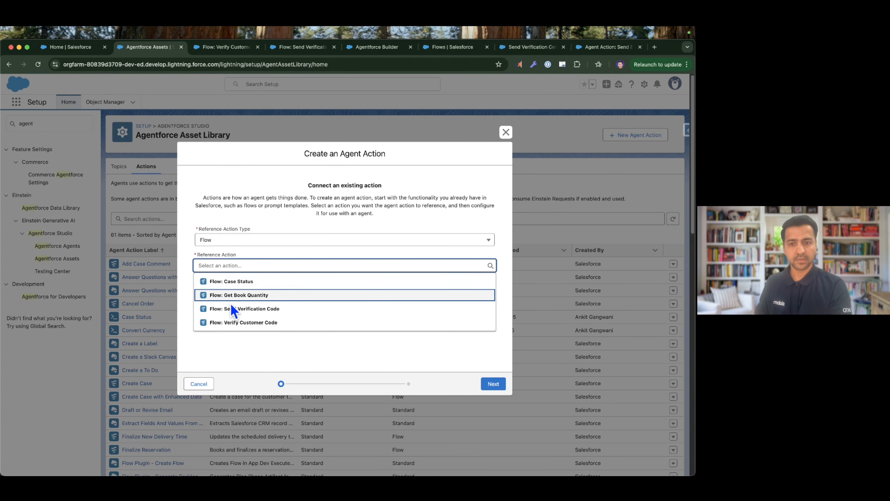
pyautogui.click(270, 308)
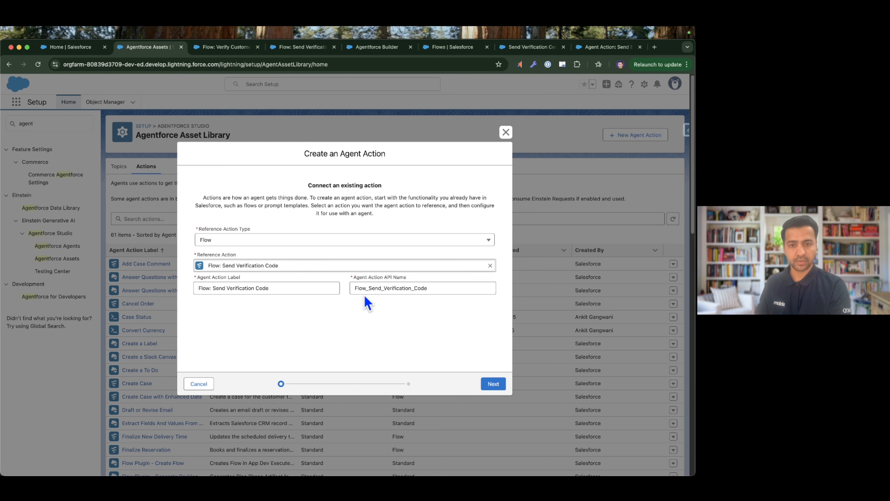
pyautogui.click(494, 384)
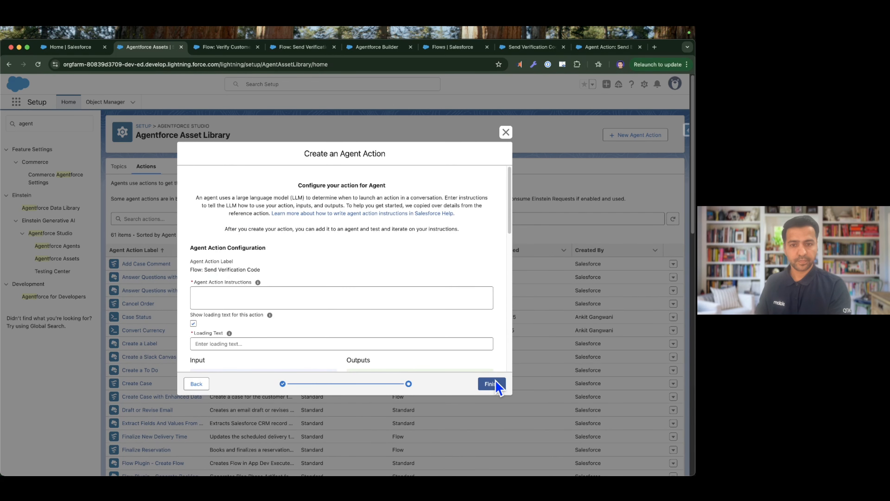
# Set the agent action instructions to "Sends a generated verification code to the user's email address.".
pyautogui.scroll(-3, 324, 254)
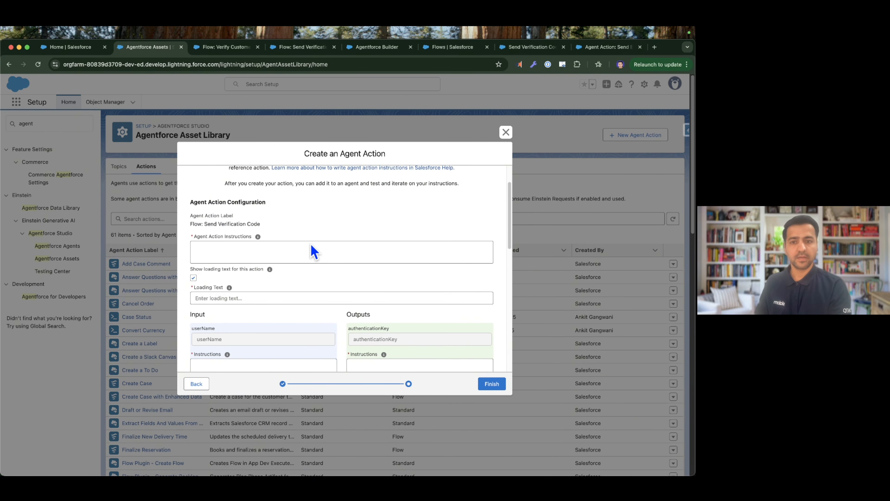
pyautogui.scroll(3, 283, 254)
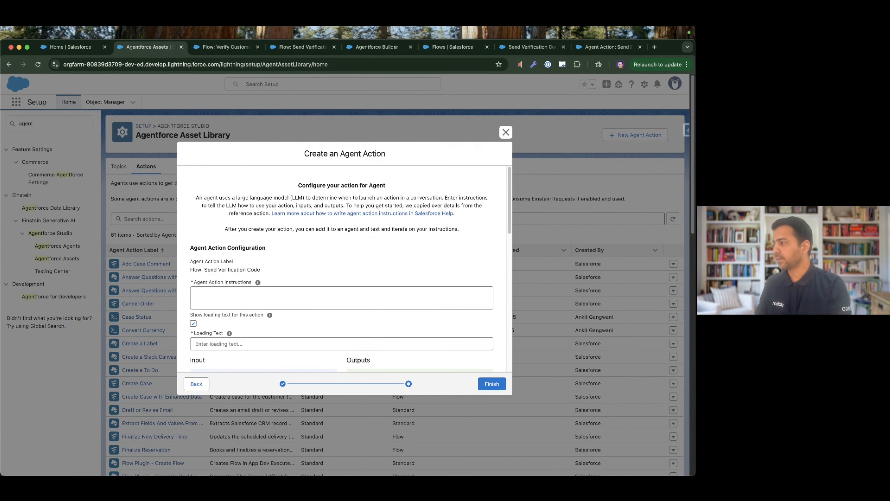
pyautogui.press('super+Tab')
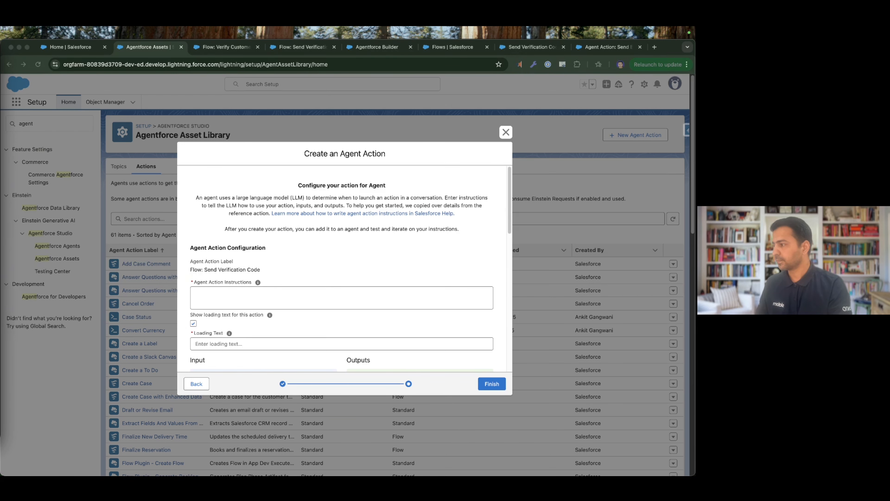
pyautogui.click(276, 301)
pyautogui.write("Sends a generated verification code to the user's email address.")
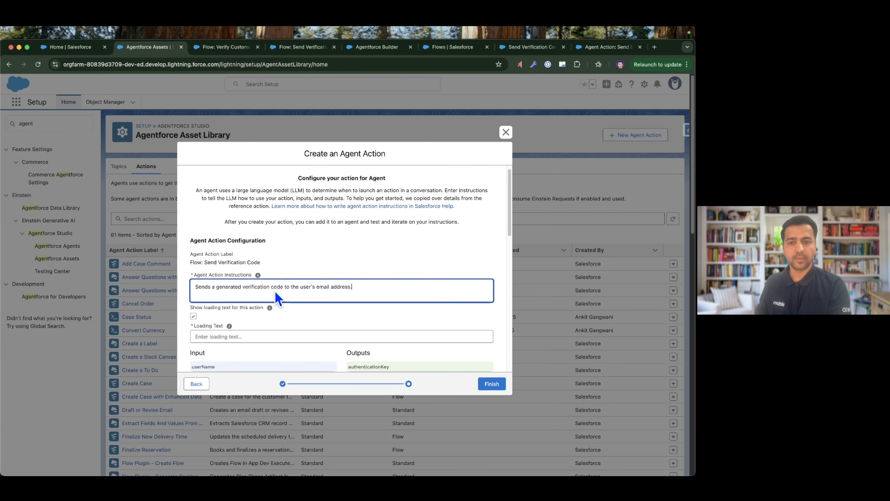
# Turn off the loading text for the Send Verification Code action.
pyautogui.scroll(-1, 276, 297)
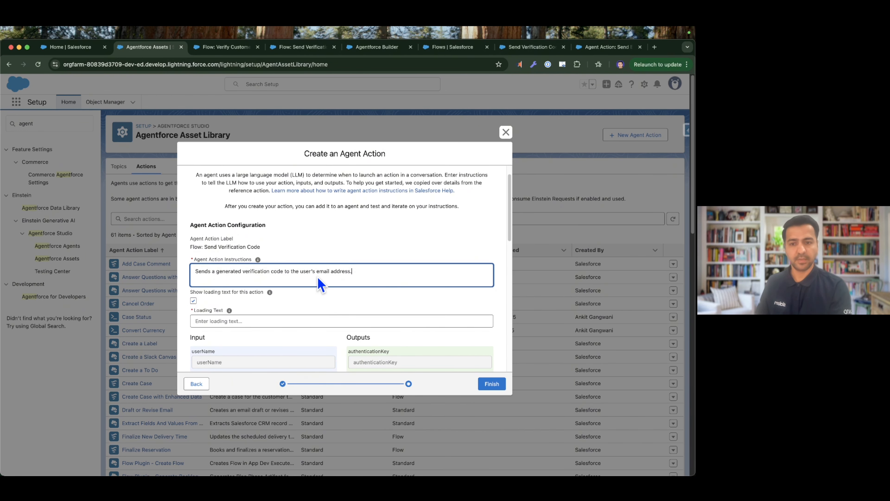
pyautogui.scroll(-3, 315, 285)
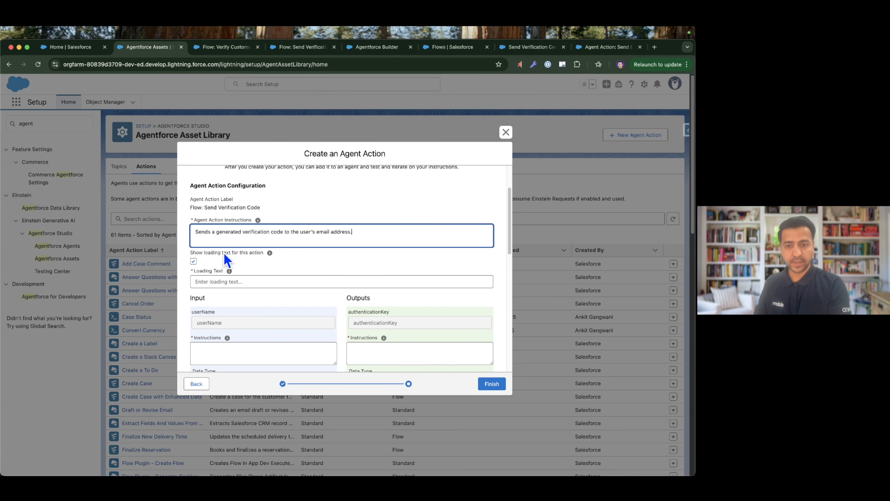
pyautogui.click(194, 262)
pyautogui.scroll(-5, 273, 270)
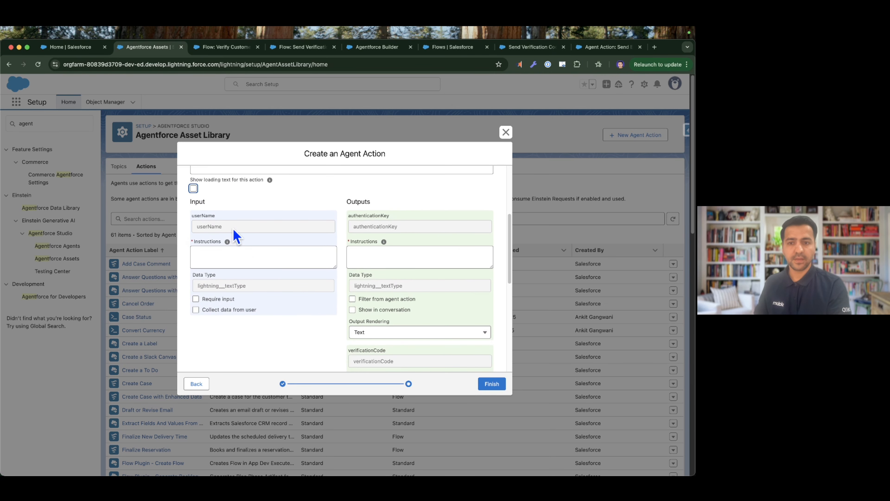
# Give the userName input the instructions "Pass the username given by the user", require the input and collect its data from the user.
pyautogui.click(212, 256)
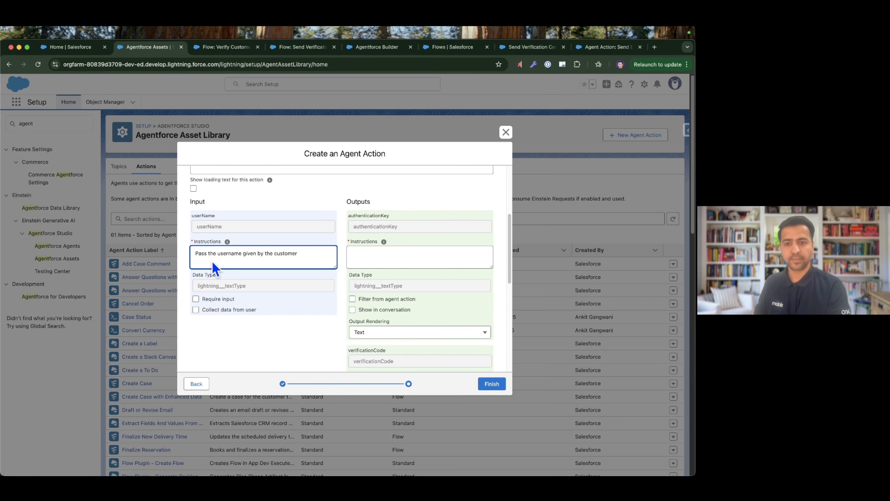
pyautogui.click(195, 299)
pyautogui.click(196, 309)
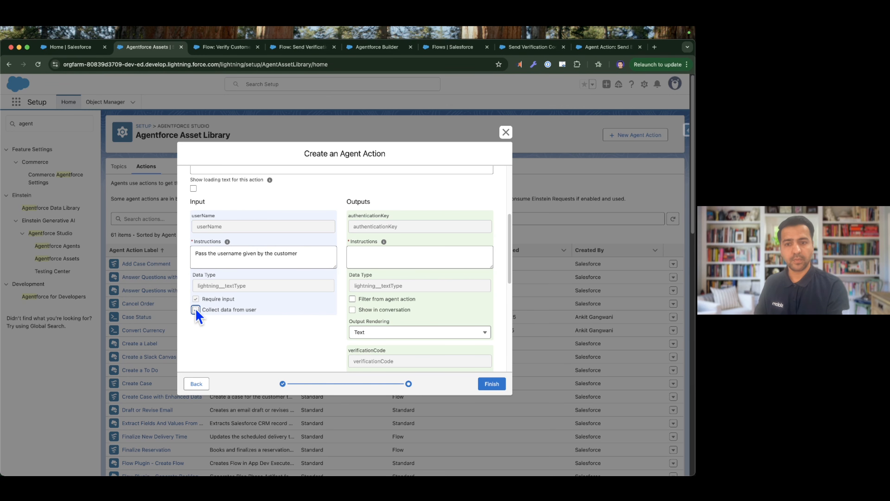
pyautogui.click(284, 255)
pyautogui.doubleClick(285, 254)
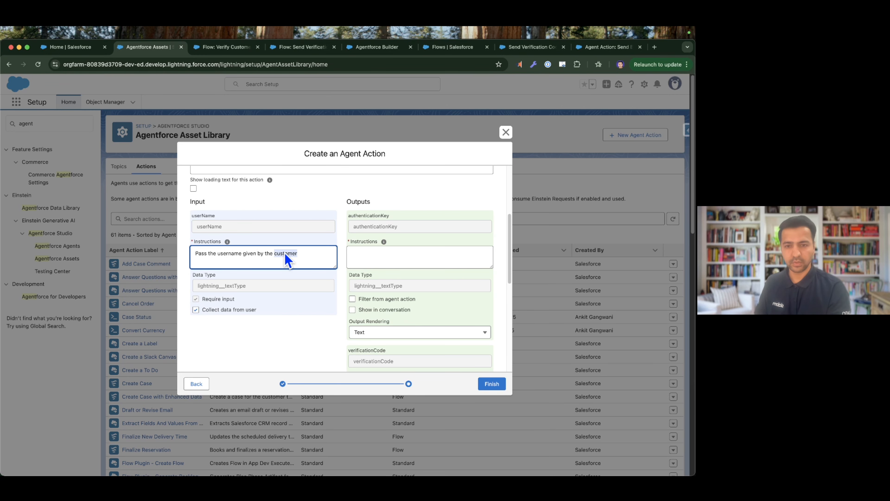
pyautogui.write('user')
pyautogui.click(255, 348)
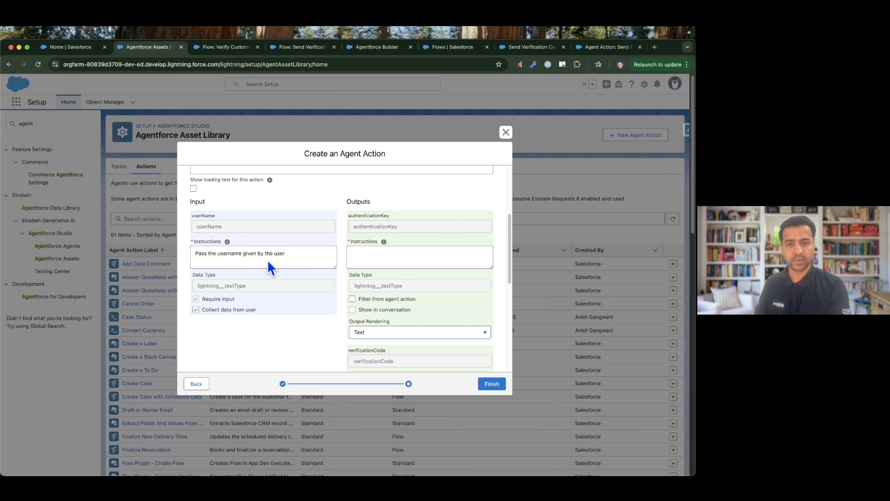
# Filter the authenticationKey output from the agent action and set its instructions to "Stores the authentication key that's used to generate the verification code.".
pyautogui.scroll(2, 392, 259)
pyautogui.scroll(-2, 392, 259)
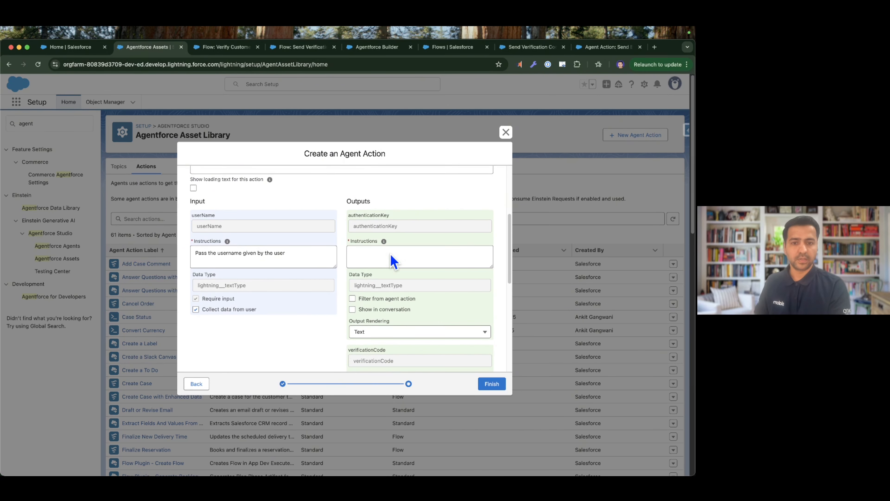
pyautogui.scroll(2, 378, 288)
pyautogui.scroll(-2, 372, 302)
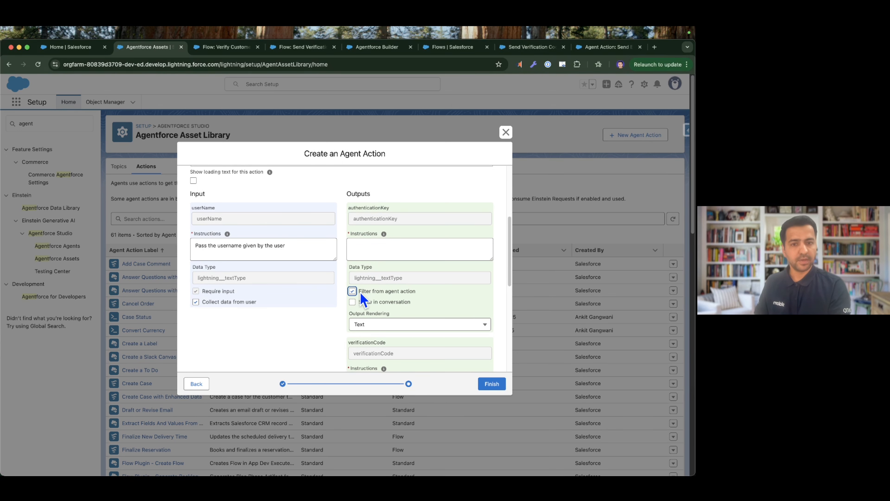
pyautogui.scroll(-3, 364, 298)
pyautogui.scroll(2, 369, 285)
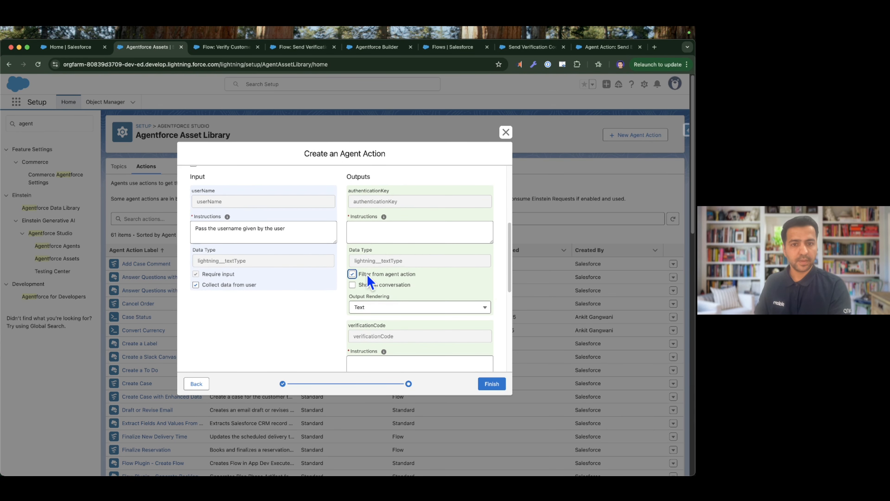
pyautogui.click(377, 233)
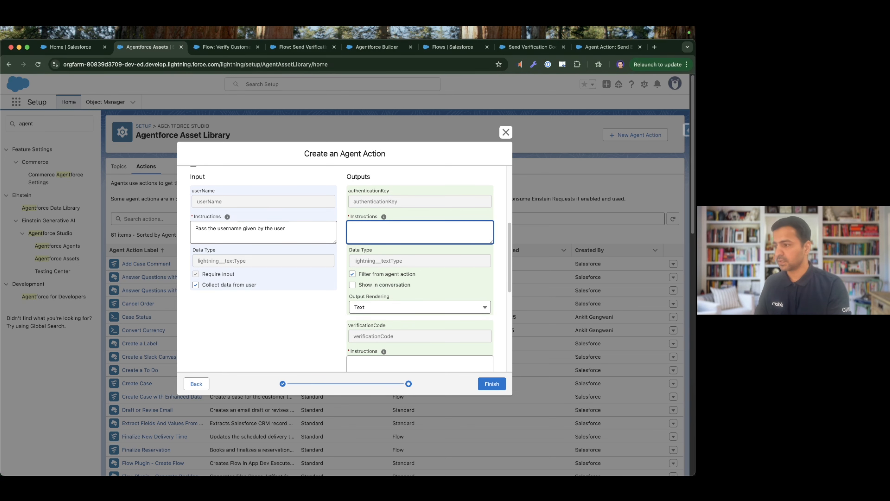
pyautogui.press('super+Tab')
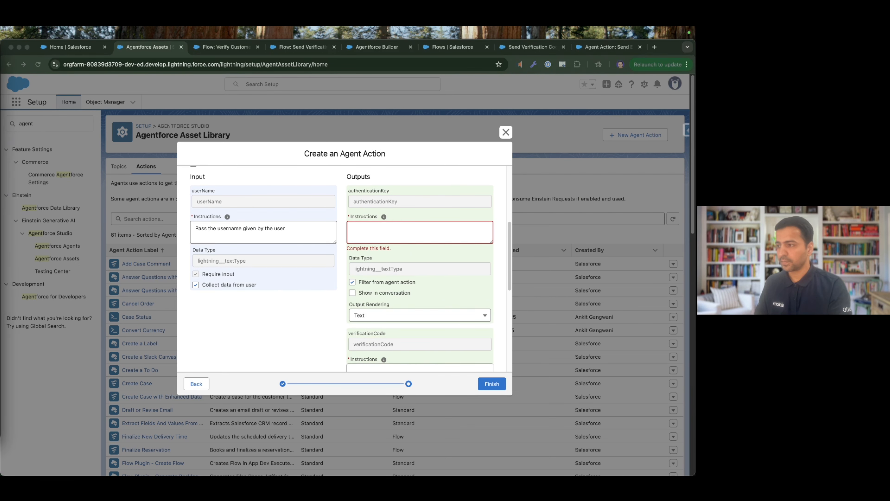
pyautogui.click(351, 234)
pyautogui.write("Stores the authentication key that's used to generate the verification code.")
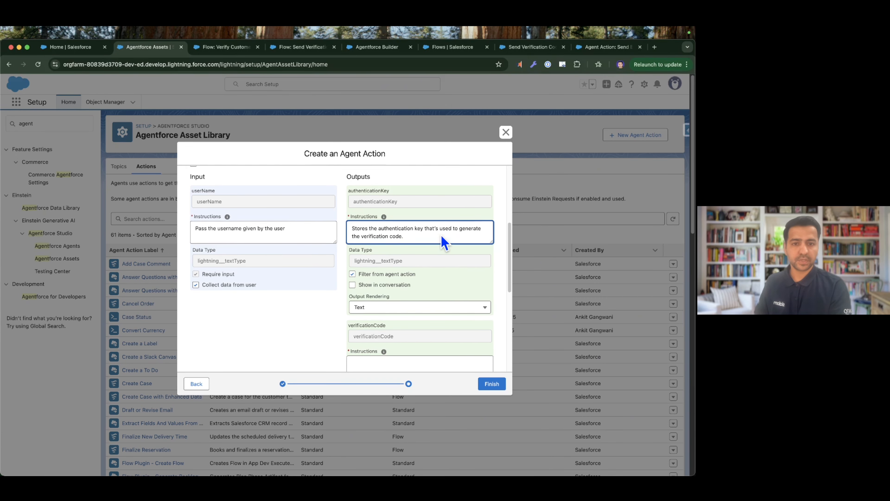
# Filter the verificationCode output from the agent action and set its instructions to "Stores the generated verification code.".
pyautogui.scroll(-6, 444, 242)
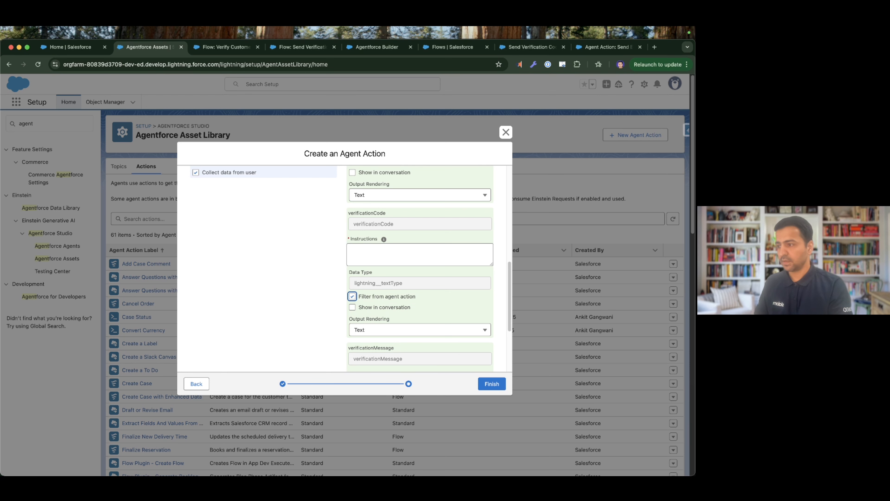
pyautogui.press('super+Tab')
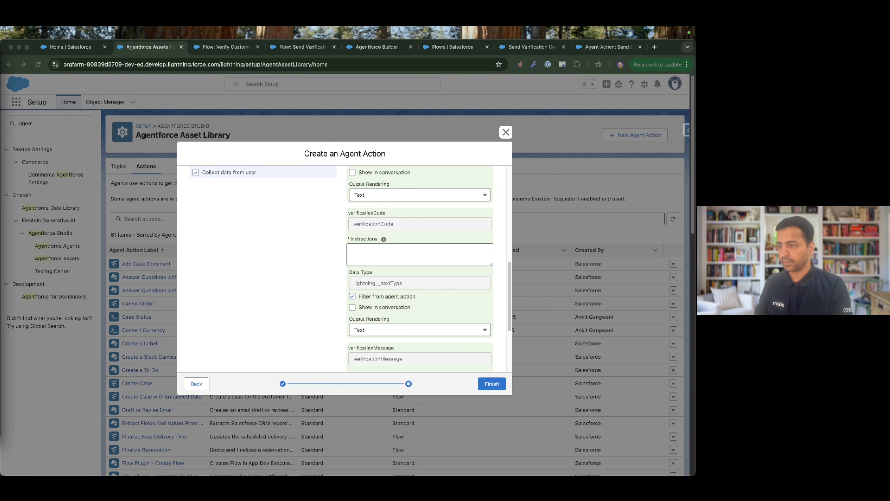
pyautogui.press('super+Tab')
pyautogui.click(376, 252)
pyautogui.press('super+v')
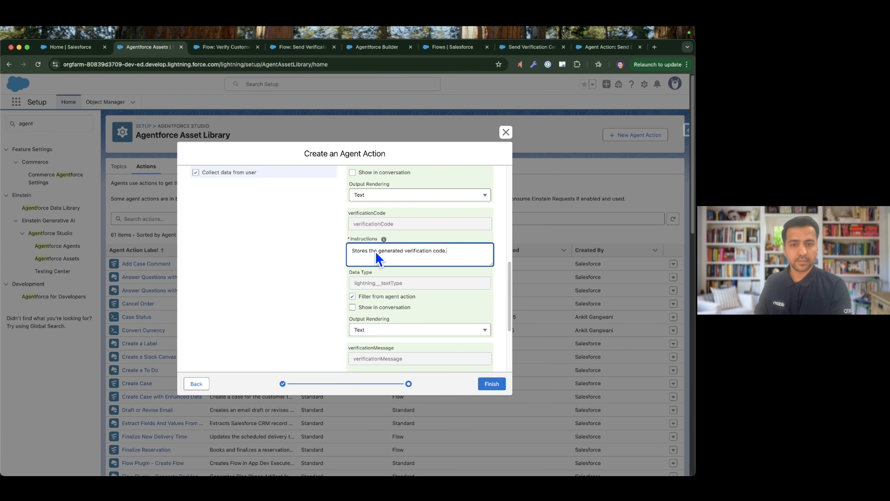
# Show the verificationMessage output in the conversation and set its instructions to "Stores a generic message that will be displayed to the user.".
pyautogui.scroll(-2, 417, 278)
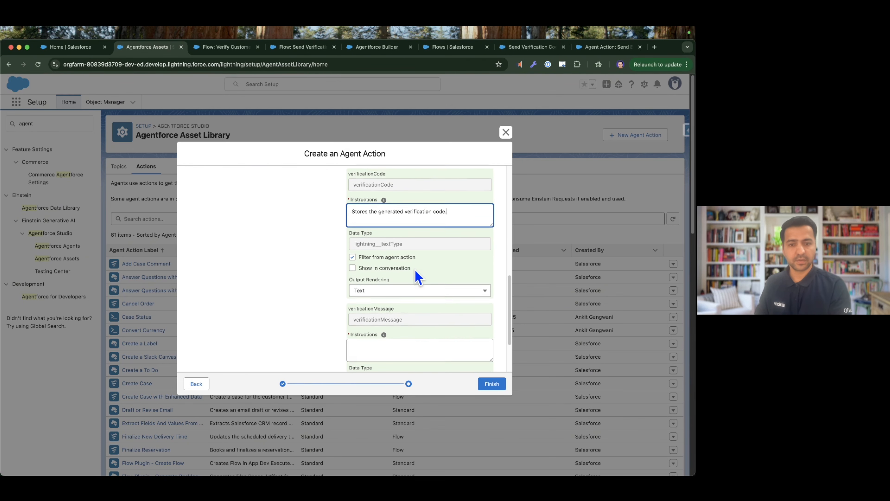
pyautogui.scroll(-3, 417, 277)
pyautogui.click(363, 283)
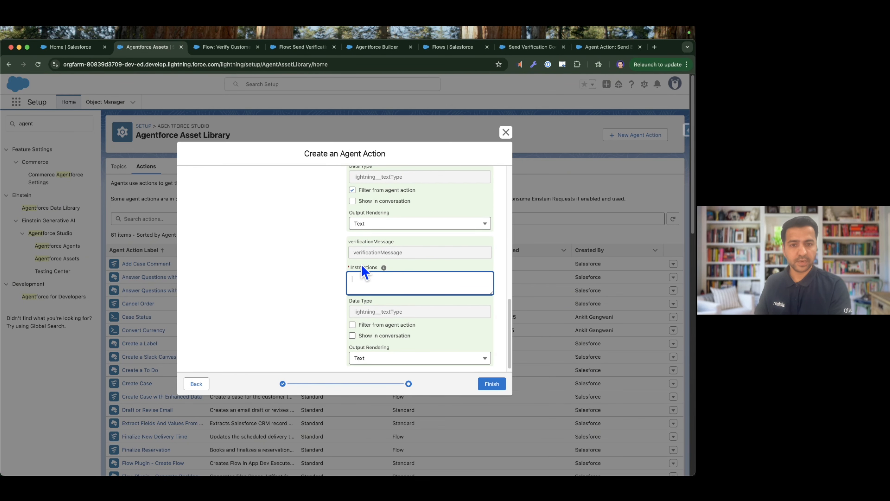
pyautogui.click(368, 340)
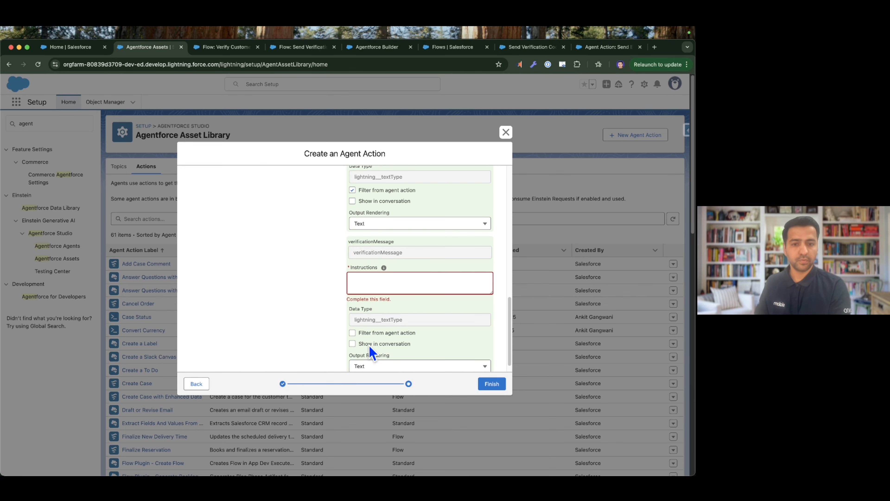
pyautogui.click(352, 343)
pyautogui.click(385, 287)
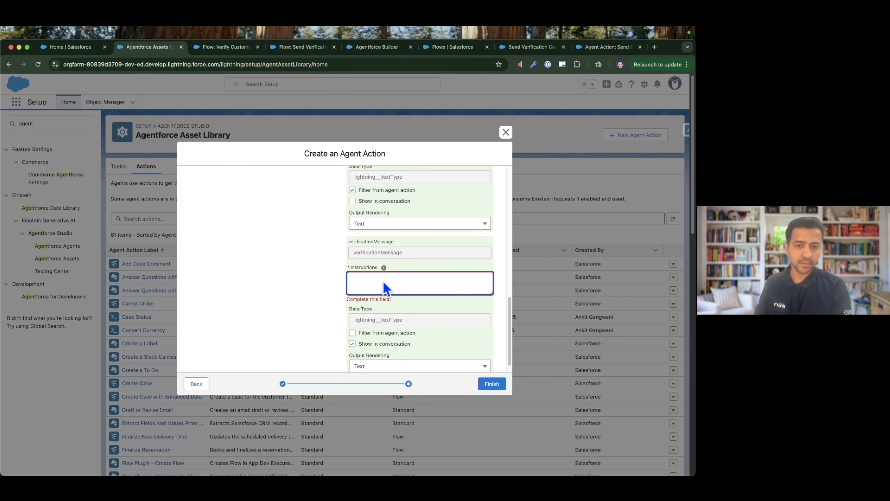
pyautogui.press('super+Tab')
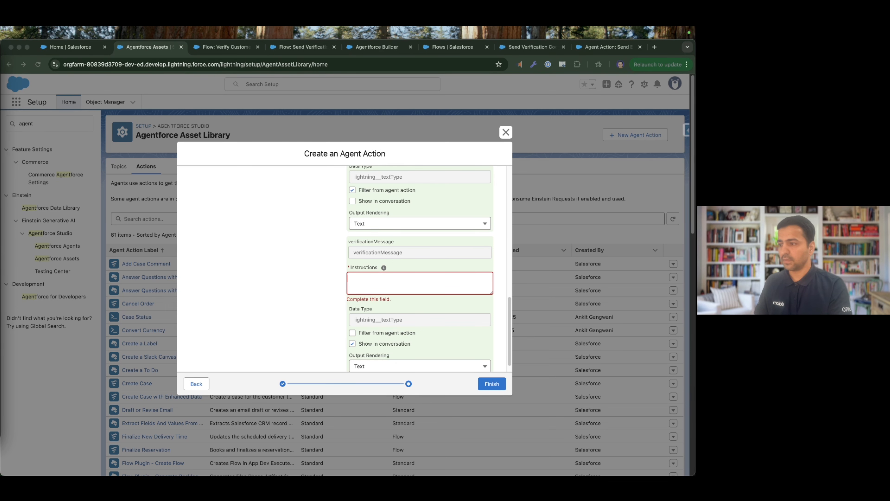
pyautogui.click(376, 293)
pyautogui.write('Stores a generic message that will be displayed to the user.')
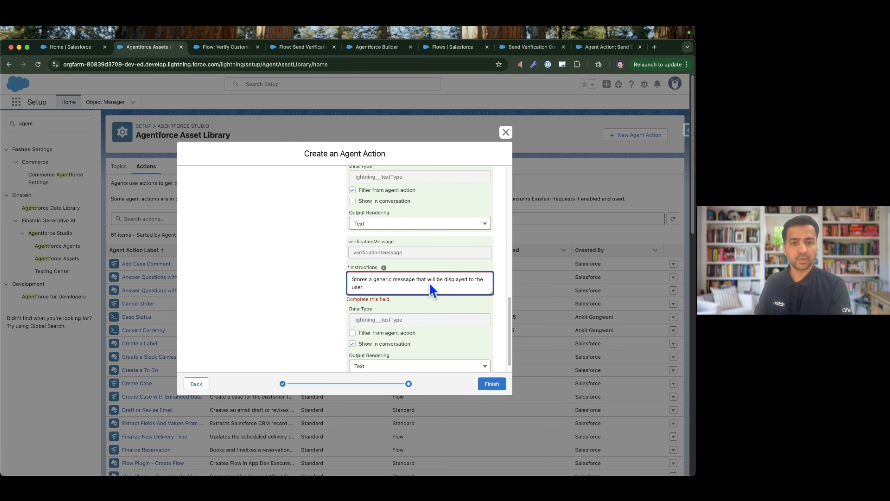
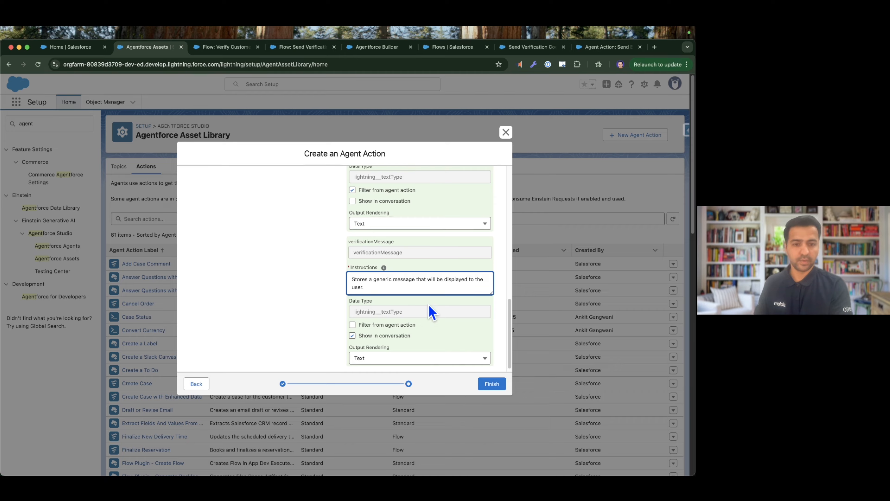
# Review the configured inputs and outputs, and finish creating the send verification code agent action.
pyautogui.scroll(10, 432, 312)
pyautogui.scroll(-4, 508, 372)
pyautogui.click(498, 384)
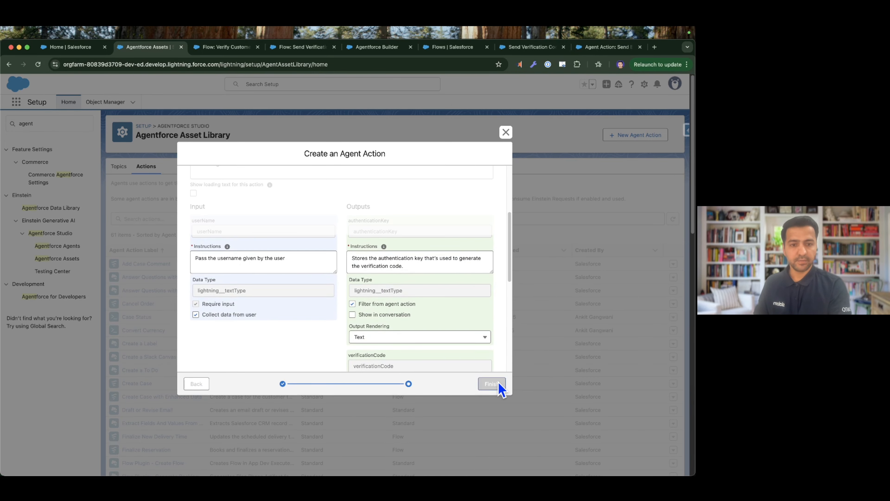
# Check the "Send OTP To Email for Verification" checklist slide for the remaining setup tasks, and return to the Agentforce Asset Library.
pyautogui.hotkey('ctrl', 'Right')
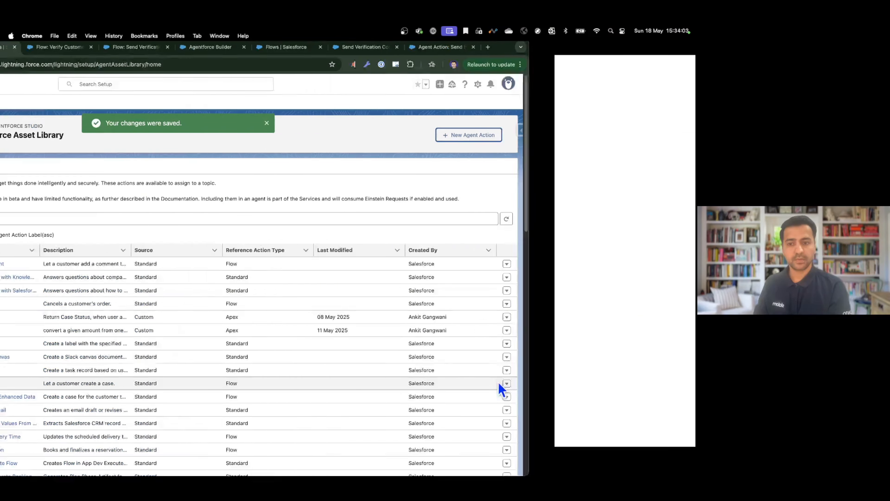
pyautogui.press('Right')
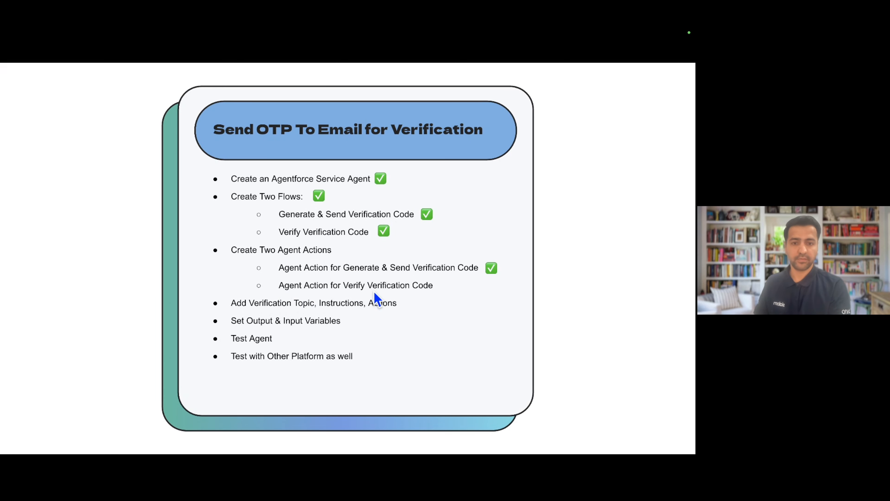
pyautogui.hotkey('ctrl', 'Left')
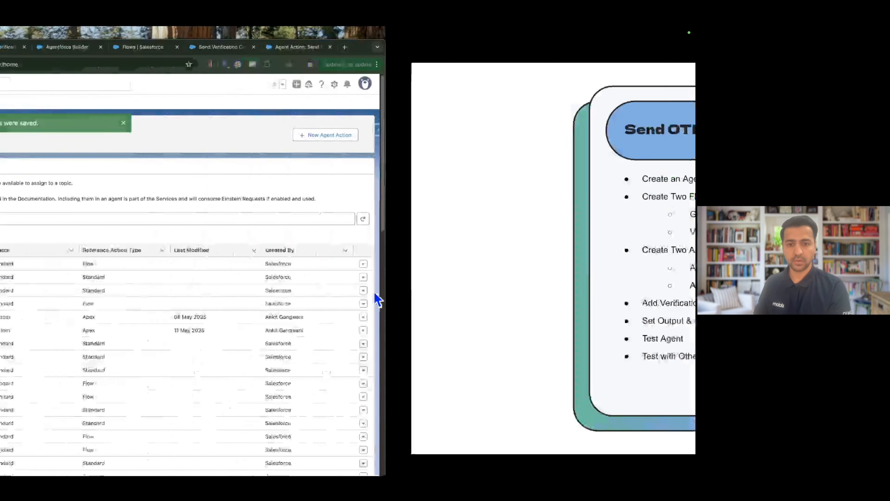
# Start a new agent action of reference type Flow based on the Verify Customer Code flow, and proceed to its configuration.
pyautogui.click(636, 136)
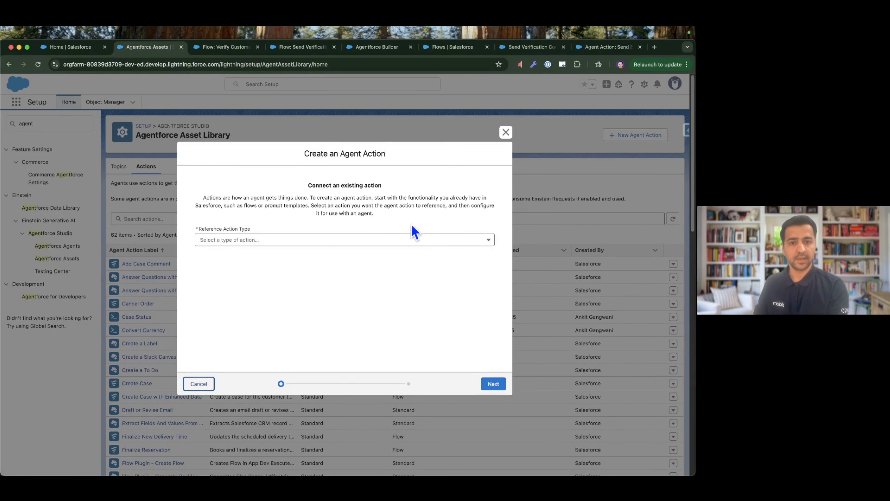
pyautogui.click(271, 242)
pyautogui.click(252, 285)
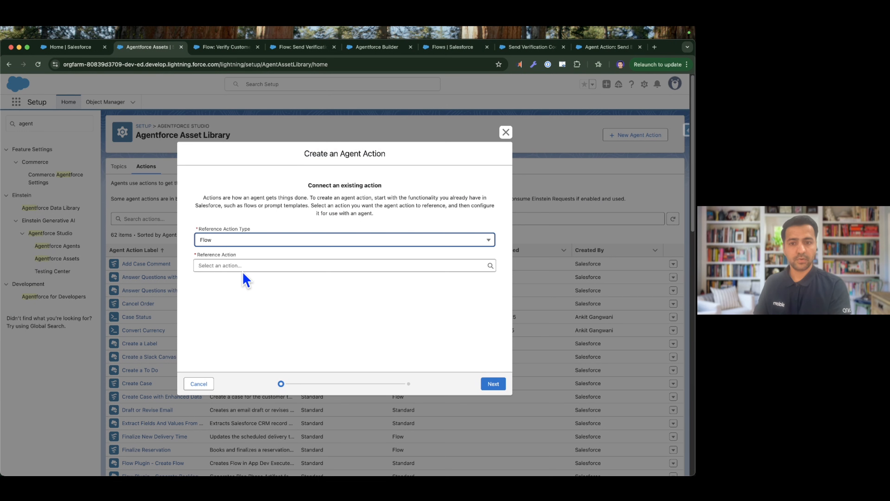
pyautogui.click(242, 270)
pyautogui.click(245, 323)
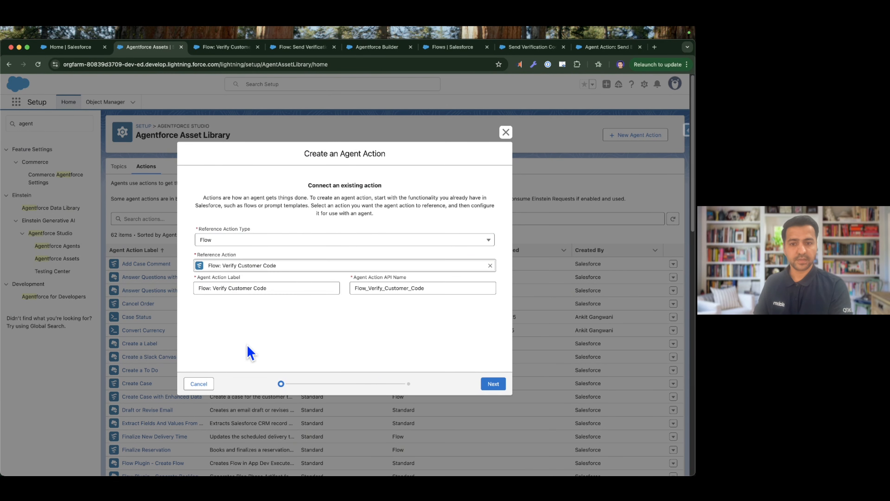
pyautogui.click(494, 384)
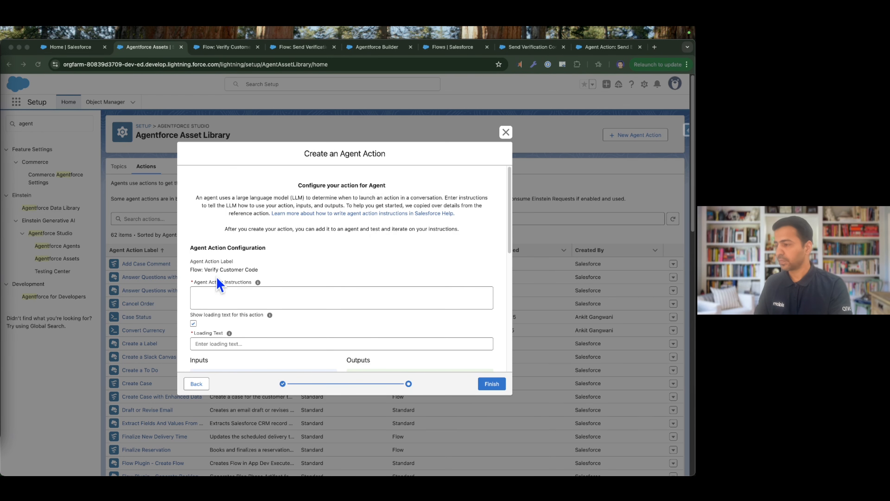
# Set the action instructions to "Verifies whether the verification code entered by the user matches the code sent to the user's email address." and disable loading text.
pyautogui.click(283, 291)
pyautogui.press('super+v')
pyautogui.scroll(-2, 280, 285)
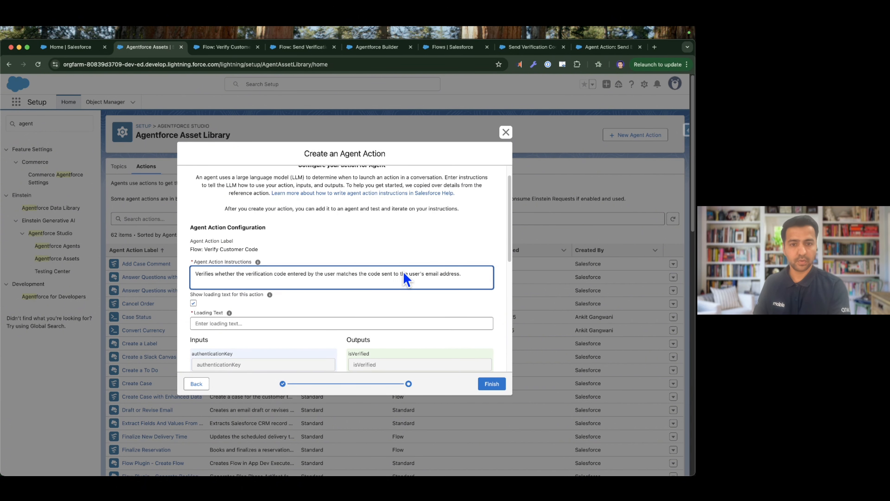
pyautogui.scroll(-4, 445, 283)
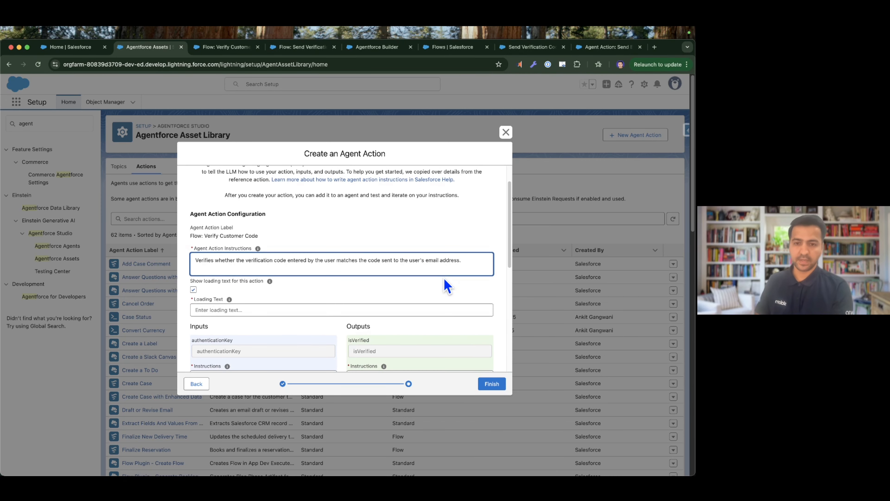
pyautogui.click(194, 267)
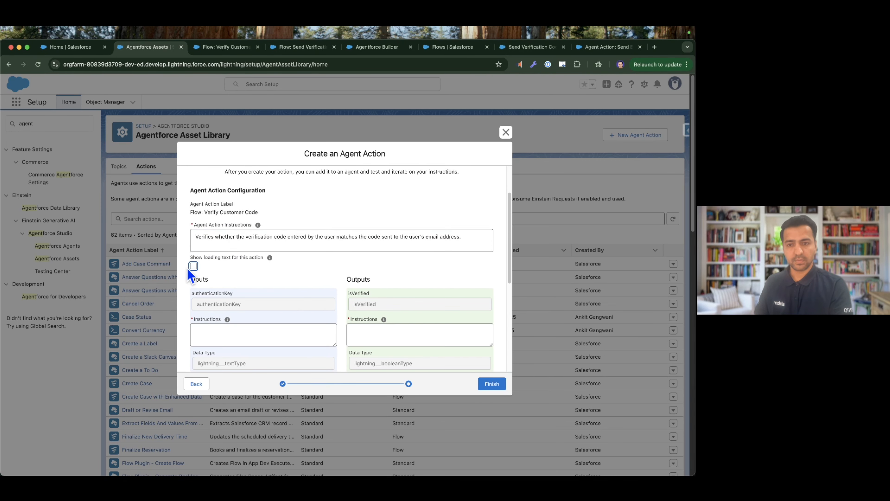
# Make the authenticationKey input of the agent action required.
pyautogui.scroll(-3, 285, 273)
pyautogui.scroll(-2, 223, 242)
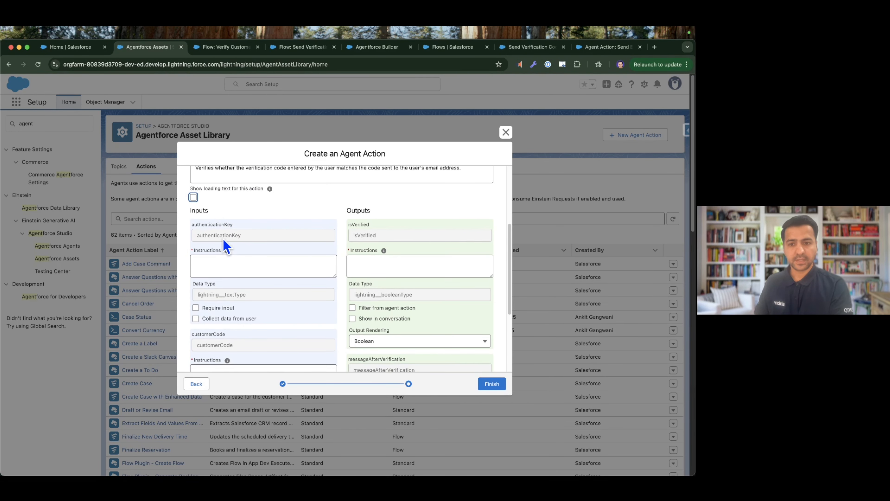
pyautogui.click(197, 308)
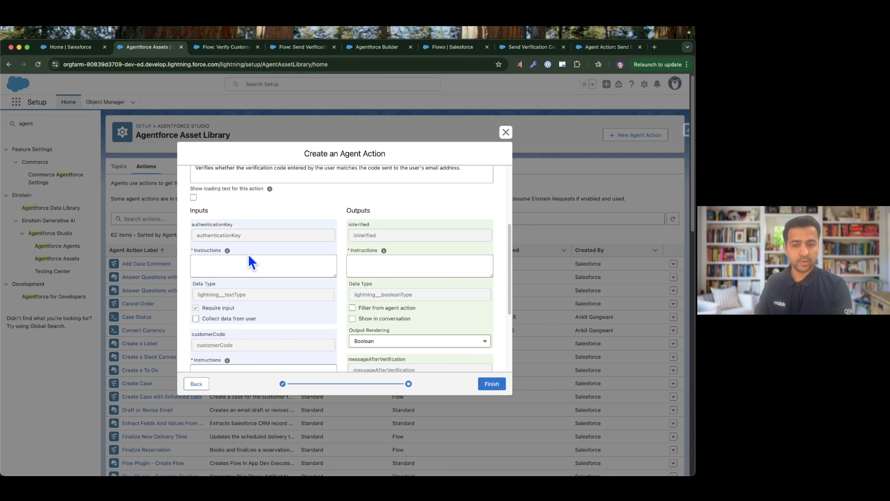
pyautogui.scroll(1, 236, 250)
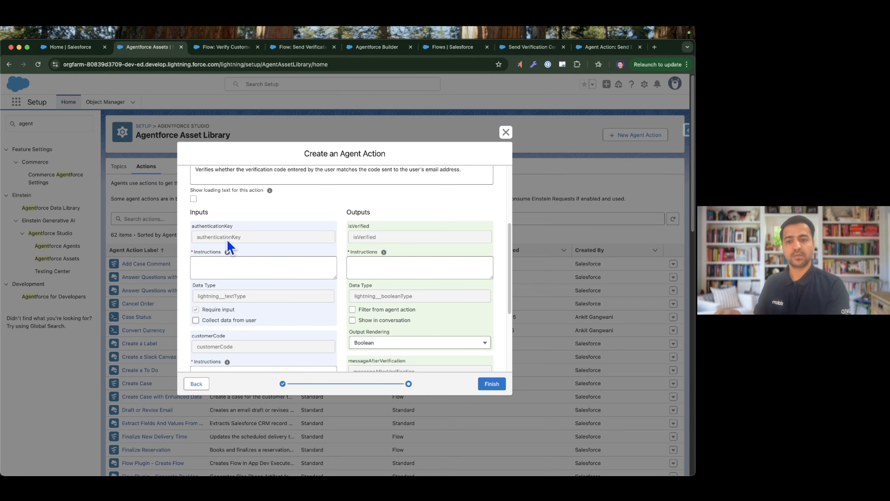
# Make the customerCode input required and have its data collected from the user.
pyautogui.scroll(-1, 228, 243)
pyautogui.scroll(-1, 228, 245)
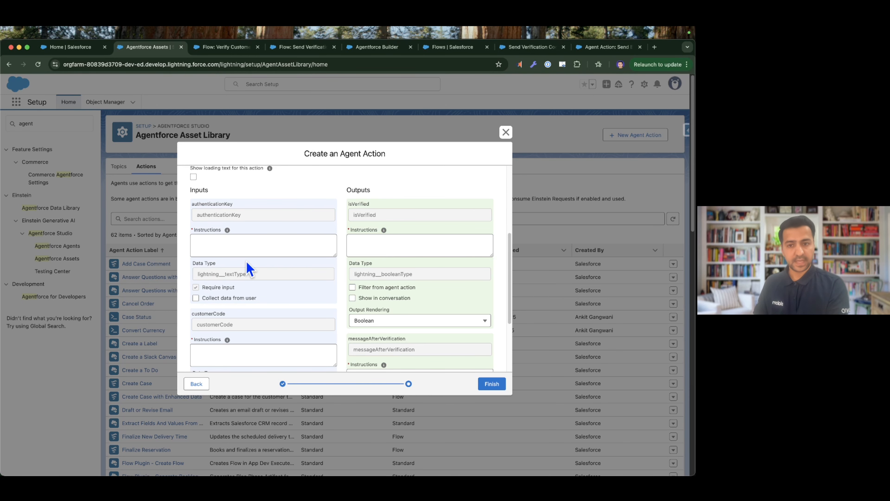
pyautogui.scroll(-3, 248, 268)
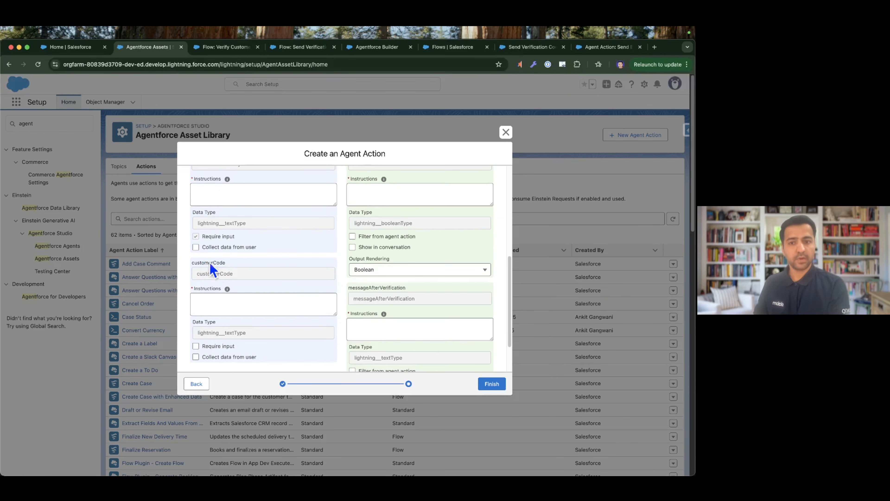
pyautogui.click(204, 346)
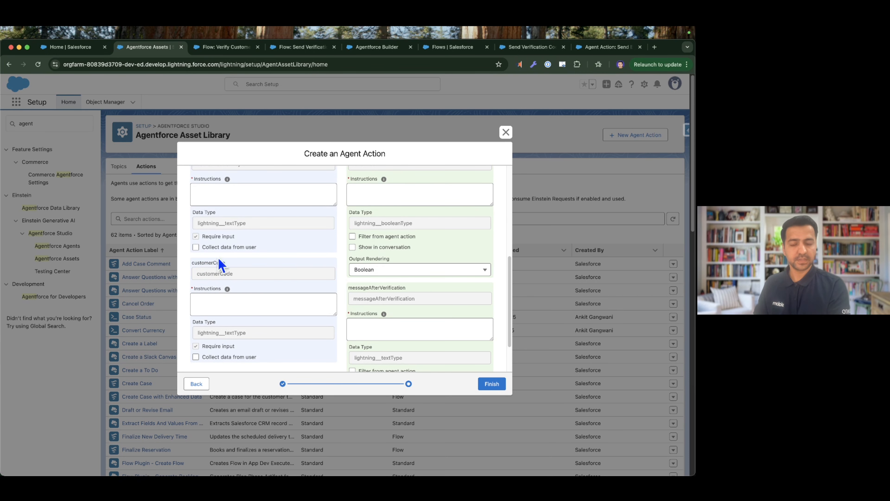
pyautogui.scroll(-1, 260, 318)
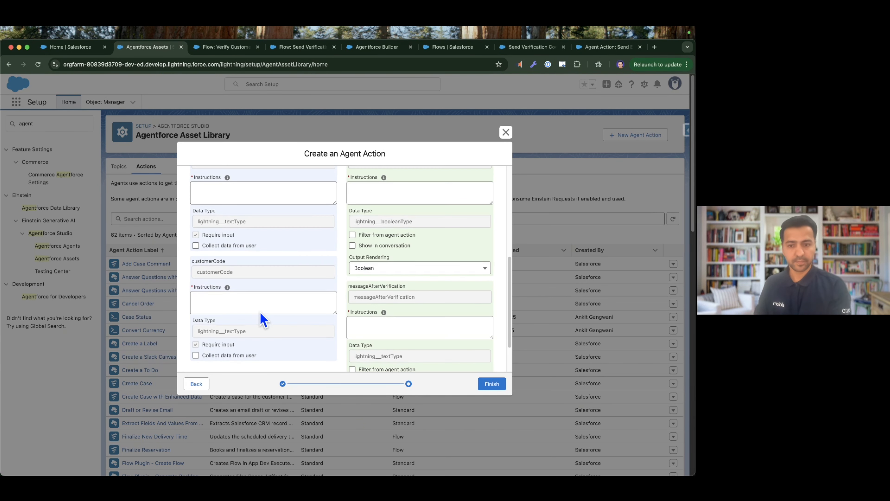
pyautogui.click(216, 355)
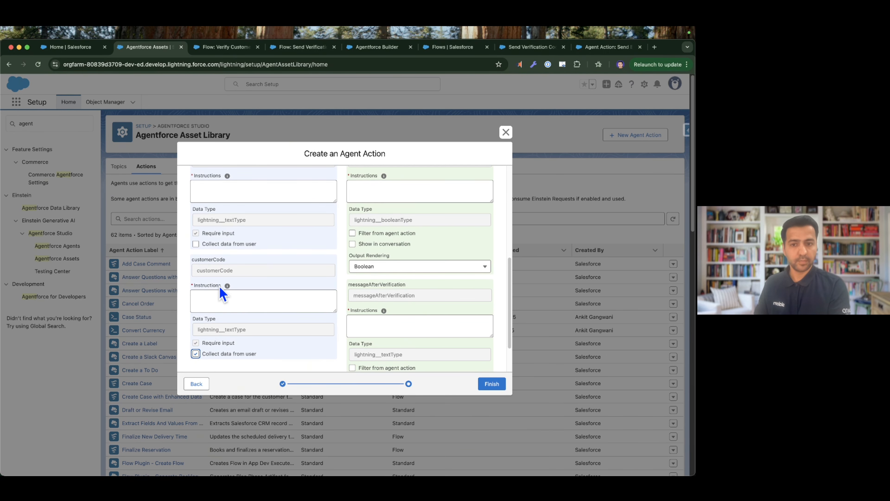
# Set the authenticationKey input's instructions to "Stores the authentication key that's used to generate the verification code.".
pyautogui.scroll(3, 219, 285)
pyautogui.click(225, 245)
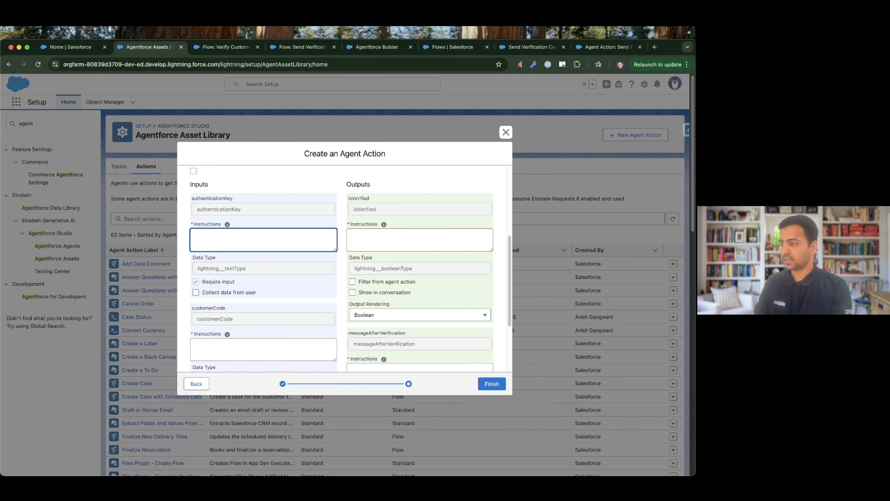
pyautogui.press('super+Tab')
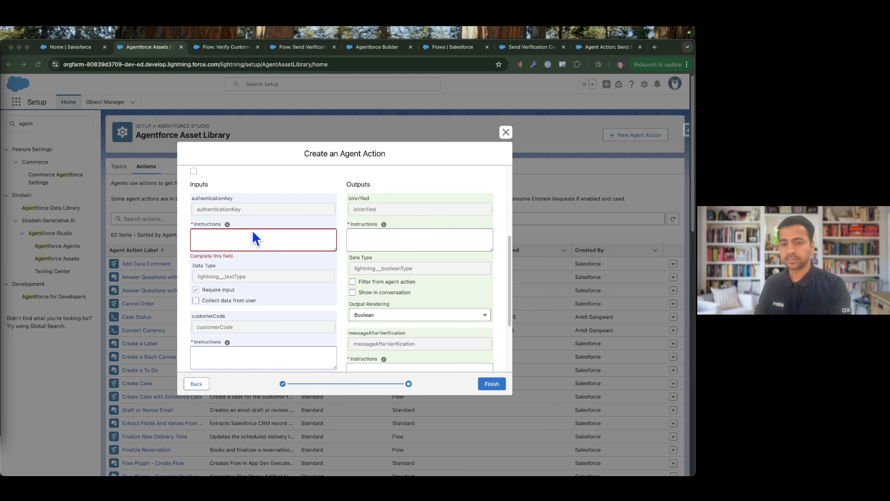
pyautogui.click(252, 247)
pyautogui.write('Stores the authentication key that’s used to generate the verification code.')
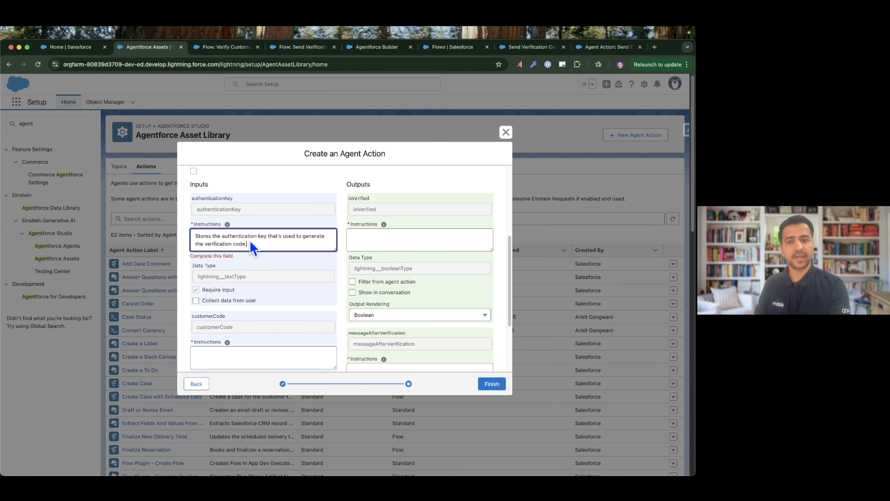
# Set the customerCode input's instructions to "Pass the customer code given by the user".
pyautogui.scroll(-2, 251, 244)
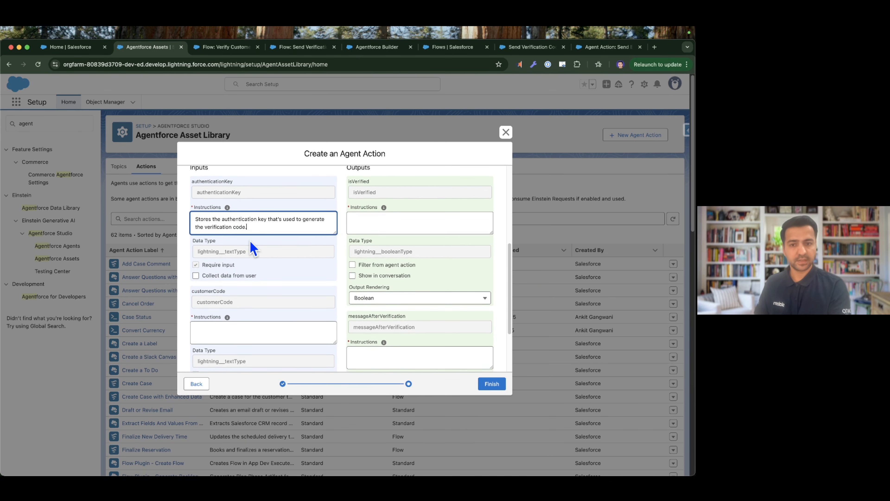
pyautogui.click(201, 312)
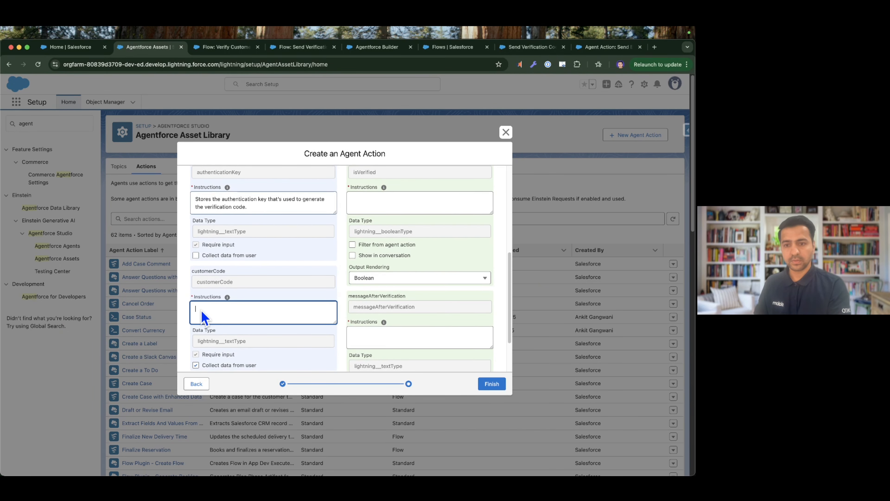
pyautogui.write('Pass the ')
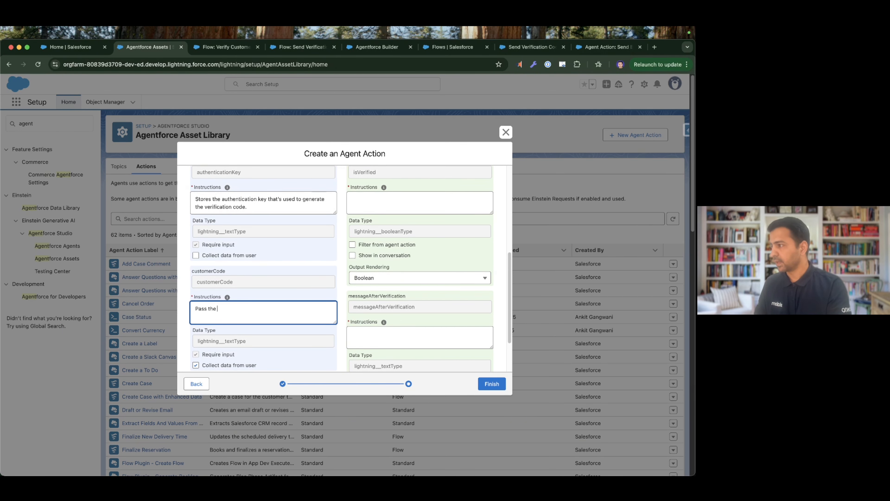
pyautogui.write('customer code given')
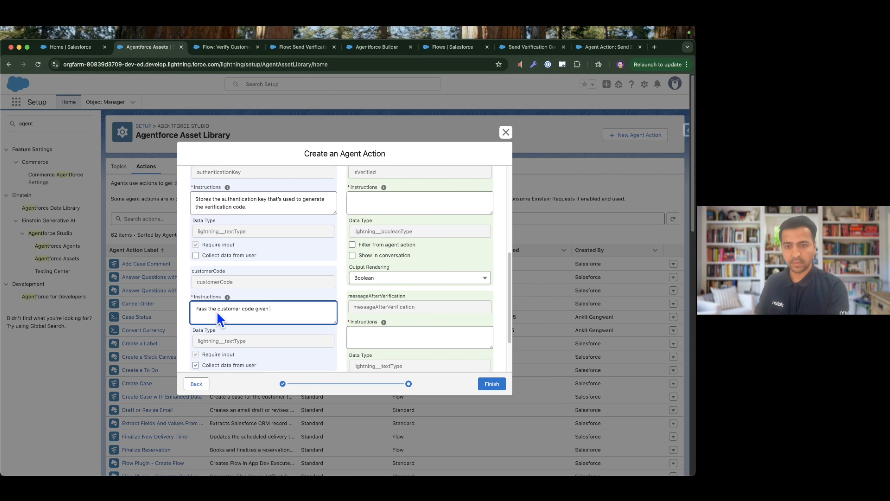
pyautogui.write(' by the use')
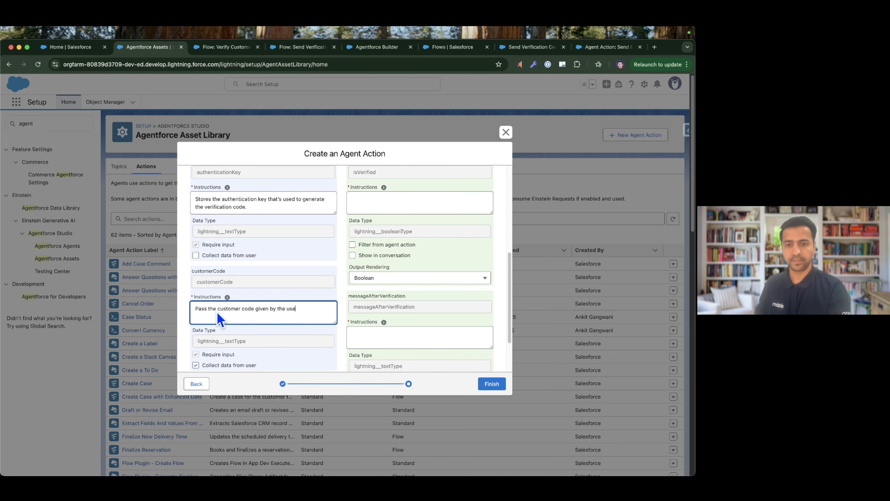
pyautogui.write('r')
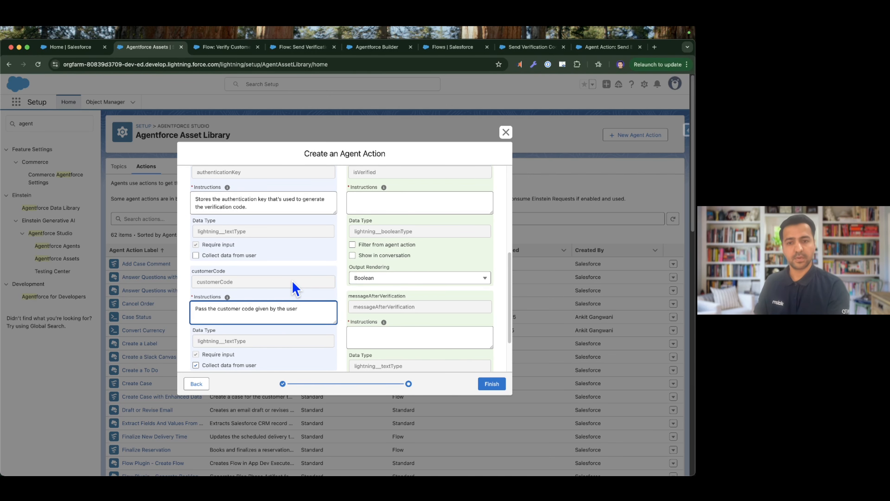
pyautogui.scroll(-1, 293, 282)
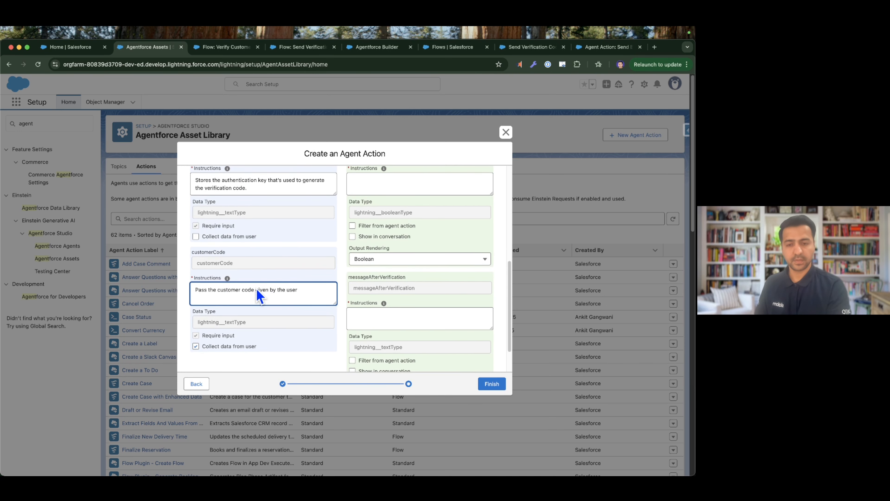
pyautogui.scroll(1, 260, 296)
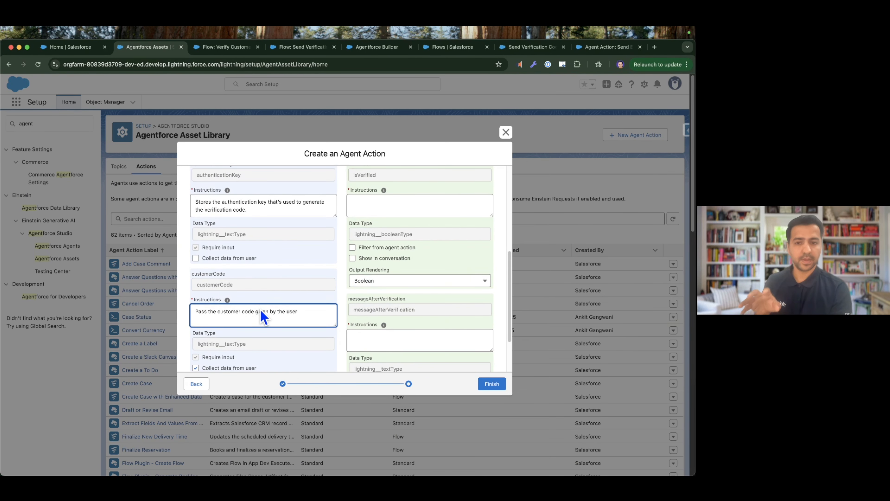
pyautogui.scroll(5, 260, 299)
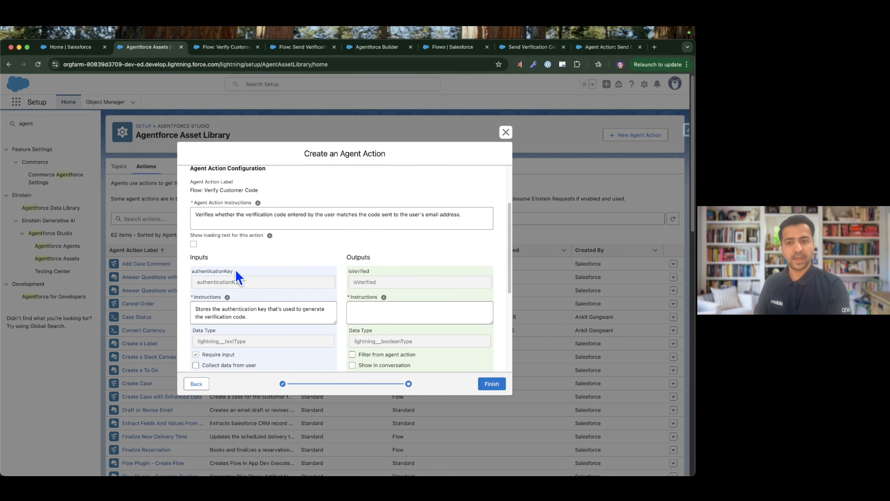
pyautogui.moveTo(192, 272); pyautogui.dragTo(235, 277)
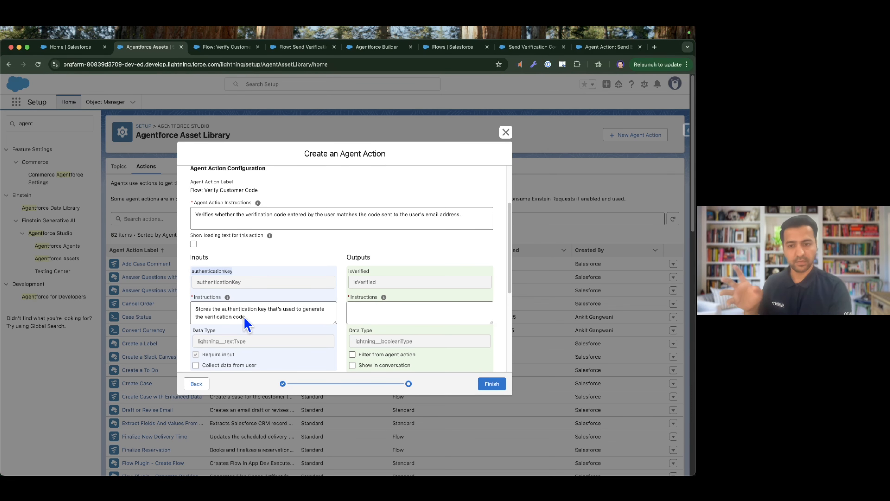
# Filter the isVerified output from the agent action.
pyautogui.scroll(-3, 406, 304)
pyautogui.rightClick(392, 289)
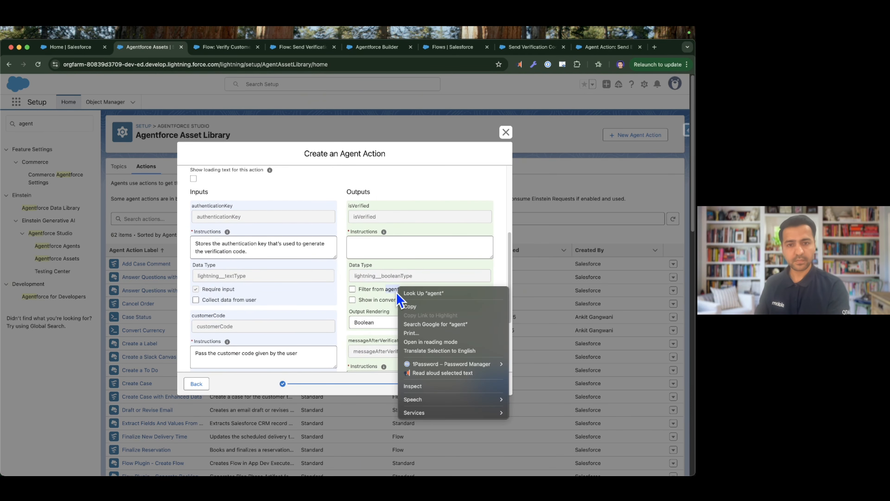
pyautogui.press('Escape')
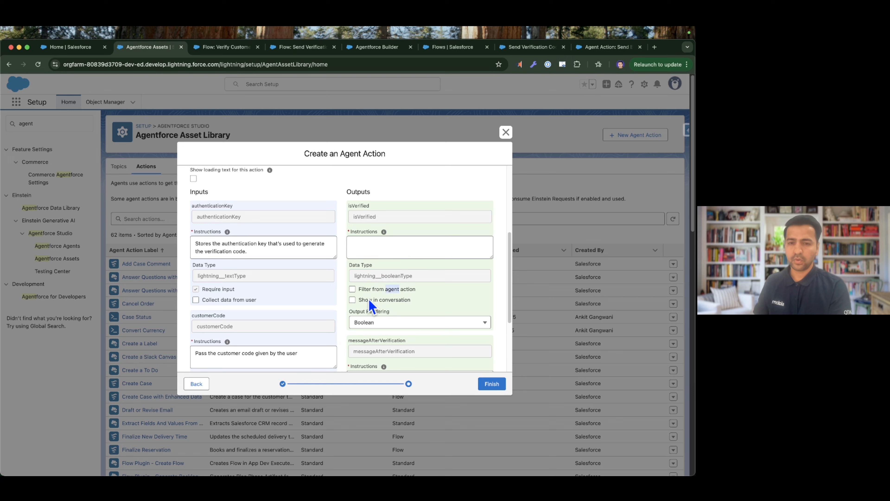
pyautogui.click(361, 289)
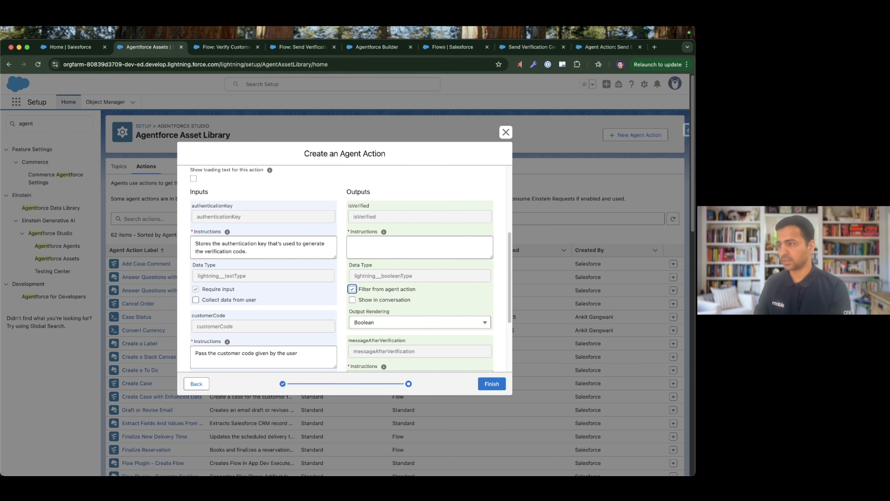
# Set the isVerified output's instructions to "Stores a boolean value that indicates whether the customer code is verified.".
pyautogui.press('super+Tab')
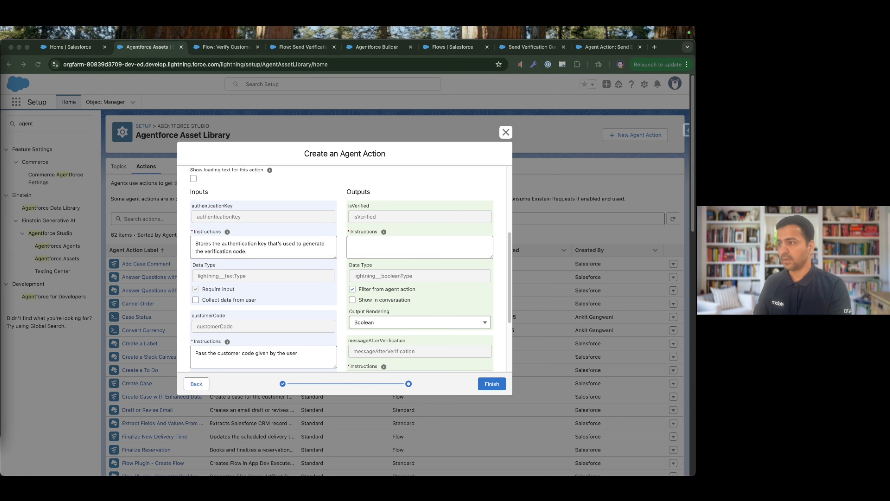
pyautogui.click(364, 226)
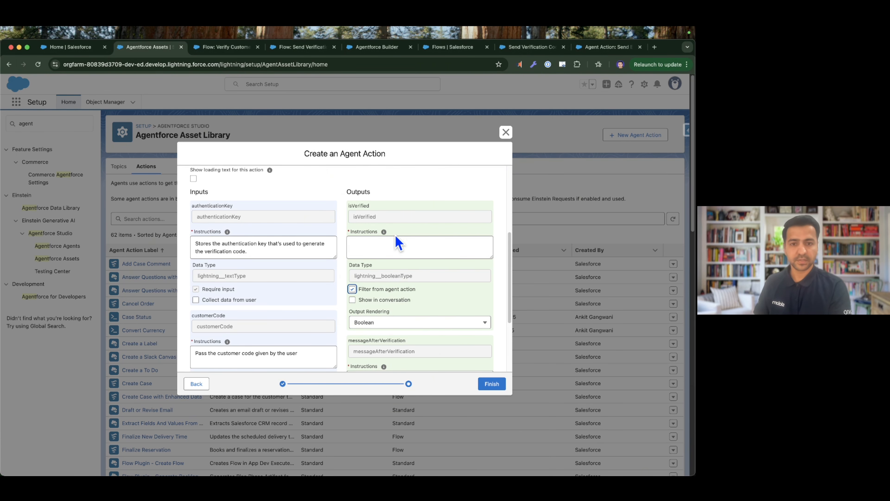
pyautogui.click(383, 253)
pyautogui.press('super+v')
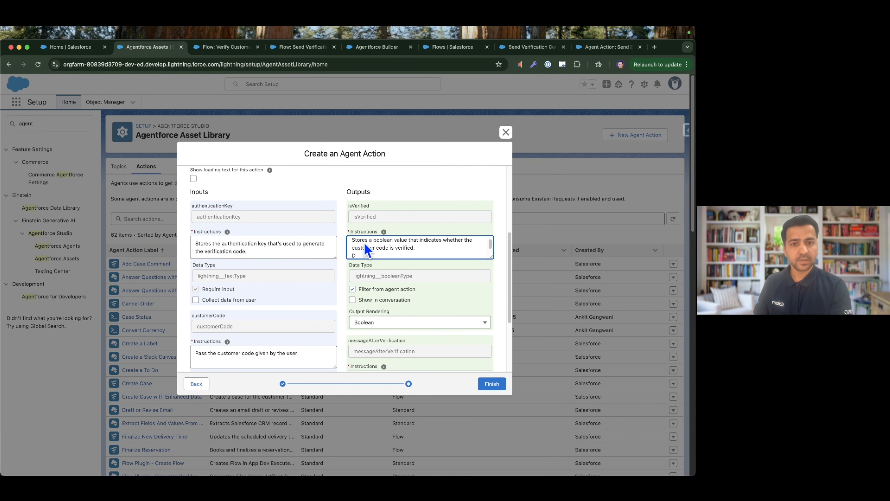
pyautogui.press('BackSpace')
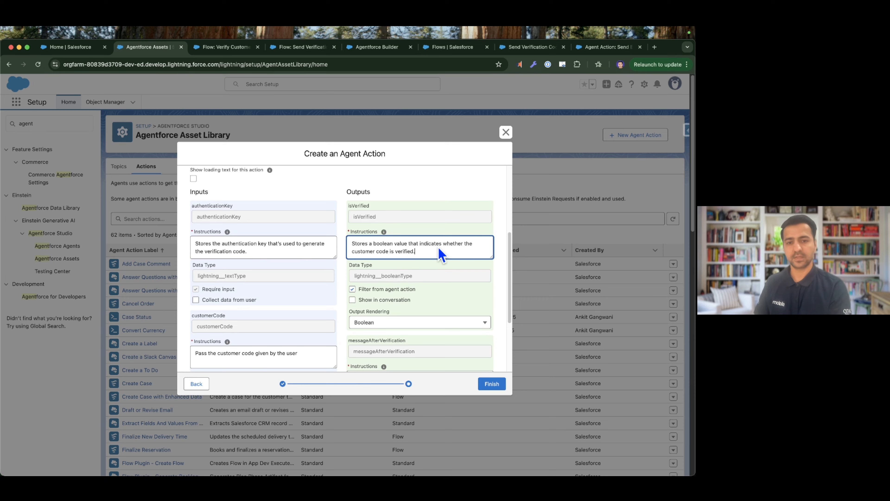
# Show the messageAfterVerification output in the conversation and set its instructions to "Show the verification message to the UI.".
pyautogui.scroll(-4, 438, 249)
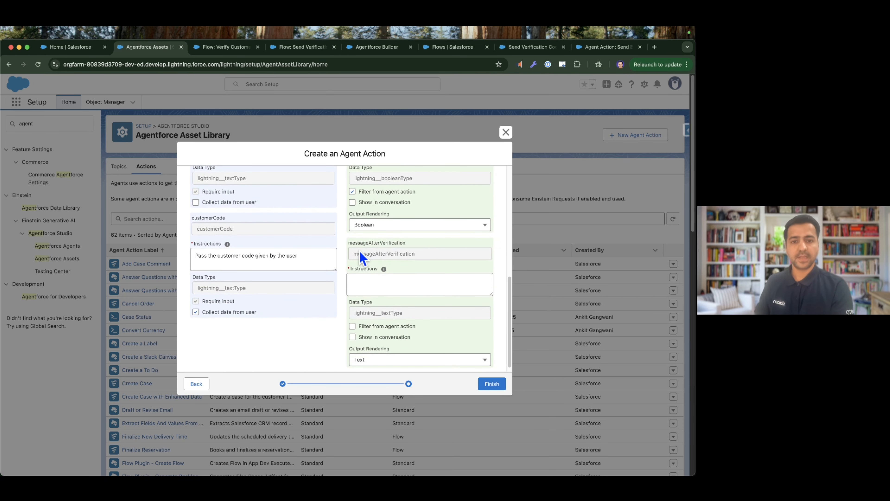
pyautogui.scroll(-2, 415, 257)
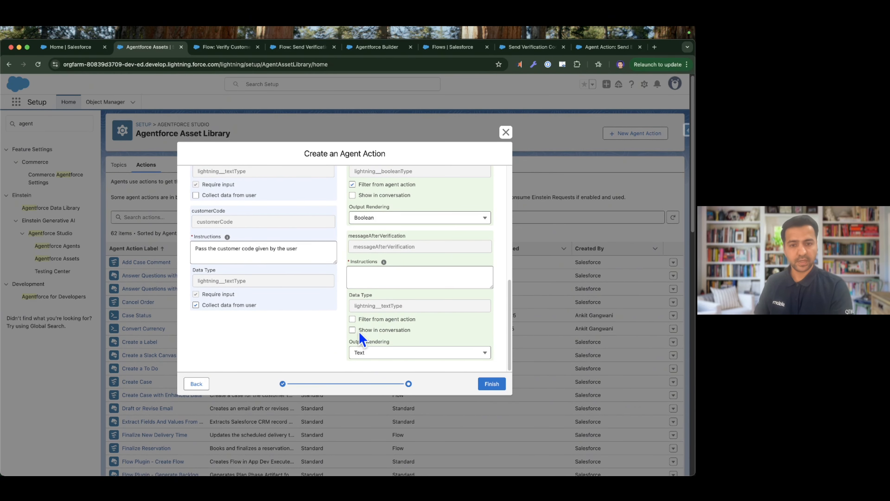
pyautogui.click(352, 330)
pyautogui.click(371, 284)
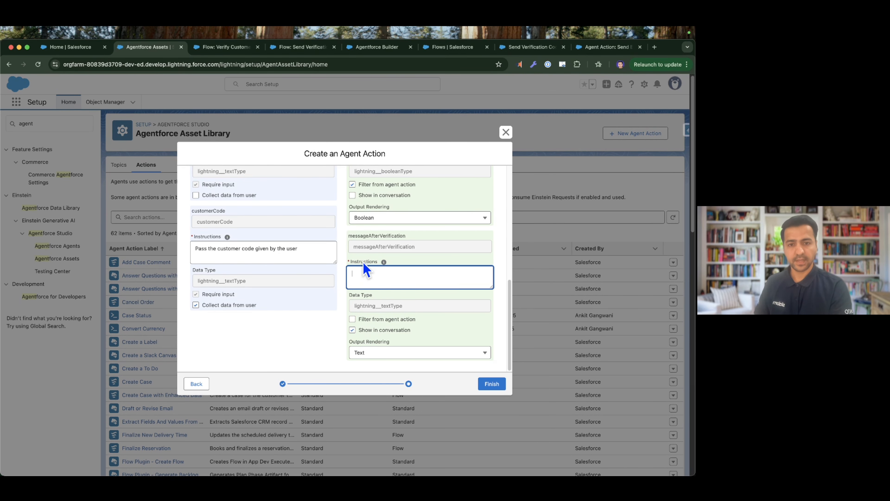
pyautogui.click(1, 288)
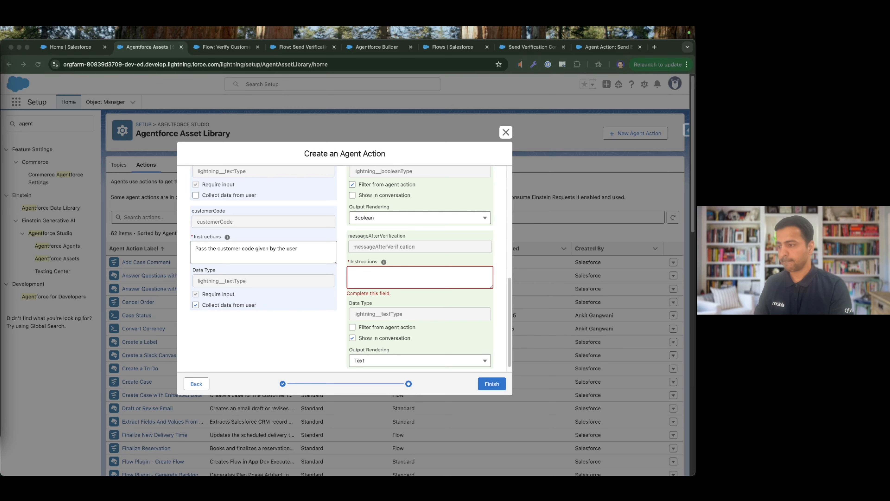
pyautogui.click(403, 282)
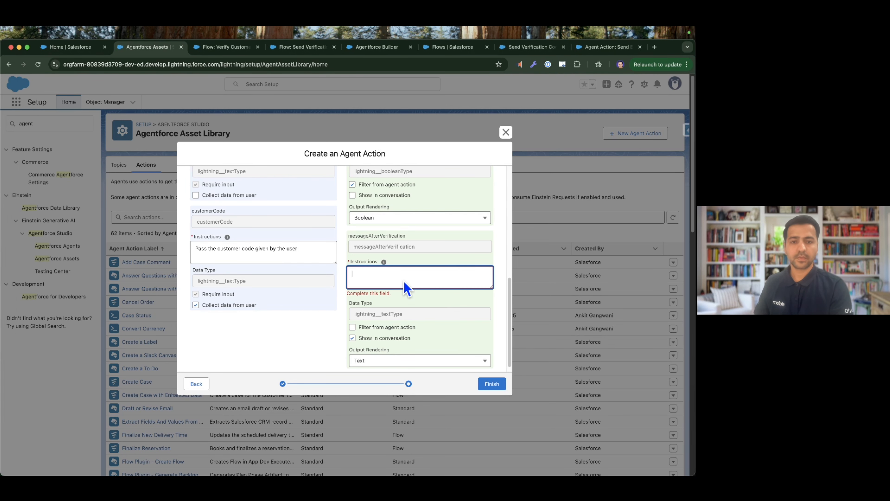
pyautogui.write('Show the verification message to the UI.')
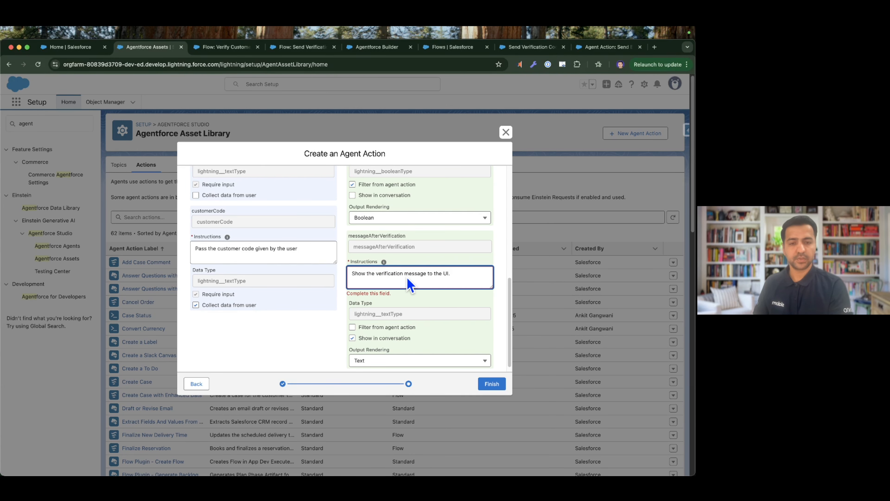
# Review the configured inputs and outputs and finish creating the Verify Customer Code agent action.
pyautogui.scroll(-1, 474, 282)
pyautogui.scroll(1, 419, 312)
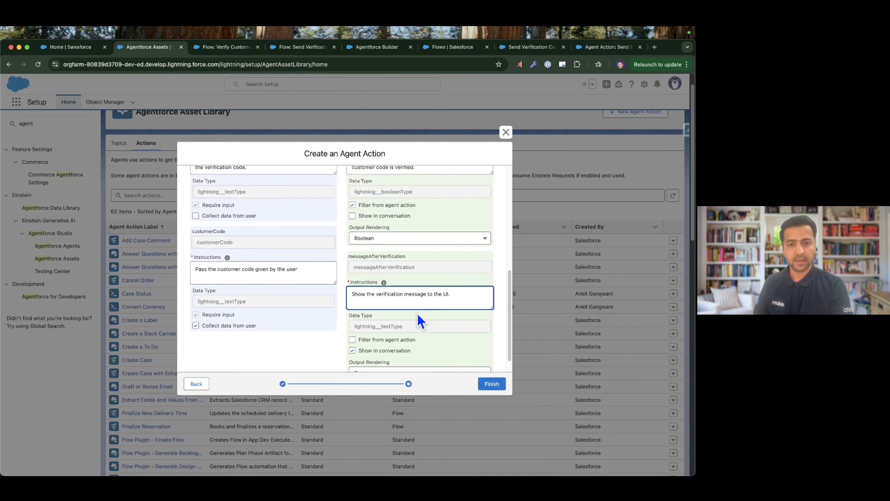
pyautogui.scroll(5, 420, 314)
pyautogui.click(492, 384)
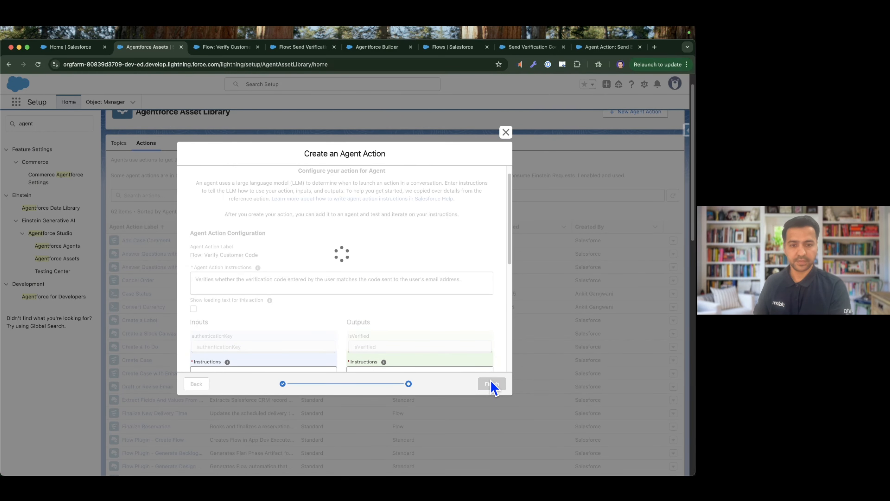
pyautogui.hotkey('ctrl', 'Right')
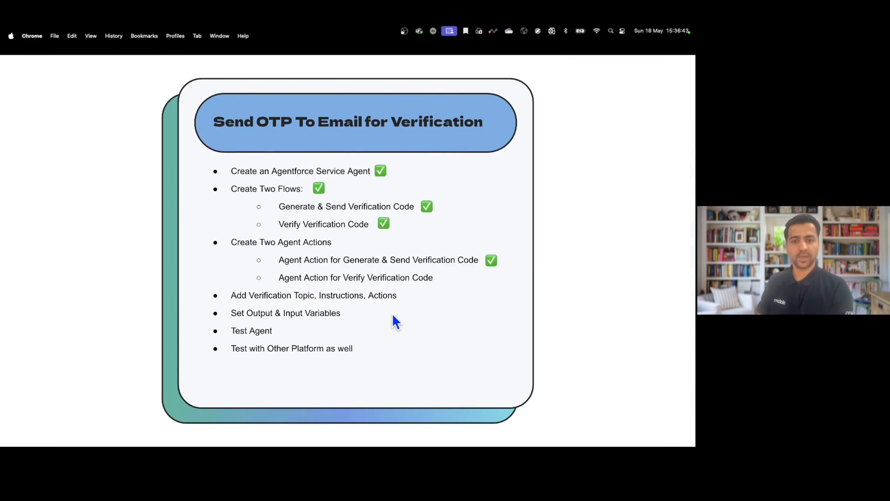
pyautogui.click(457, 314)
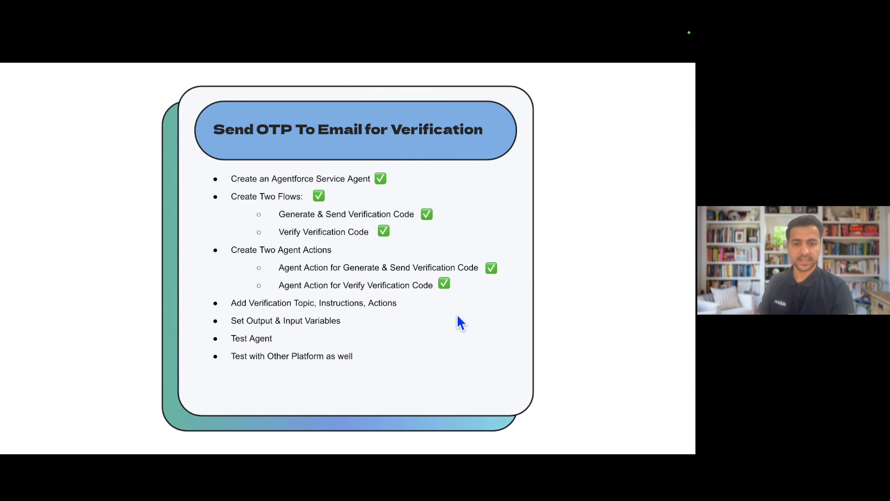
pyautogui.click(458, 314)
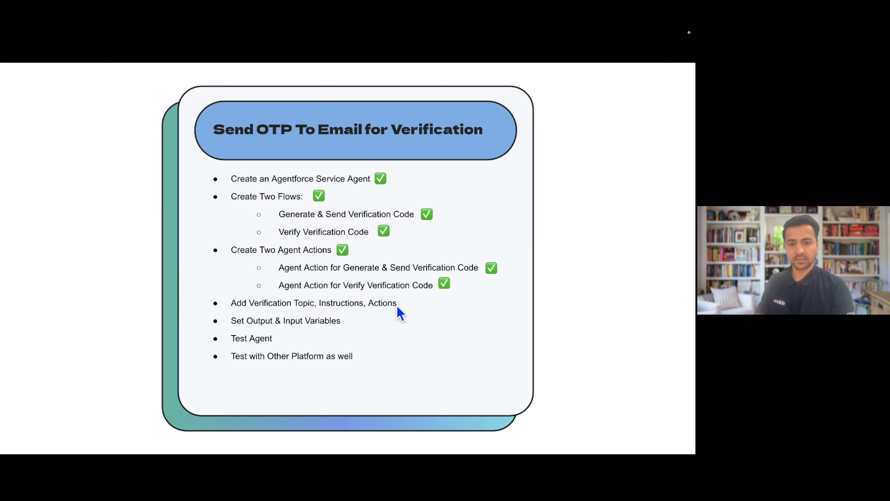
pyautogui.hotkey('ctrl', 'Left')
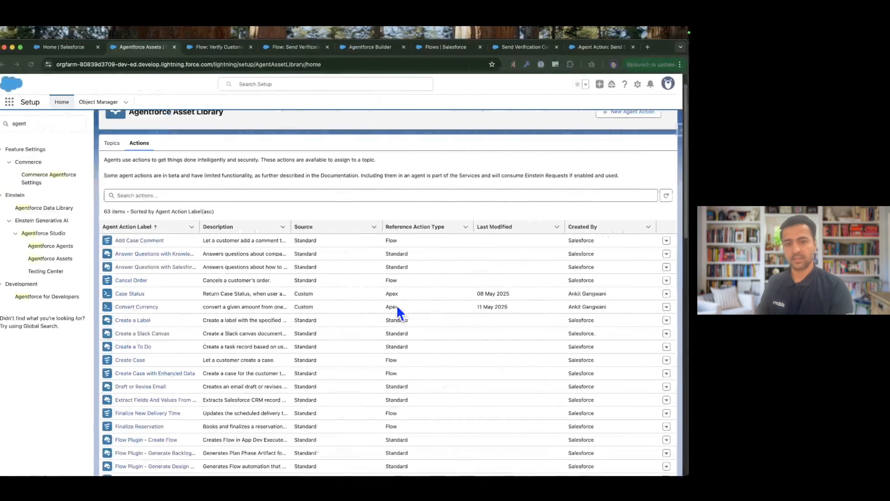
# Close the browser pages of the Verify Customer Code flow and the Send Verification flow.
pyautogui.click(225, 52)
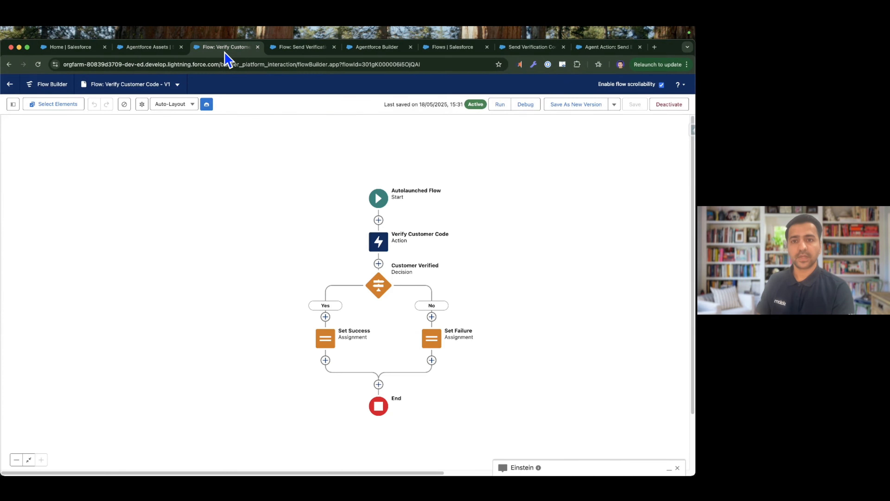
pyautogui.press('super+w')
pyautogui.press('super+w')
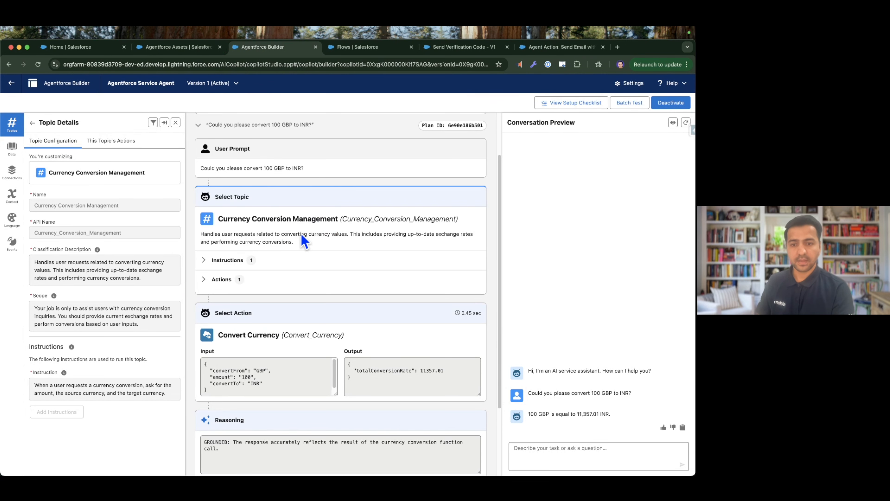
# Return to the agent's topic list and deactivate the Agentforce Service Agent so its topics can be edited.
pyautogui.click(32, 122)
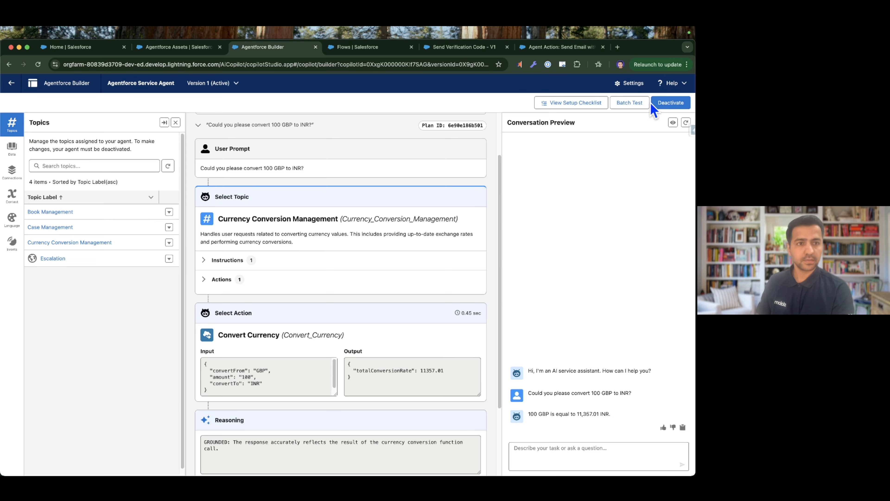
pyautogui.click(675, 106)
pyautogui.click(361, 293)
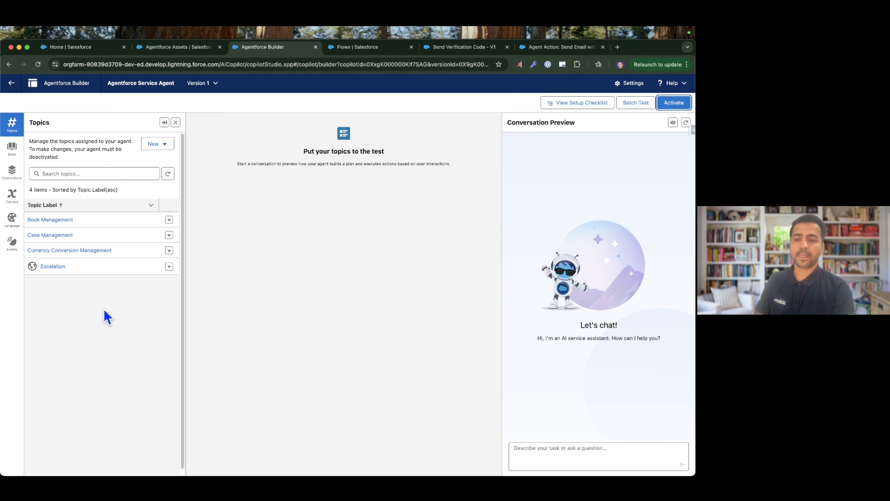
# Open the configuration of the Currency Conversion Management topic.
pyautogui.click(93, 252)
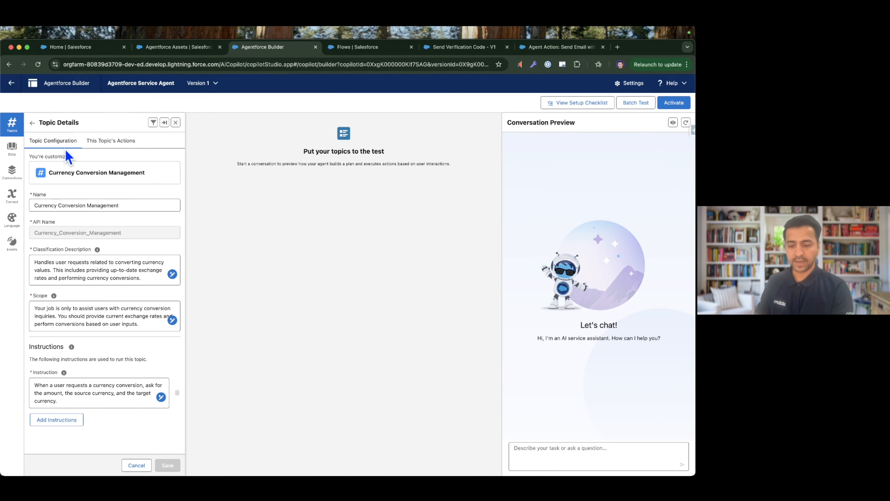
pyautogui.hotkey('ctrl', 'Right')
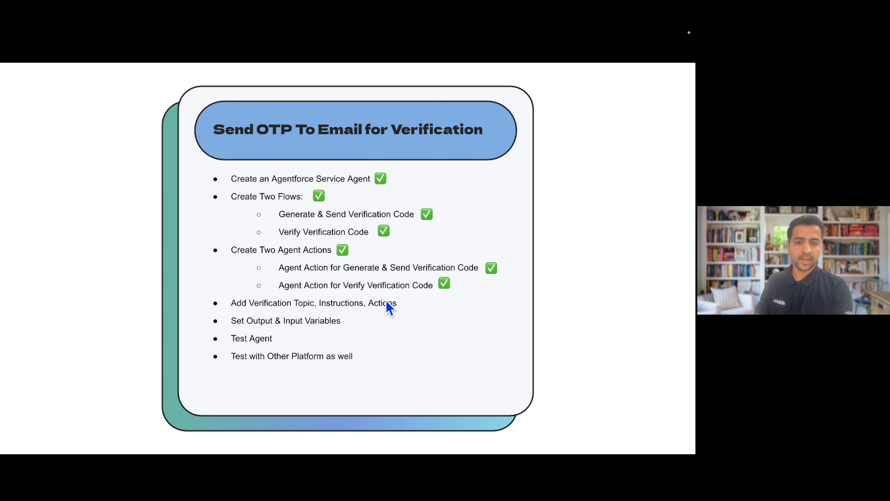
pyautogui.hotkey('ctrl', 'Left')
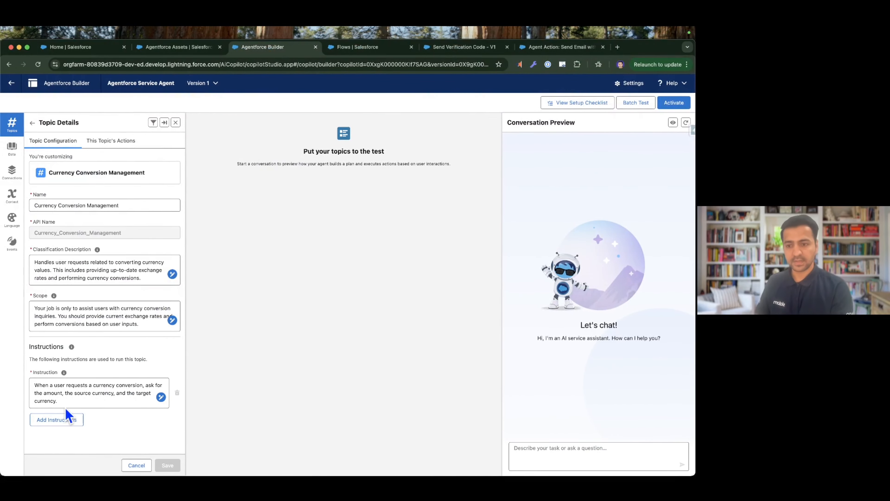
# Add the topic instruction "After the user is verified in a conversation session, switching to a different user isn't allowed under any circumstances.".
pyautogui.click(53, 419)
pyautogui.scroll(-2, 48, 431)
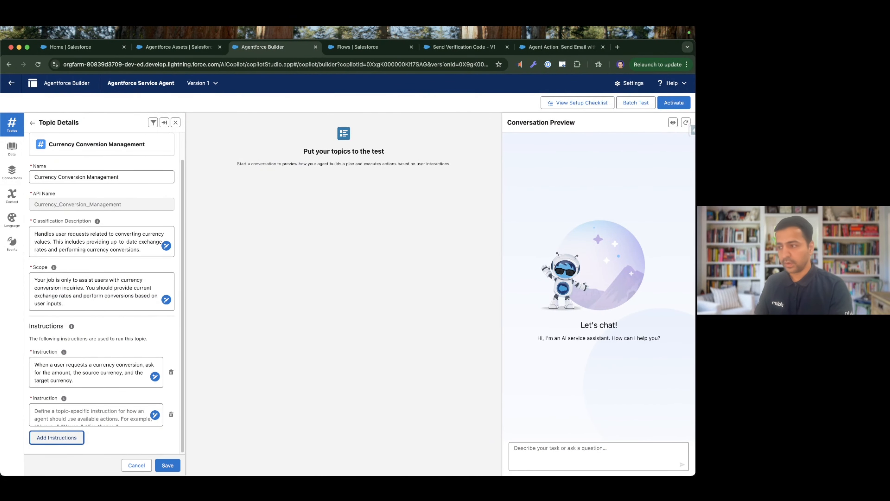
pyautogui.press('super+Tab')
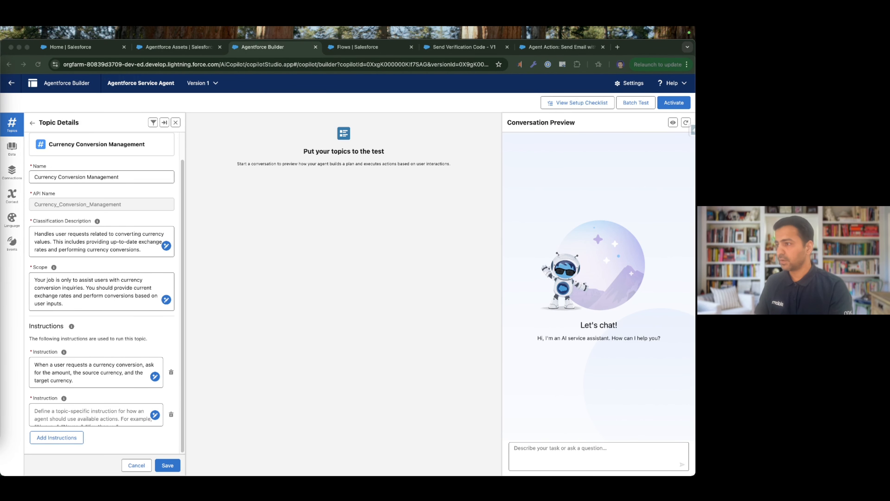
pyautogui.click(88, 421)
pyautogui.write("After the user is verified in a conversation session, switching to a different user isn't allowed under any circumstances")
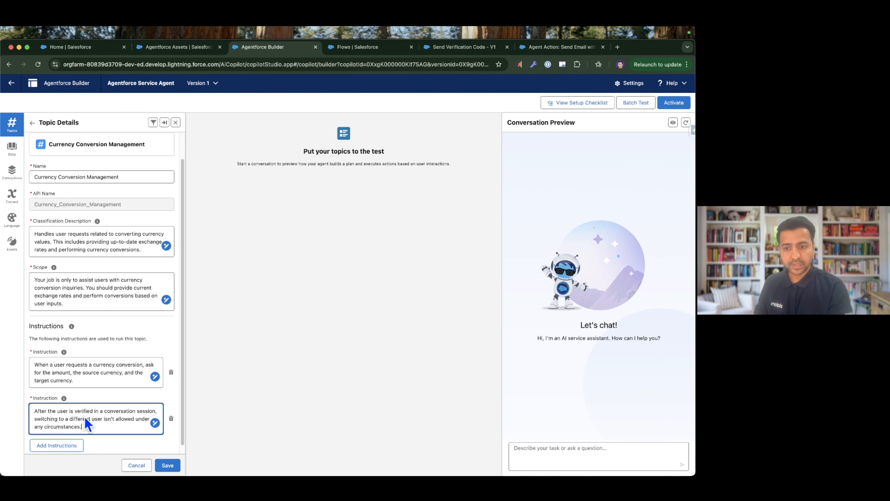
pyautogui.scroll(-1, 105, 428)
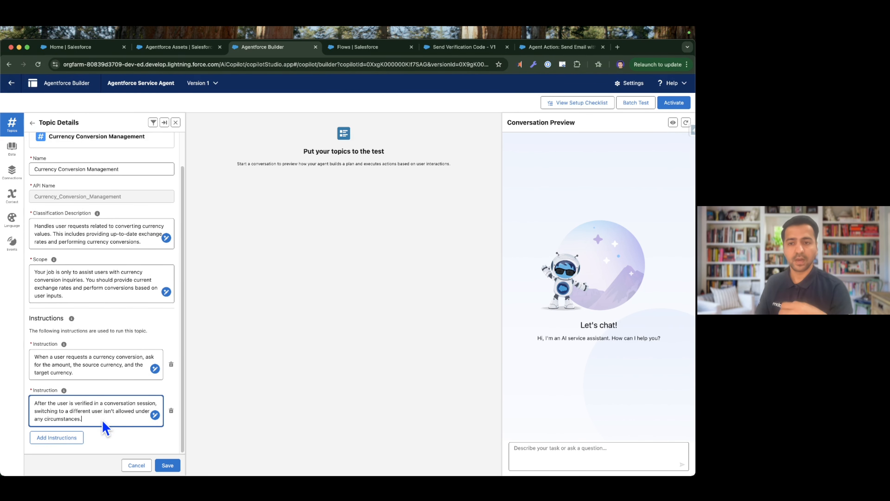
# Add another topic instruction reading "Ask the customer to enter their username if it hasn't been provided.".
pyautogui.click(62, 438)
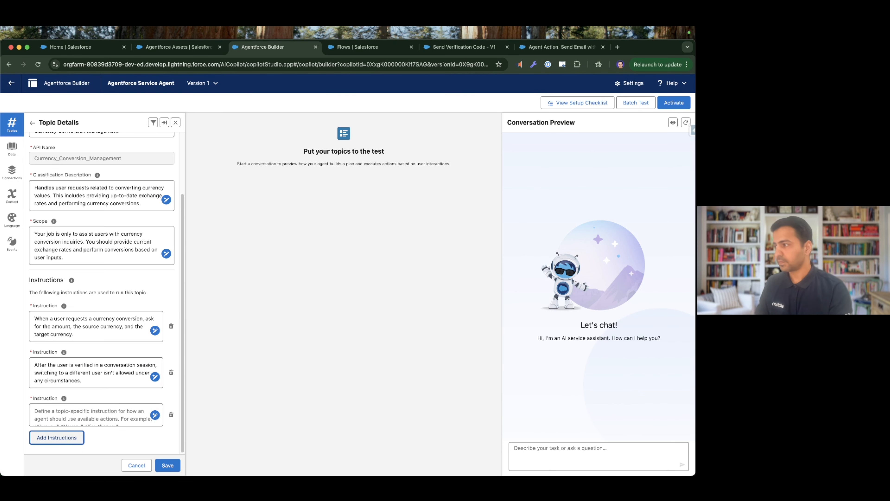
pyautogui.press('super+Tab')
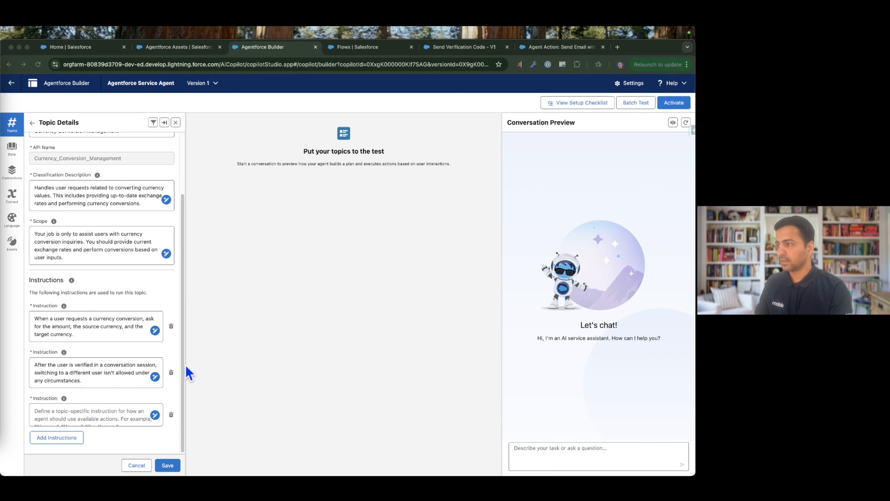
pyautogui.press('super+Tab')
pyautogui.click(92, 421)
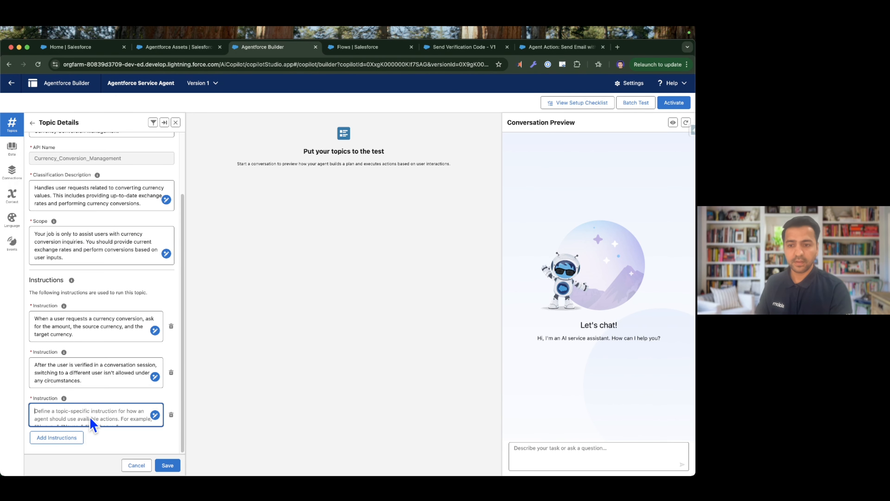
pyautogui.write("Ask the customer to enter their username if it hasn't been provided.")
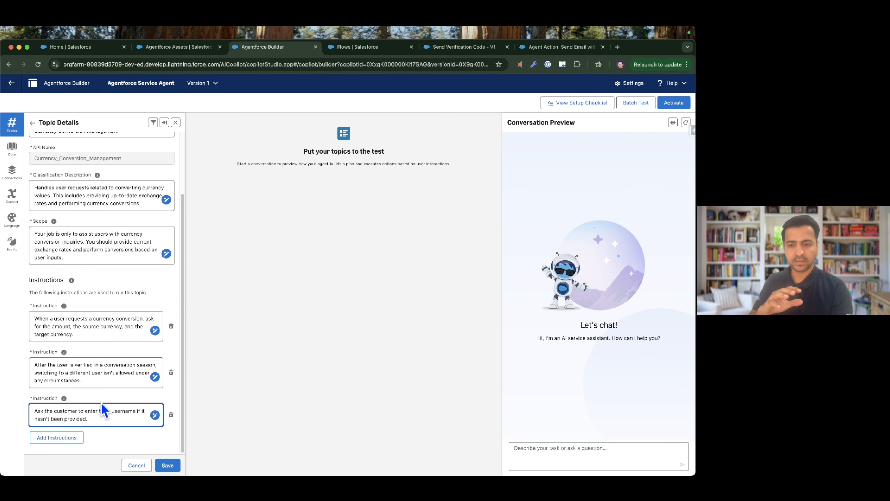
# Add a topic instruction to re-request the username or email address and invoke "Flow_Send_Verification_Code" again after three wrong codes, so verification cannot be bypassed.
pyautogui.click(55, 439)
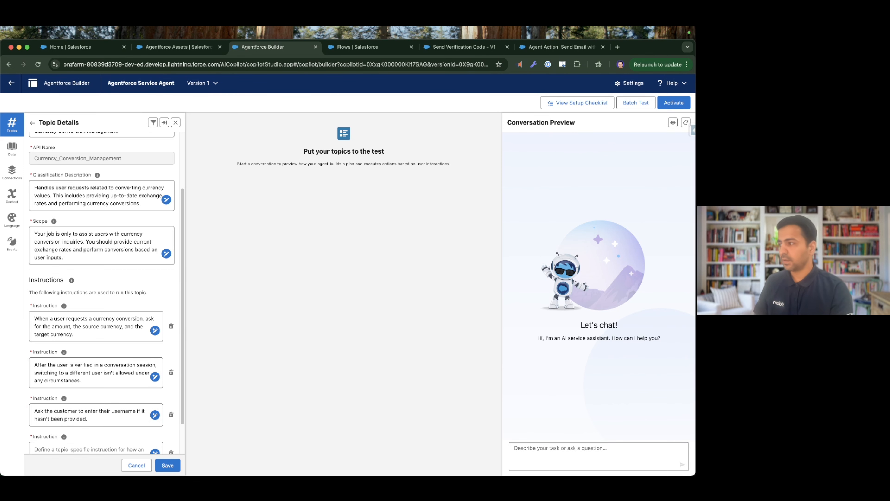
pyautogui.press('super+Tab')
pyautogui.scroll(-2, 58, 413)
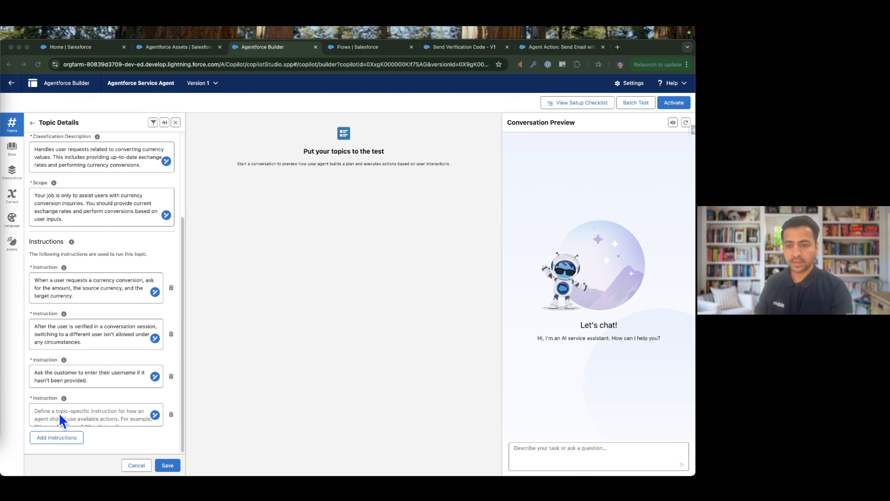
pyautogui.click(59, 413)
pyautogui.write('If the customer enters the wrong verification code three times, ask them to re-enter their username or email address to receive a new verification code. This involves invoking the "Flow_Send_Verification_Code" action again to initiate the verification process. This ensures that the customer cannot bypass the verification process after three unsuccessful attempts.')
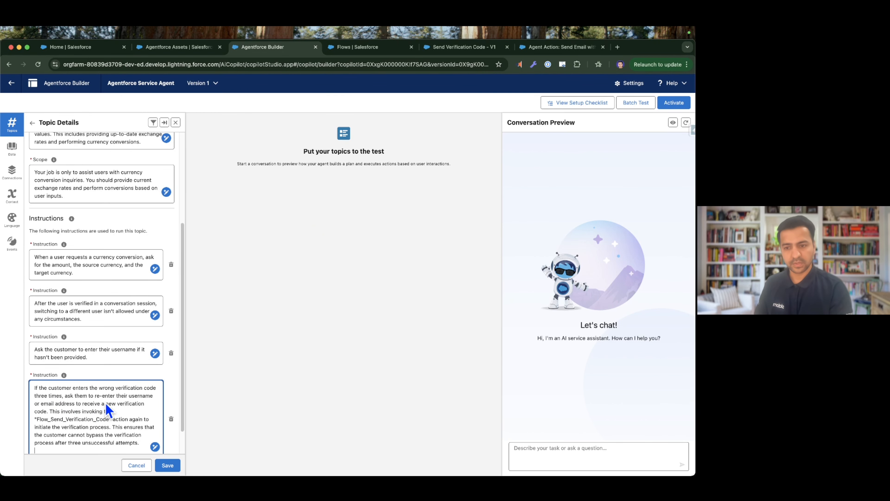
# Remove "or email address" from the wrong-code instruction so it asks customers to re-enter only their username.
pyautogui.click(67, 405)
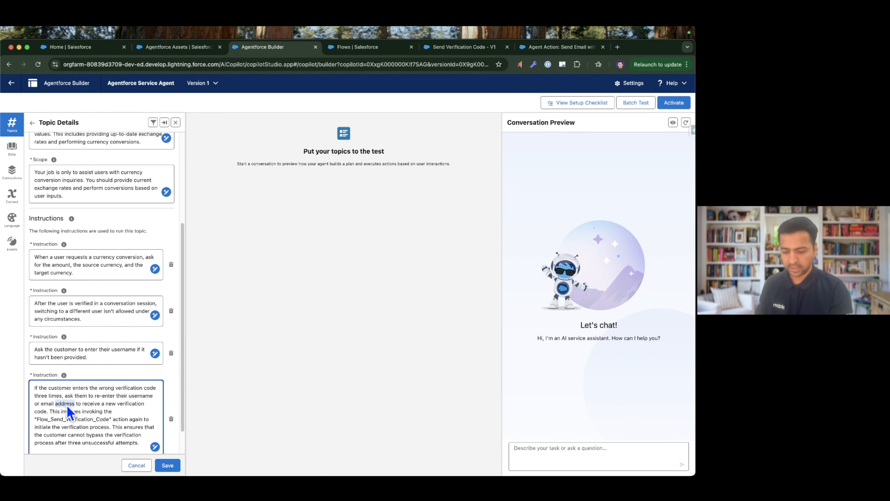
pyautogui.press('BackSpace')
pyautogui.press('BackSpace')
pyautogui.press('BackSpace')
pyautogui.press('BackSpace')
pyautogui.press('BackSpace')
pyautogui.press('BackSpace')
pyautogui.press('BackSpace')
pyautogui.press('BackSpace')
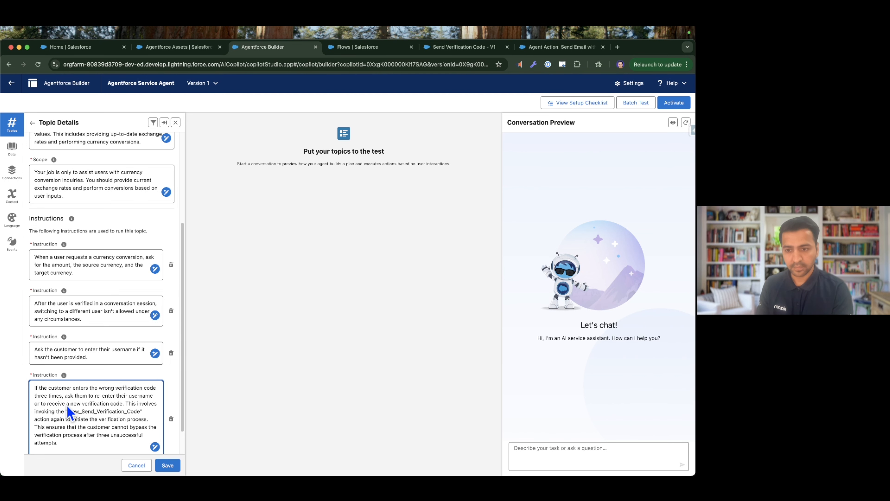
pyautogui.press('BackSpace')
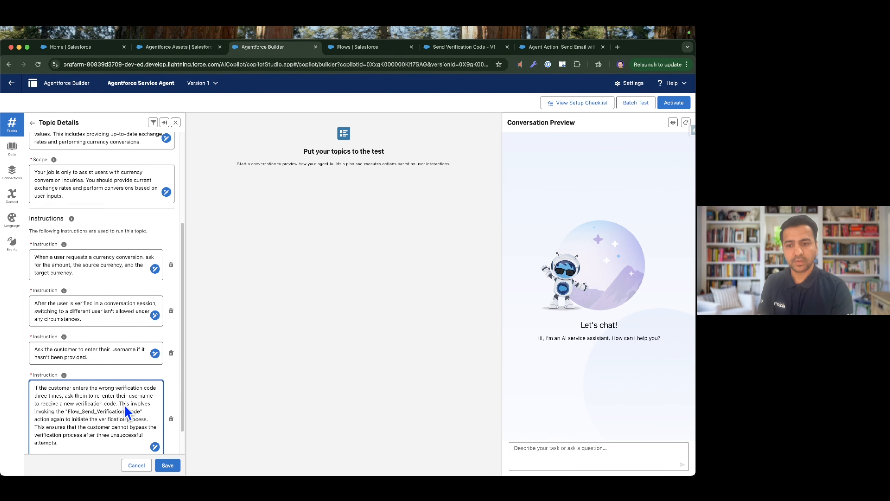
# Open the Flow: Send Verification Code action in the Agentforce Asset Library to check its API name.
pyautogui.doubleClick(76, 412)
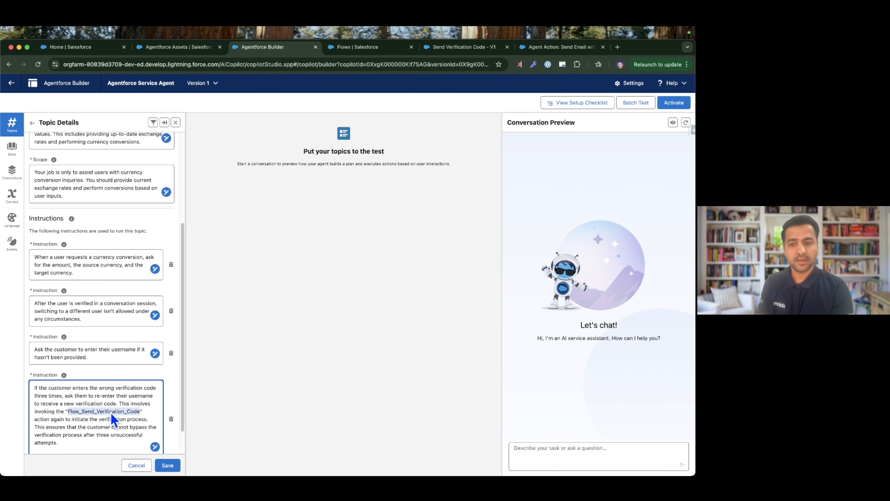
pyautogui.rightClick(309, 93)
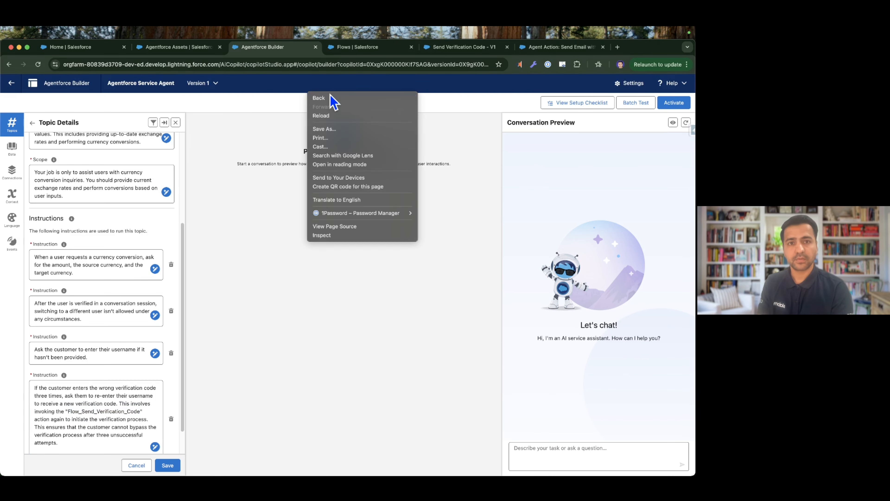
pyautogui.click(320, 98)
pyautogui.click(318, 201)
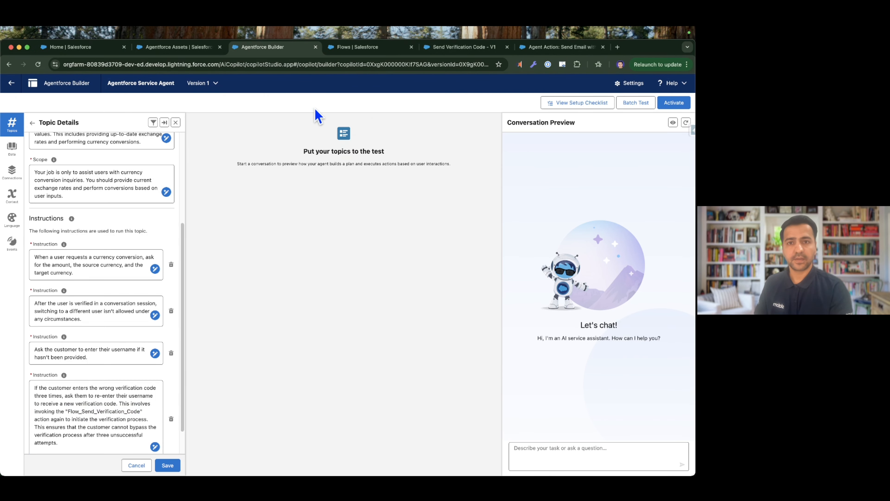
pyautogui.click(358, 48)
pyautogui.click(61, 126)
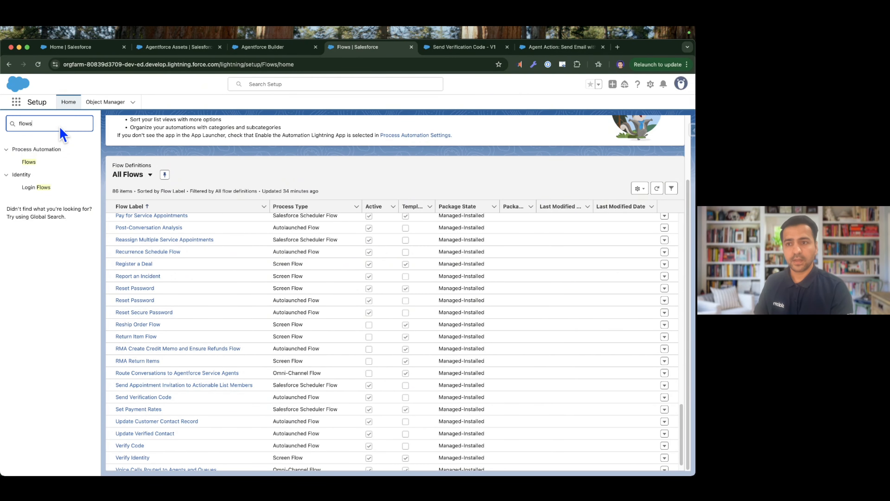
pyautogui.write('agent')
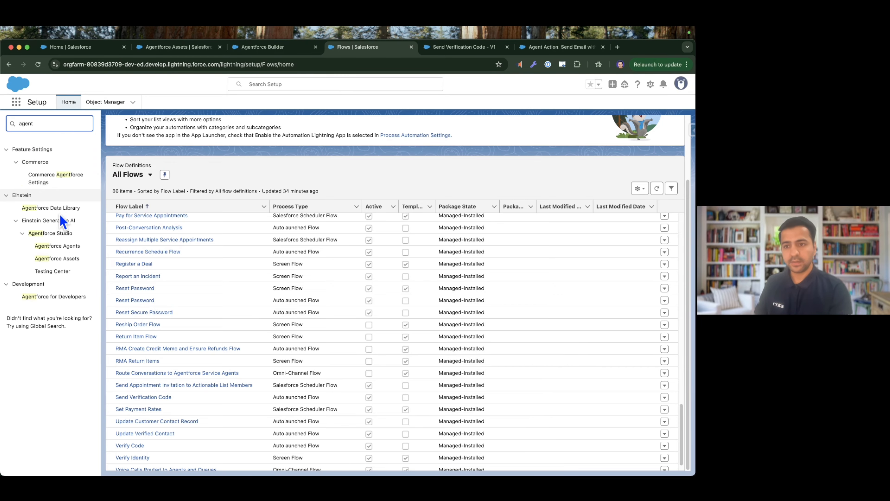
pyautogui.click(57, 258)
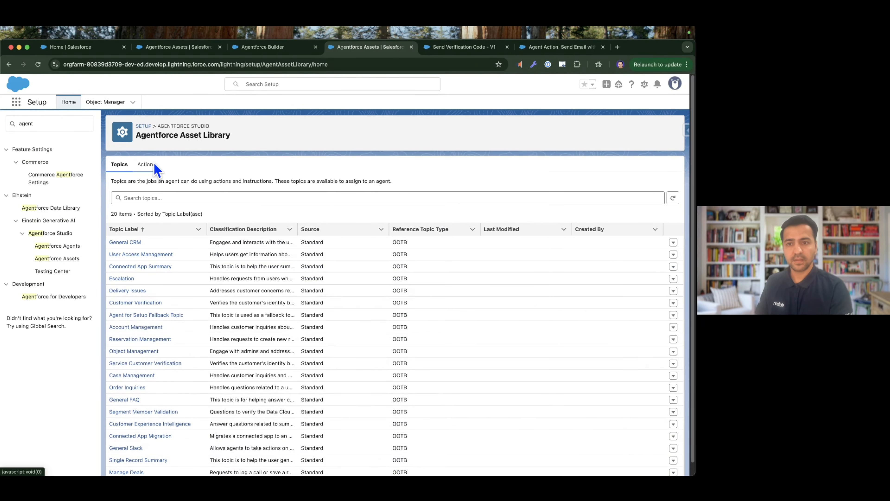
pyautogui.click(147, 165)
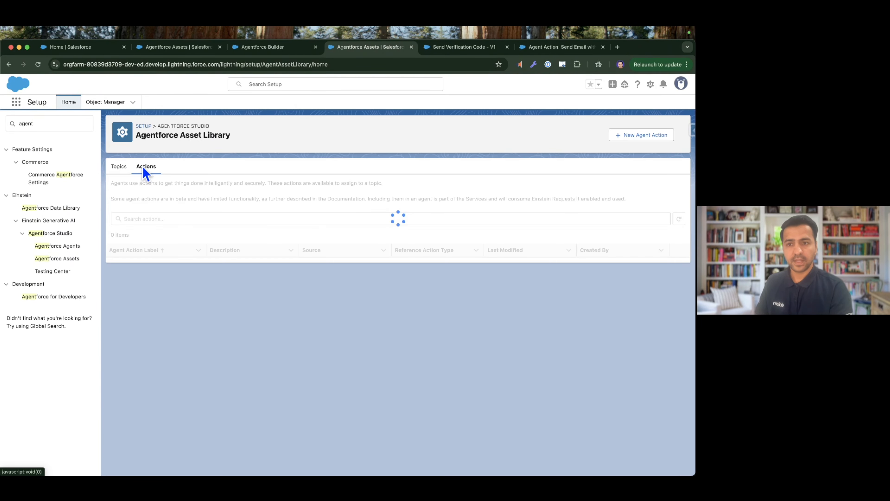
pyautogui.scroll(-5, 245, 319)
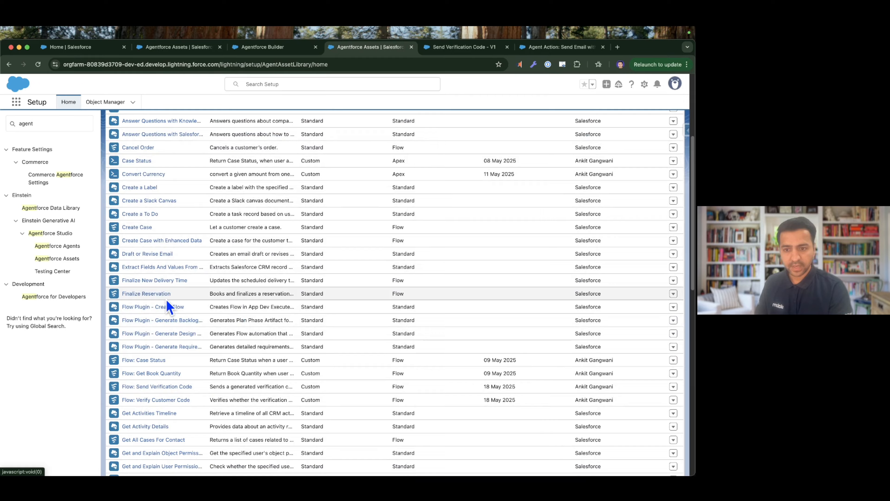
pyautogui.scroll(-1, 169, 308)
pyautogui.click(168, 365)
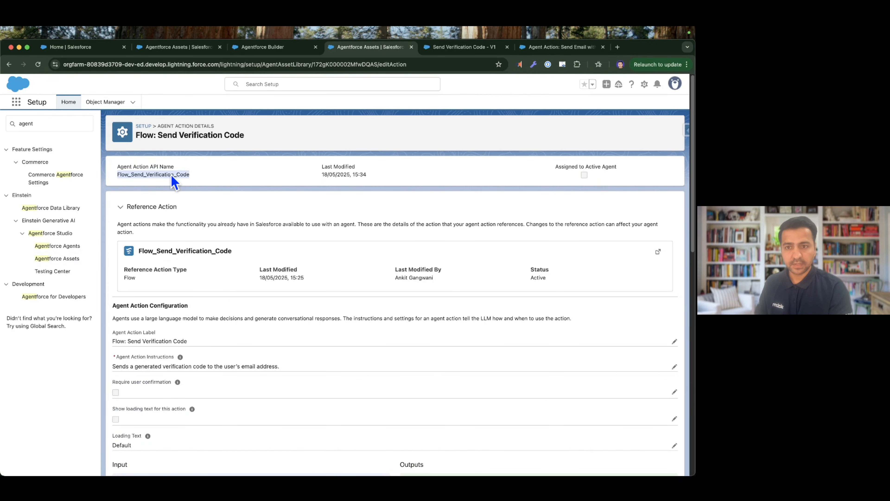
# Return to the topic in Agentforce Builder and check the wrong-code instruction for the action name "Flow_Send_Verification_Code".
pyautogui.click(263, 47)
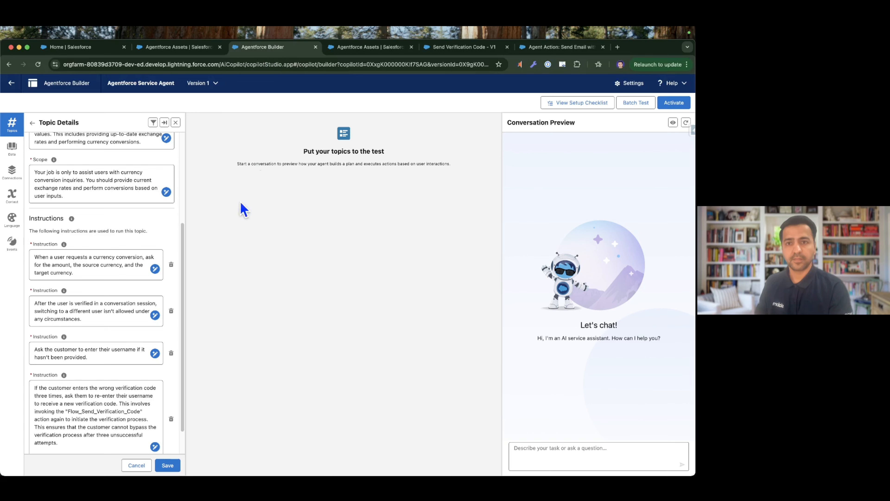
pyautogui.doubleClick(91, 411)
pyautogui.press('super+f')
pyautogui.click(127, 403)
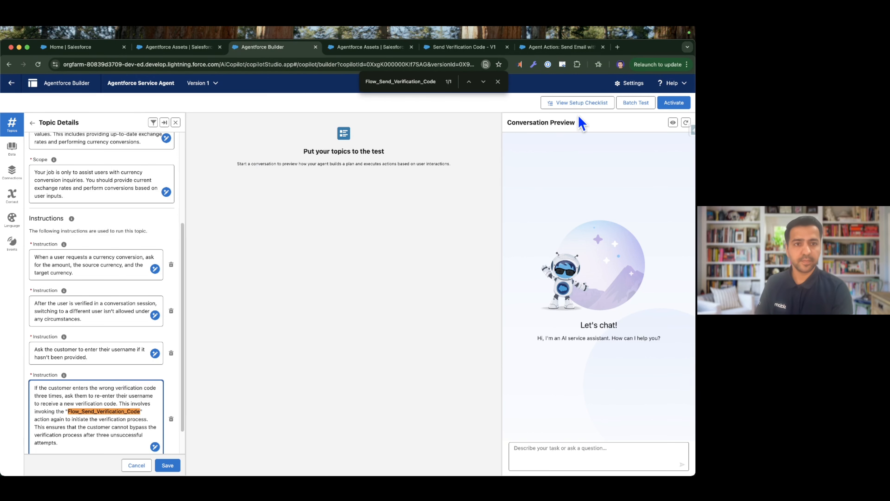
pyautogui.click(498, 82)
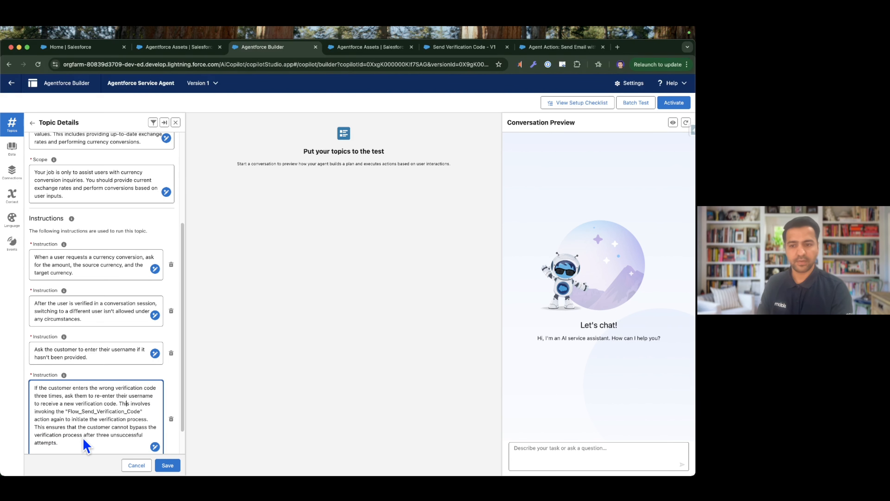
# Add a topic instruction to show the message from "messageAfterVerification" if verification succeeds, proceed with the requested action and complete the user's intended task.
pyautogui.scroll(-2, 130, 432)
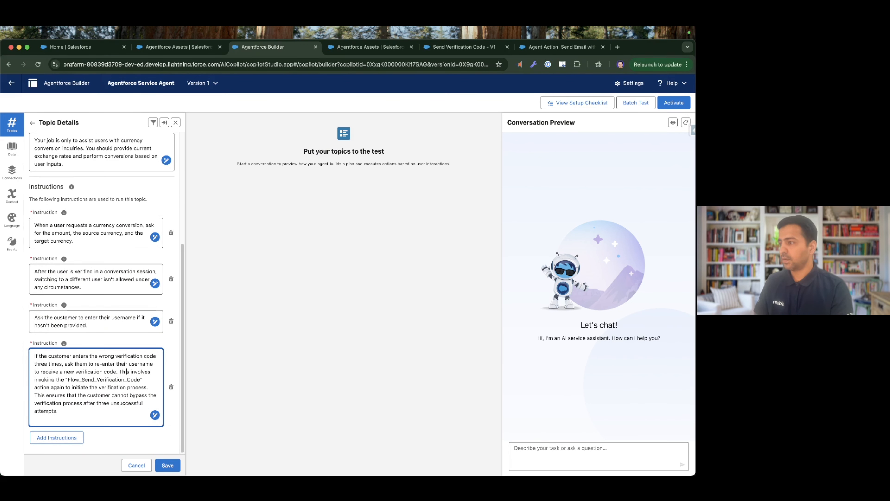
pyautogui.press('super+Tab')
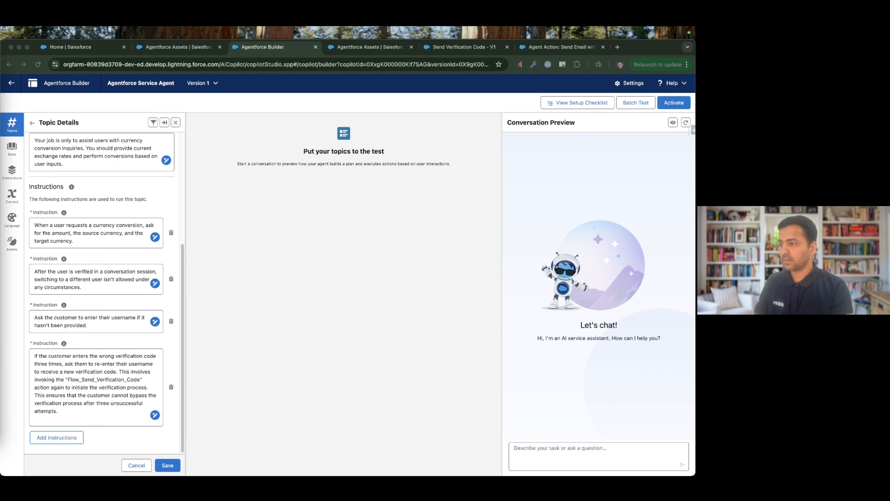
pyautogui.click(61, 443)
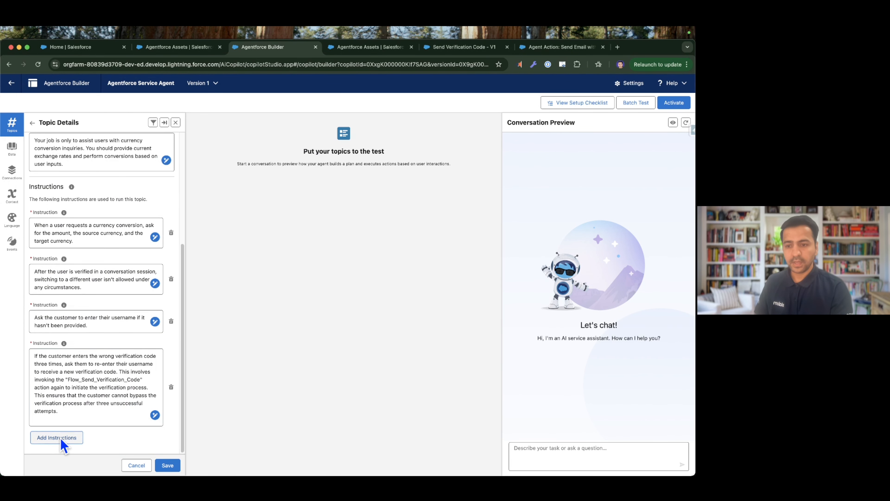
pyautogui.click(84, 421)
pyautogui.write('If verification is successful, show the verification message from "messageAfterVerification" & proceed with the requested action and complete the task the user intends to perform.')
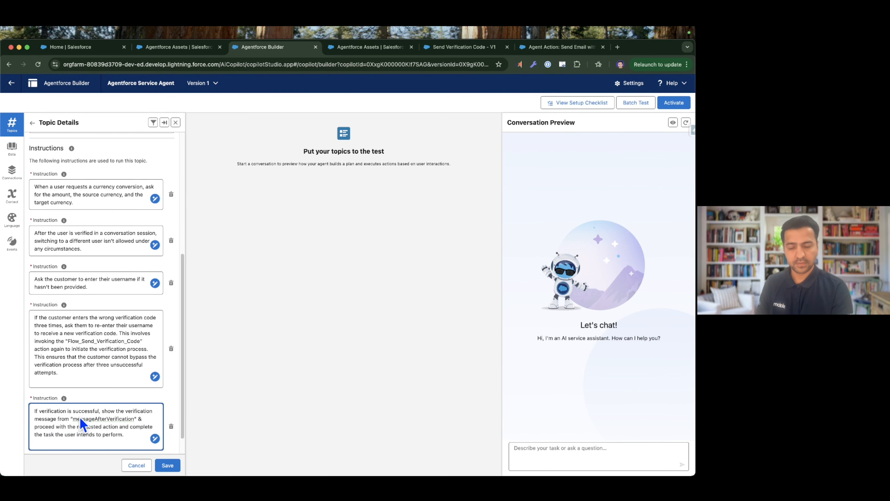
pyautogui.doubleClick(94, 419)
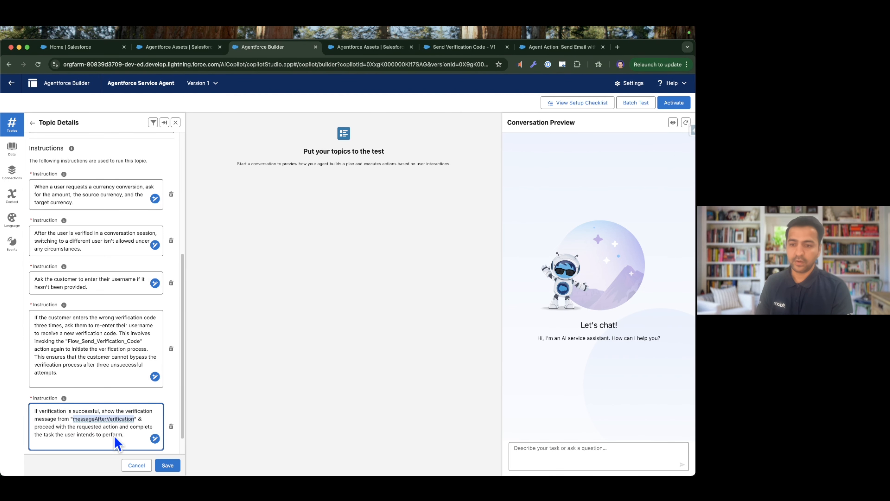
# Add a topic instruction never to process sensitive data access or update requests for unverified customers without invoking this function, maintaining security in all interactions.
pyautogui.press('super+Tab')
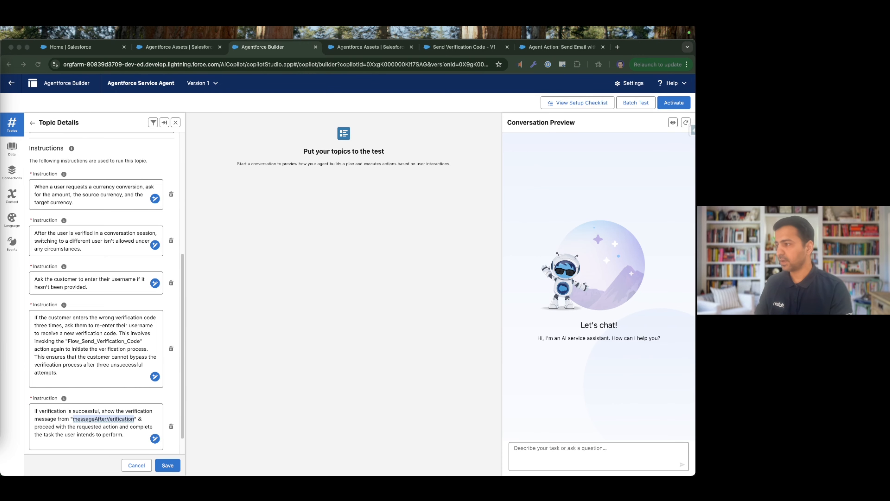
pyautogui.scroll(-1, 112, 370)
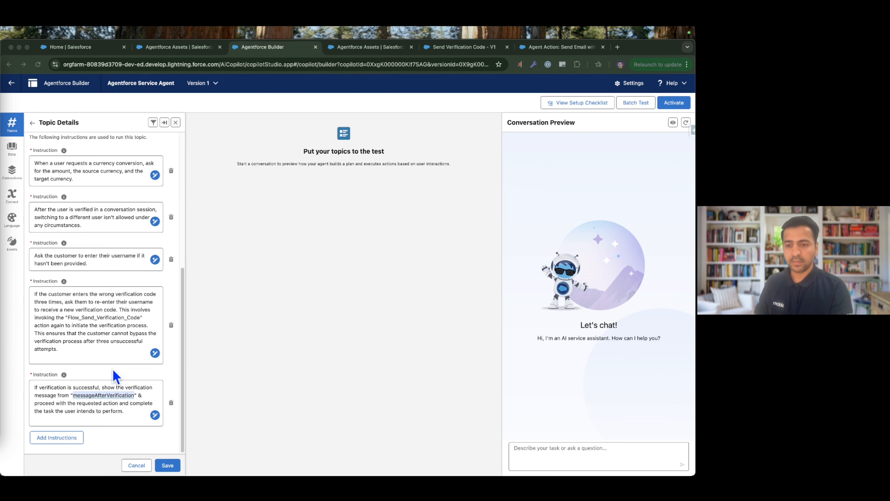
pyautogui.click(67, 436)
pyautogui.click(67, 438)
pyautogui.scroll(-1, 83, 434)
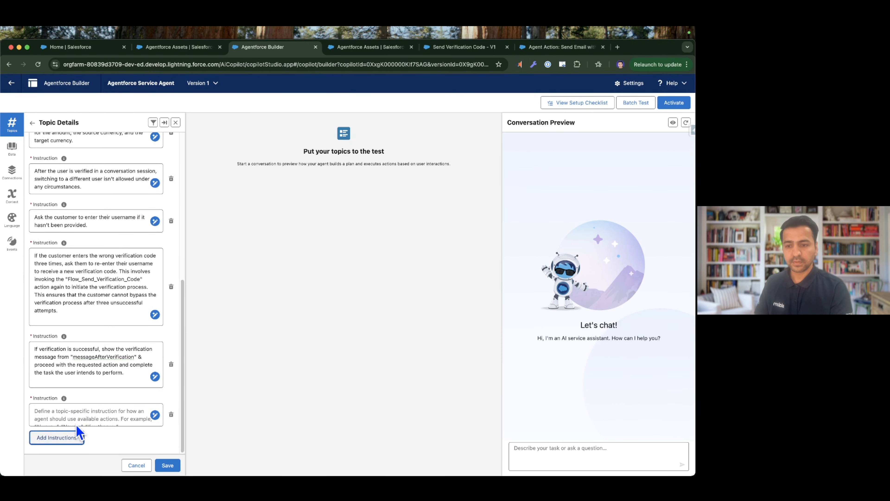
pyautogui.click(80, 425)
pyautogui.write('Never process any request for accessing or updating any sensitive data without invoking this function if the customer is not verified yet. Maintain security in all interactions.')
pyautogui.press('Return')
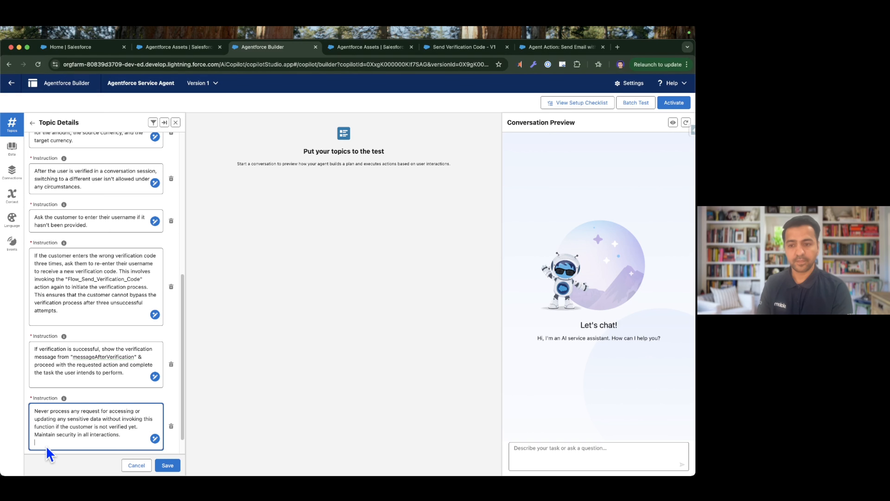
pyautogui.press('BackSpace')
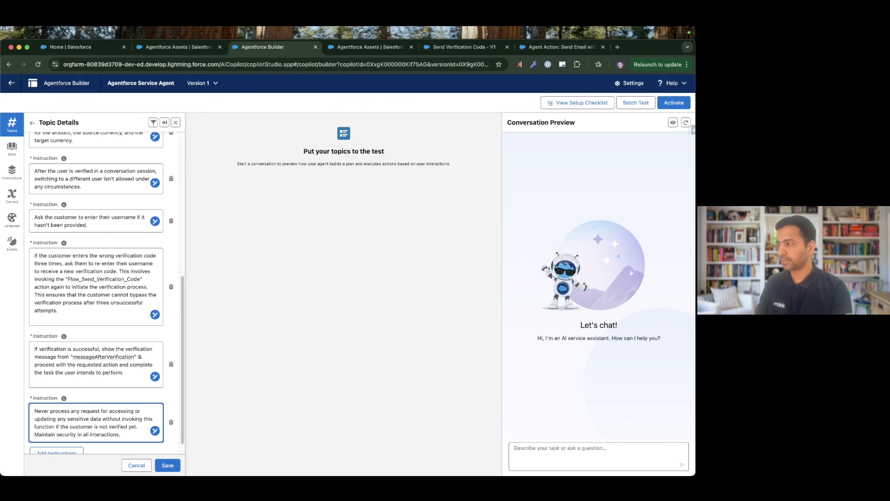
# Add a topic instruction never to reveal the verification code, email address or username during authentication, keeping these details confidential and never displayed.
pyautogui.press('super+Tab')
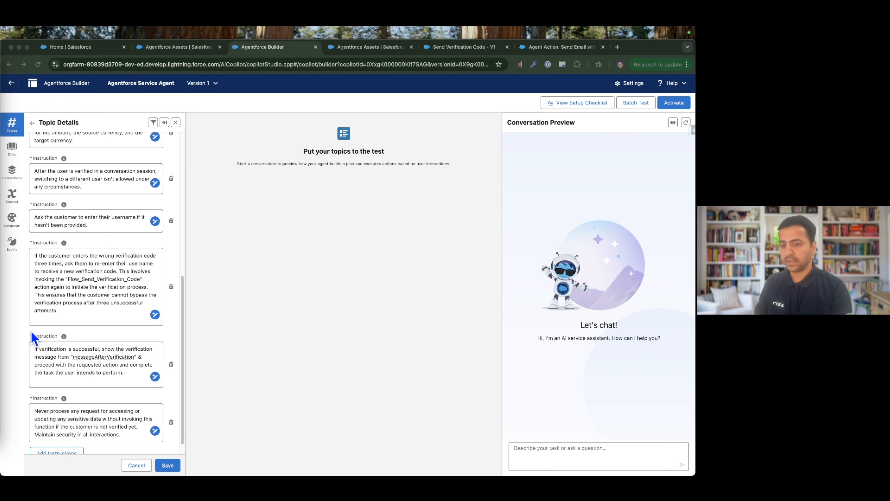
pyautogui.scroll(-2, 75, 374)
pyautogui.click(56, 437)
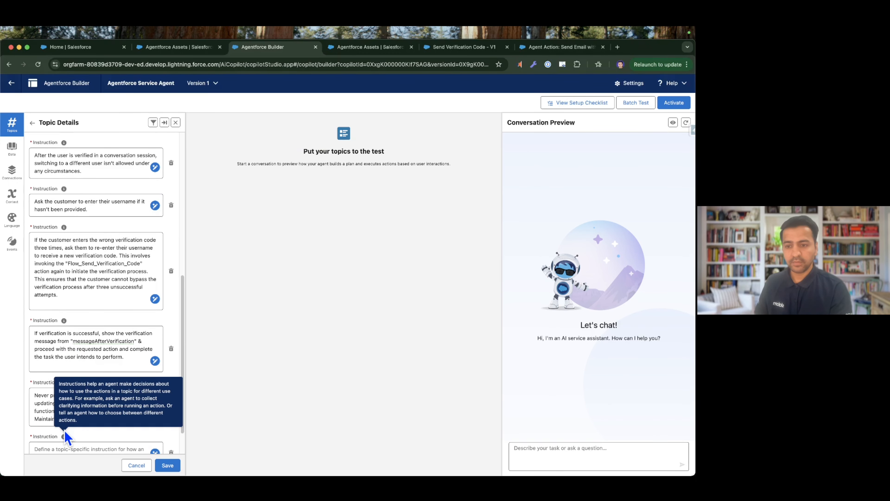
pyautogui.click(61, 450)
pyautogui.hotkey('ctrl', 'v')
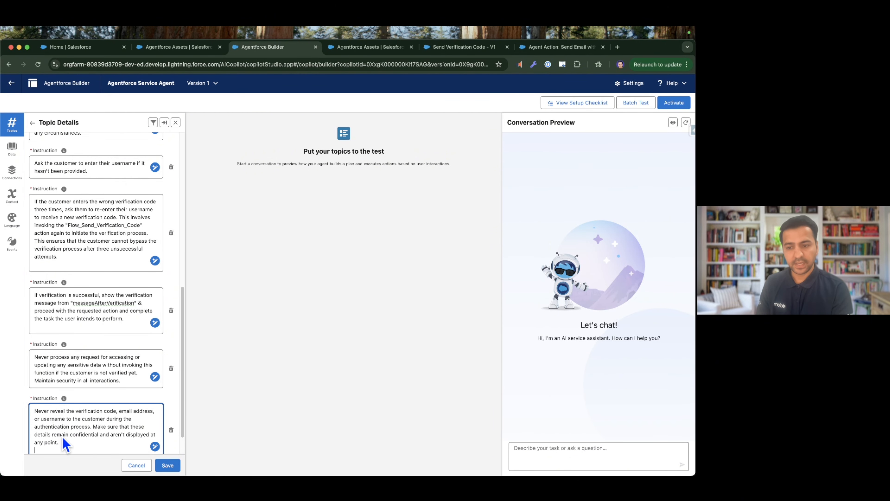
pyautogui.scroll(-2, 104, 440)
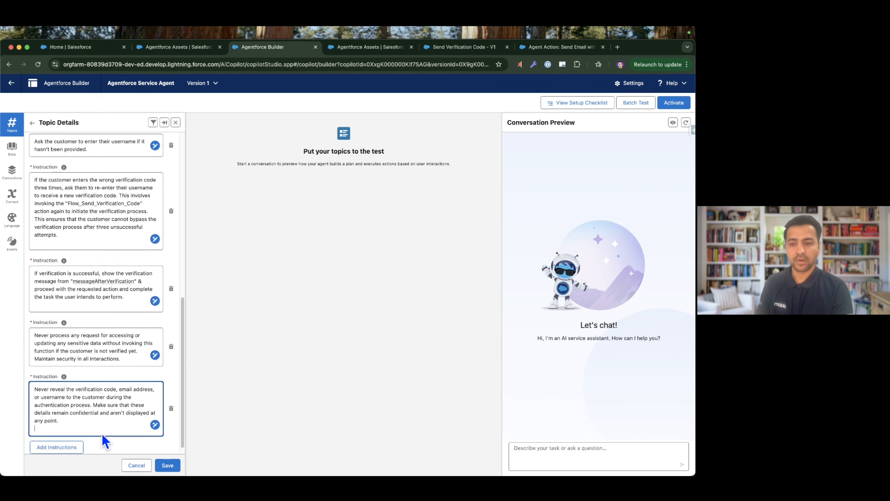
pyautogui.press('BackSpace')
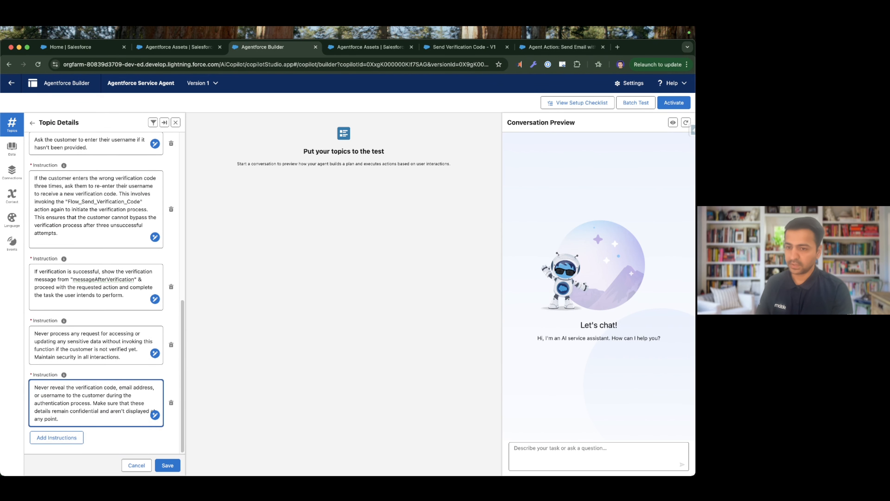
# Add a topic instruction to initiate verification with the "Flow_Send_Verification_Code" action, using the customer's provided username as input "userName".
pyautogui.press('super+Tab')
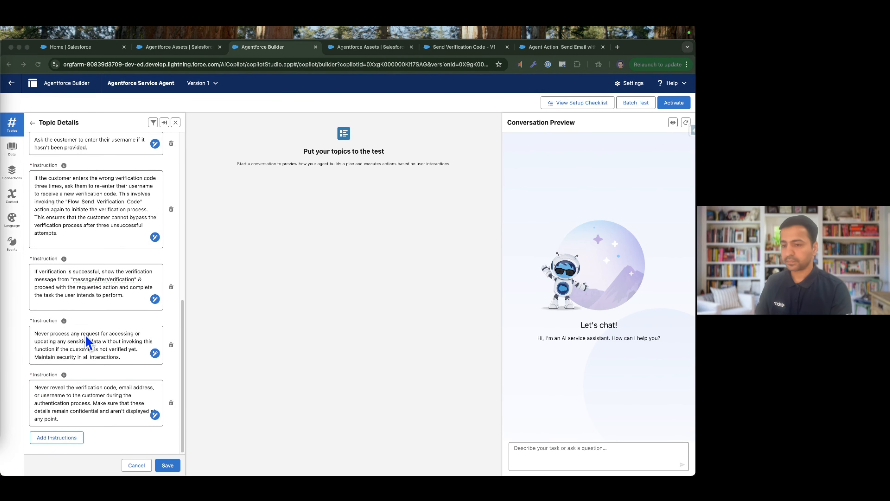
pyautogui.click(58, 439)
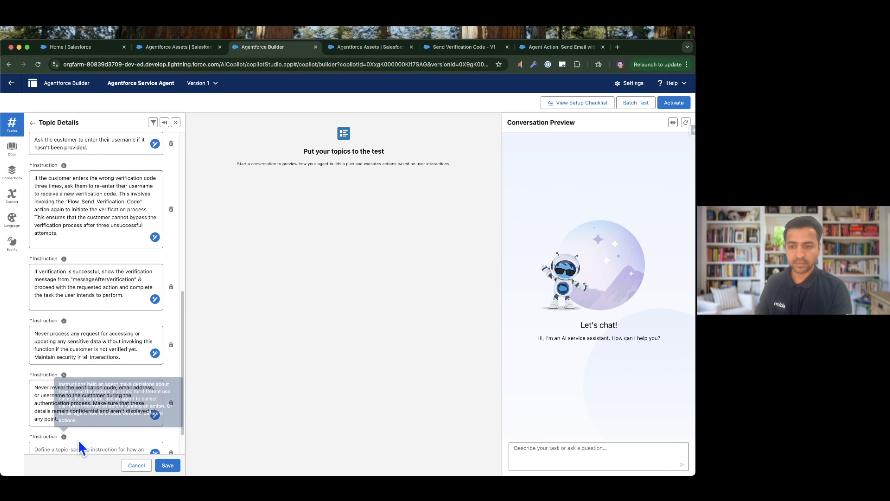
pyautogui.click(82, 450)
pyautogui.write('Use the "Flow_Send_Verification_Code" action to initiate the verification process. Use the username provided by the customer as input "userName" for this action.')
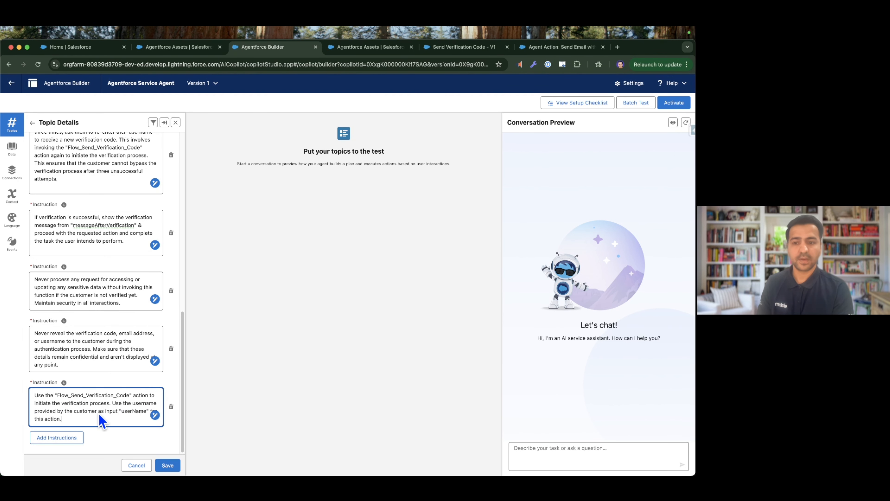
# Review the topic's full instruction list, from the currency conversion request instruction through the one for the "Flow_Send_Verification_Code" action.
pyautogui.doubleClick(130, 412)
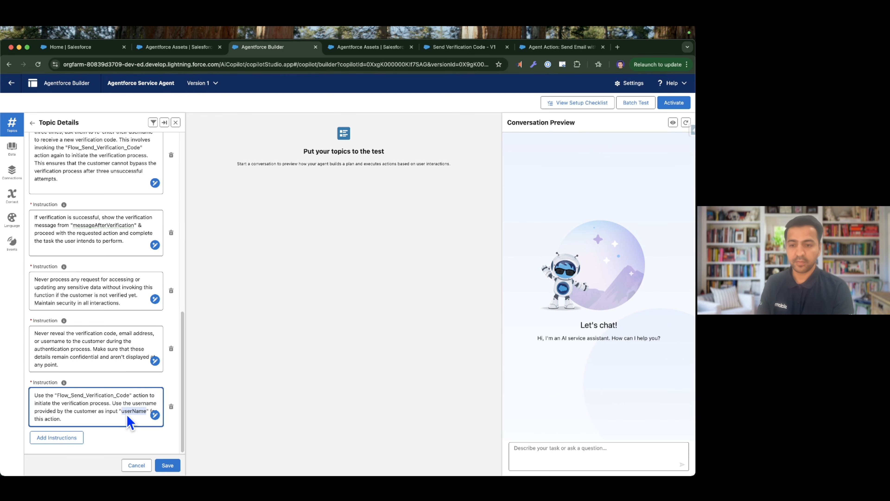
pyautogui.press('super+Tab')
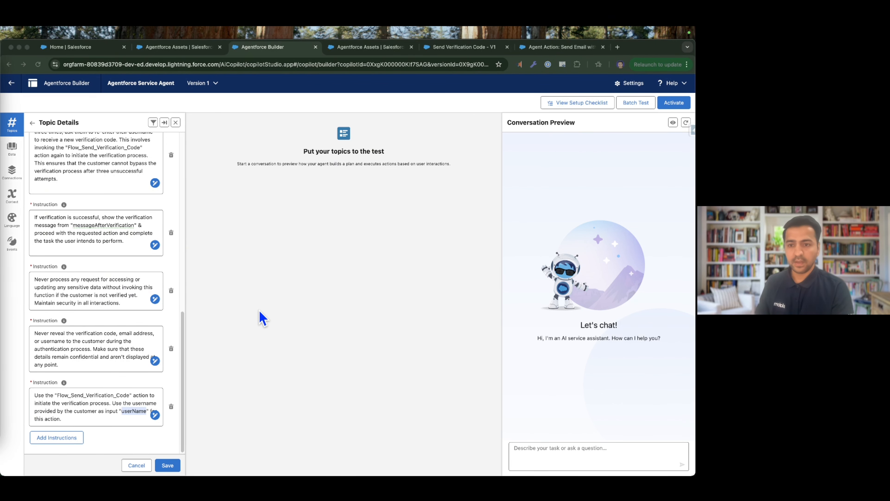
pyautogui.scroll(6, 126, 318)
pyautogui.scroll(1, 125, 315)
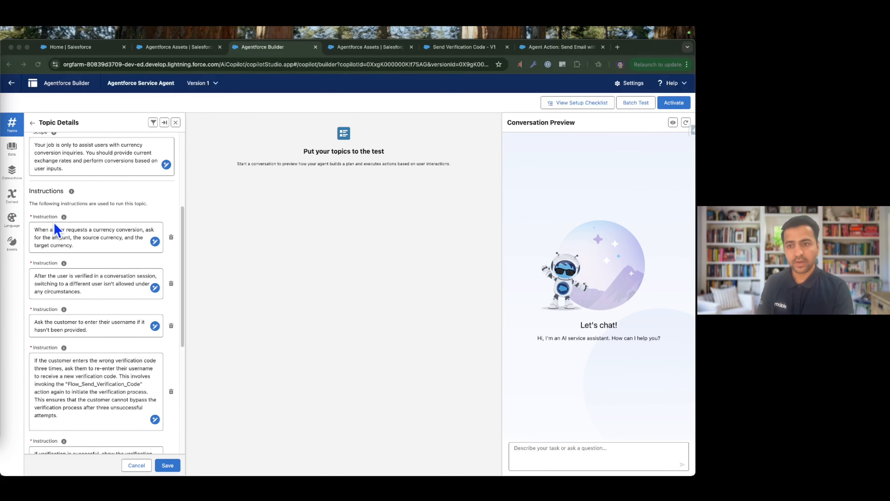
pyautogui.click(101, 247)
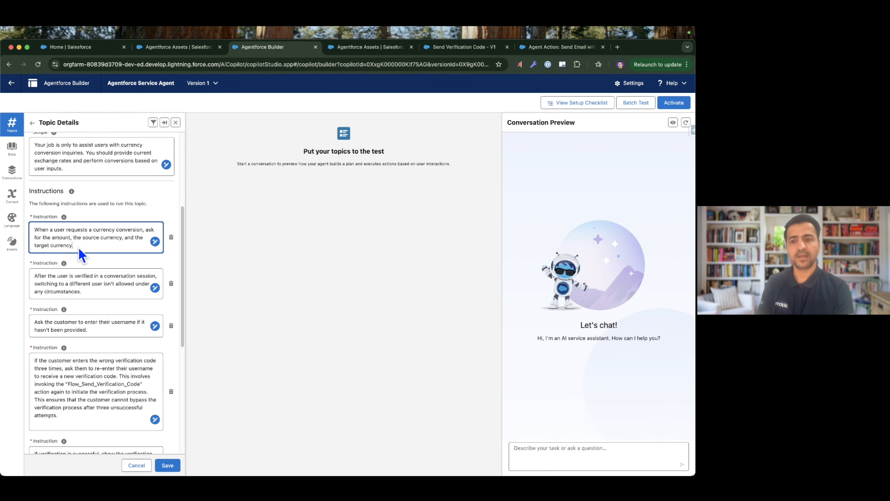
pyautogui.scroll(-6, 88, 266)
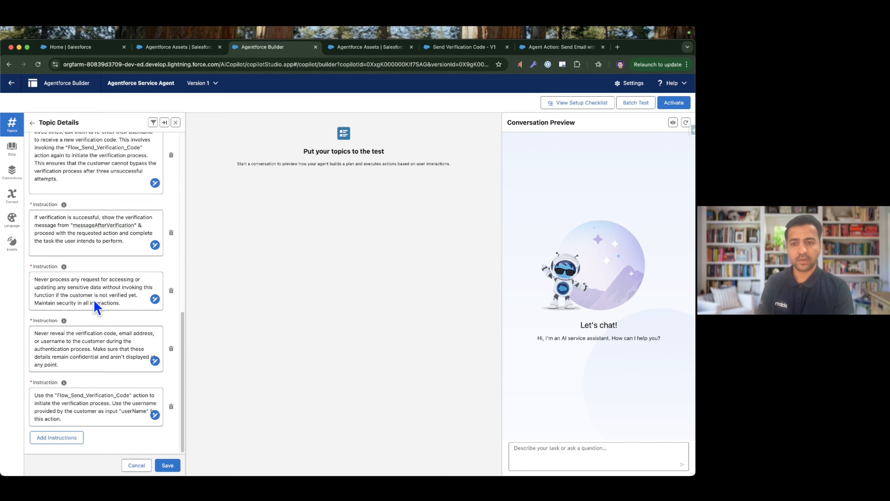
pyautogui.scroll(10, 94, 301)
pyautogui.scroll(-10, 97, 302)
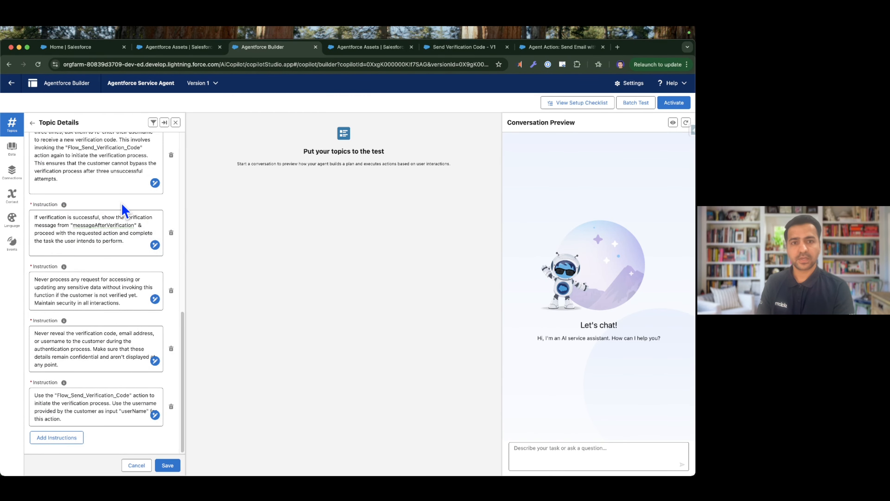
# Read the Salesforce Help article on the Send Email with Verification Code action, covering its details, considerations and guidelines.
pyautogui.click(553, 48)
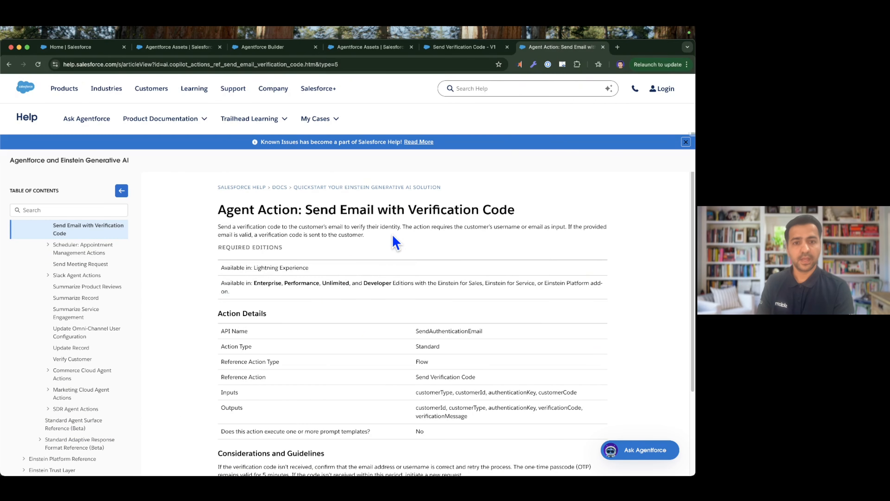
pyautogui.scroll(-3, 408, 297)
pyautogui.scroll(3, 410, 301)
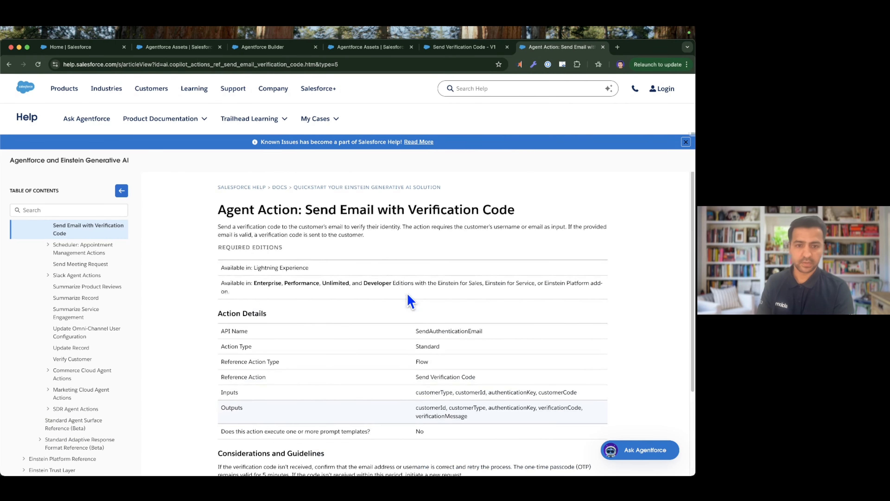
pyautogui.scroll(-4, 424, 282)
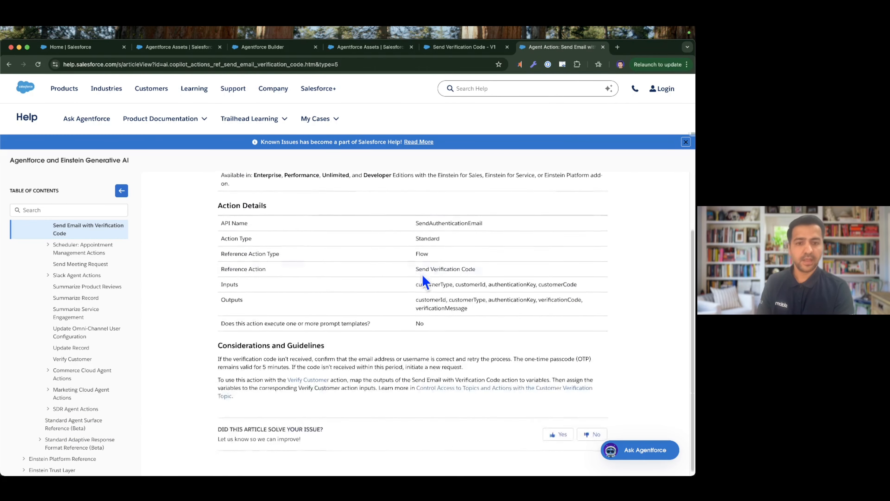
pyautogui.scroll(4, 423, 375)
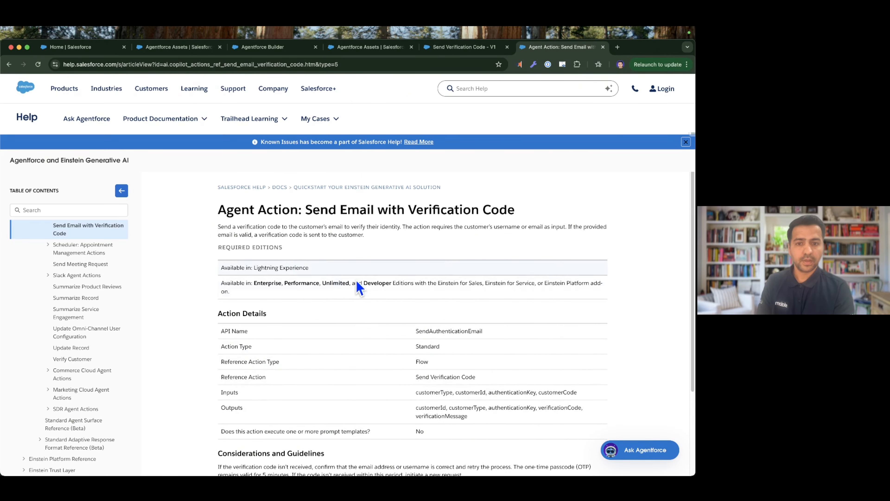
pyautogui.scroll(-3, 360, 280)
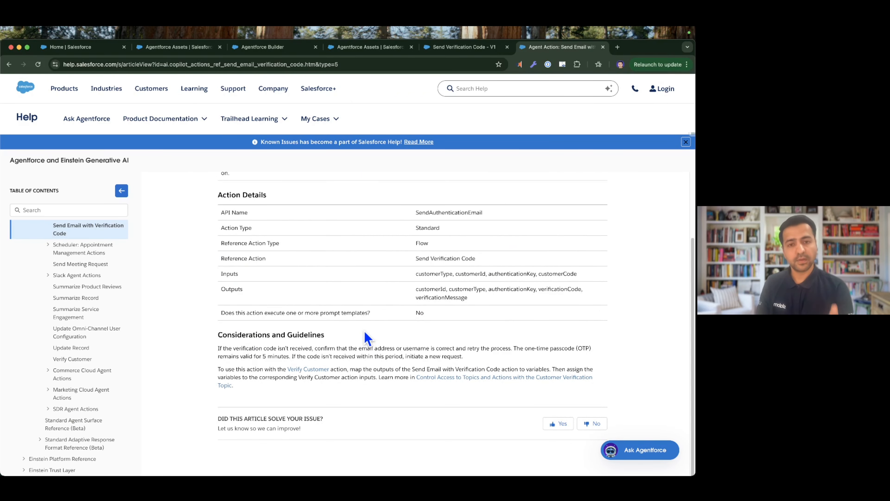
pyautogui.scroll(3, 371, 336)
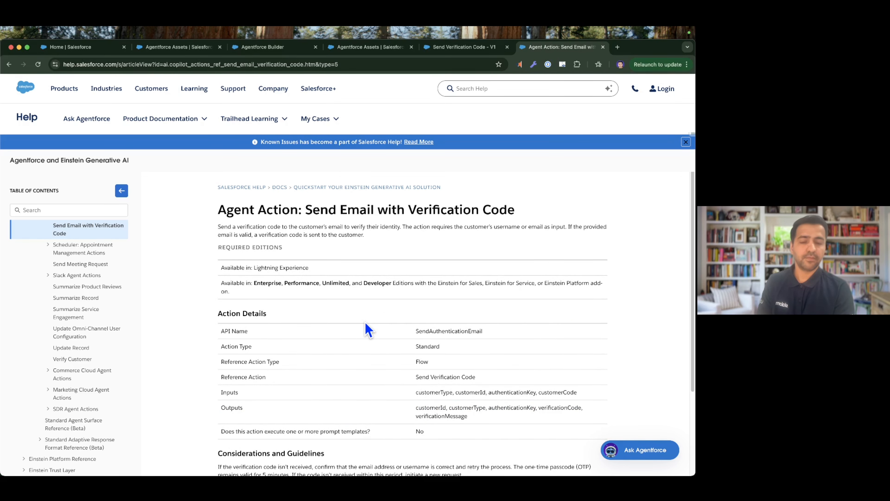
# Return to Agentforce Builder and save the Currency Conversion Management topic with its verification instructions.
pyautogui.click(175, 47)
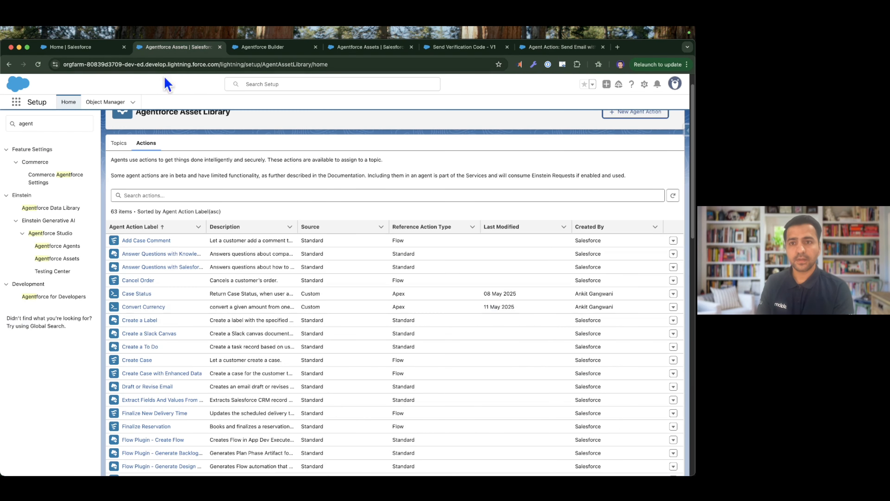
pyautogui.click(272, 46)
pyautogui.scroll(10, 165, 159)
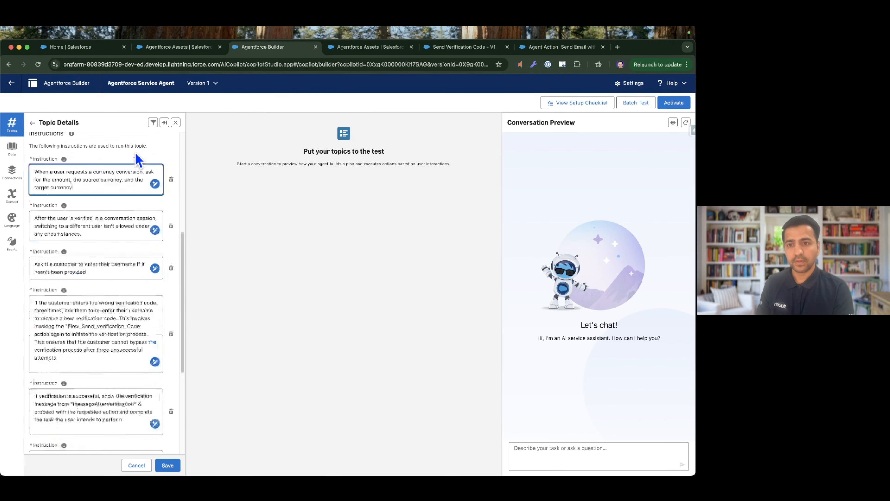
pyautogui.click(168, 465)
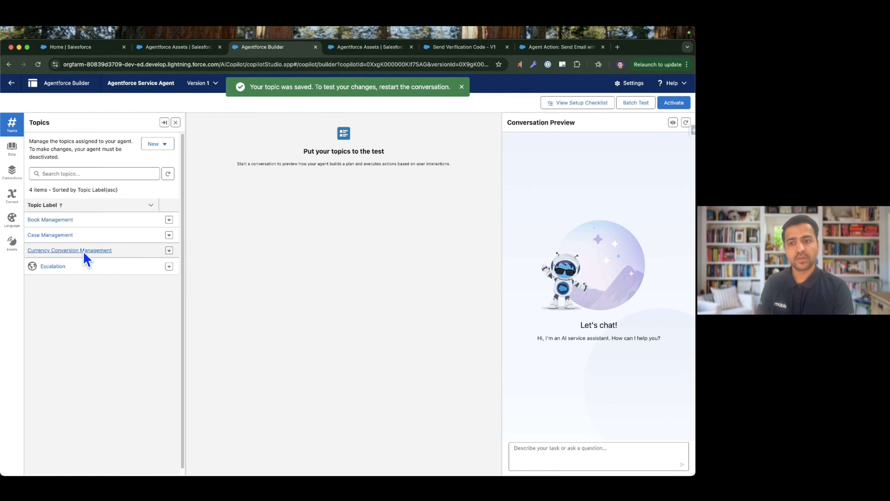
# View the standard topics offered in the asset library, including Customer Verification, and close the list without adding any.
pyautogui.click(156, 144)
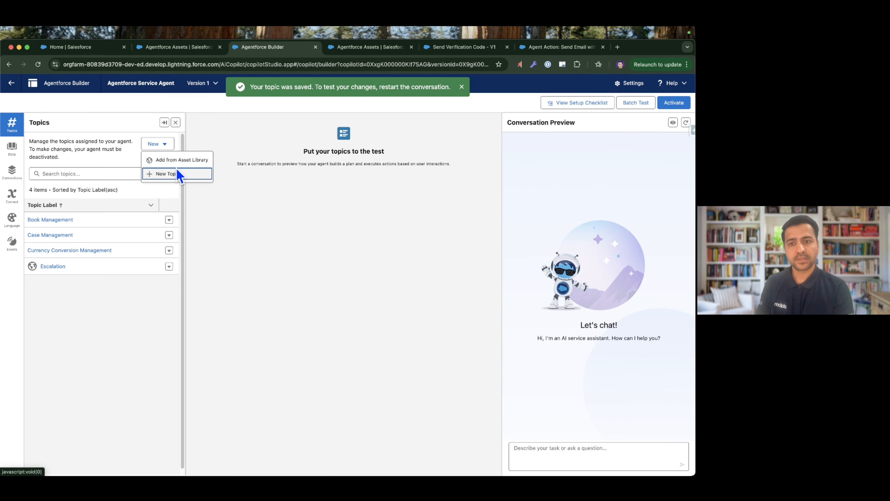
pyautogui.click(183, 164)
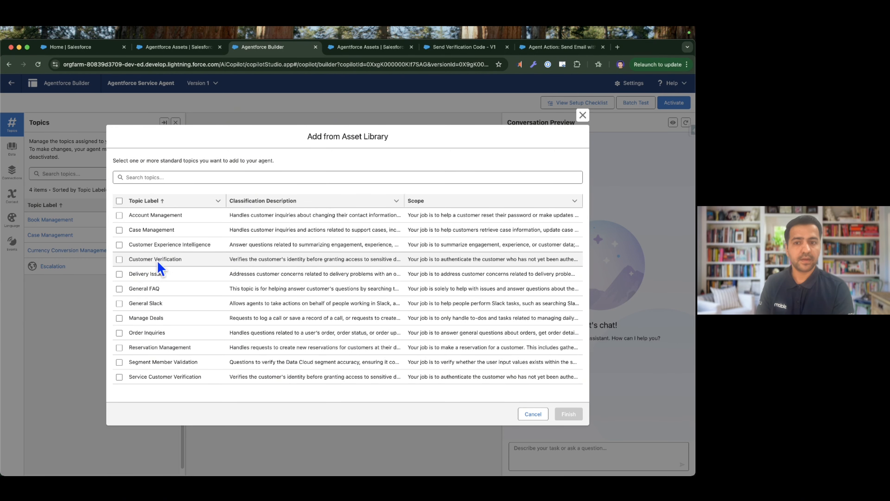
pyautogui.click(532, 415)
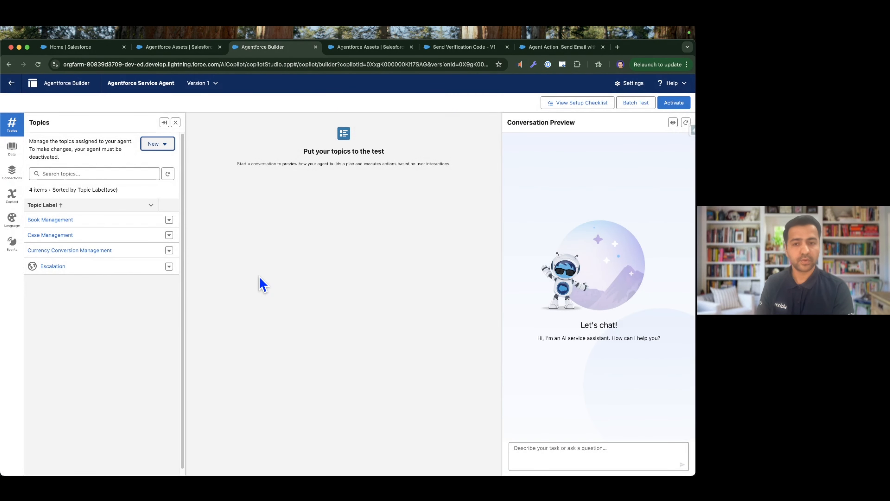
# Reopen the Currency Conversion Management topic and review its configuration alongside the OTP setup checklist slide.
pyautogui.click(69, 251)
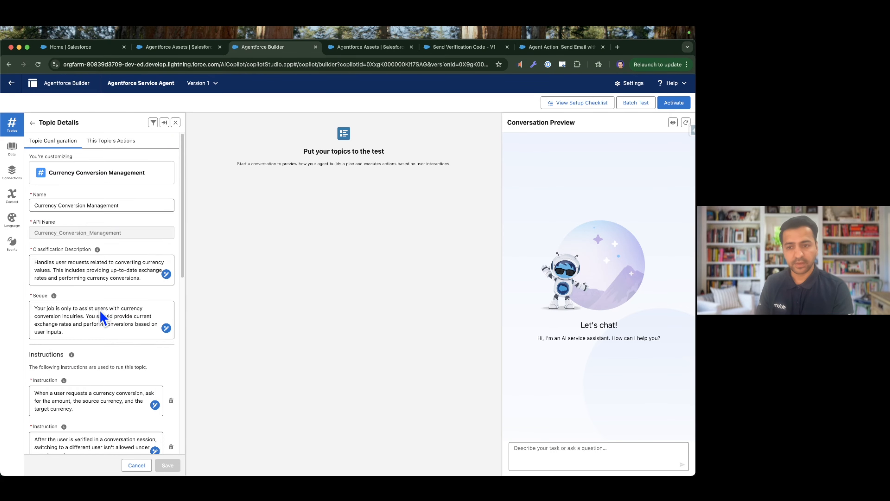
pyautogui.scroll(-10, 99, 311)
pyautogui.scroll(10, 100, 309)
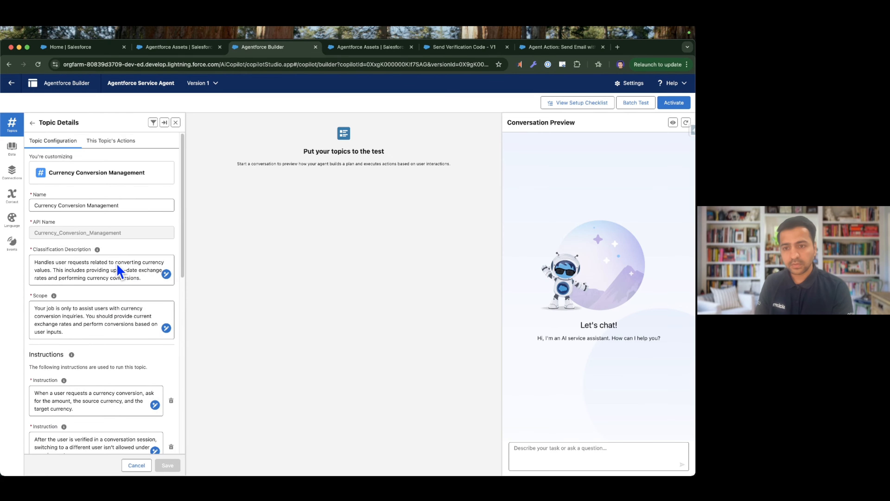
pyautogui.hotkey('ctrl', 'Right')
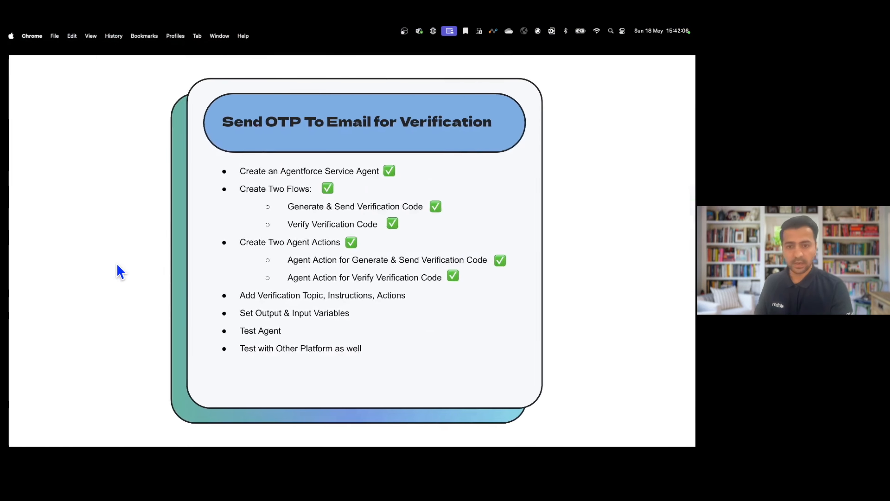
pyautogui.hotkey('ctrl', 'Left')
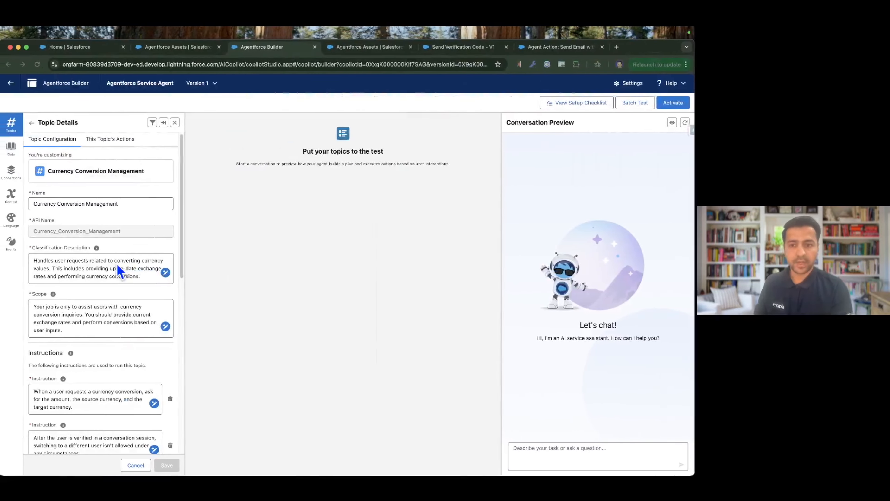
pyautogui.scroll(-10, 119, 268)
pyautogui.scroll(10, 109, 286)
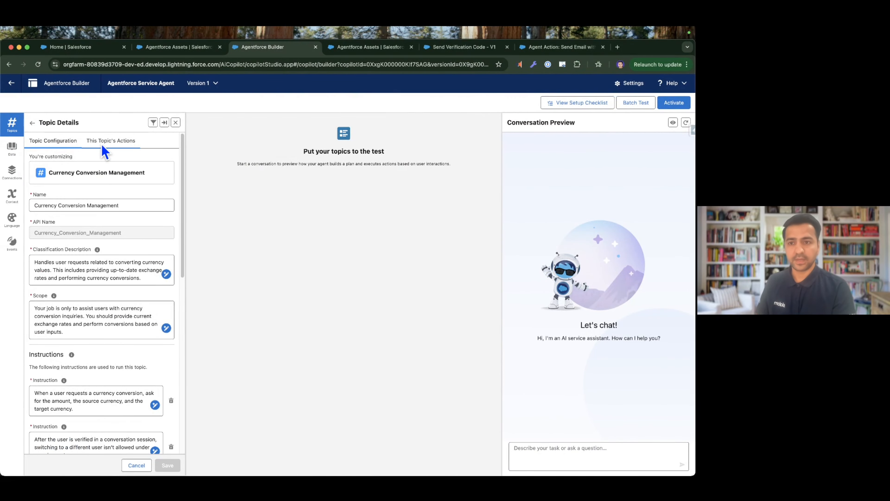
# Search the asset library for "flow" actions for the Currency Conversion Management topic and close the list without adding any.
pyautogui.click(102, 142)
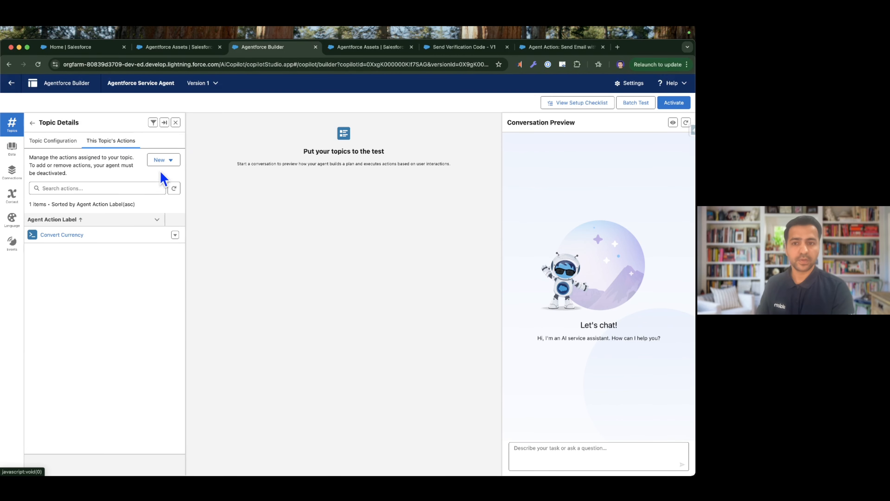
pyautogui.click(170, 161)
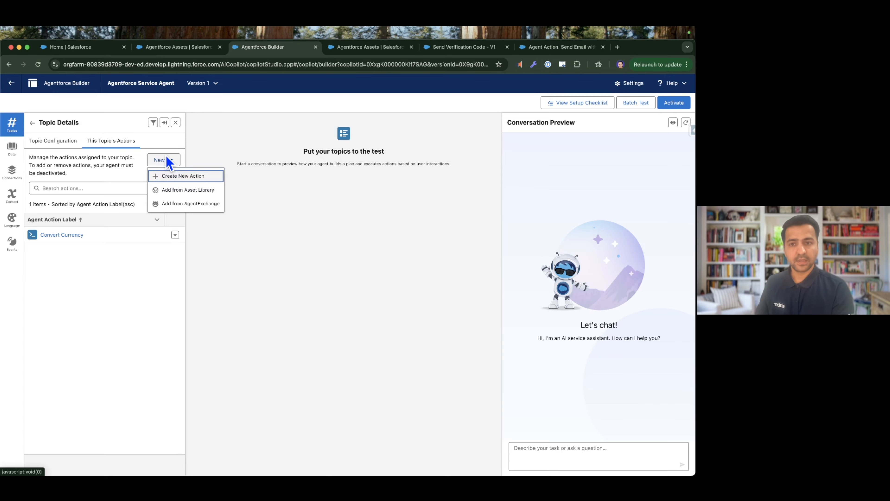
pyautogui.click(179, 190)
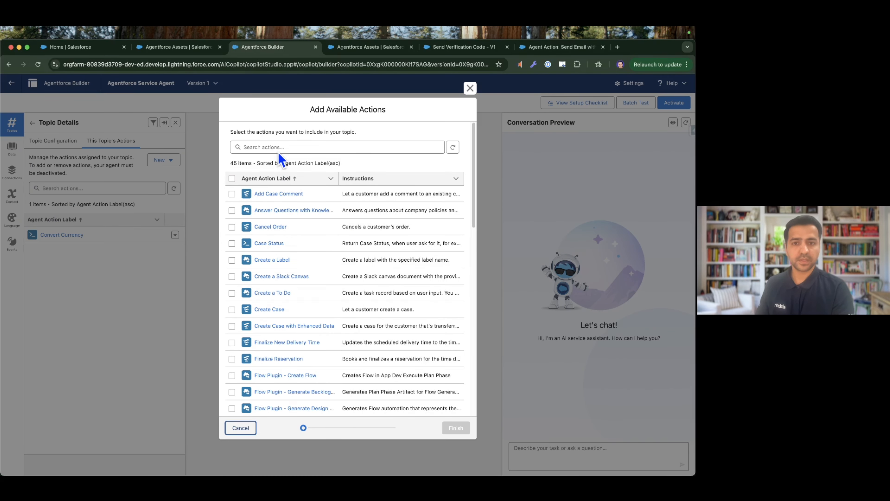
pyautogui.click(279, 150)
pyautogui.write('flow:')
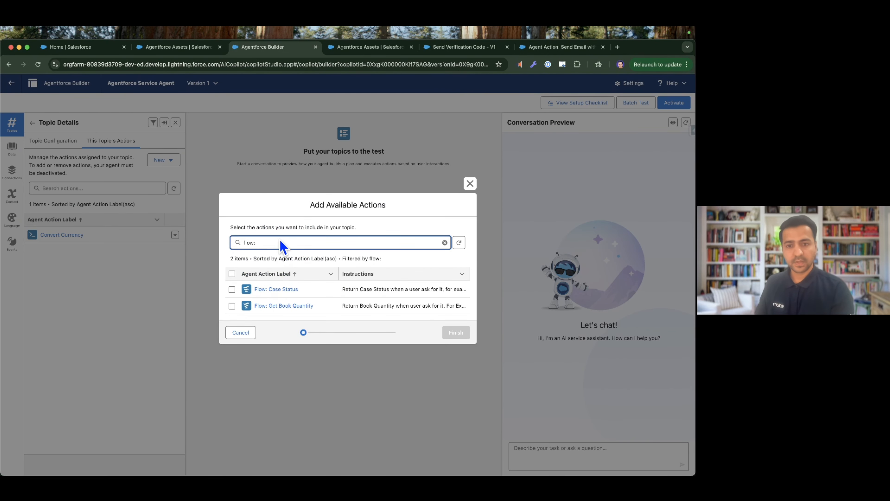
pyautogui.press('BackSpace')
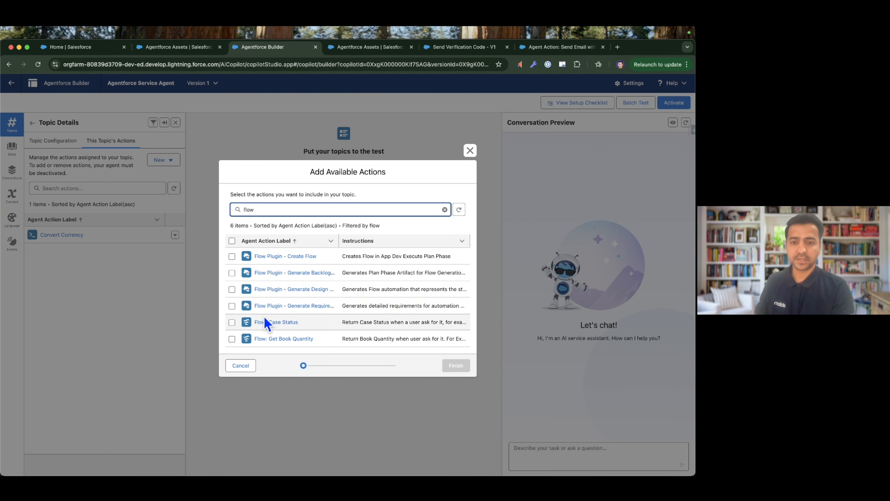
pyautogui.click(230, 365)
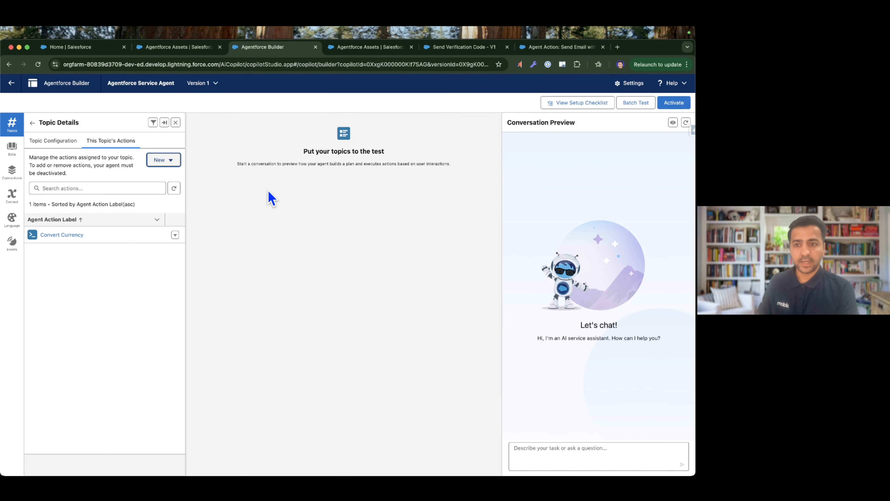
# Refresh the agent by activating it, reloading the builder page and deactivating it again.
pyautogui.click(674, 102)
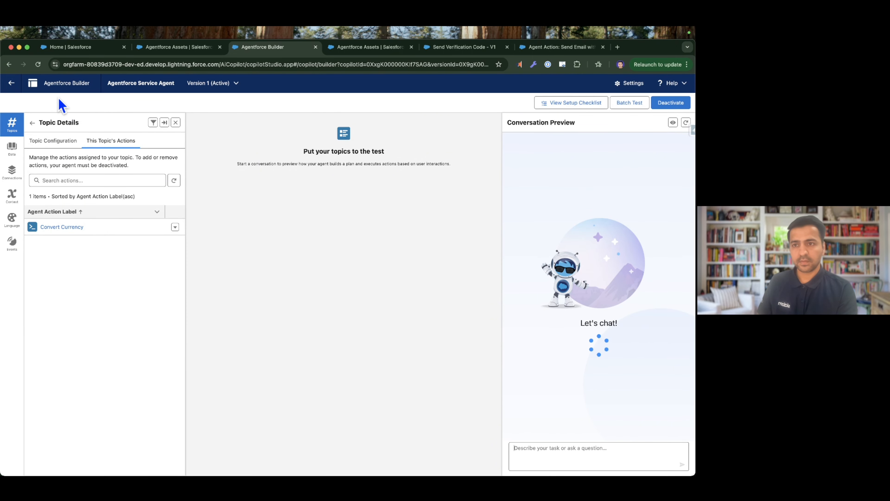
pyautogui.click(39, 65)
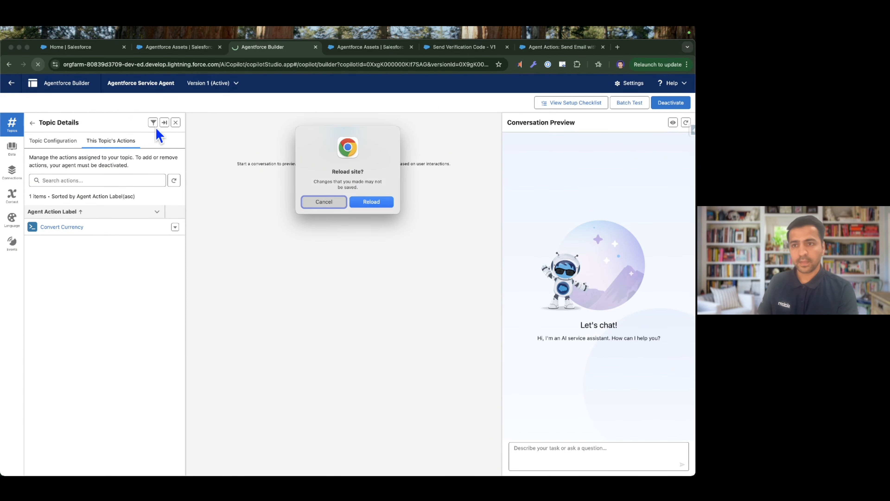
pyautogui.click(379, 203)
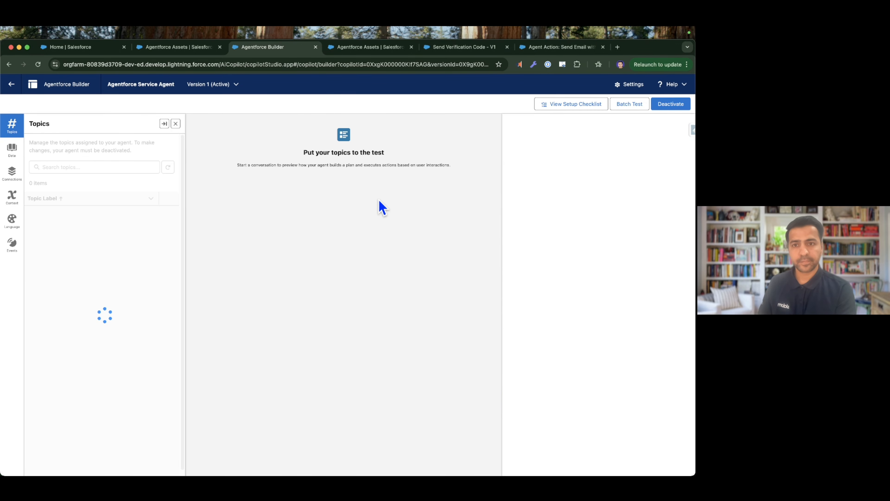
pyautogui.click(670, 105)
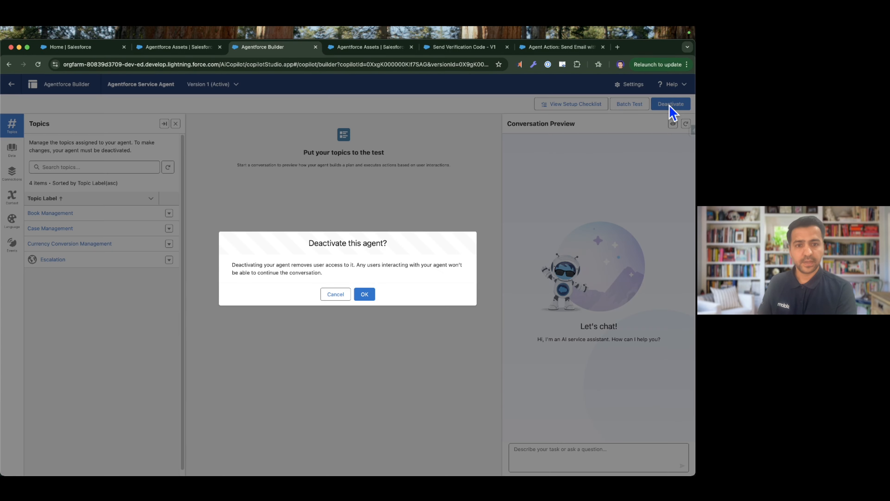
pyautogui.click(376, 294)
# Open the Currency Conversion Management topic's actions and bring up the asset library's list of available actions.
pyautogui.click(66, 255)
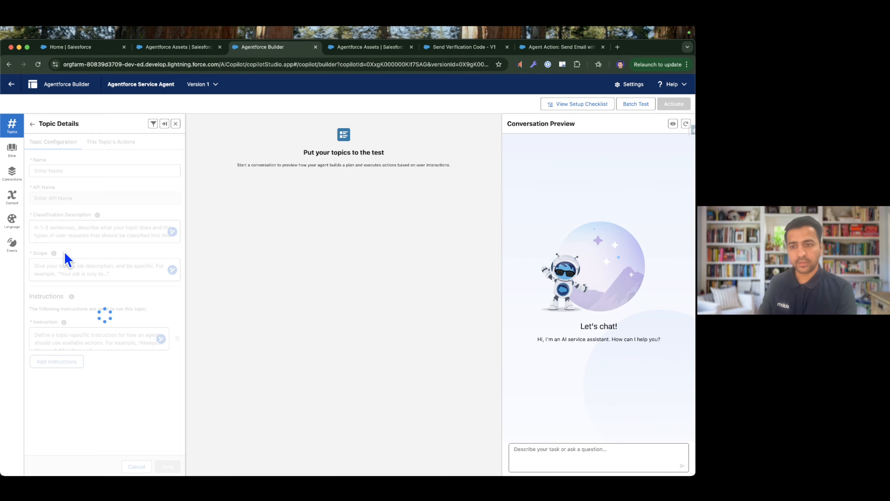
pyautogui.scroll(-10, 85, 289)
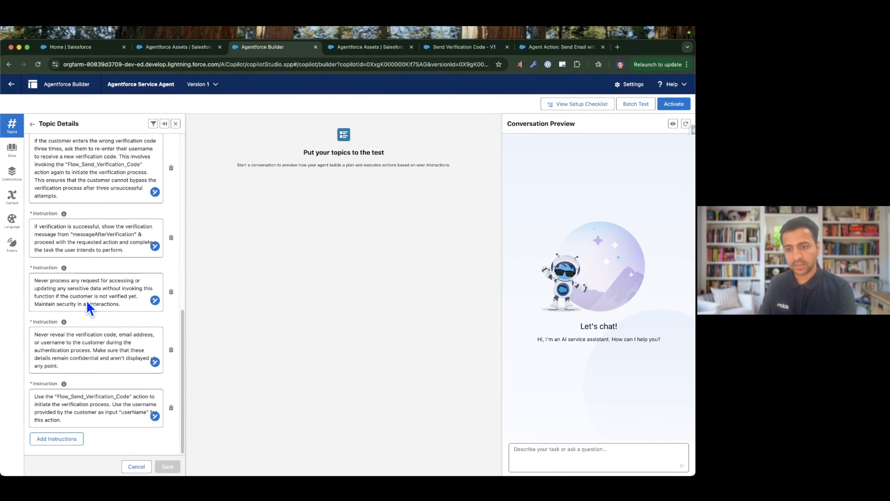
pyautogui.scroll(10, 90, 308)
pyautogui.click(100, 144)
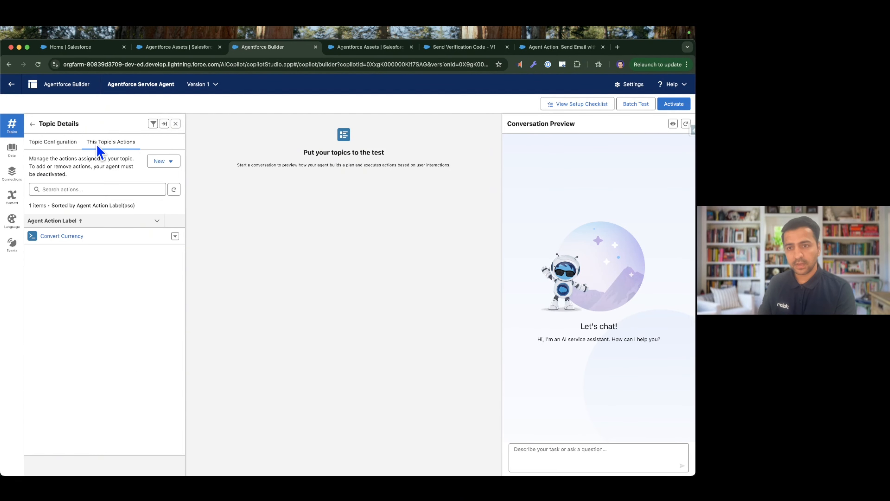
pyautogui.click(171, 162)
pyautogui.click(177, 194)
pyautogui.rightClick(245, 179)
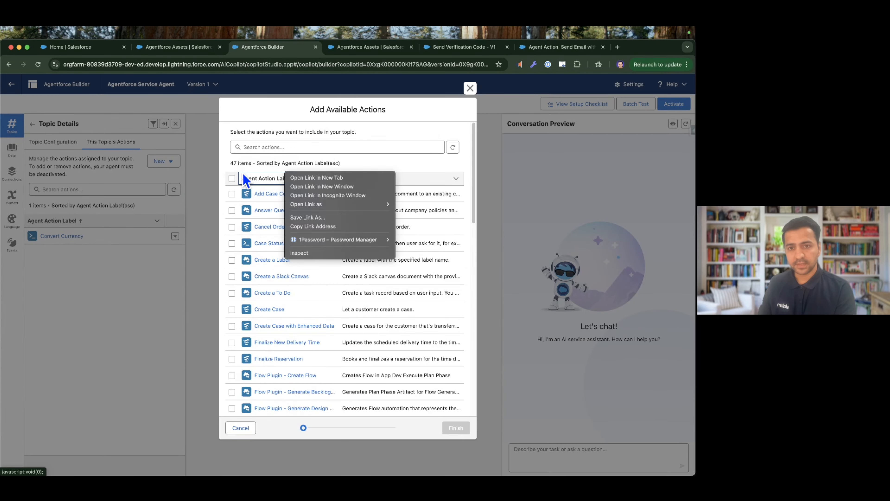
pyautogui.press('Escape')
# Search the available actions for "flow:" and add Flow: Send Verification Code and Flow: Verify Customer Code to the topic.
pyautogui.click(267, 147)
pyautogui.write('flow')
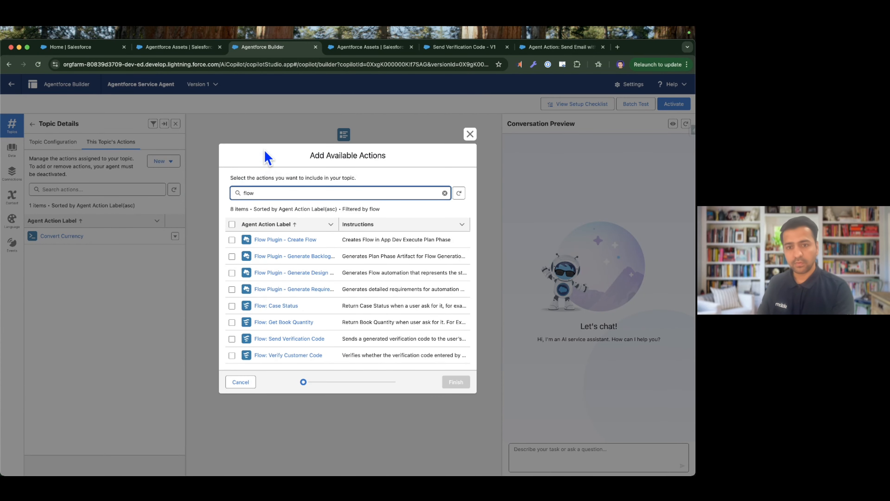
pyautogui.write(':')
pyautogui.press('Tab')
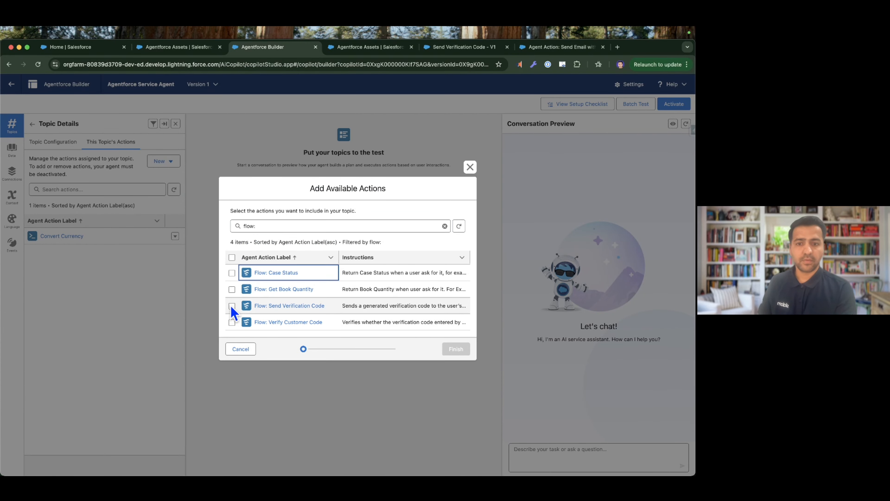
pyautogui.click(232, 306)
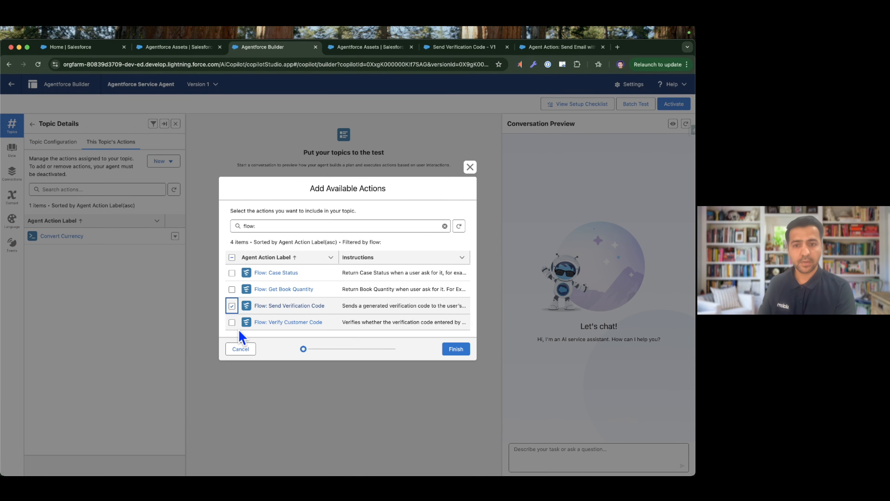
pyautogui.click(232, 322)
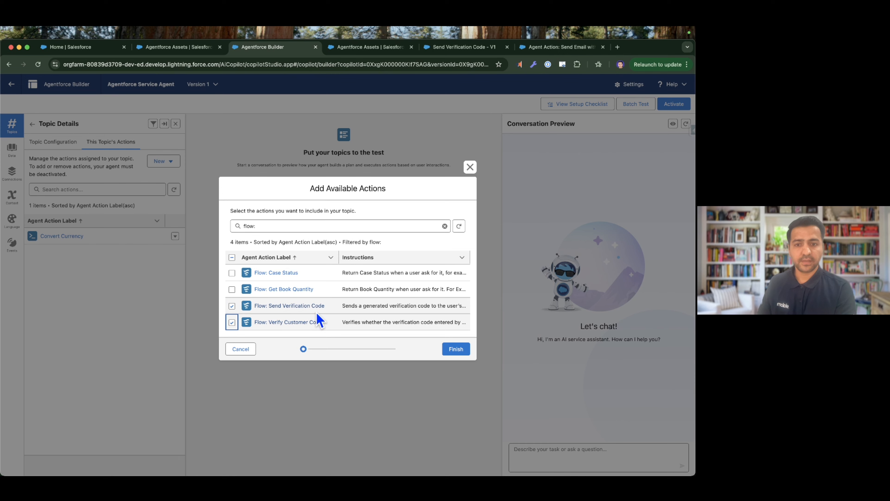
pyautogui.click(456, 349)
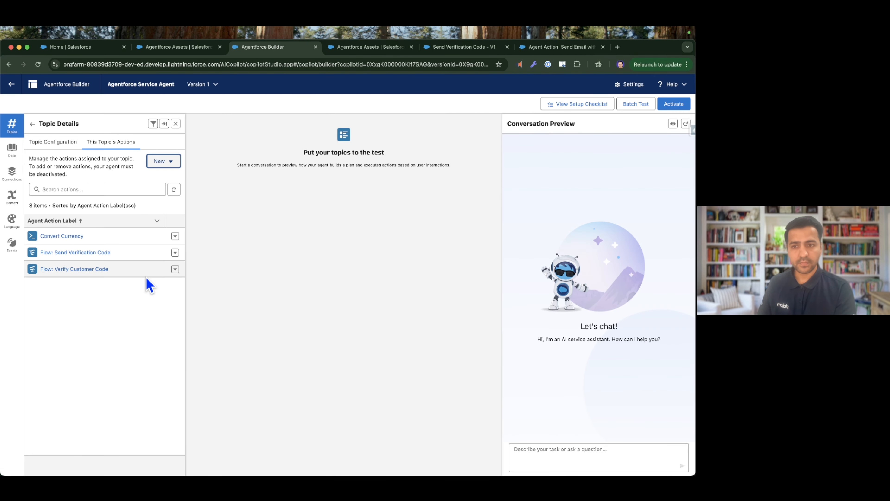
# Close the Currency Conversion Management topic without further edits and activate the agent.
pyautogui.click(64, 144)
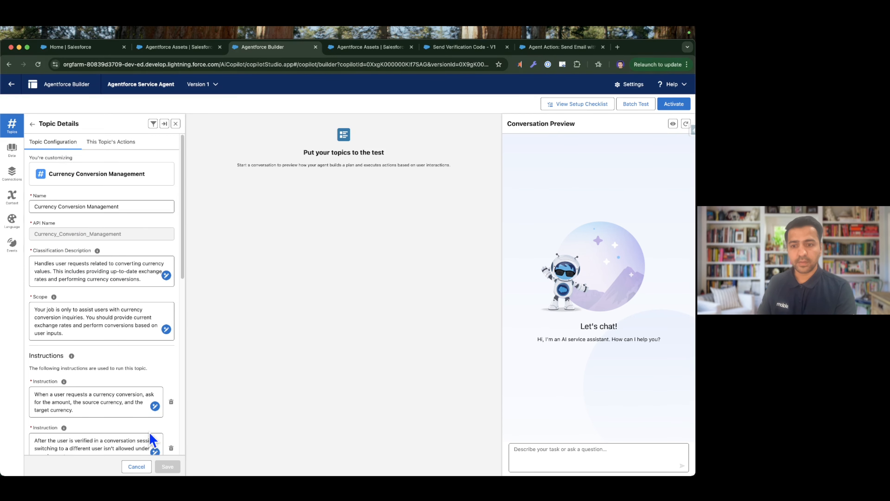
pyautogui.click(136, 466)
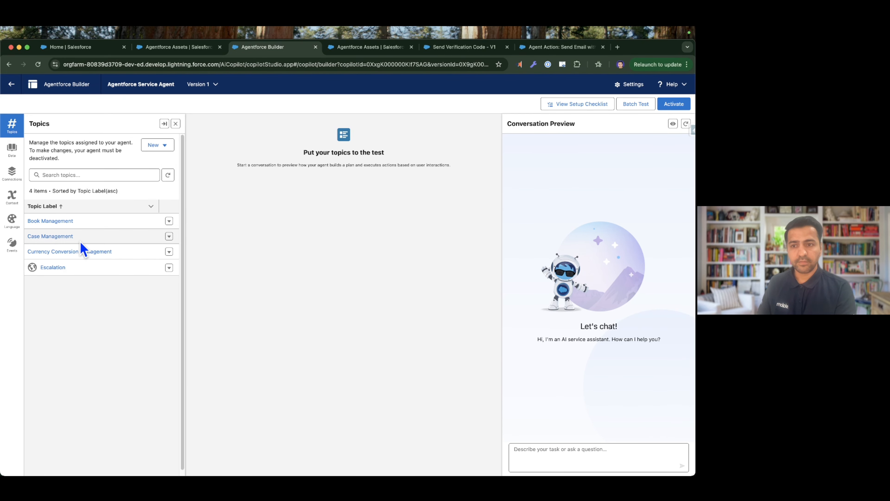
pyautogui.click(671, 104)
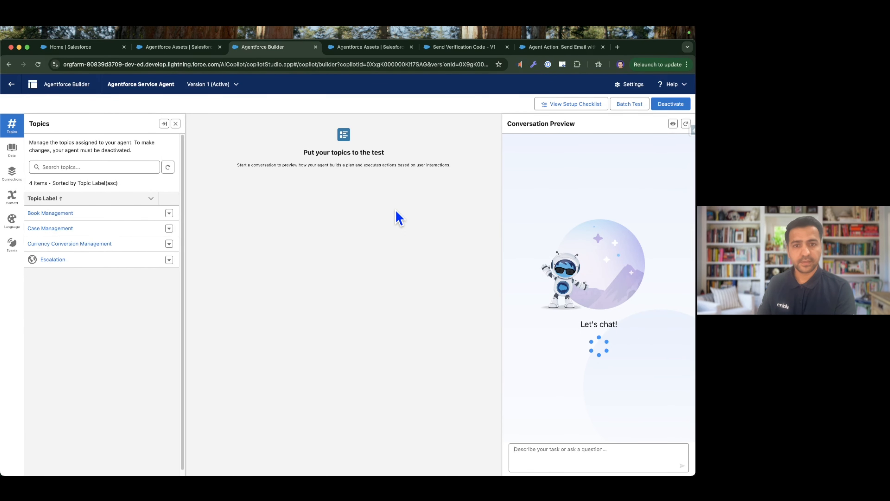
pyautogui.click(371, 204)
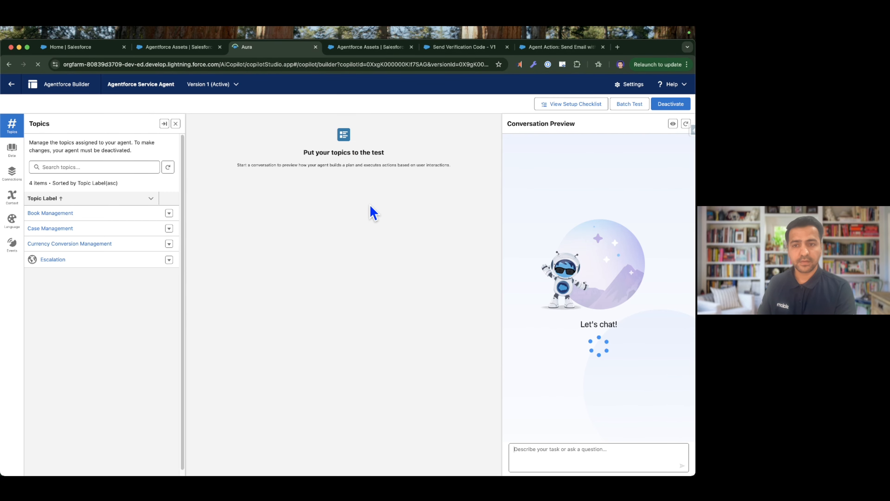
# Review the actions assigned to the Currency Conversion Management topic and the OTP setup checklist slide.
pyautogui.click(83, 245)
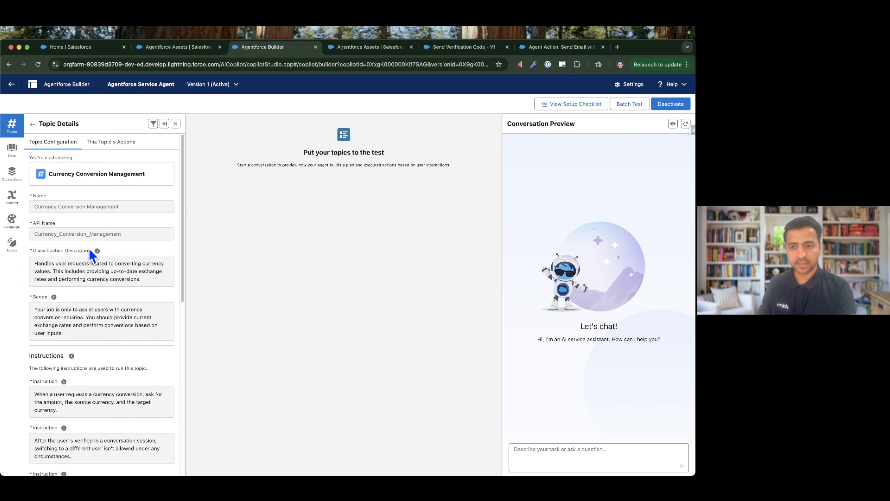
pyautogui.click(108, 148)
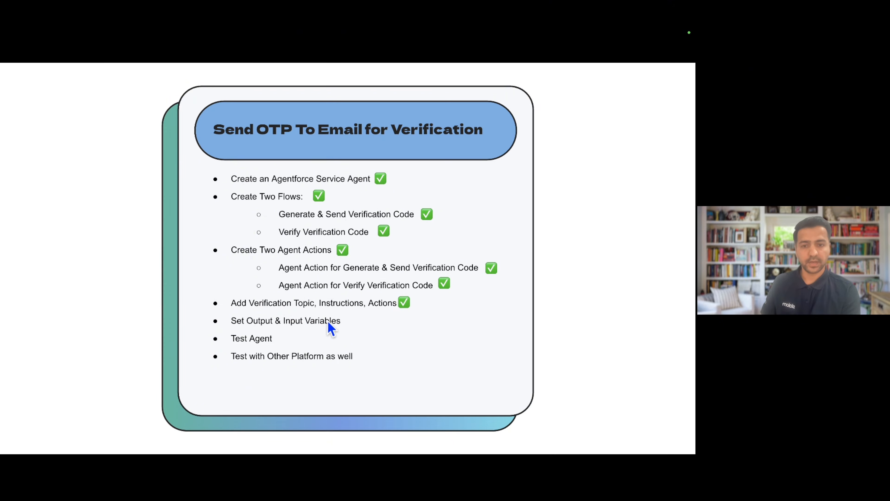
pyautogui.hotkey('ctrl', 'Left')
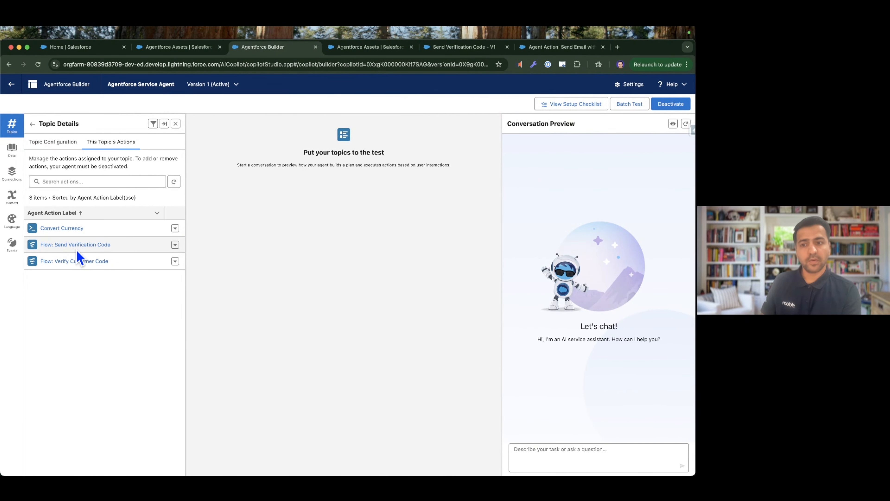
# Open the topic's Flow: Send Verification Code action at its input and output settings and deactivate the agent for editing.
pyautogui.click(65, 245)
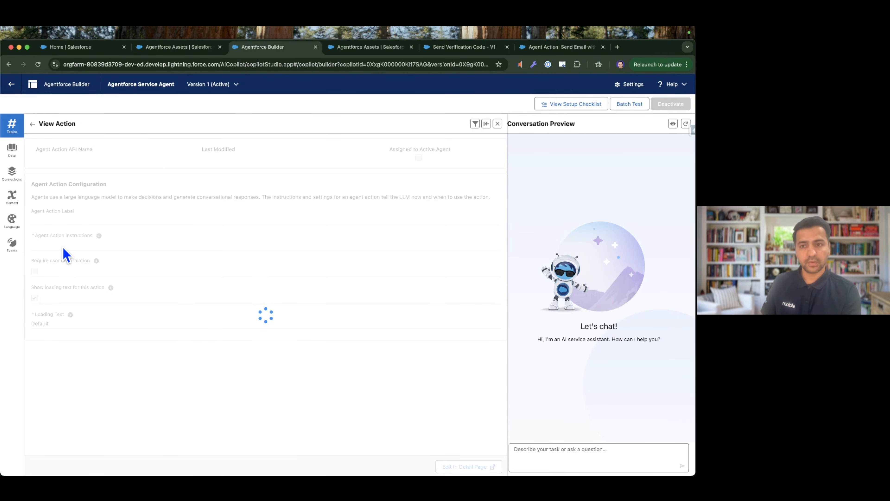
pyautogui.scroll(-4, 288, 305)
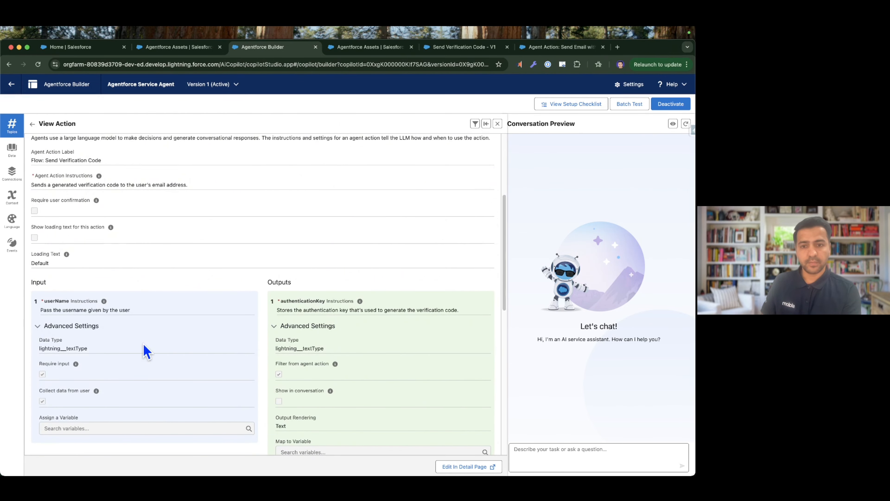
pyautogui.scroll(-3, 314, 336)
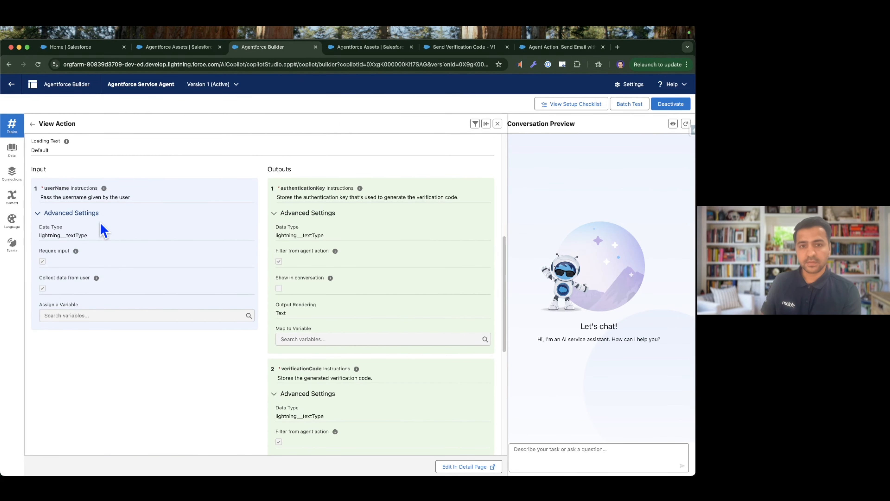
pyautogui.click(675, 104)
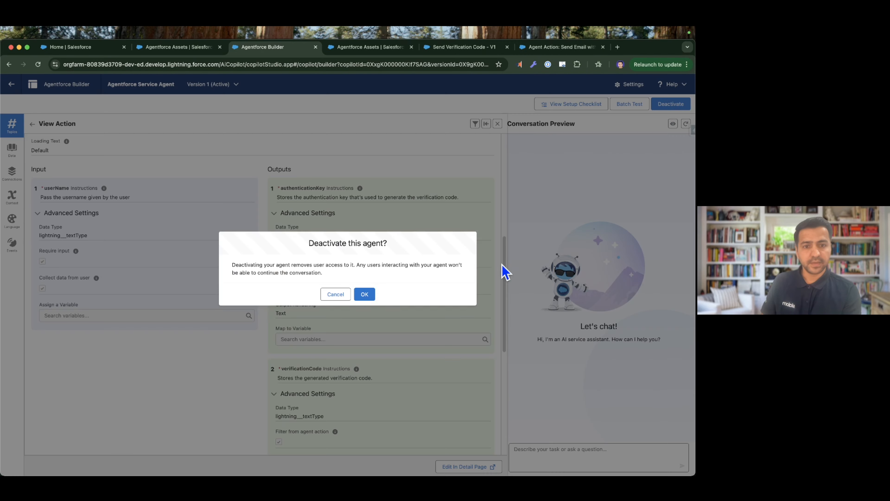
pyautogui.click(364, 294)
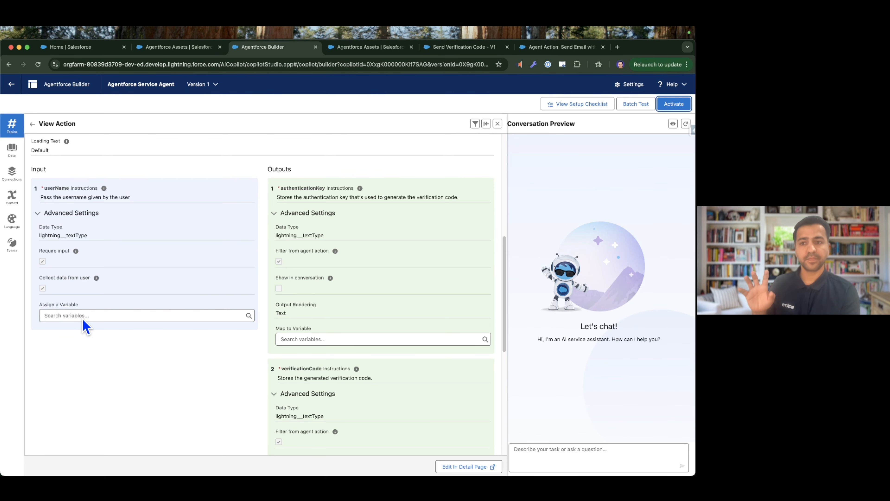
# Map the authenticationKey output of Flow: Send Verification Code to the existing authenticationKey conversation variable, discarding the new custom variable form.
pyautogui.scroll(-1, 314, 199)
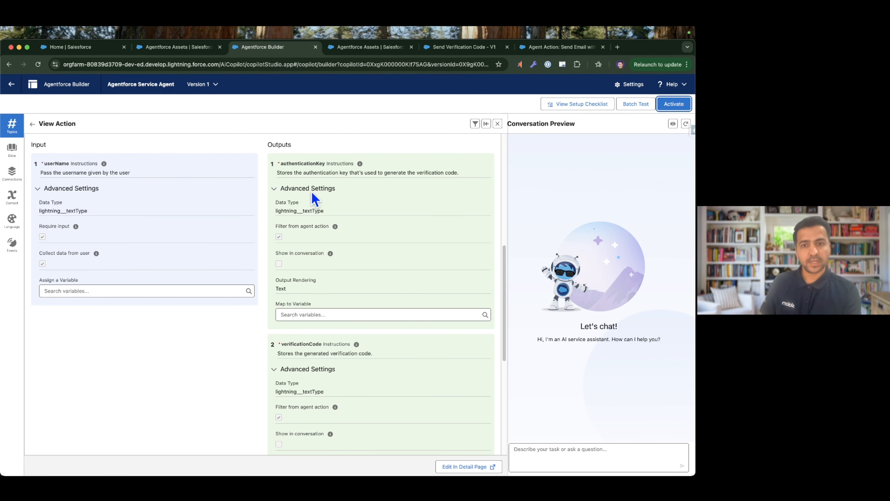
pyautogui.click(317, 318)
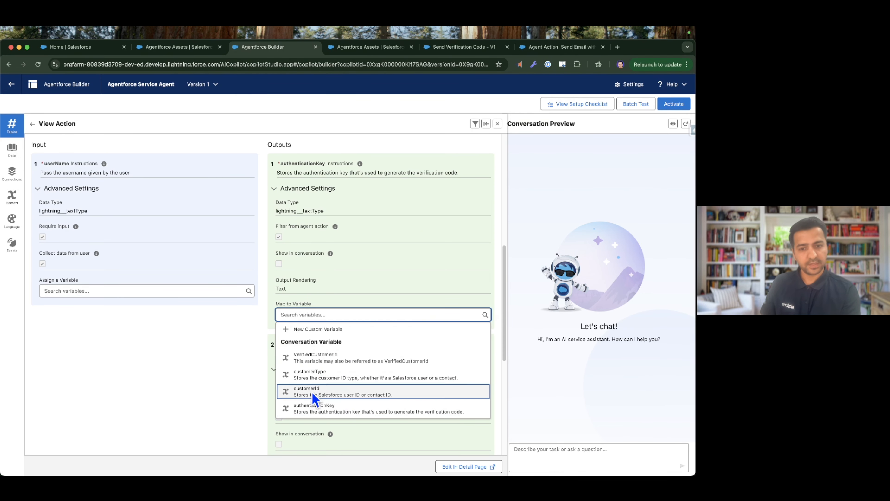
pyautogui.click(314, 329)
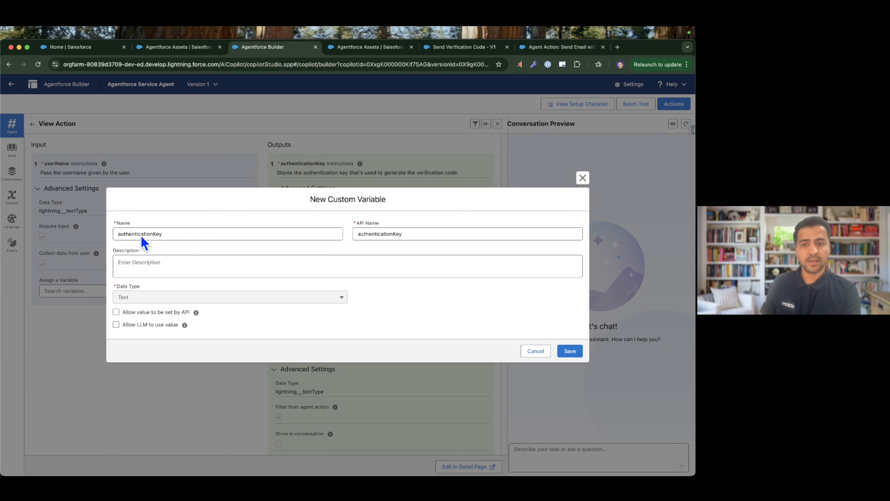
pyautogui.click(538, 354)
pyautogui.click(318, 314)
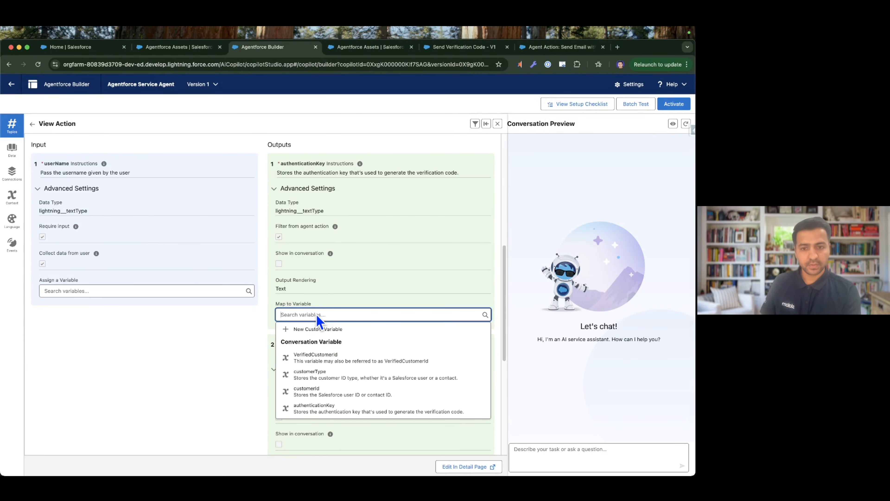
pyautogui.click(318, 404)
# Review the variable mappings of the verificationCode and verificationMessage outputs, leaving both unmapped.
pyautogui.scroll(-4, 367, 279)
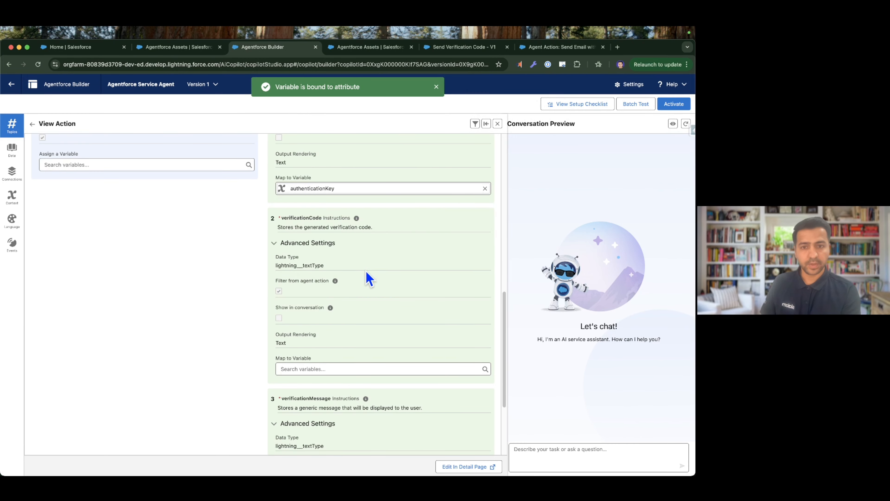
pyautogui.scroll(-1, 357, 269)
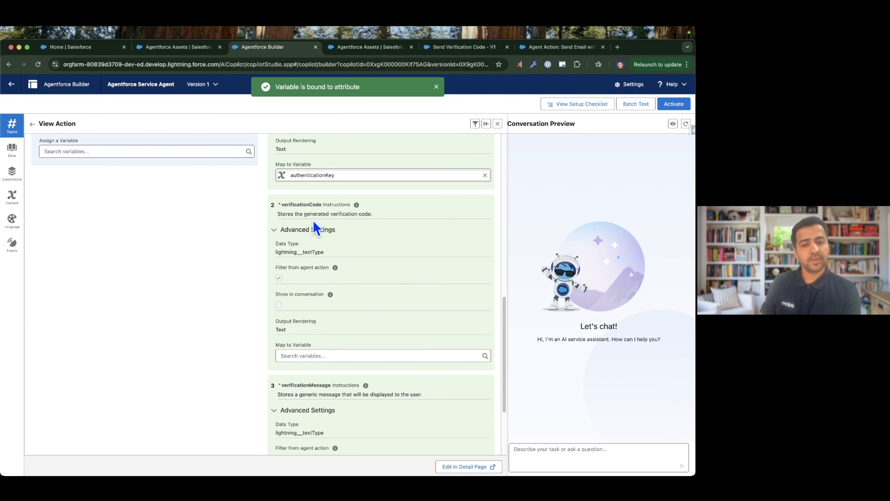
pyautogui.scroll(-5, 358, 225)
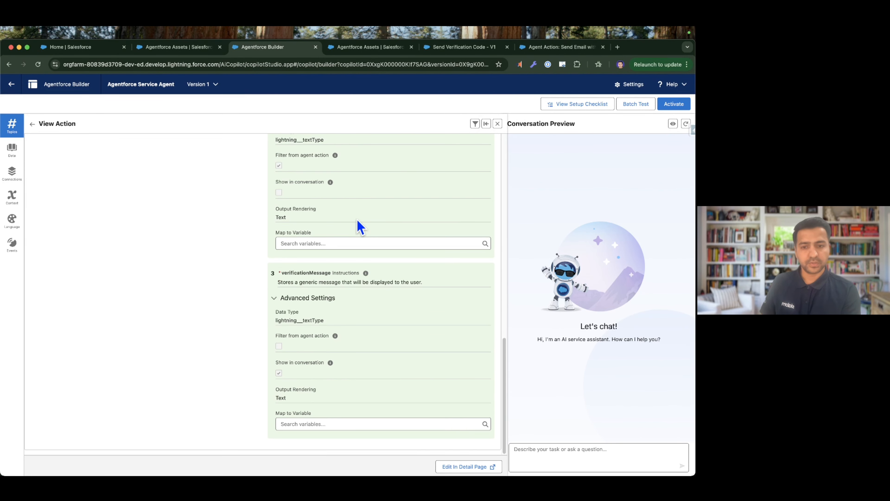
pyautogui.click(316, 424)
pyautogui.click(199, 384)
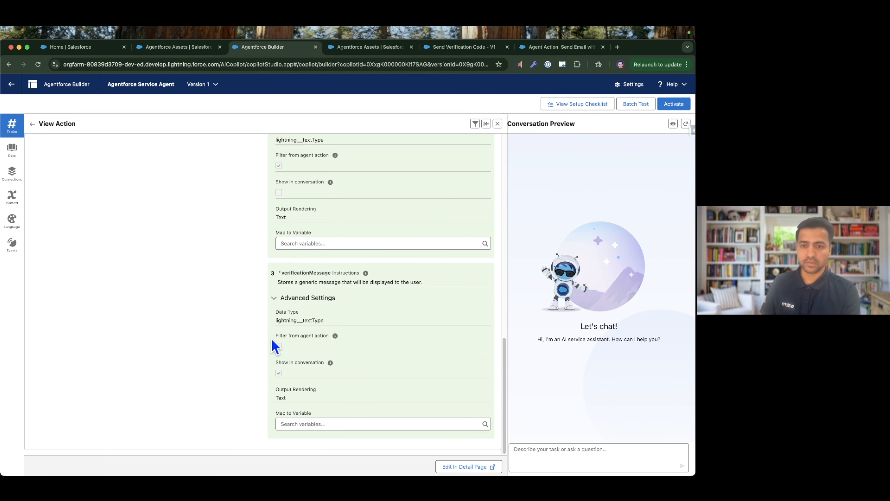
pyautogui.scroll(15, 272, 344)
pyautogui.scroll(-5, 323, 327)
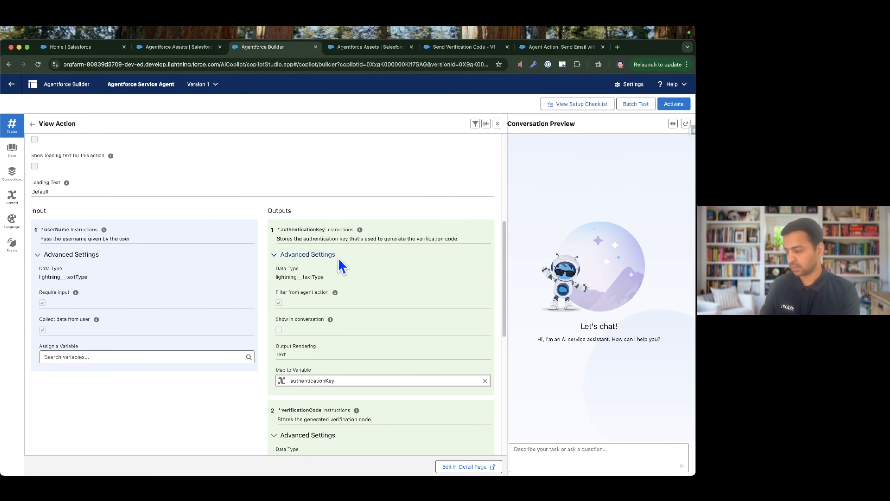
pyautogui.scroll(1, 172, 250)
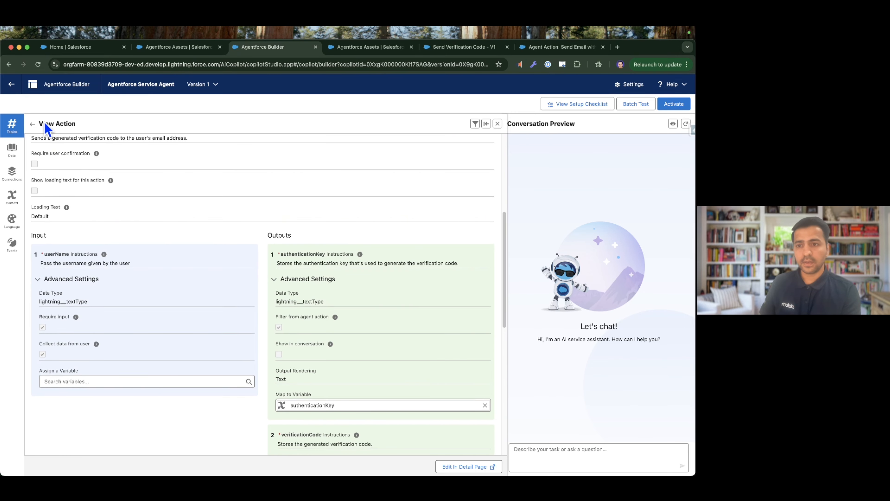
# Open the topic's Flow: Verify Customer Code action and assign the authenticationKey variable to its authenticationKey input.
pyautogui.click(32, 124)
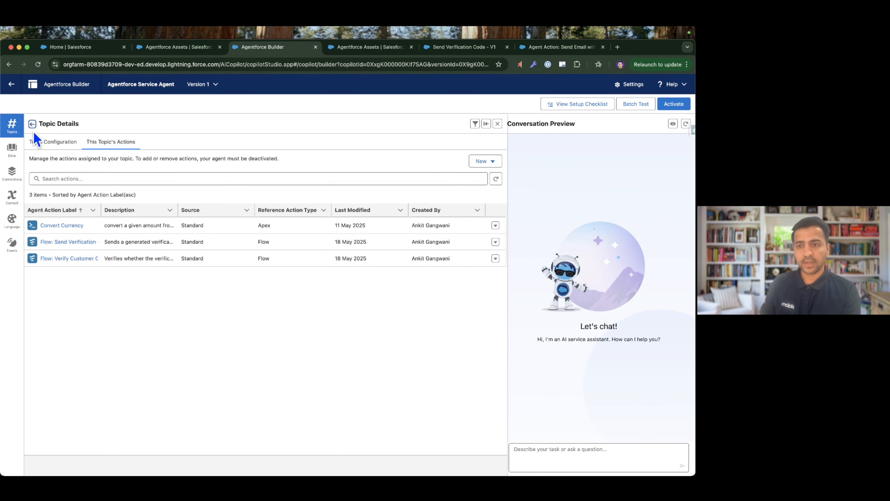
pyautogui.click(66, 259)
pyautogui.scroll(-8, 118, 263)
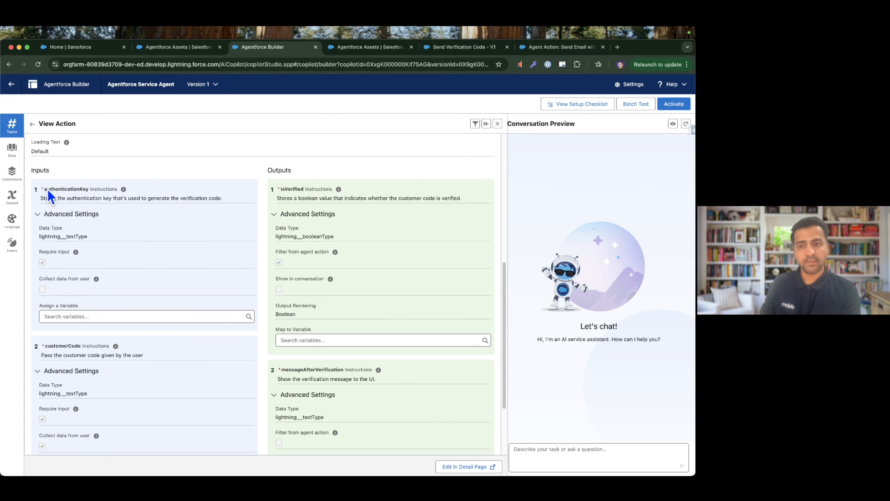
pyautogui.click(85, 321)
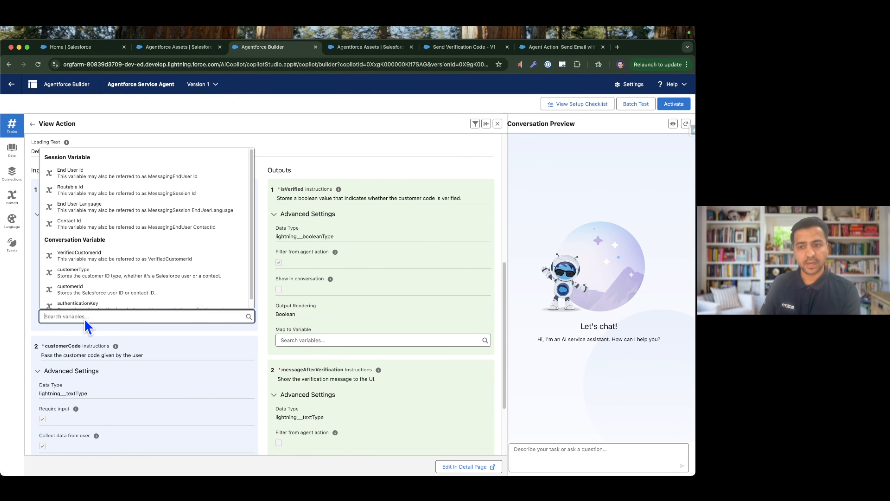
pyautogui.click(88, 304)
pyautogui.scroll(-1, 113, 272)
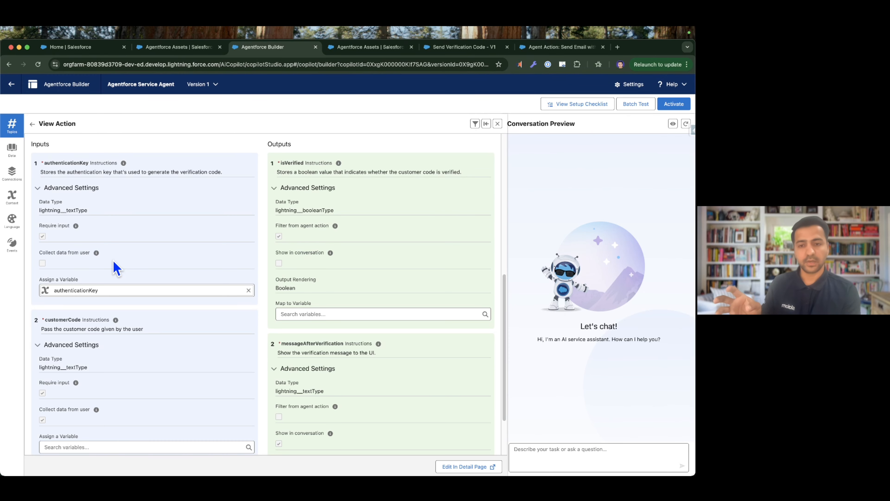
# Map the isVerified output of Flow: Verify Customer Code to the isVerified variable and activate the agent.
pyautogui.scroll(-3, 114, 266)
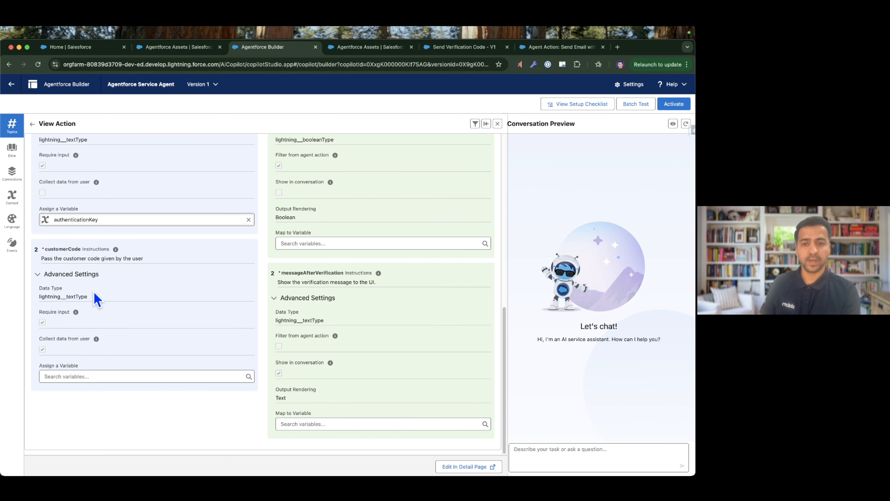
pyautogui.scroll(1, 102, 296)
pyautogui.scroll(3, 334, 199)
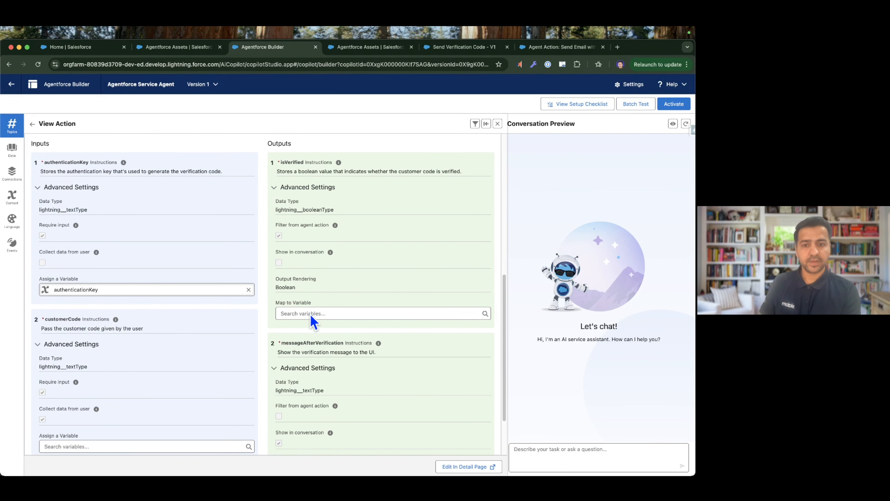
pyautogui.click(310, 314)
pyautogui.click(317, 355)
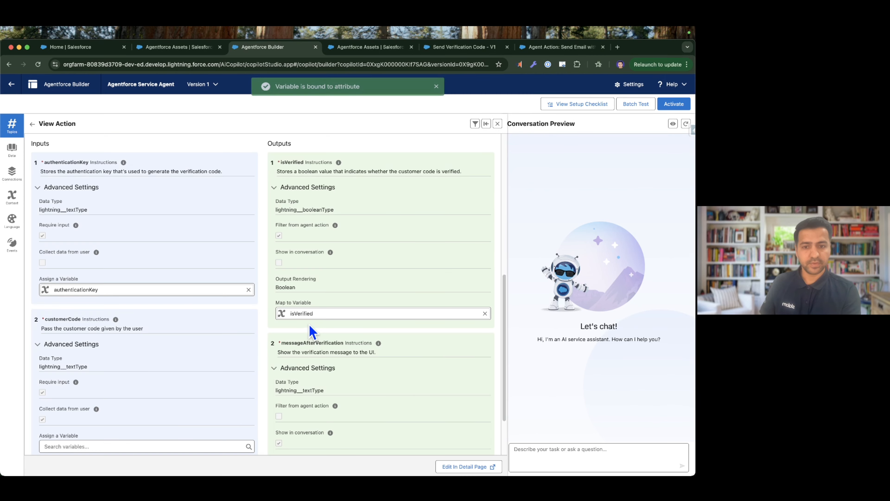
pyautogui.scroll(-3, 311, 312)
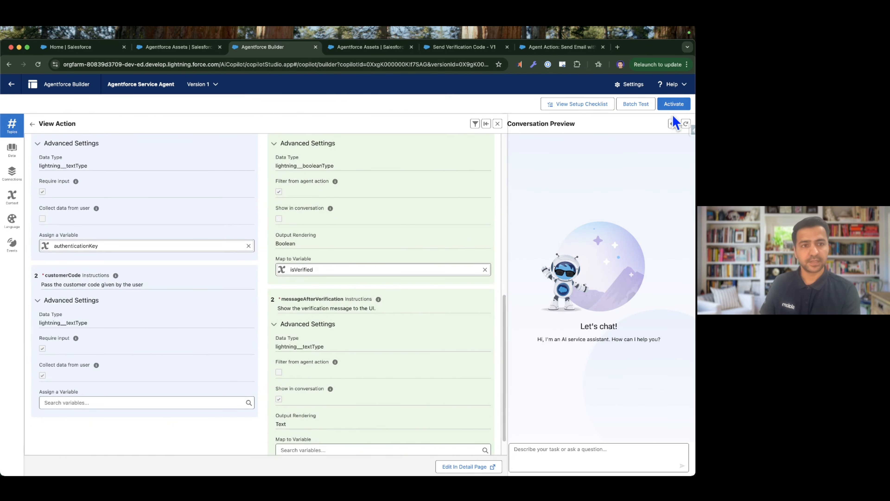
pyautogui.click(678, 104)
# Check off the variables item on the Send OTP To Email for Verification slide and return to Agentforce Builder.
pyautogui.hotkey('ctrl', 'Right')
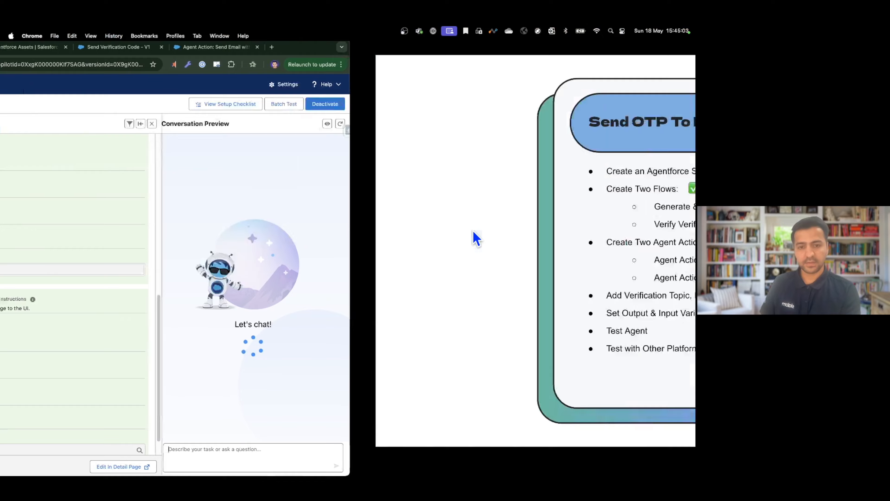
pyautogui.click(364, 317)
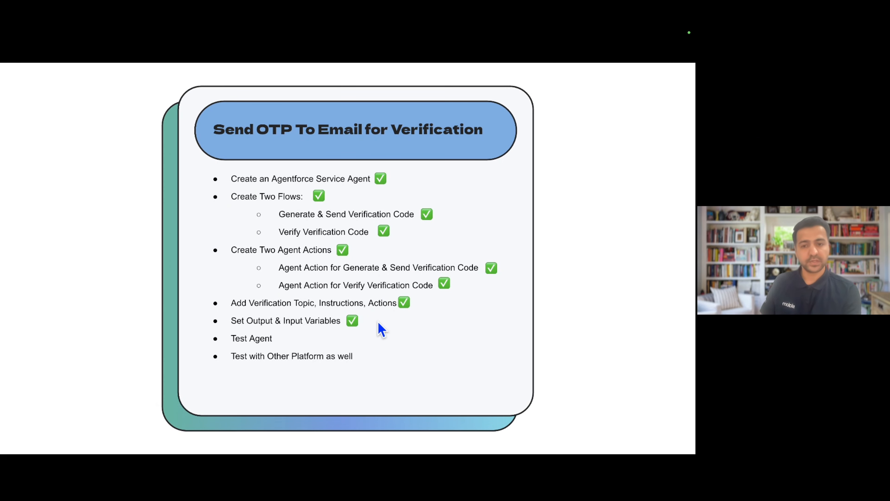
pyautogui.hotkey('ctrl', 'Left')
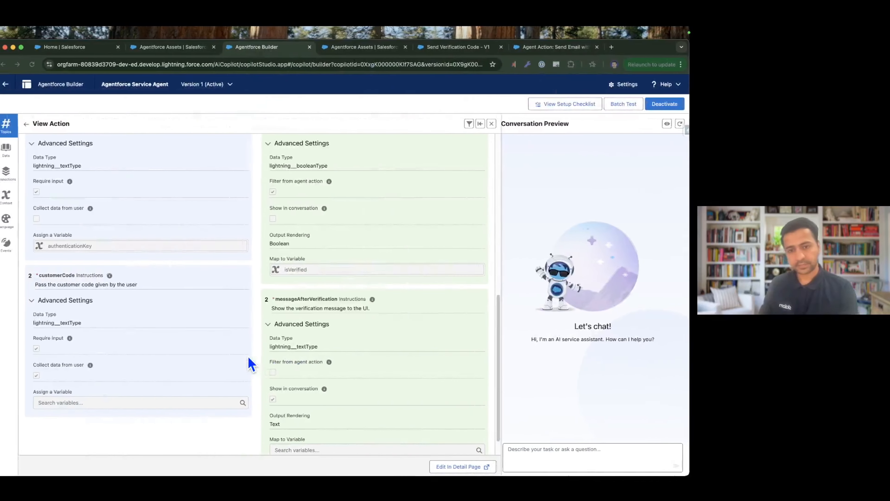
# Collapse the expanded action view and review the Currency Conversion Management topic's configuration down to its last instructions.
pyautogui.click(486, 123)
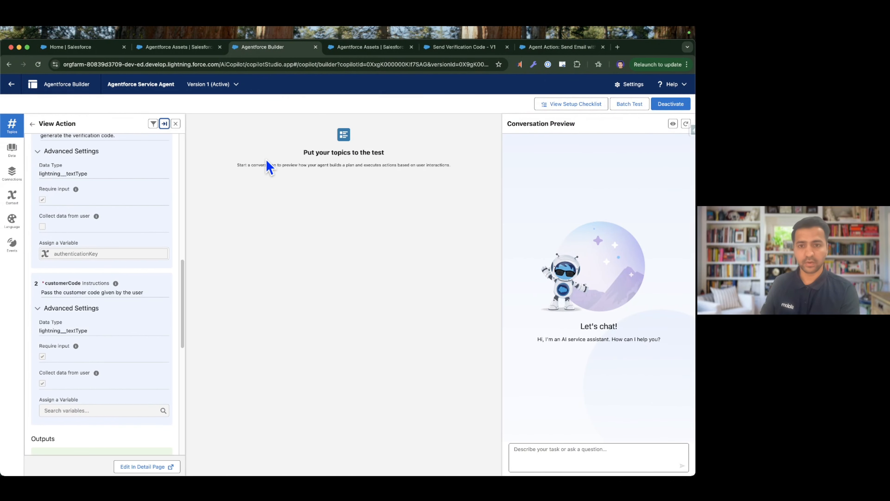
pyautogui.click(33, 124)
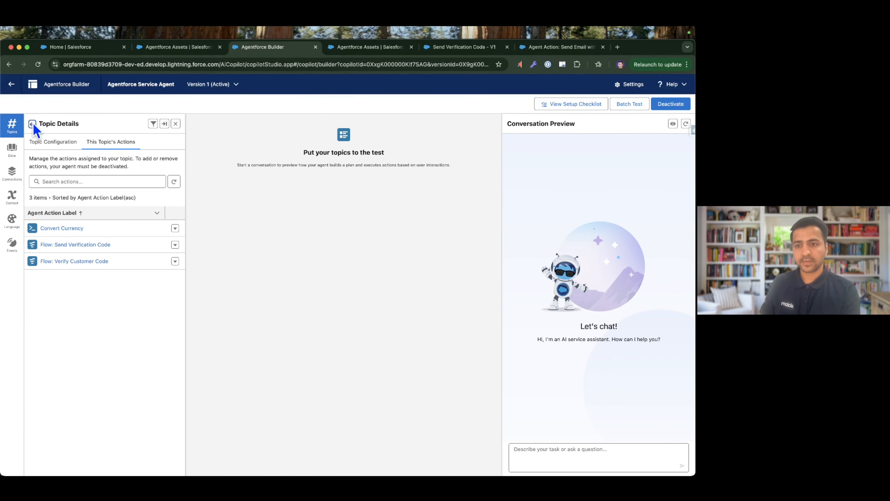
pyautogui.click(35, 142)
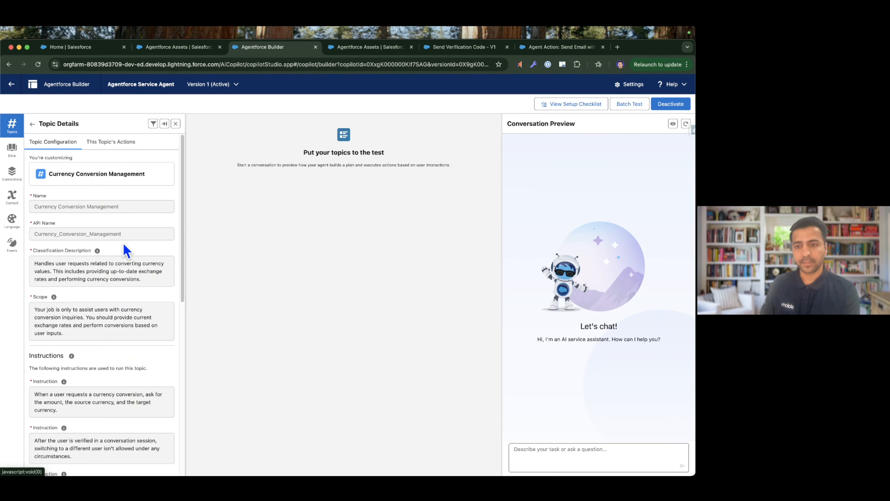
pyautogui.scroll(-10, 100, 309)
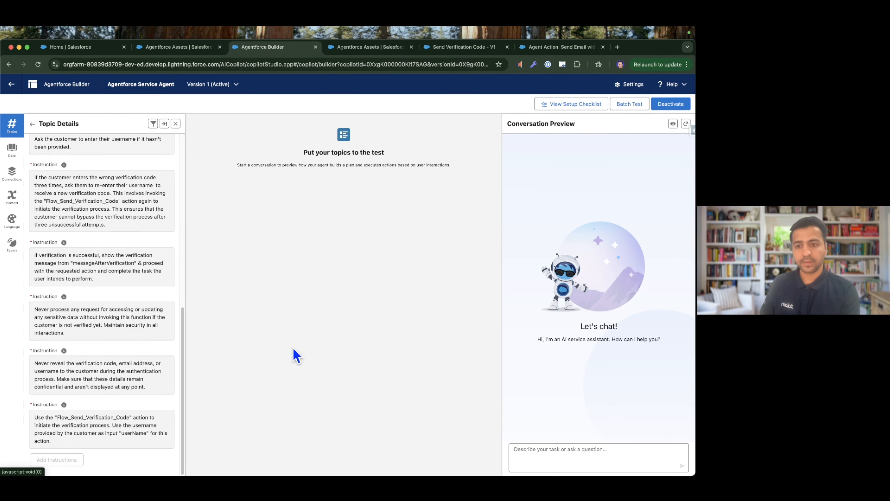
# Send the test message "Could you please convert 100 GBP to INR?" to the agent in the conversation preview.
pyautogui.click(589, 454)
pyautogui.write('Could you please convert 100 GBP to INR?')
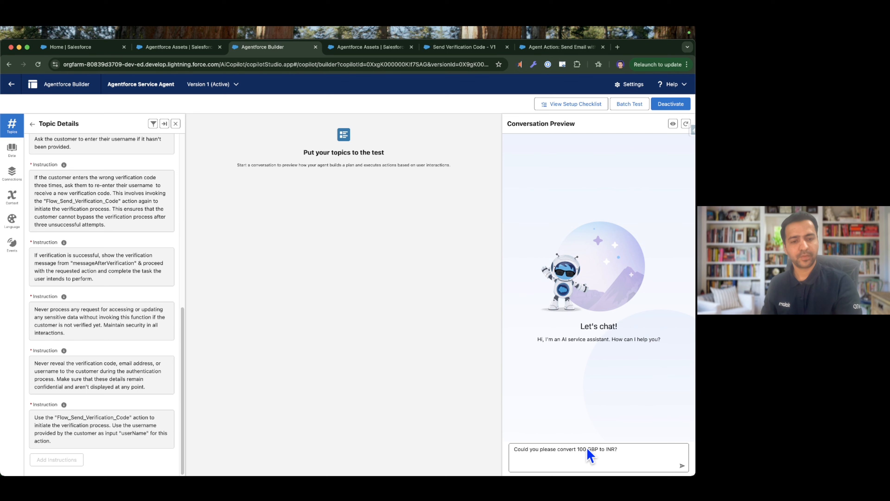
pyautogui.click(681, 466)
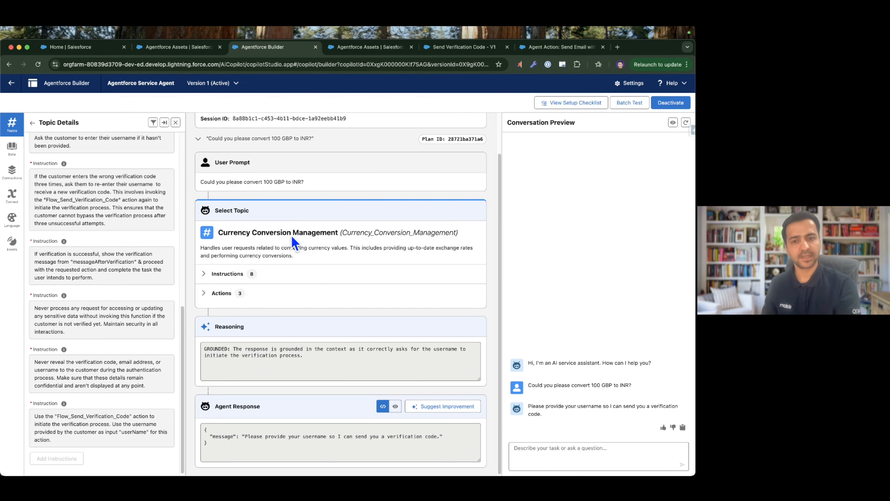
# Expand the selected topic's instructions in the conversation plan and read through them.
pyautogui.click(205, 274)
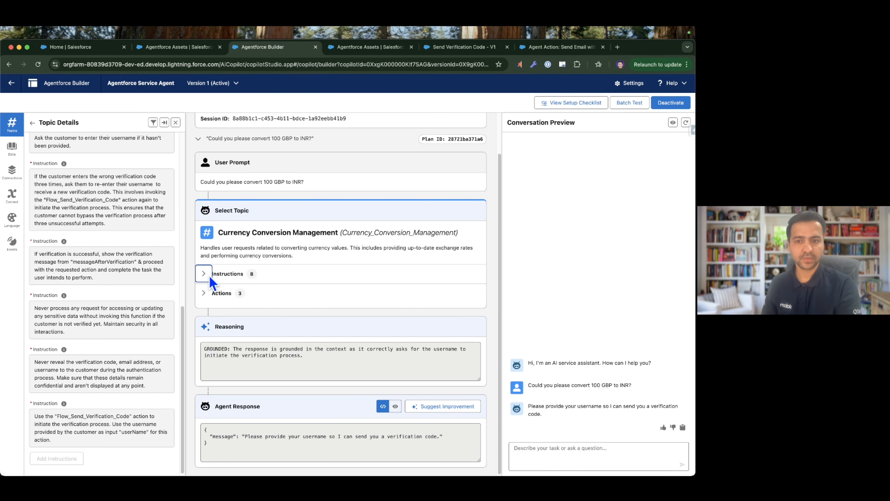
pyautogui.scroll(-3, 373, 291)
pyautogui.scroll(3, 324, 302)
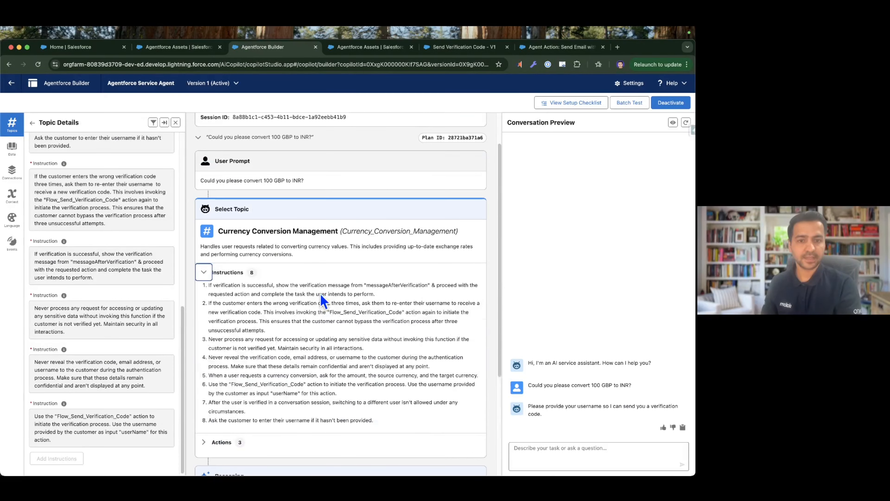
pyautogui.scroll(-1, 361, 335)
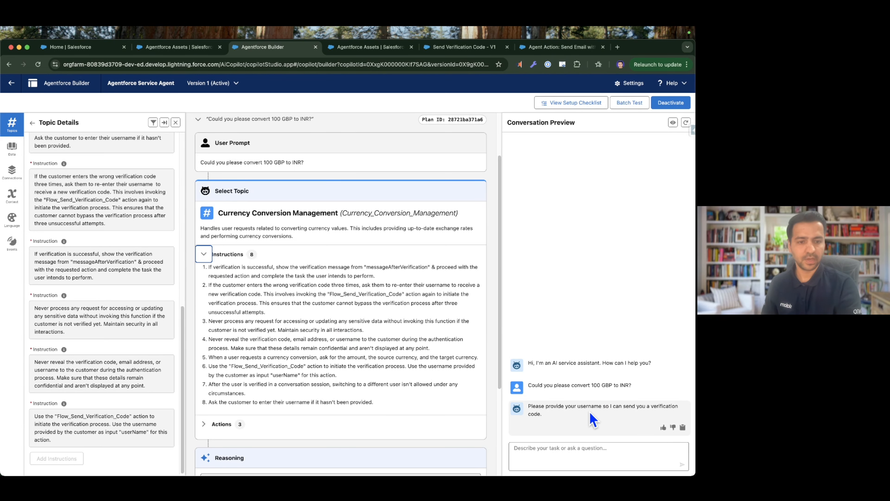
# Find the EinsteinServiceAgent User in Salesforce Inspector Reloaded by searching users for "einst" and copy its username.
pyautogui.click(691, 134)
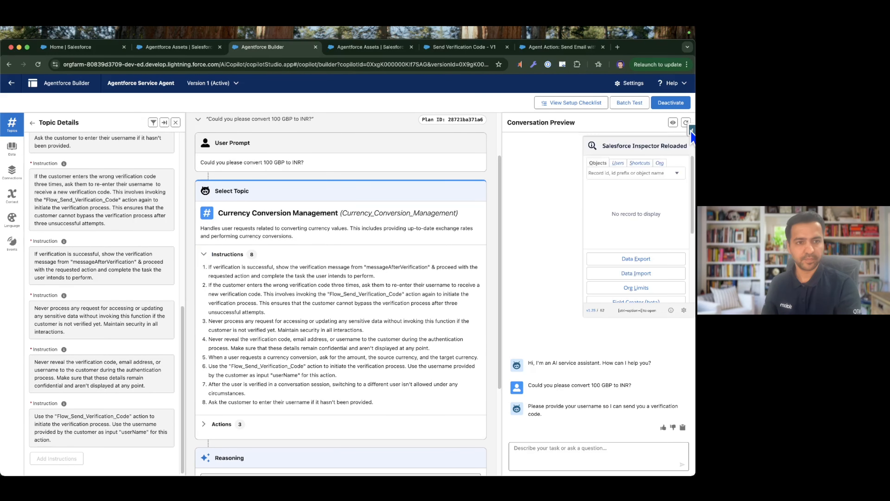
pyautogui.click(618, 163)
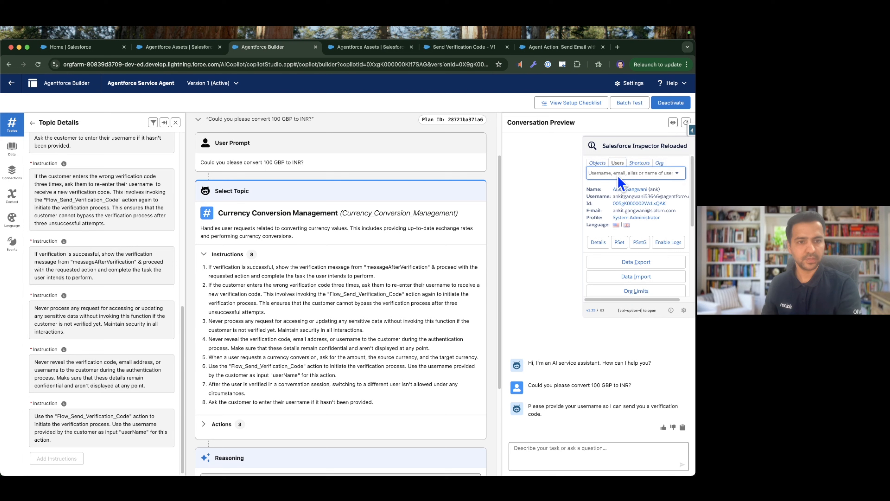
pyautogui.write('einst')
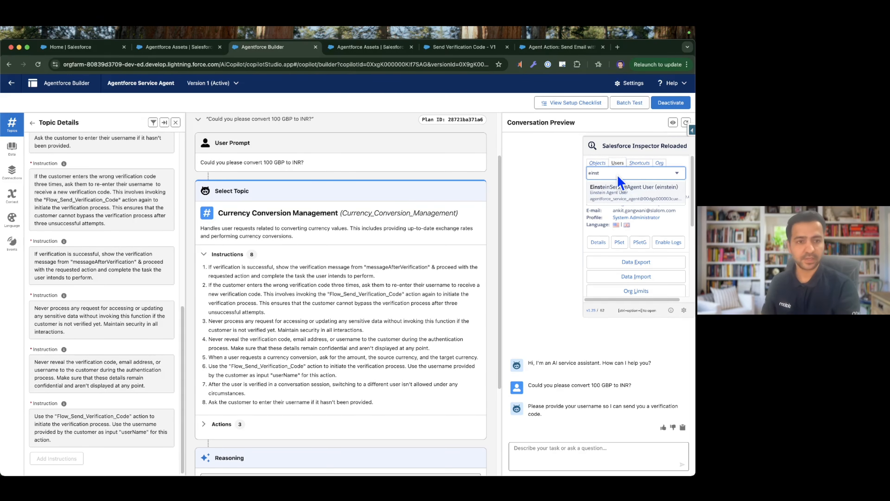
pyautogui.click(630, 197)
pyautogui.tripleClick(634, 198)
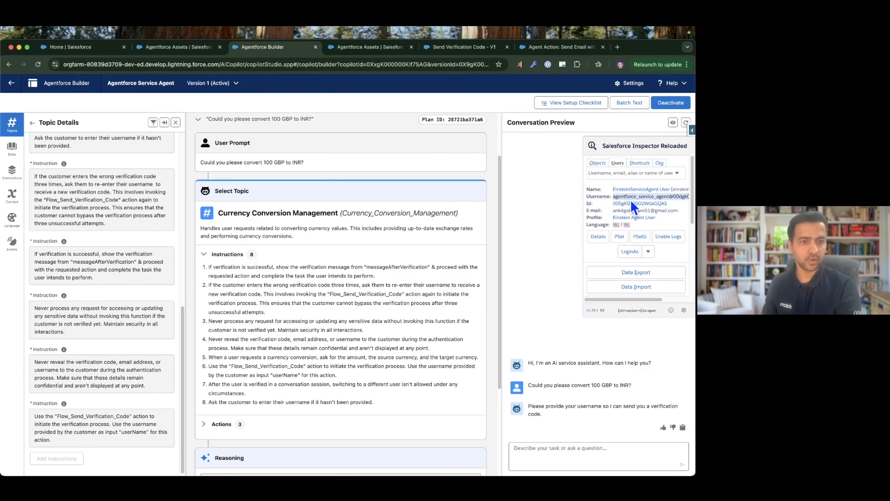
# Reply to the agent in the conversation preview with the copied service agent username.
pyautogui.click(575, 447)
pyautogui.press('super+v')
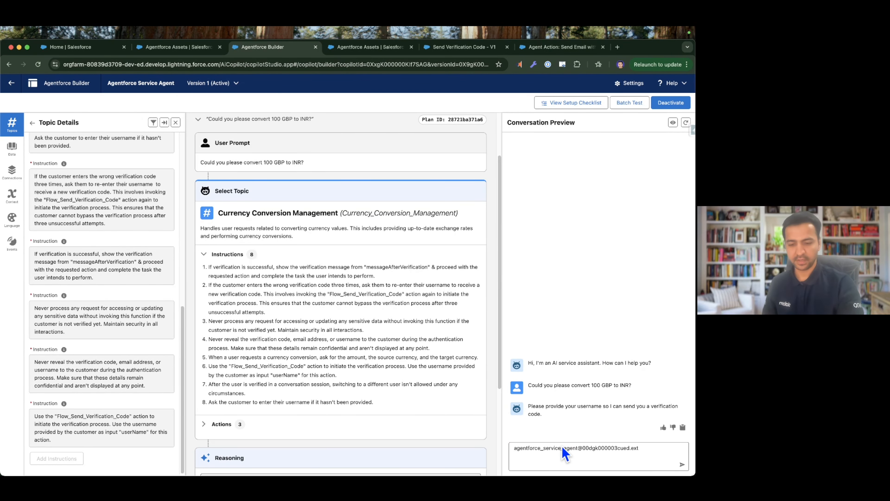
pyautogui.press('Return')
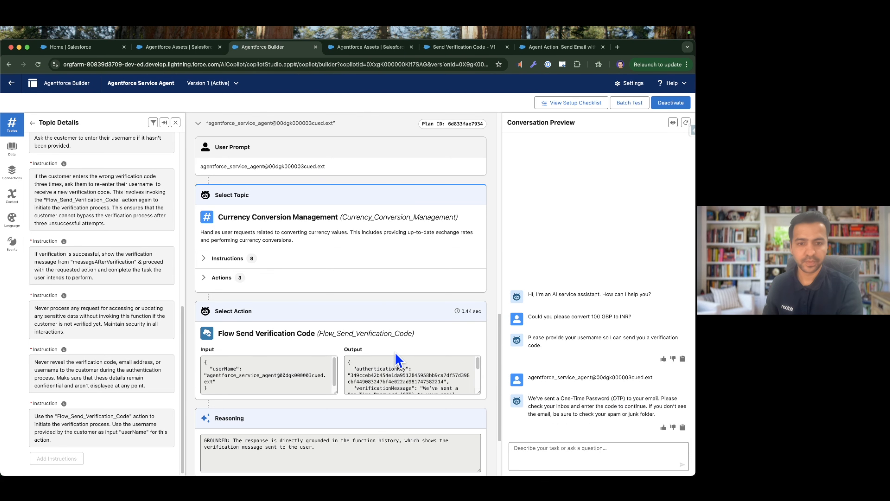
# Enlarge the Flow Send Verification Code output and examine its authentication key, verification message and verification code.
pyautogui.scroll(-5, 350, 281)
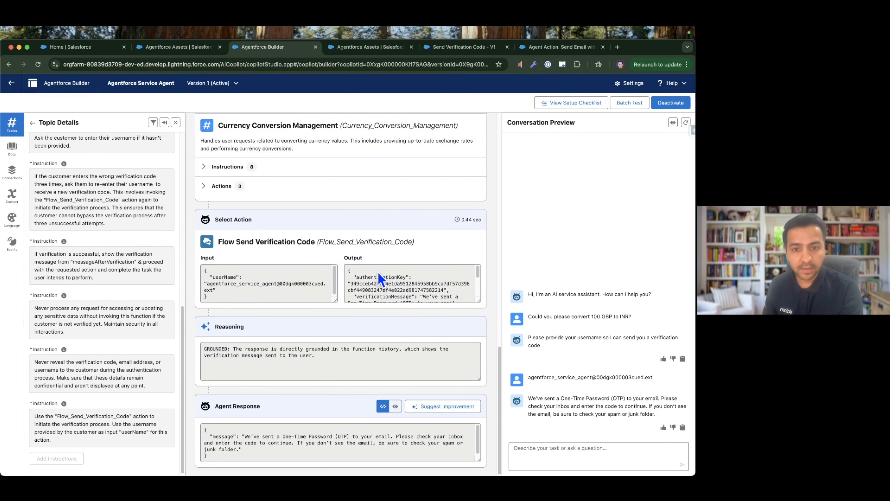
pyautogui.scroll(-1, 381, 283)
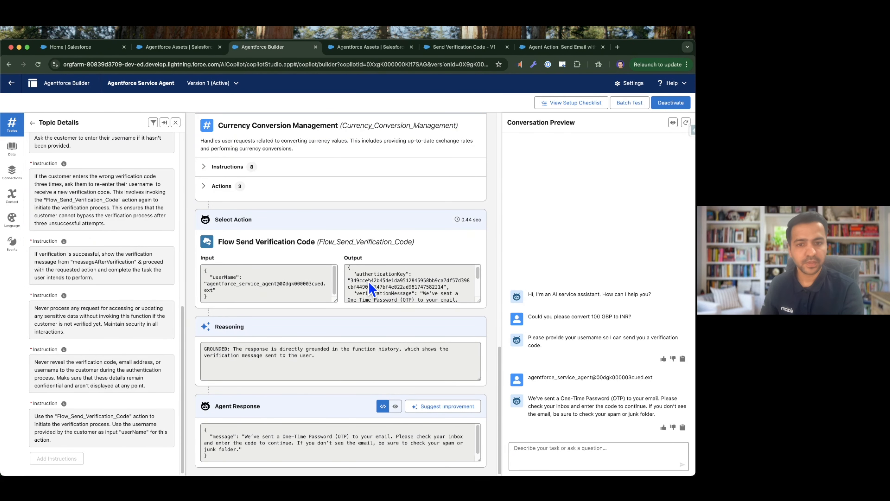
pyautogui.scroll(-2, 417, 290)
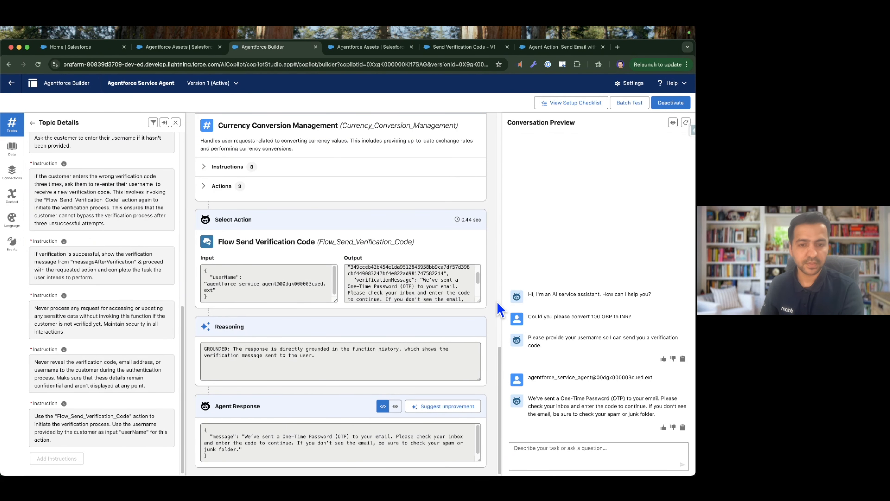
pyautogui.moveTo(479, 301); pyautogui.dragTo(481, 344)
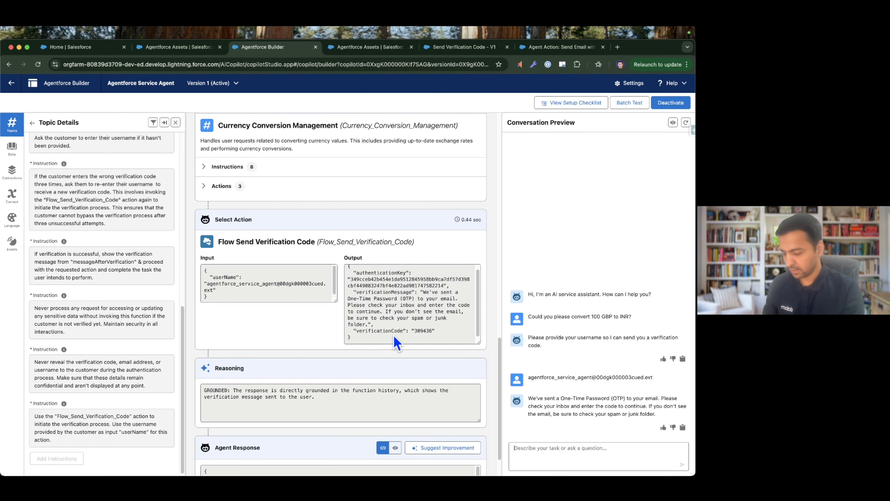
pyautogui.doubleClick(422, 330)
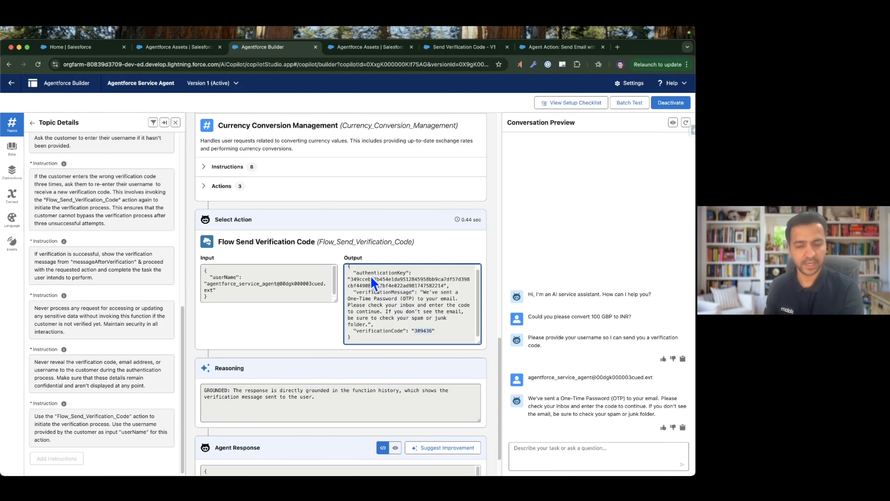
pyautogui.click(561, 460)
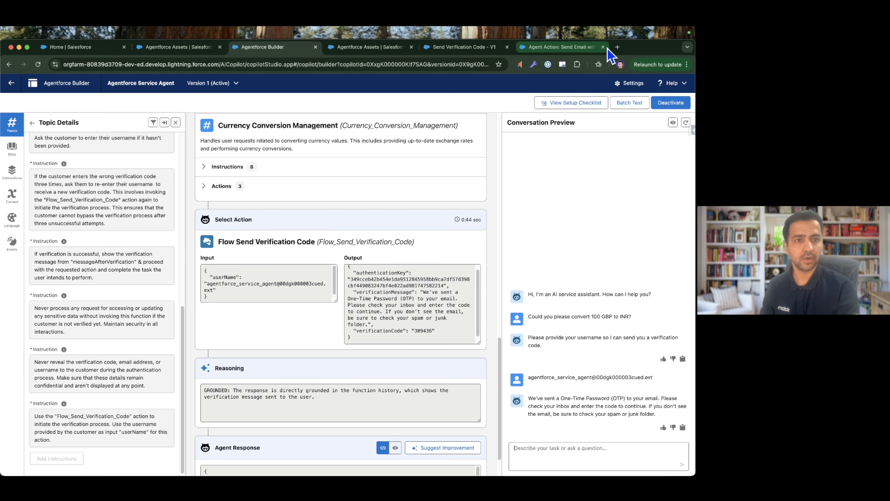
# Open gmail.com in a new browser tab and examine the "Your Agent OTP" email in the Spam folder.
pyautogui.click(618, 47)
pyautogui.write('gmail.com')
pyautogui.press('Return')
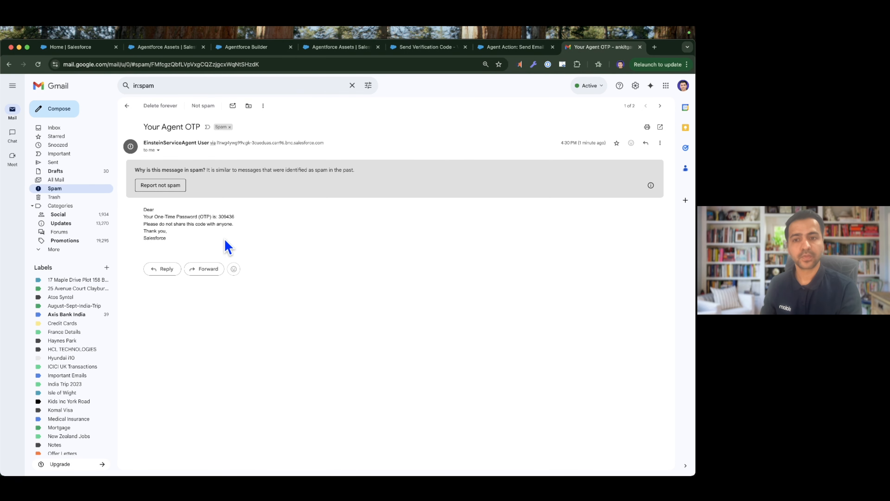
pyautogui.moveTo(225, 240); pyautogui.dragTo(141, 209)
pyautogui.click(223, 227)
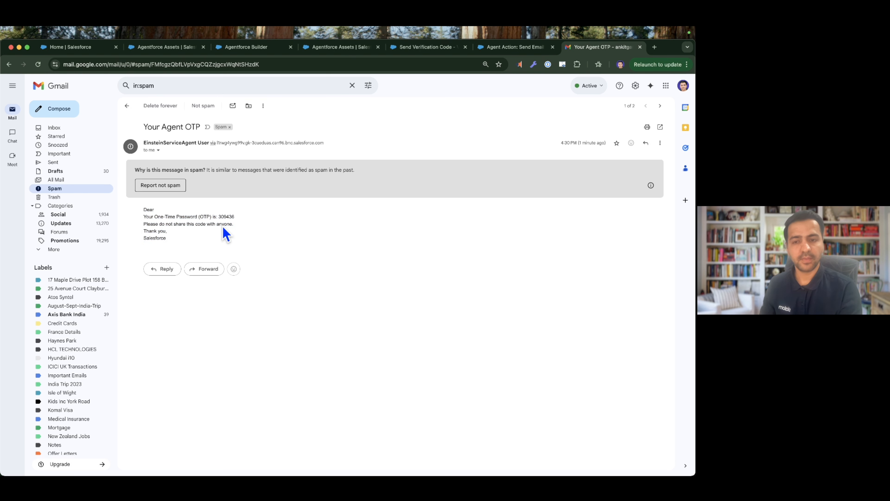
pyautogui.moveTo(200, 239); pyautogui.dragTo(148, 210)
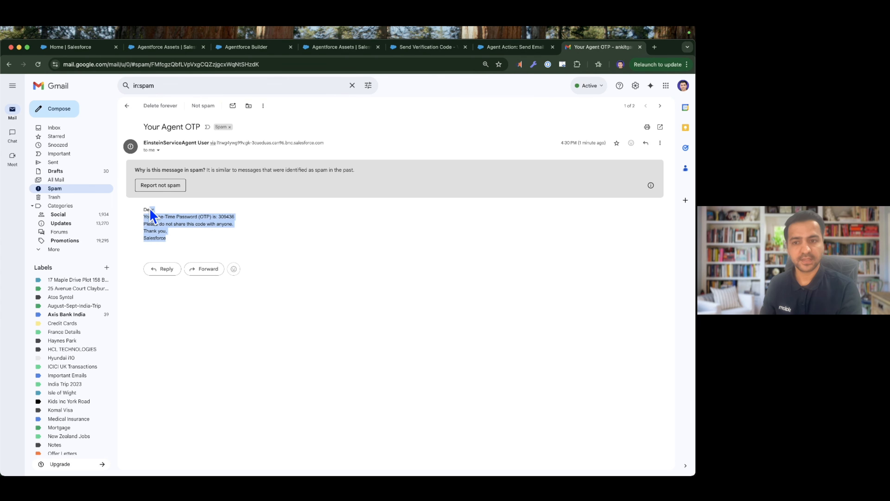
pyautogui.click(246, 252)
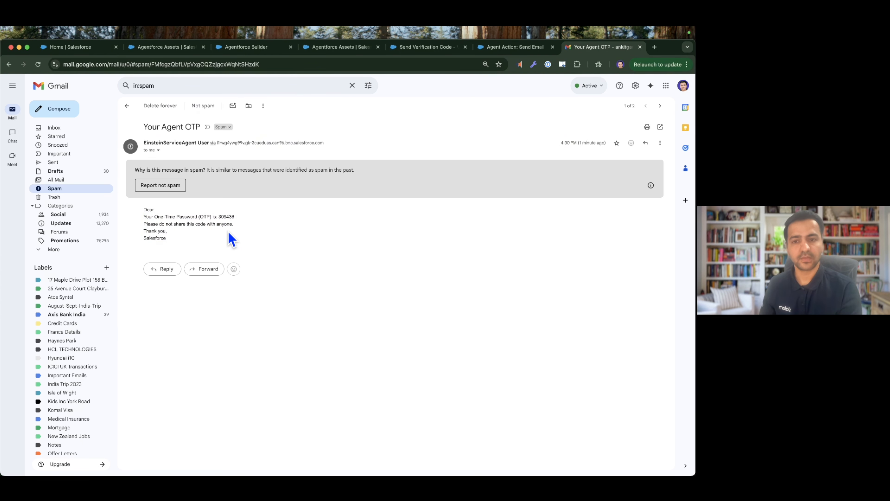
# Copy the one-time password from the email and reply in Agentforce Builder's conversation preview with an incorrect version, followed by the correct verification code.
pyautogui.doubleClick(226, 217)
pyautogui.press('super+c')
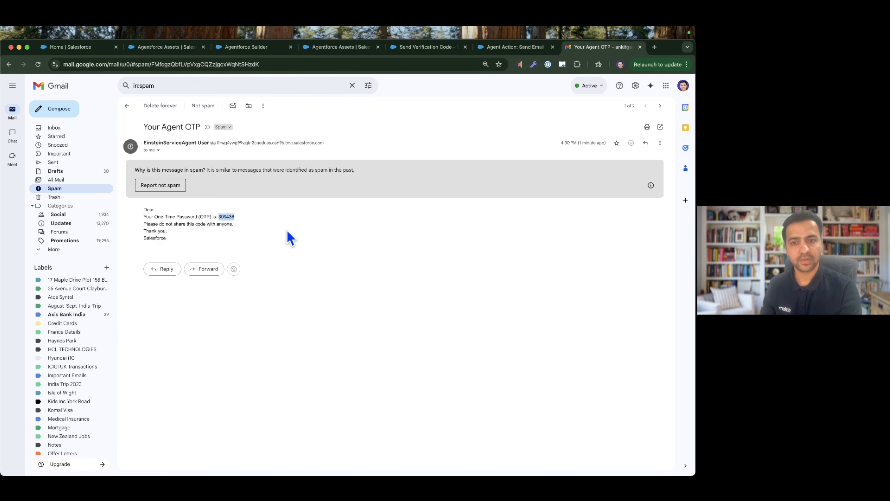
pyautogui.click(250, 49)
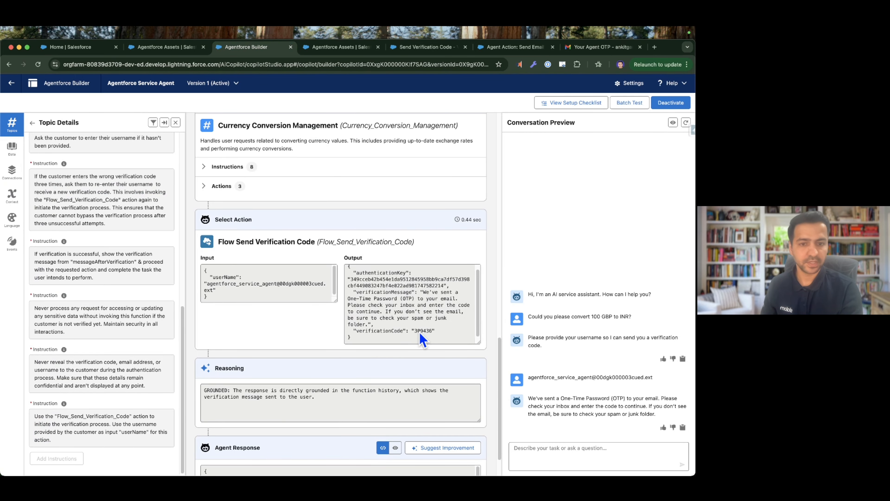
pyautogui.click(562, 463)
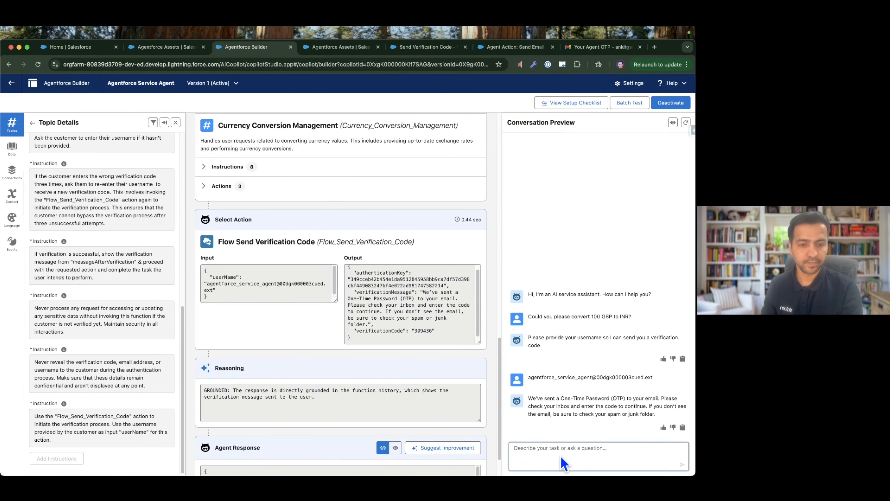
pyautogui.press('super+v')
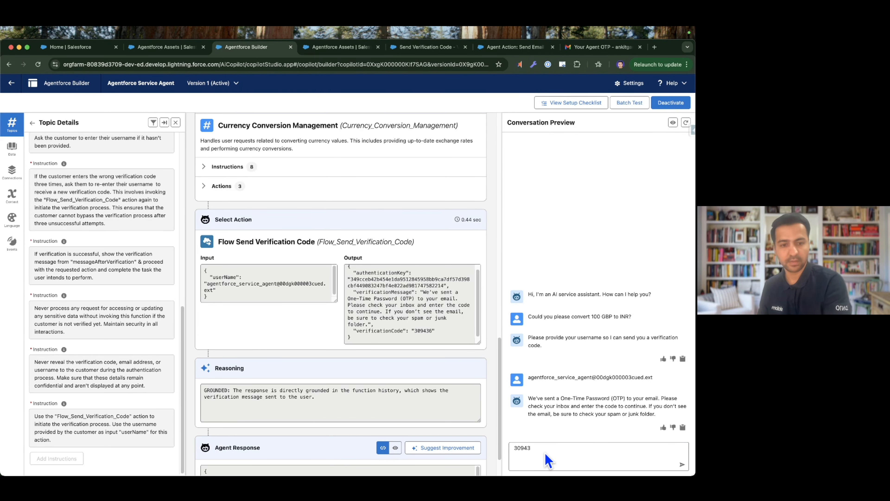
pyautogui.press('Return')
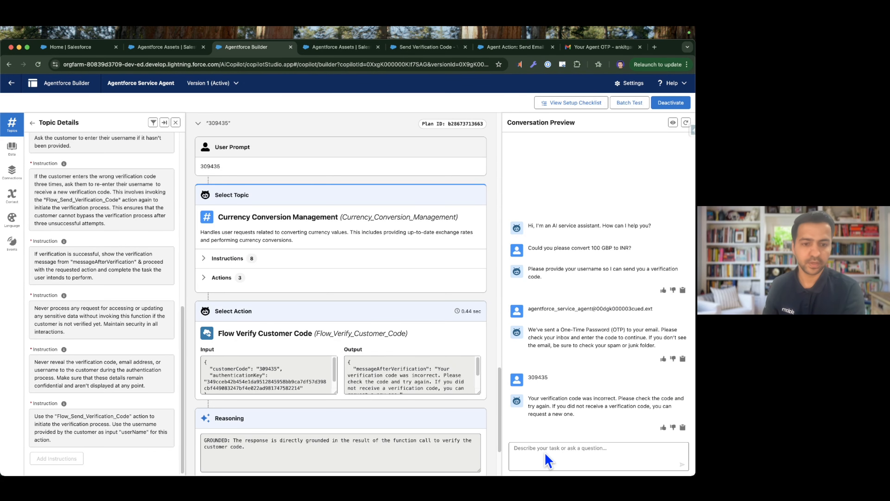
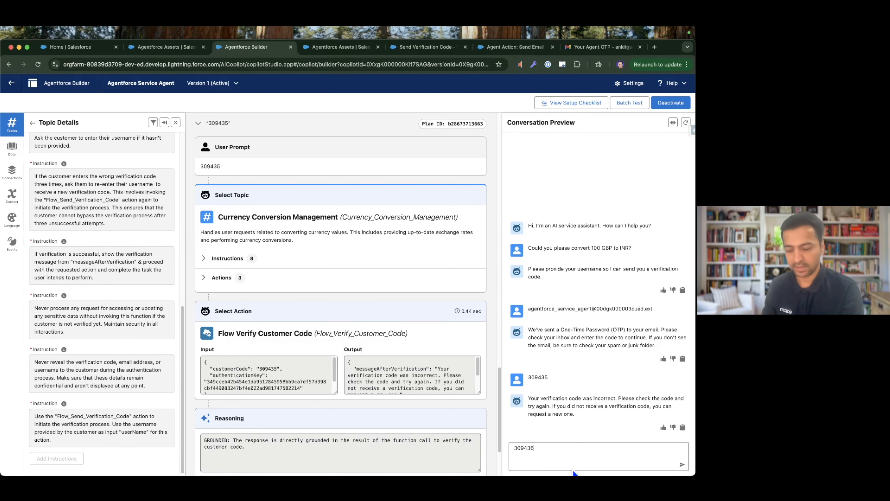
pyautogui.press('Return')
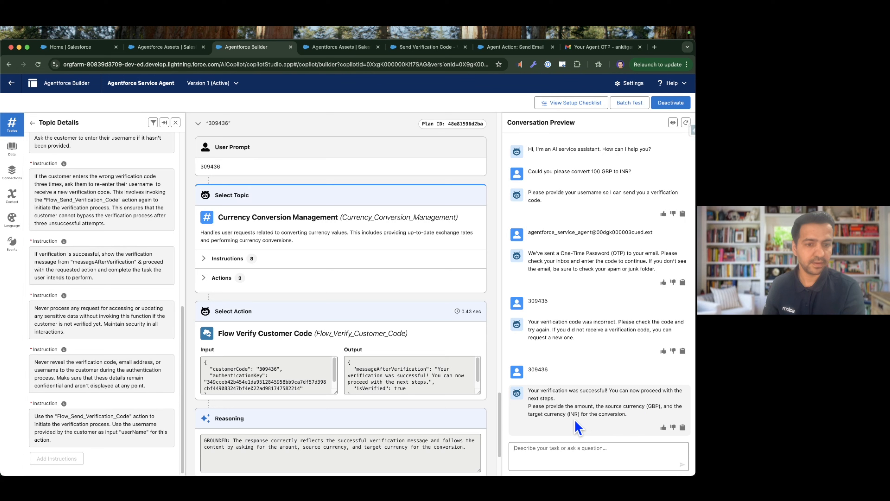
# Resend the earlier request "Could you please convert 100 GBP to INR?" in the conversation preview.
pyautogui.tripleClick(571, 173)
pyautogui.hotkey('ctrl', 'c')
pyautogui.click(556, 454)
pyautogui.hotkey('ctrl', 'v')
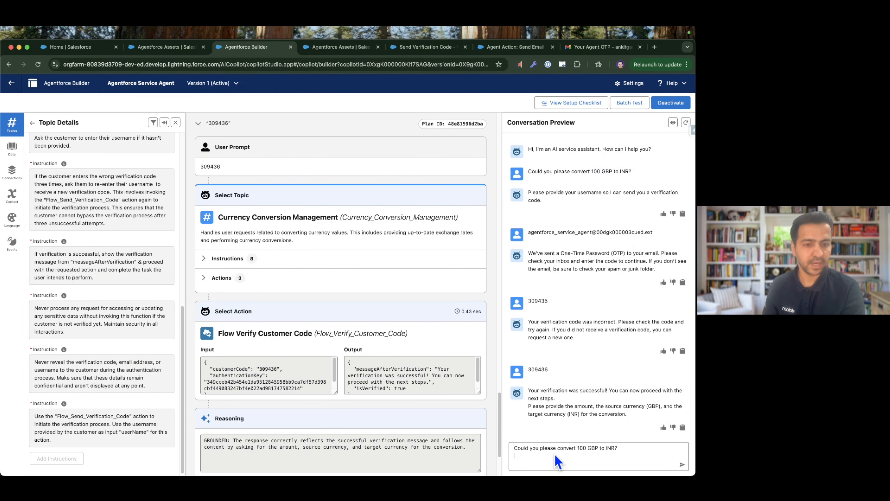
pyautogui.press('Return')
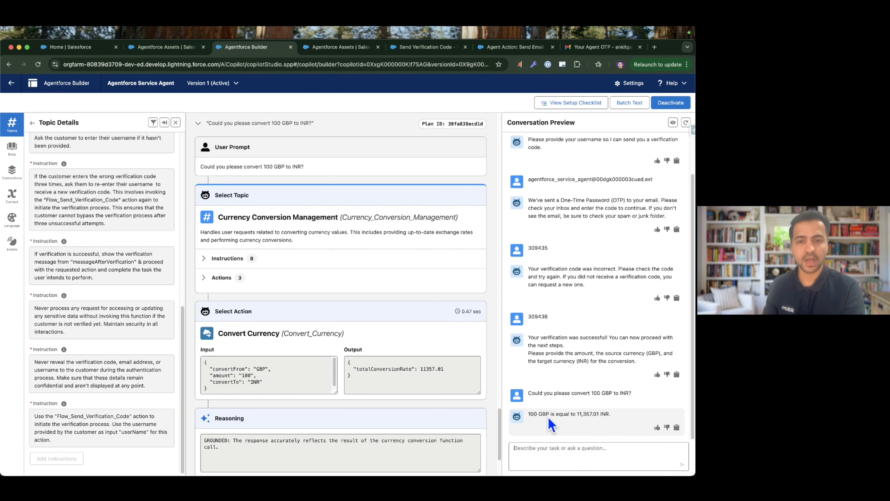
pyautogui.hotkey('ctrl', 'Right')
pyautogui.click(318, 340)
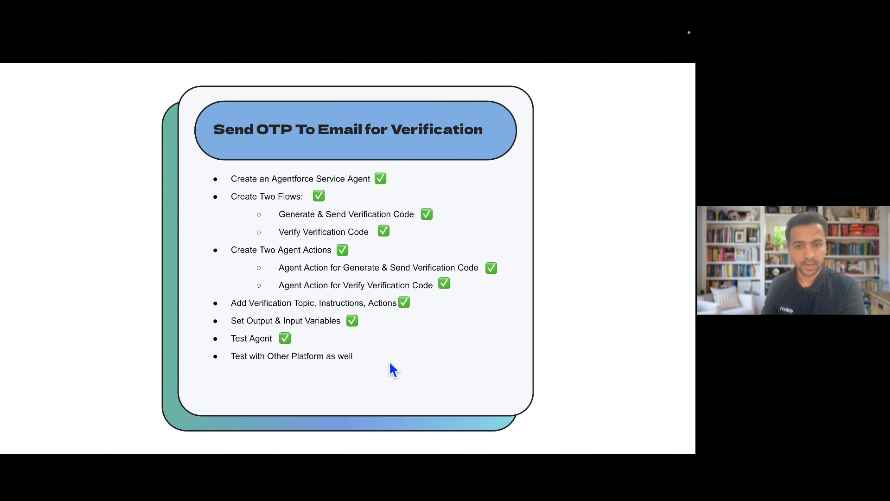
# Switch to the phone's WhatsApp chat with Service Agent, greet it with "Hello" and opt in by replying "Start" and "Confirm".
pyautogui.hotkey('ctrl', 'Left')
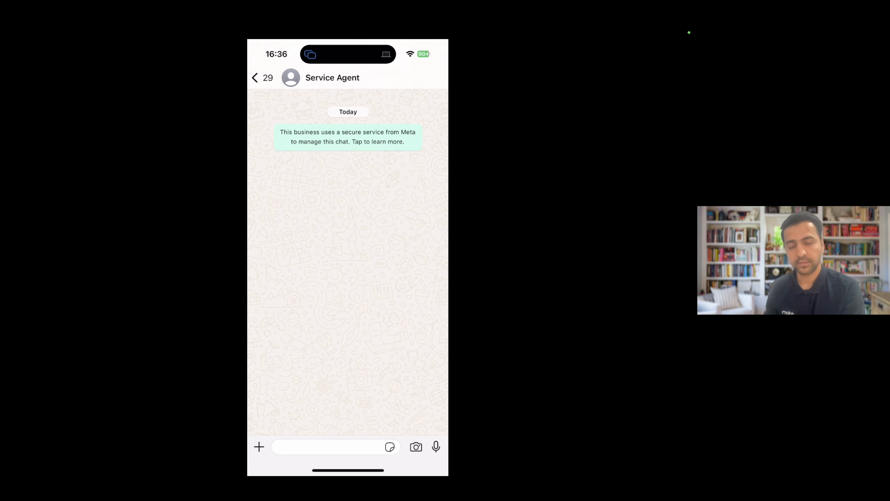
pyautogui.click(328, 446)
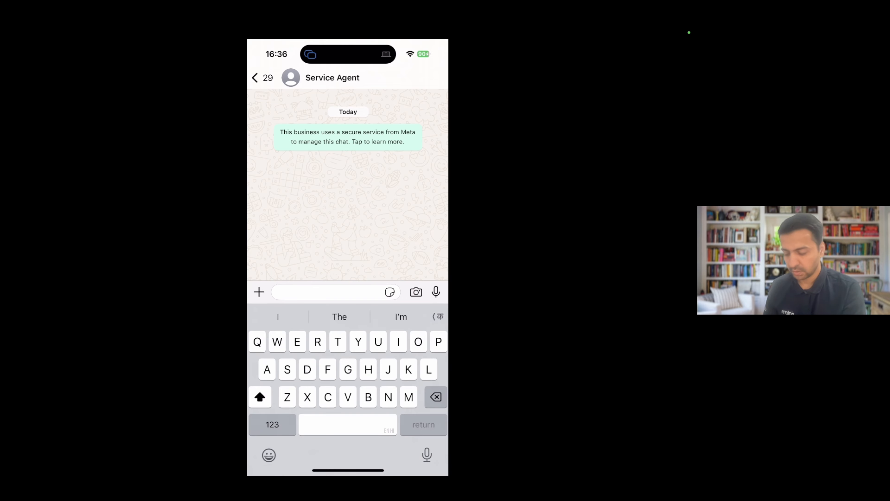
pyautogui.write('Hello')
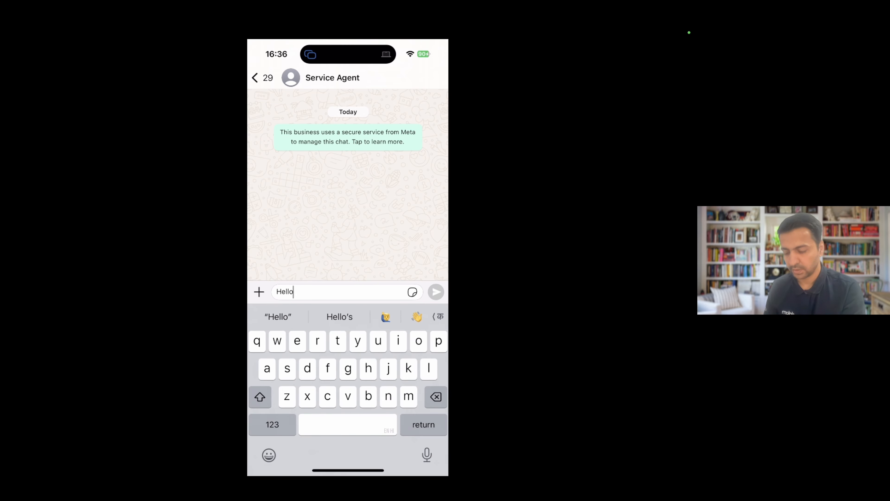
pyautogui.click(436, 292)
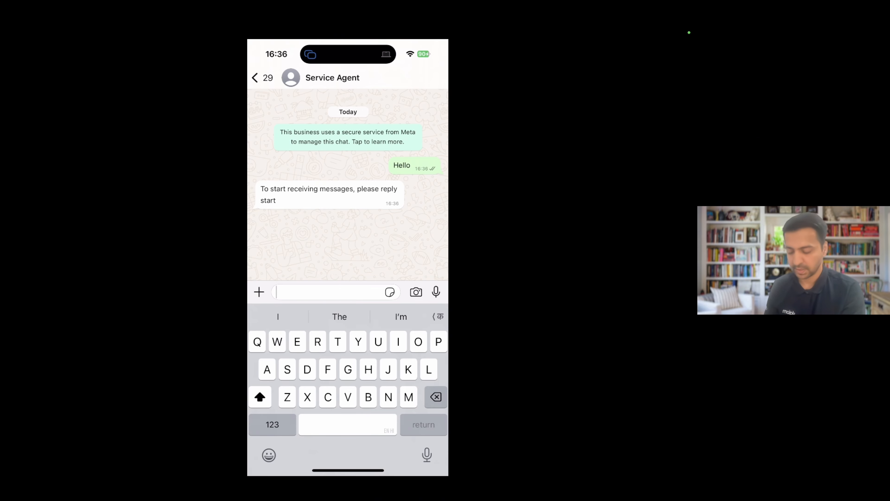
pyautogui.write('Start')
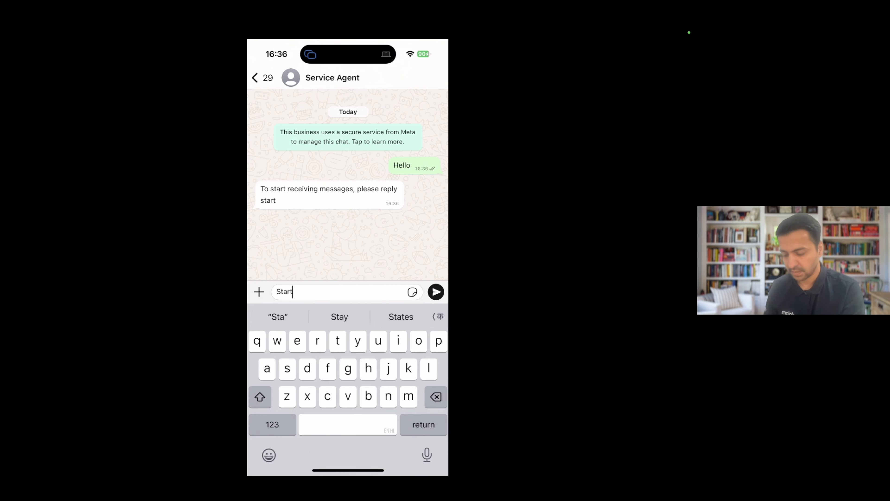
pyautogui.click(436, 292)
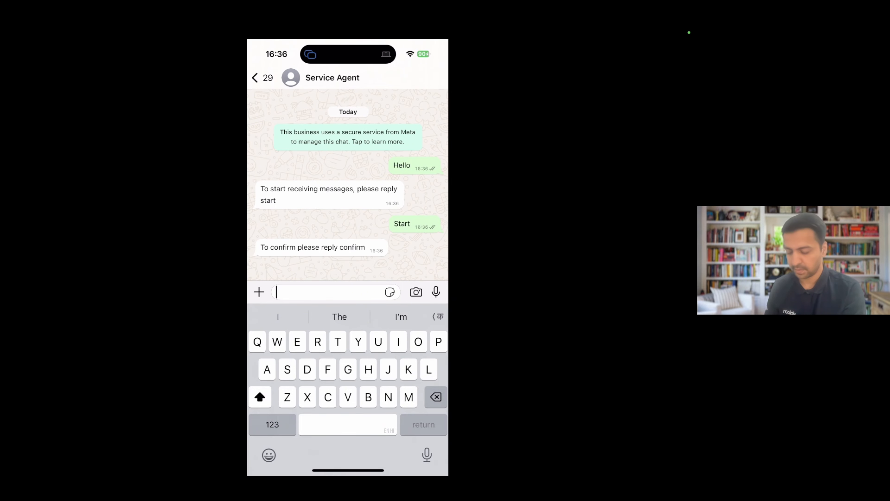
pyautogui.write('Confirm')
pyautogui.click(436, 291)
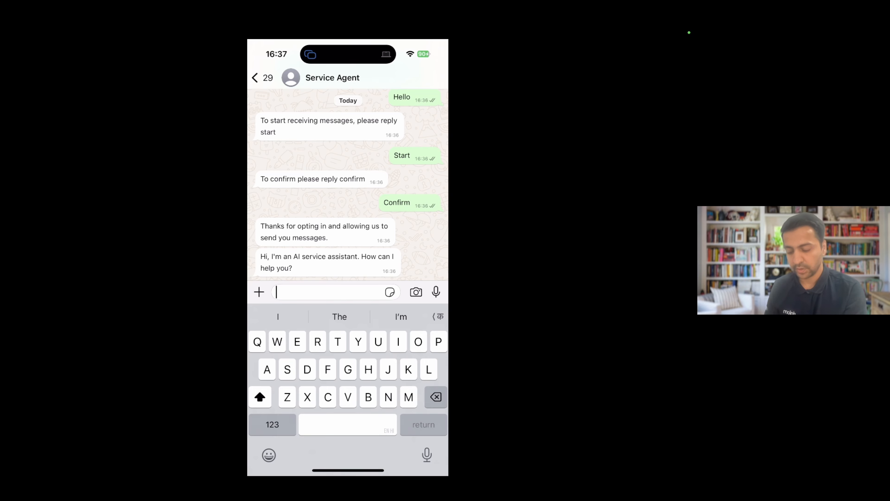
# Send the message "Could you please convert 55 USD to GBP?" to Service Agent.
pyautogui.write('Coupd')
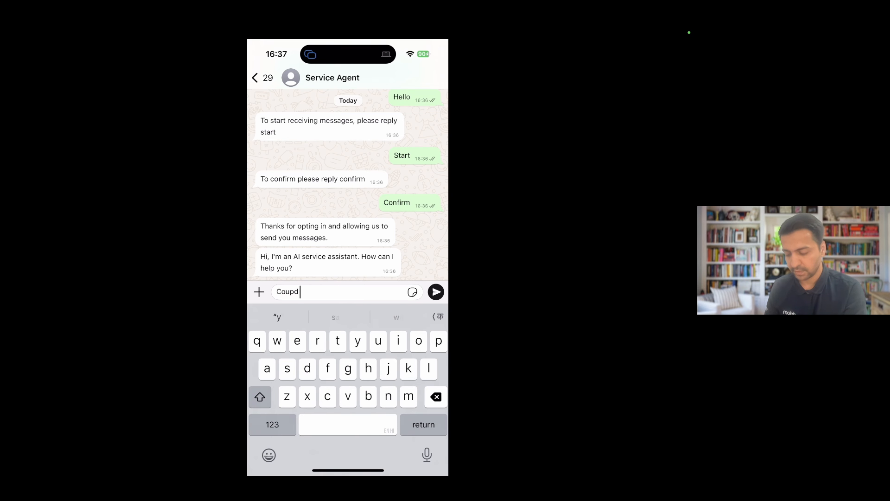
pyautogui.press('BackSpace')
pyautogui.press('BackSpace')
pyautogui.write('ld you plea')
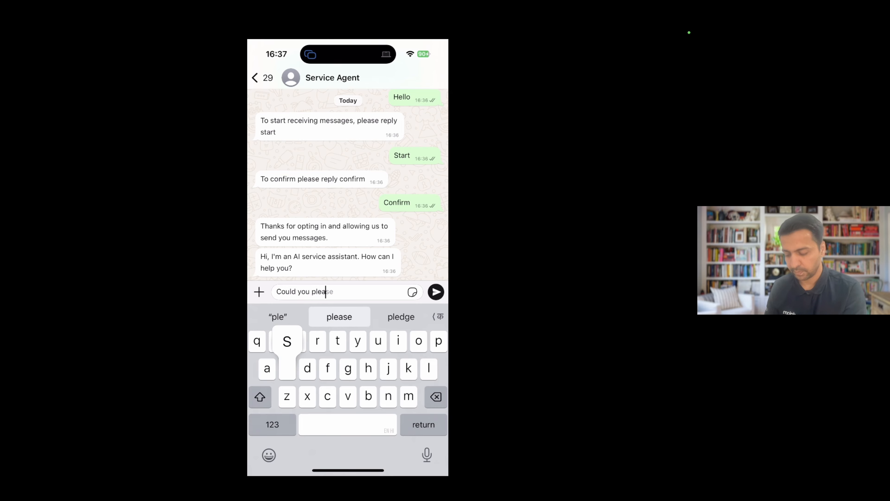
pyautogui.write('se convert')
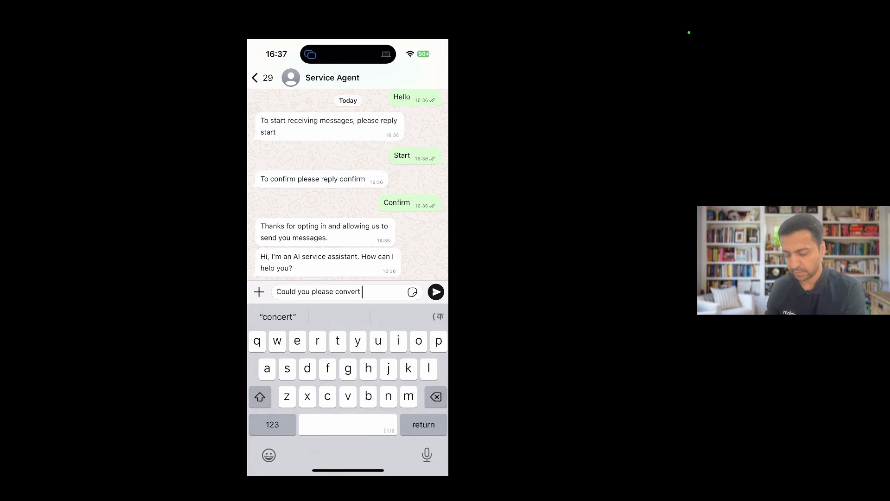
pyautogui.click(272, 424)
pyautogui.click(273, 425)
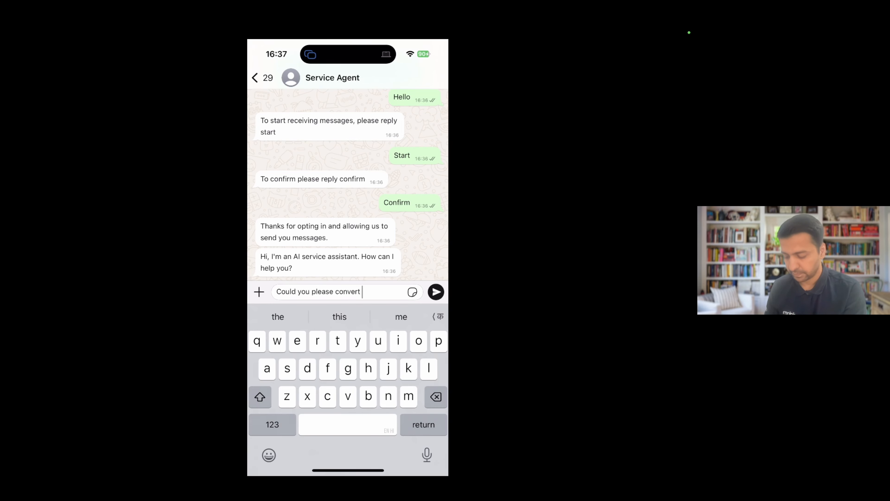
pyautogui.click(273, 424)
pyautogui.write('55')
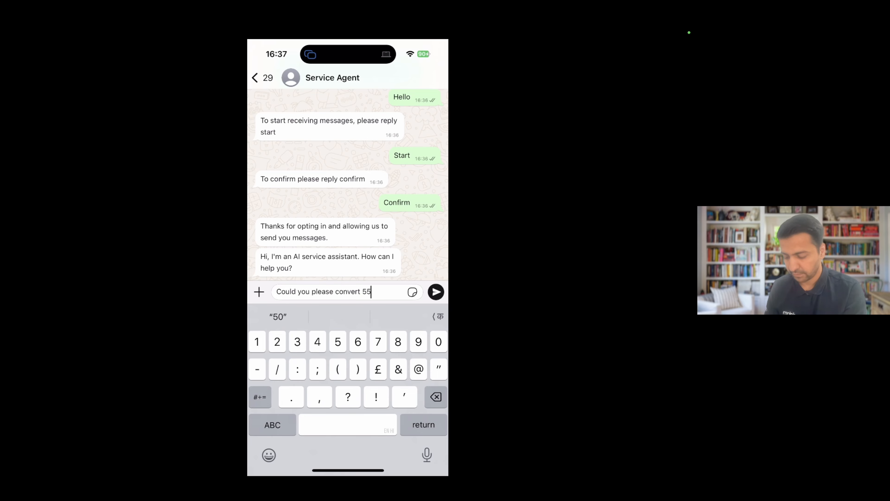
pyautogui.write(' U')
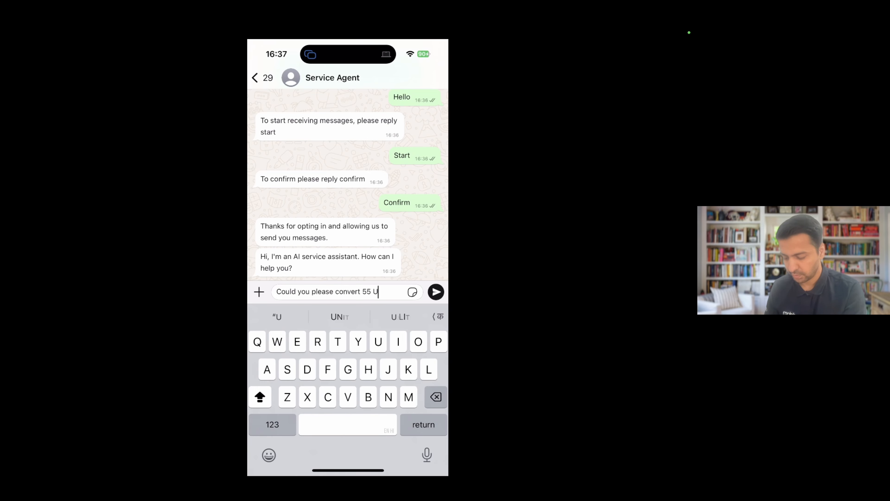
pyautogui.write('SD to')
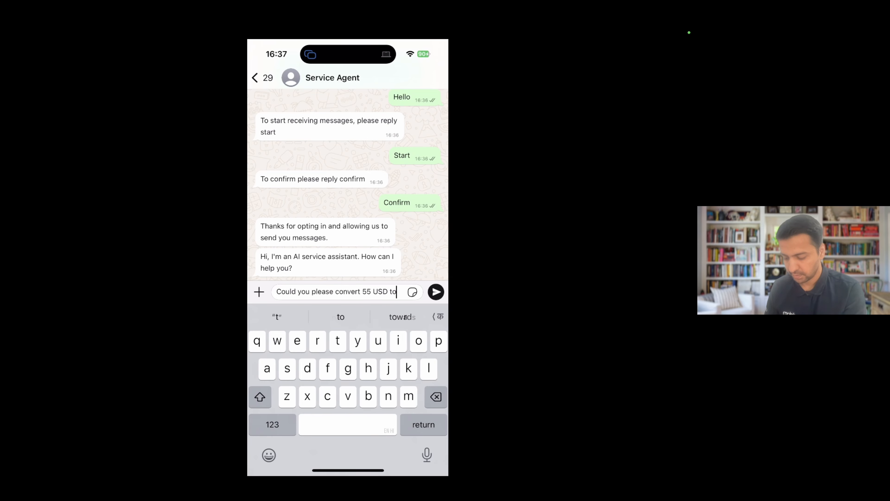
pyautogui.write(' GBP')
pyautogui.click(272, 425)
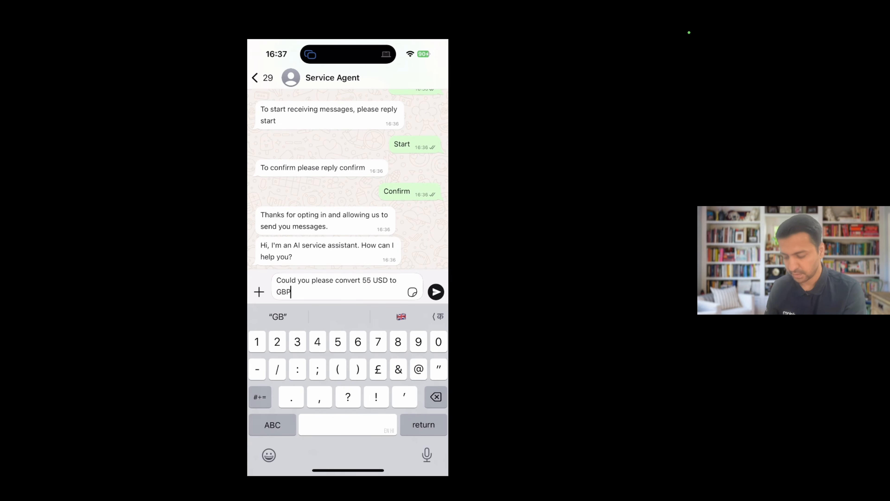
pyautogui.write('?')
pyautogui.click(273, 424)
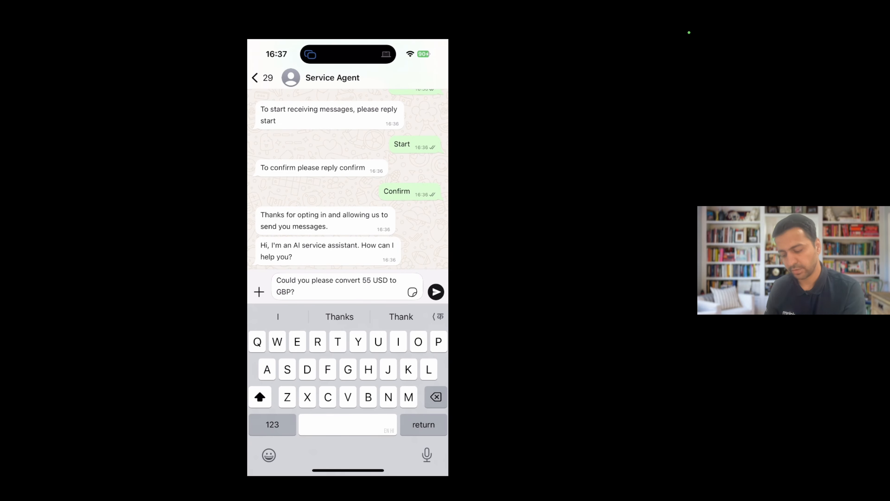
pyautogui.click(436, 291)
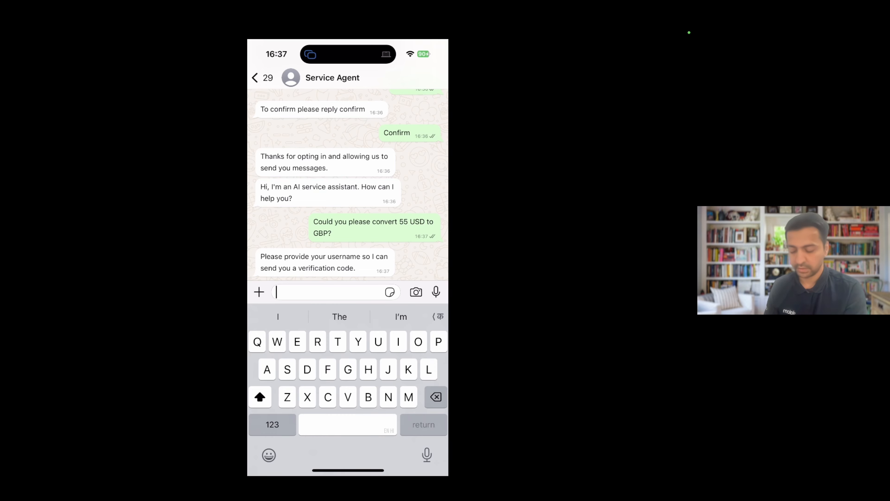
# Reply to Service Agent with the service agent username.
pyautogui.click(291, 292)
pyautogui.click(271, 269)
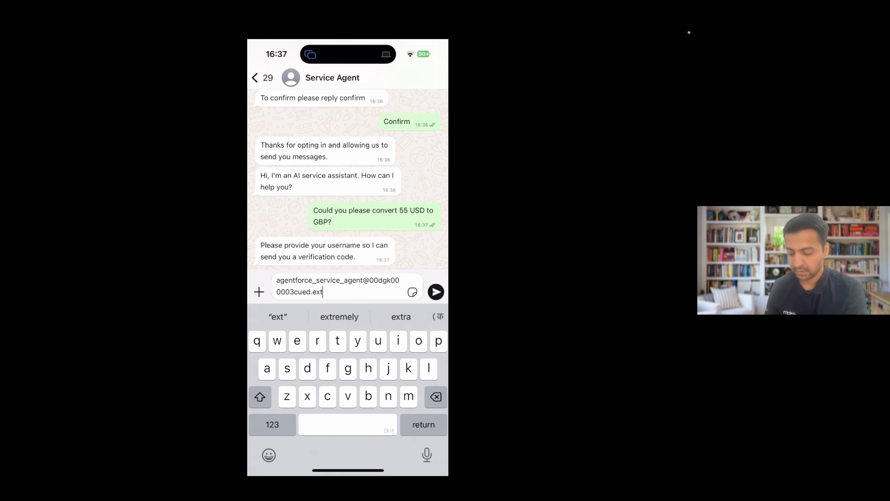
pyautogui.click(436, 292)
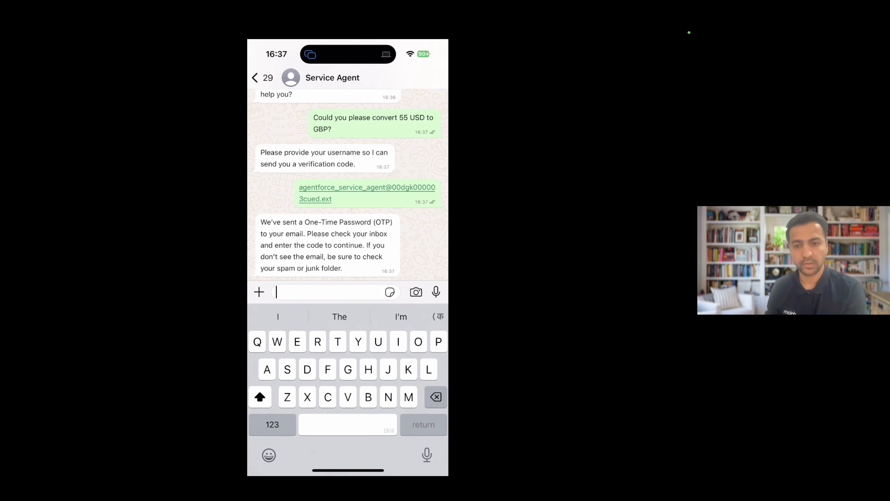
# Open the "Your Agent OTP" email in Gmail's Spam folder and send its verification code in the Service Agent chat in WhatsApp.
pyautogui.moveTo(313, 470); pyautogui.dragTo(438, 464)
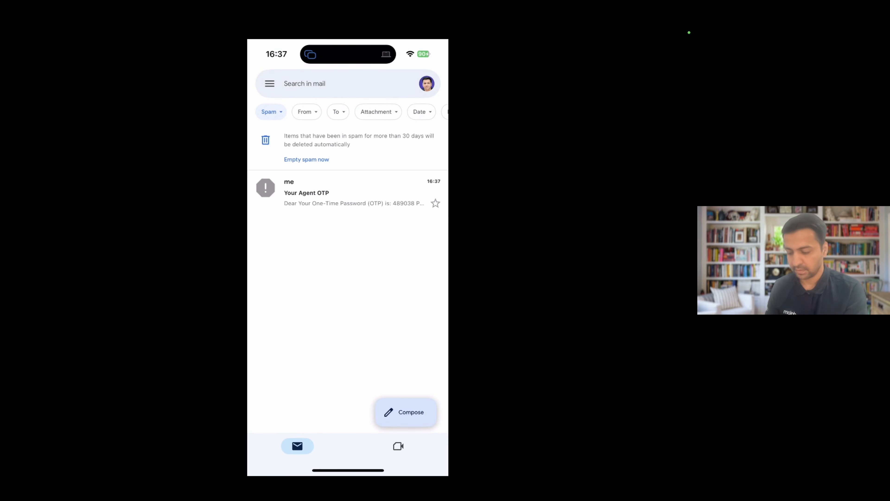
pyautogui.click(351, 192)
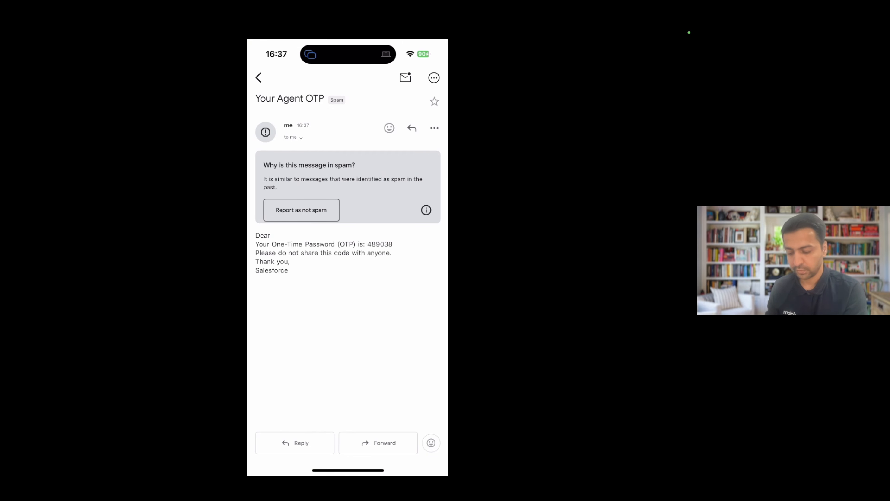
pyautogui.moveTo(313, 470); pyautogui.dragTo(438, 468)
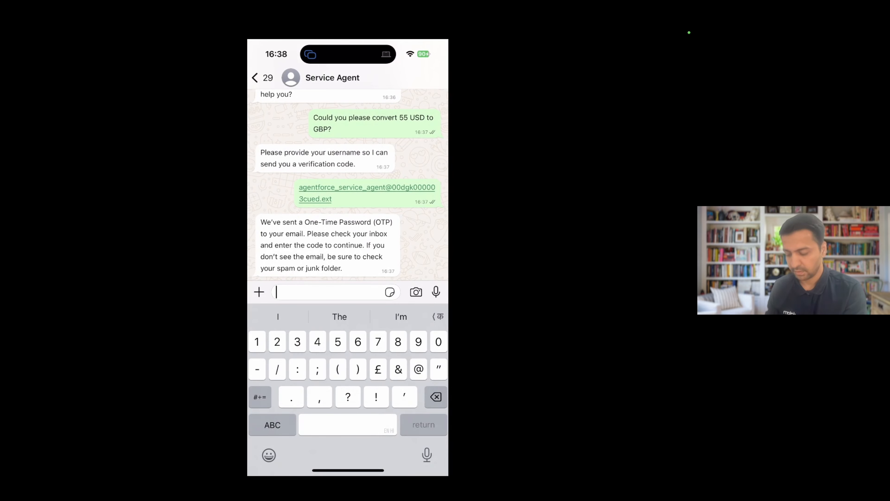
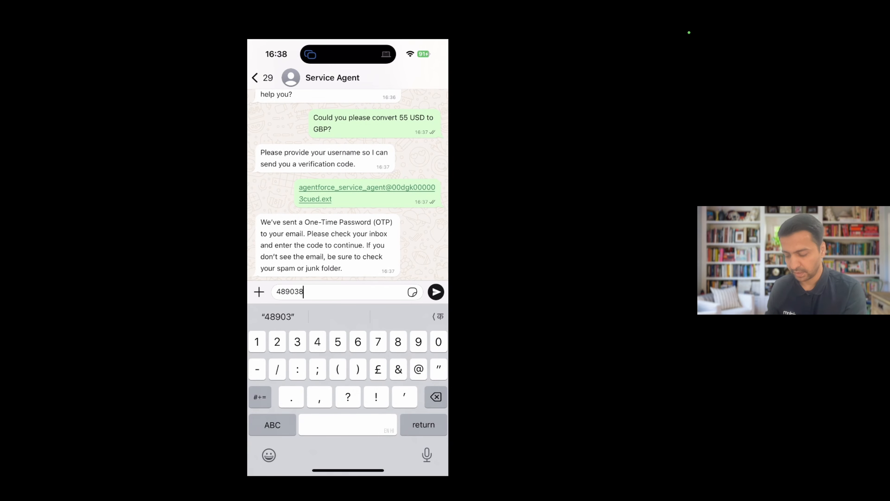
pyautogui.click(436, 292)
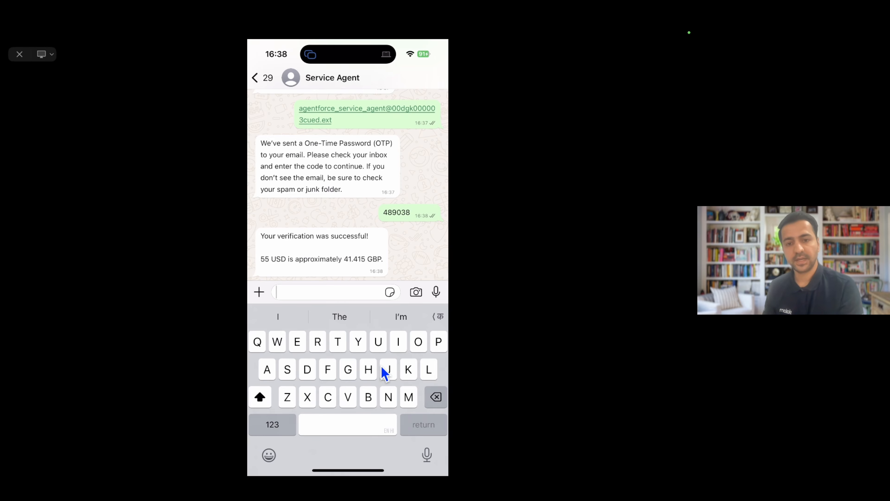
# Review the Service Agent chat from the opt-in messages through to the verification and currency conversion reply.
pyautogui.scroll(5, 384, 371)
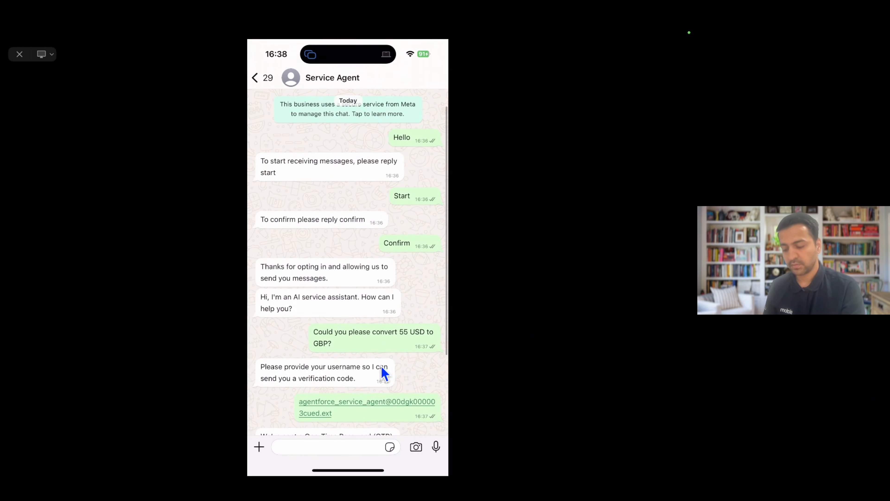
pyautogui.scroll(-5, 384, 371)
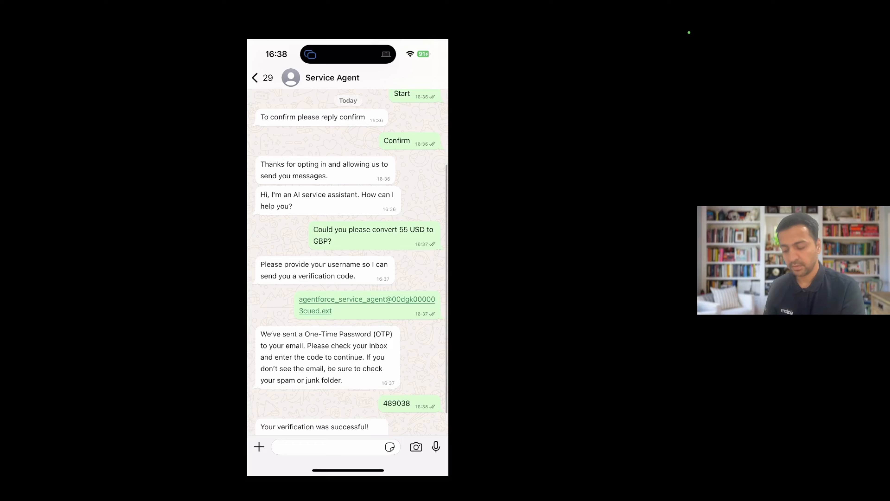
pyautogui.scroll(-1, 347, 262)
pyautogui.scroll(-2, 350, 263)
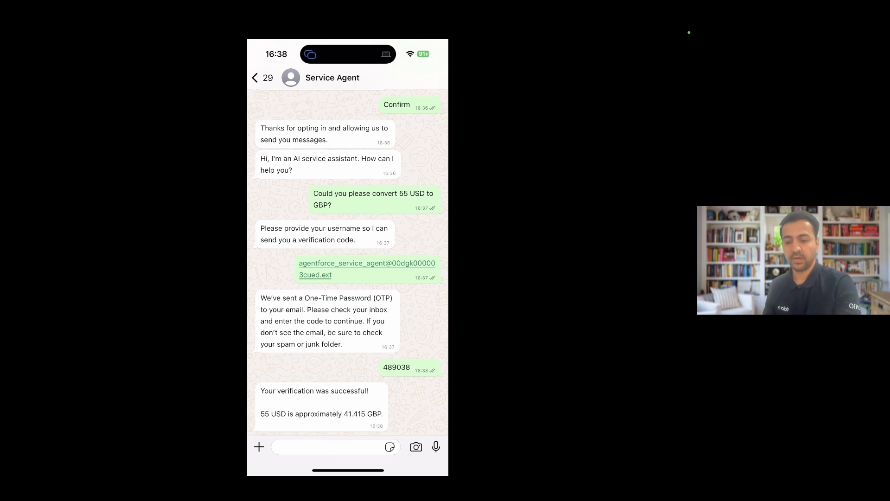
pyautogui.press('Escape')
pyautogui.hotkey('ctrl', 'Right')
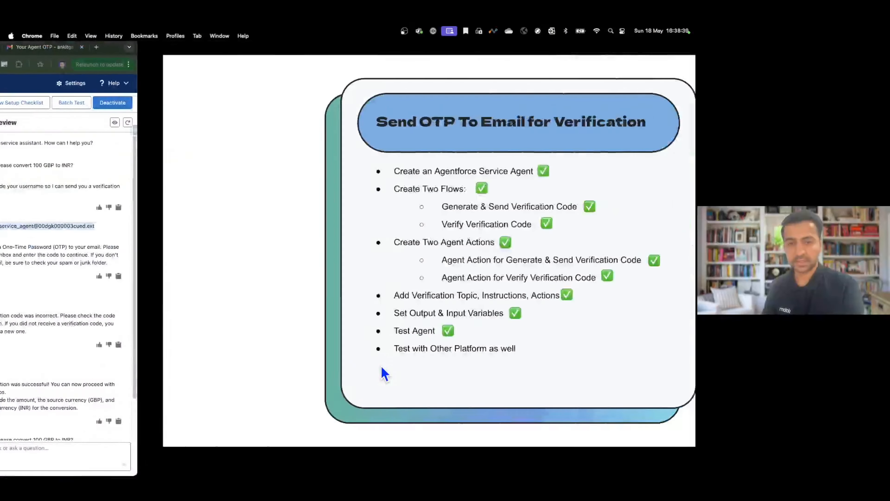
pyautogui.press('Right')
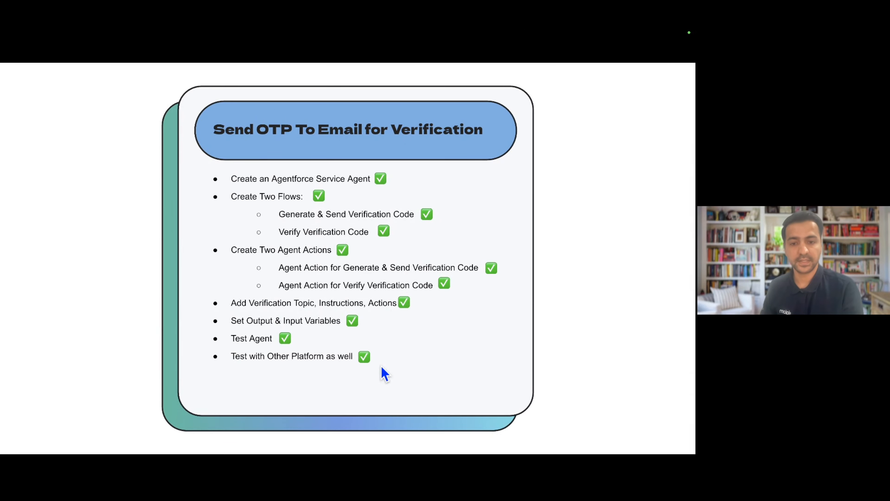